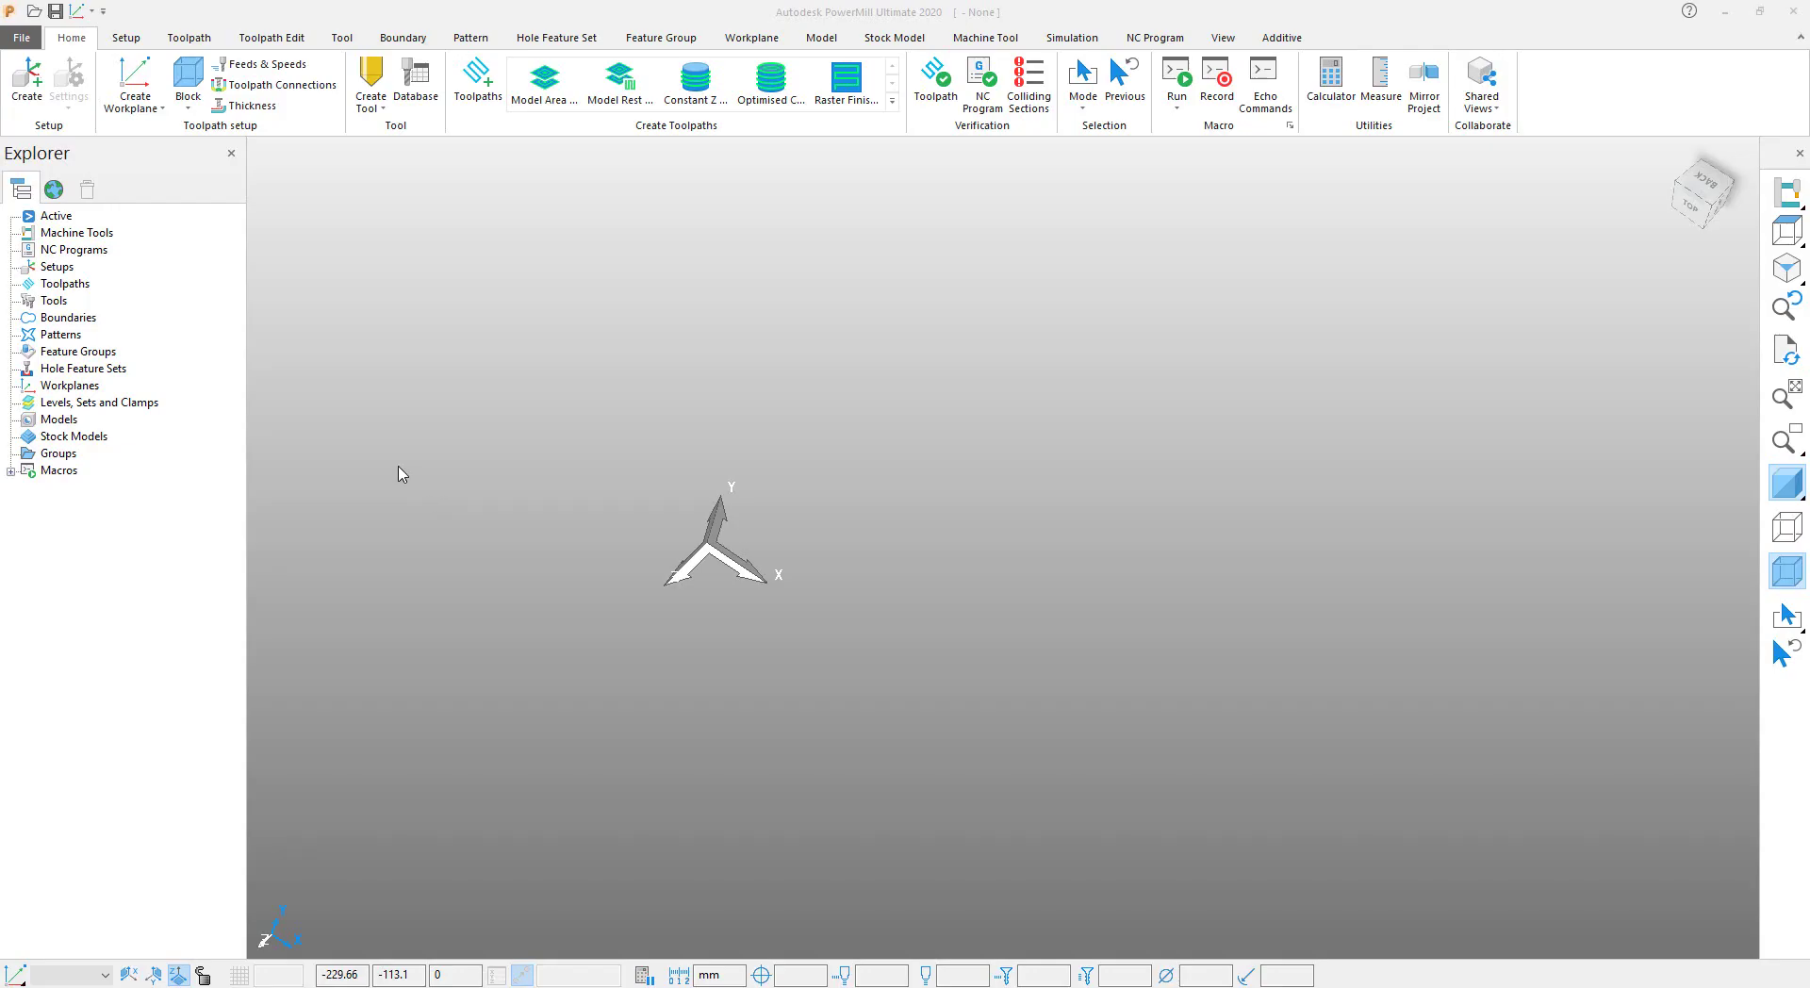
# Import the CAD model CAM-01.IGS from the Documents folder and close the translation report.
pyautogui.click(26, 38)
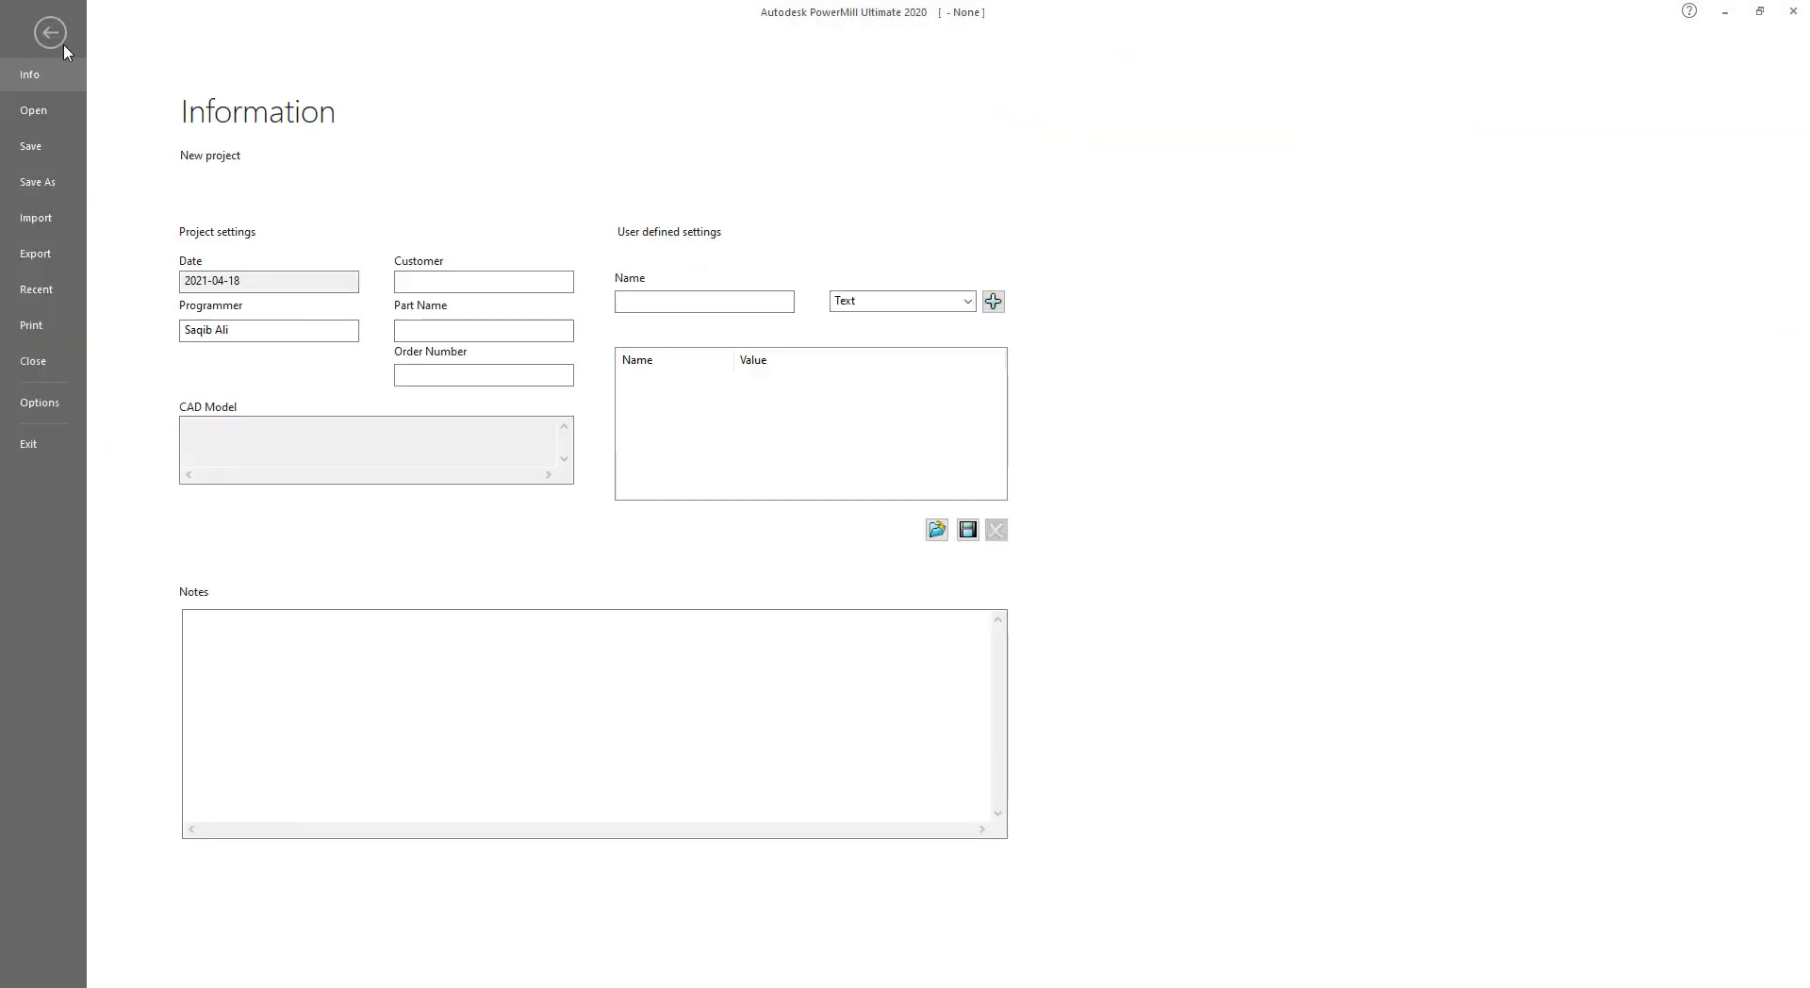
pyautogui.click(47, 43)
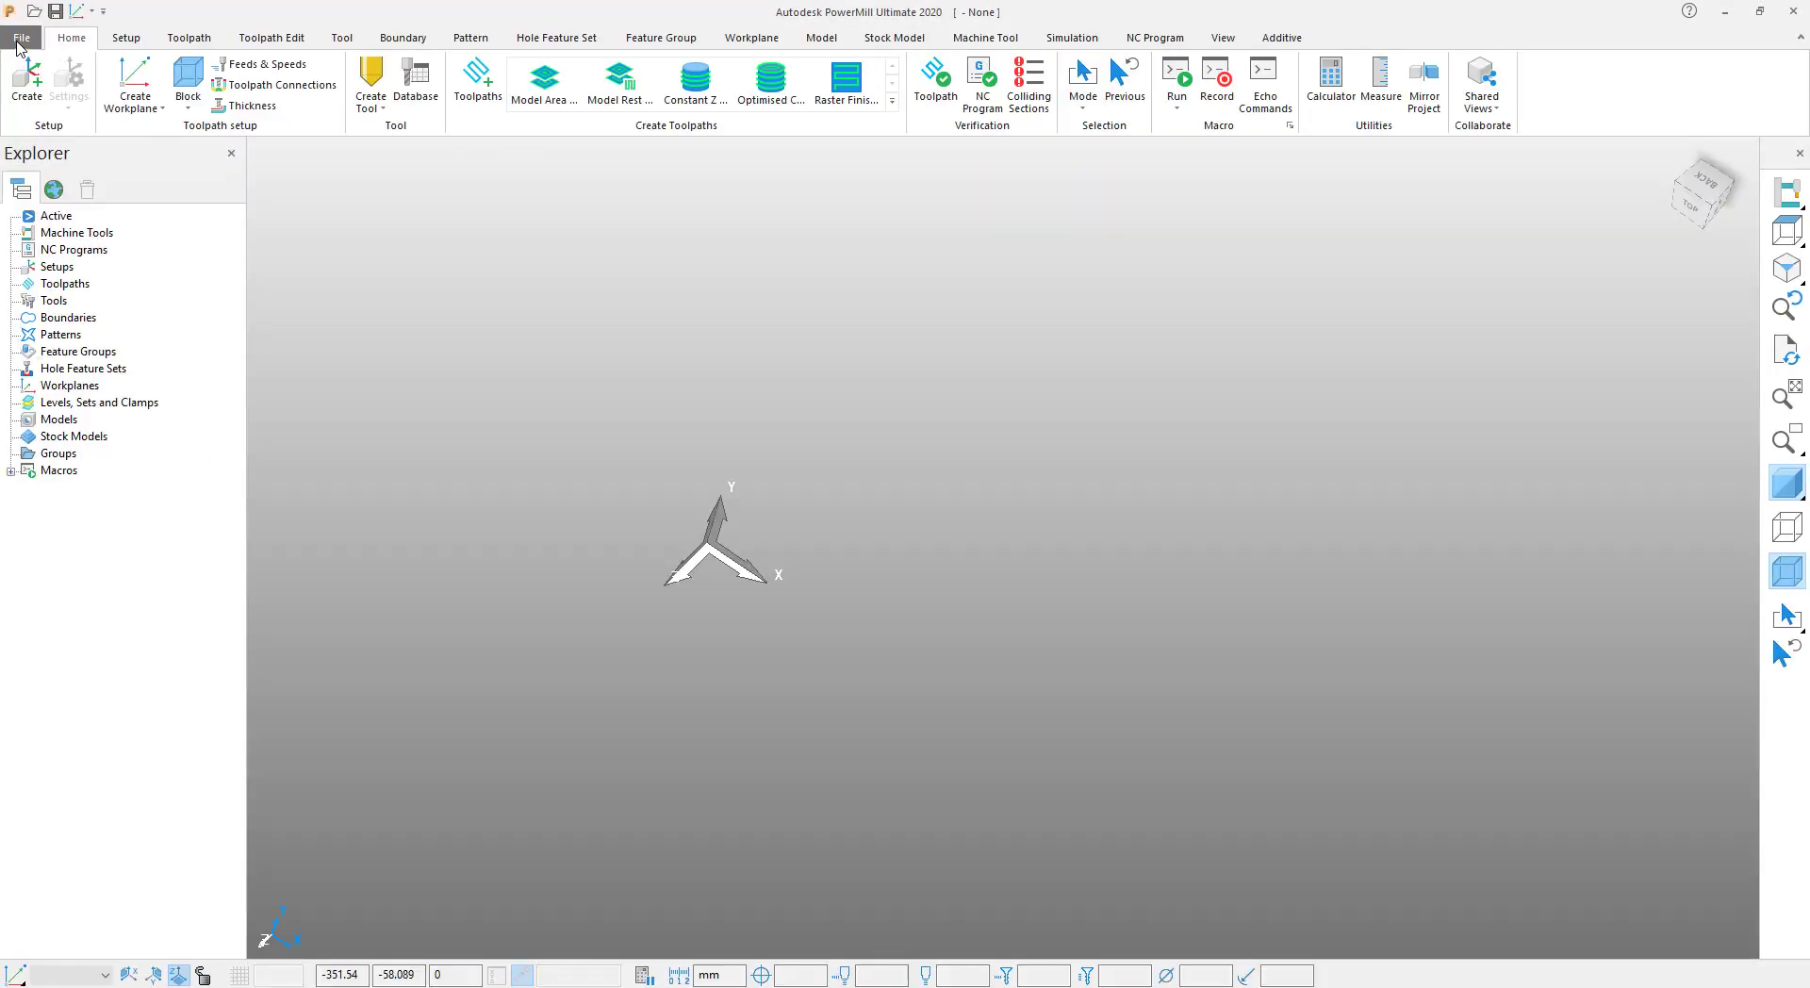
pyautogui.click(20, 43)
pyautogui.click(38, 218)
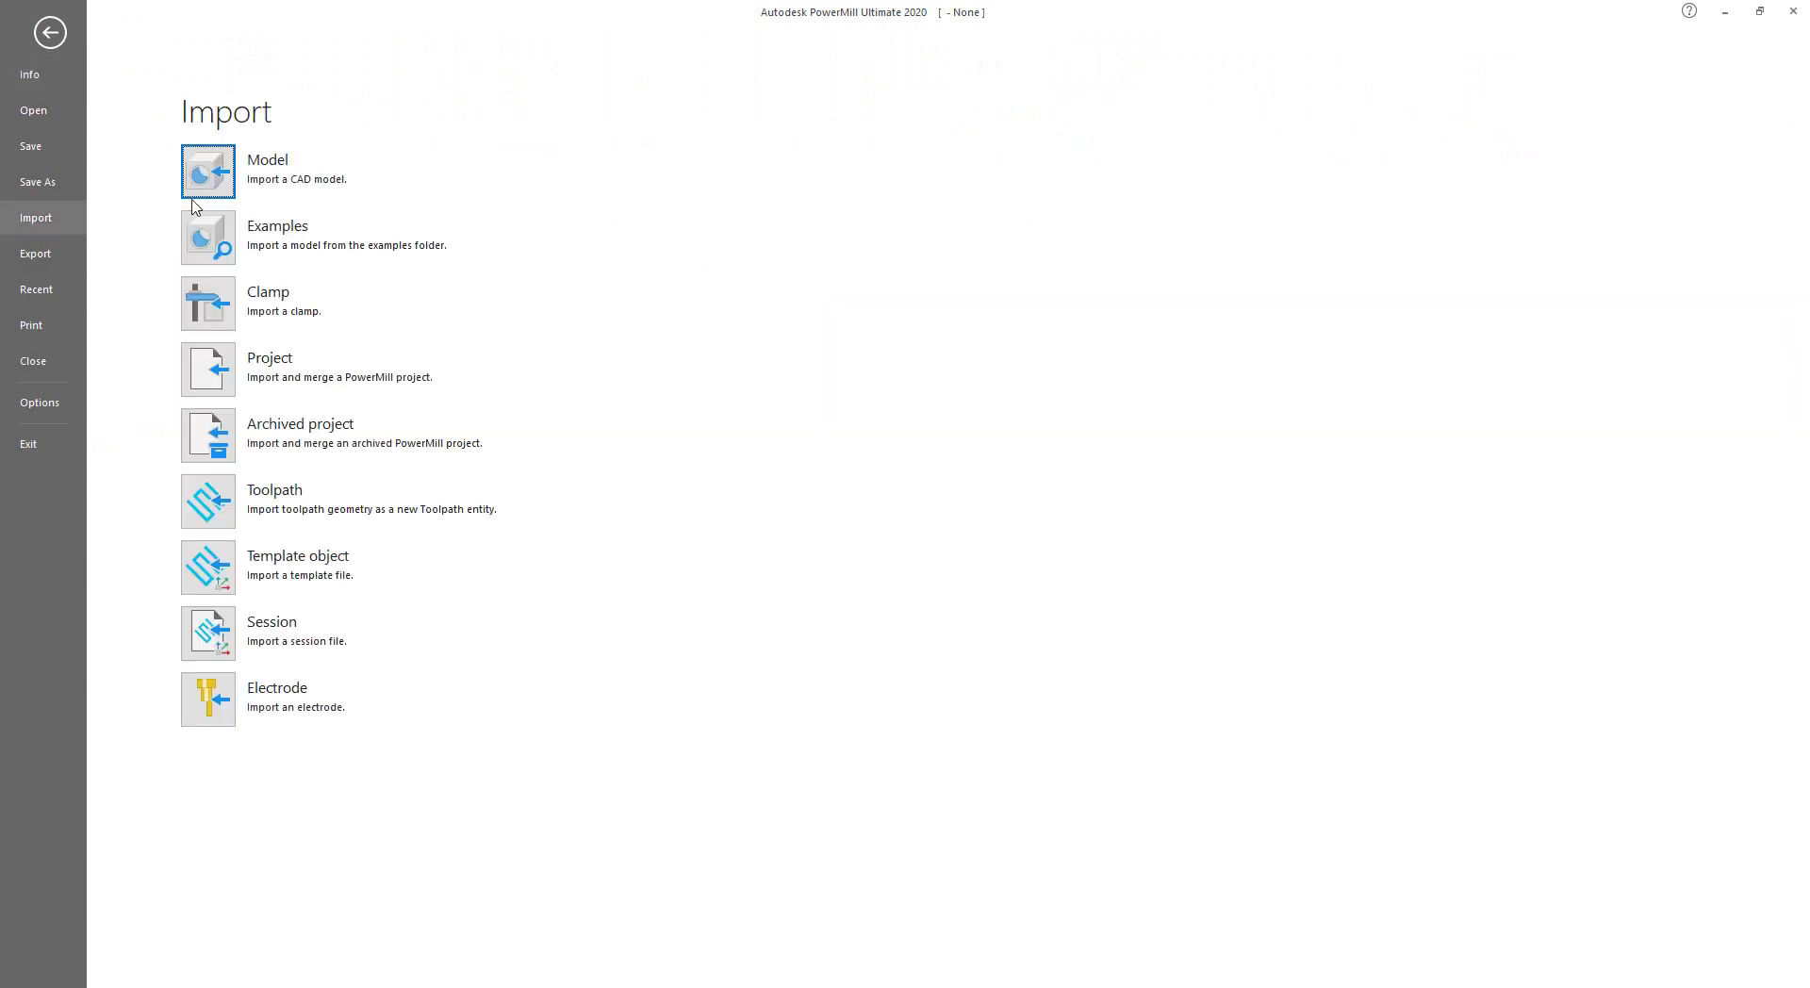
pyautogui.click(261, 181)
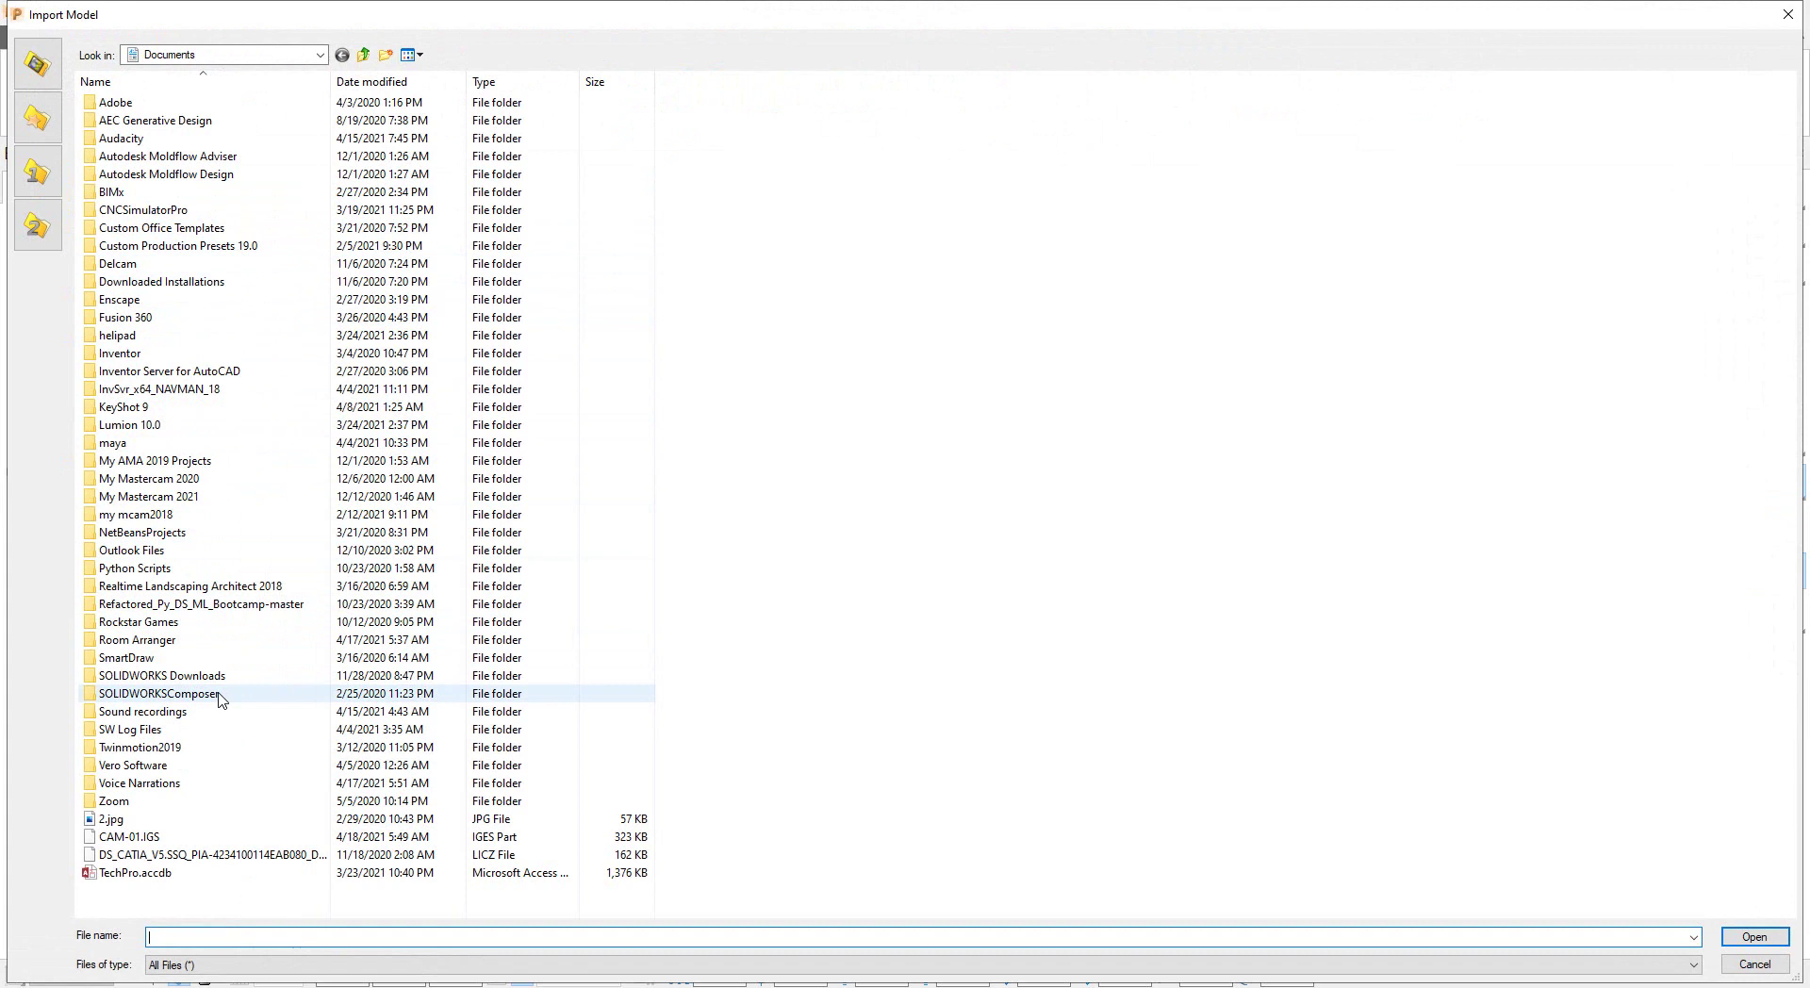
pyautogui.click(190, 839)
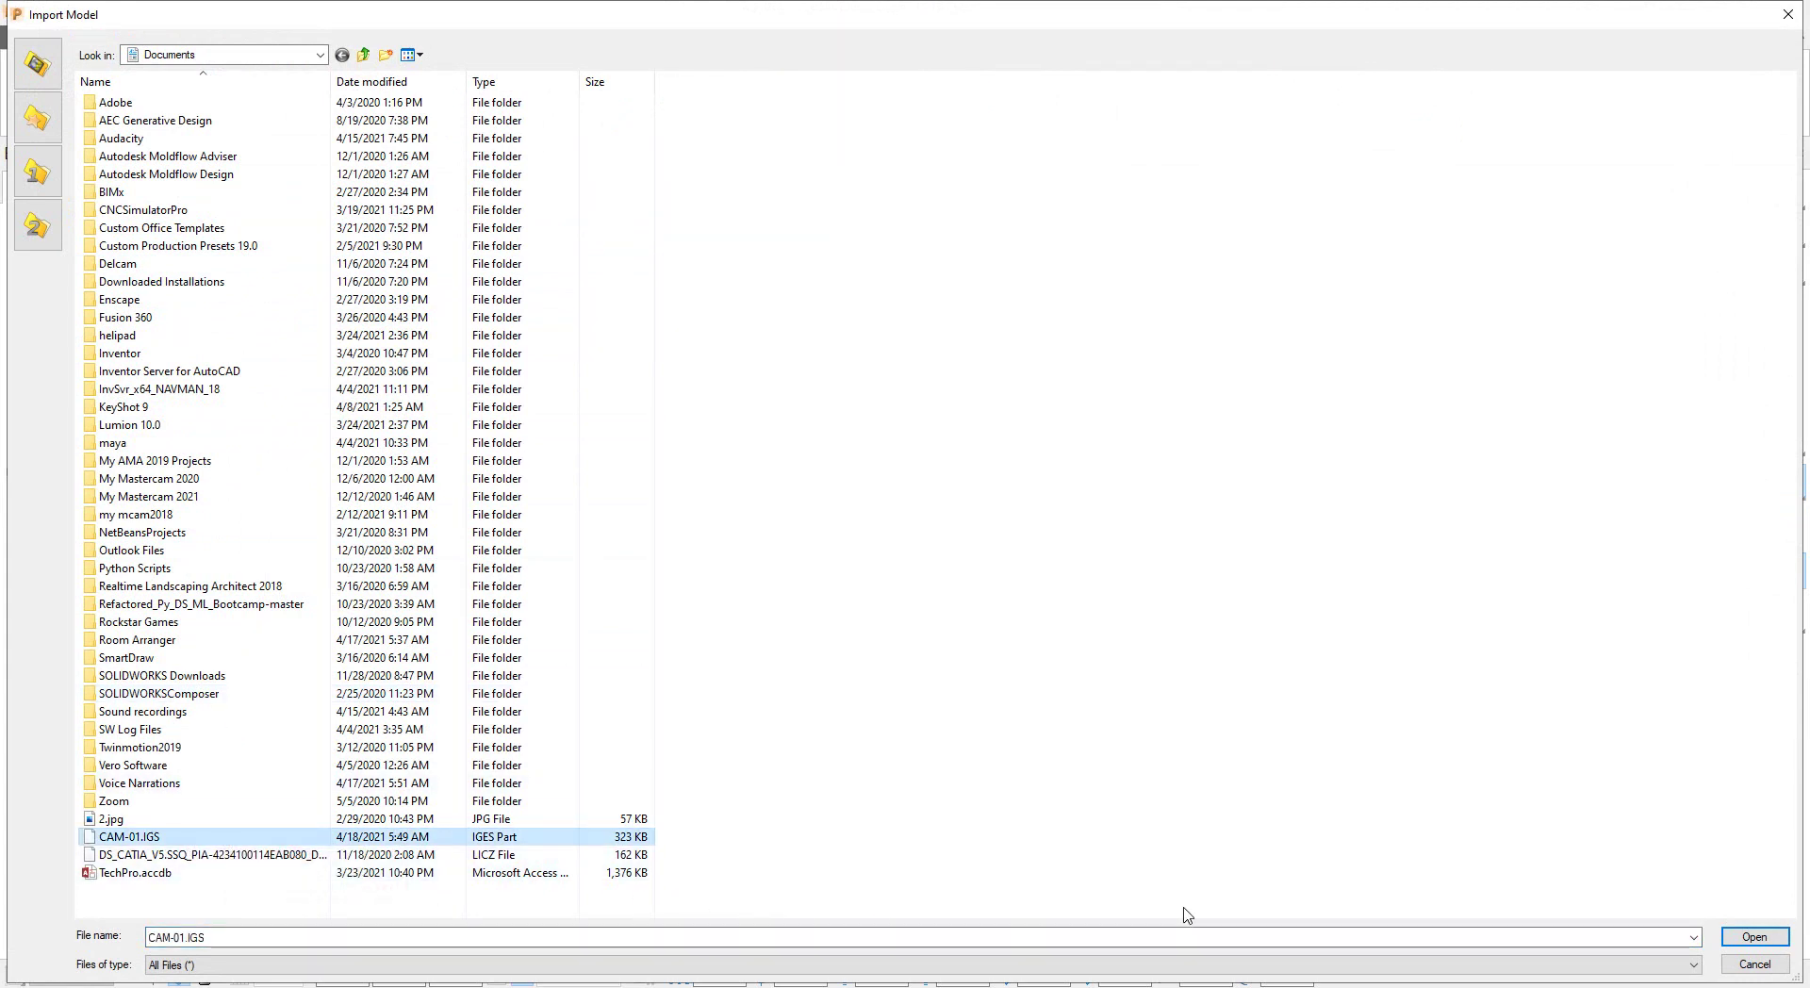
pyautogui.click(1752, 937)
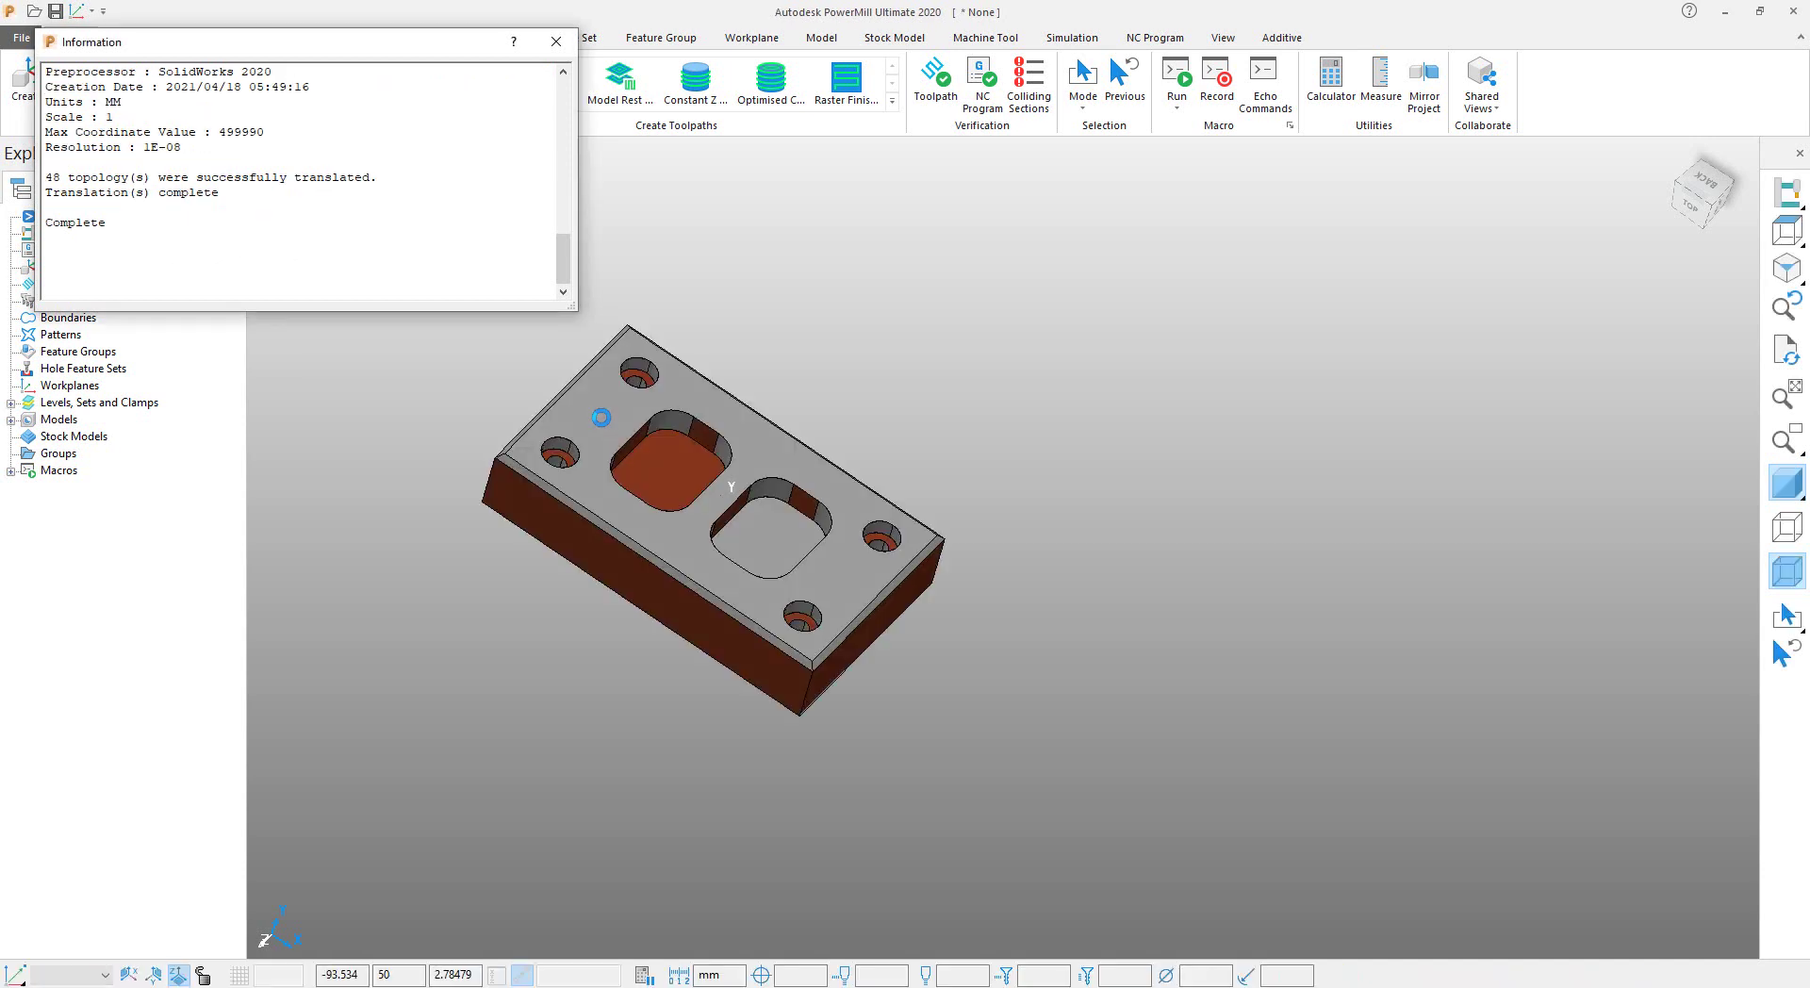
pyautogui.click(554, 44)
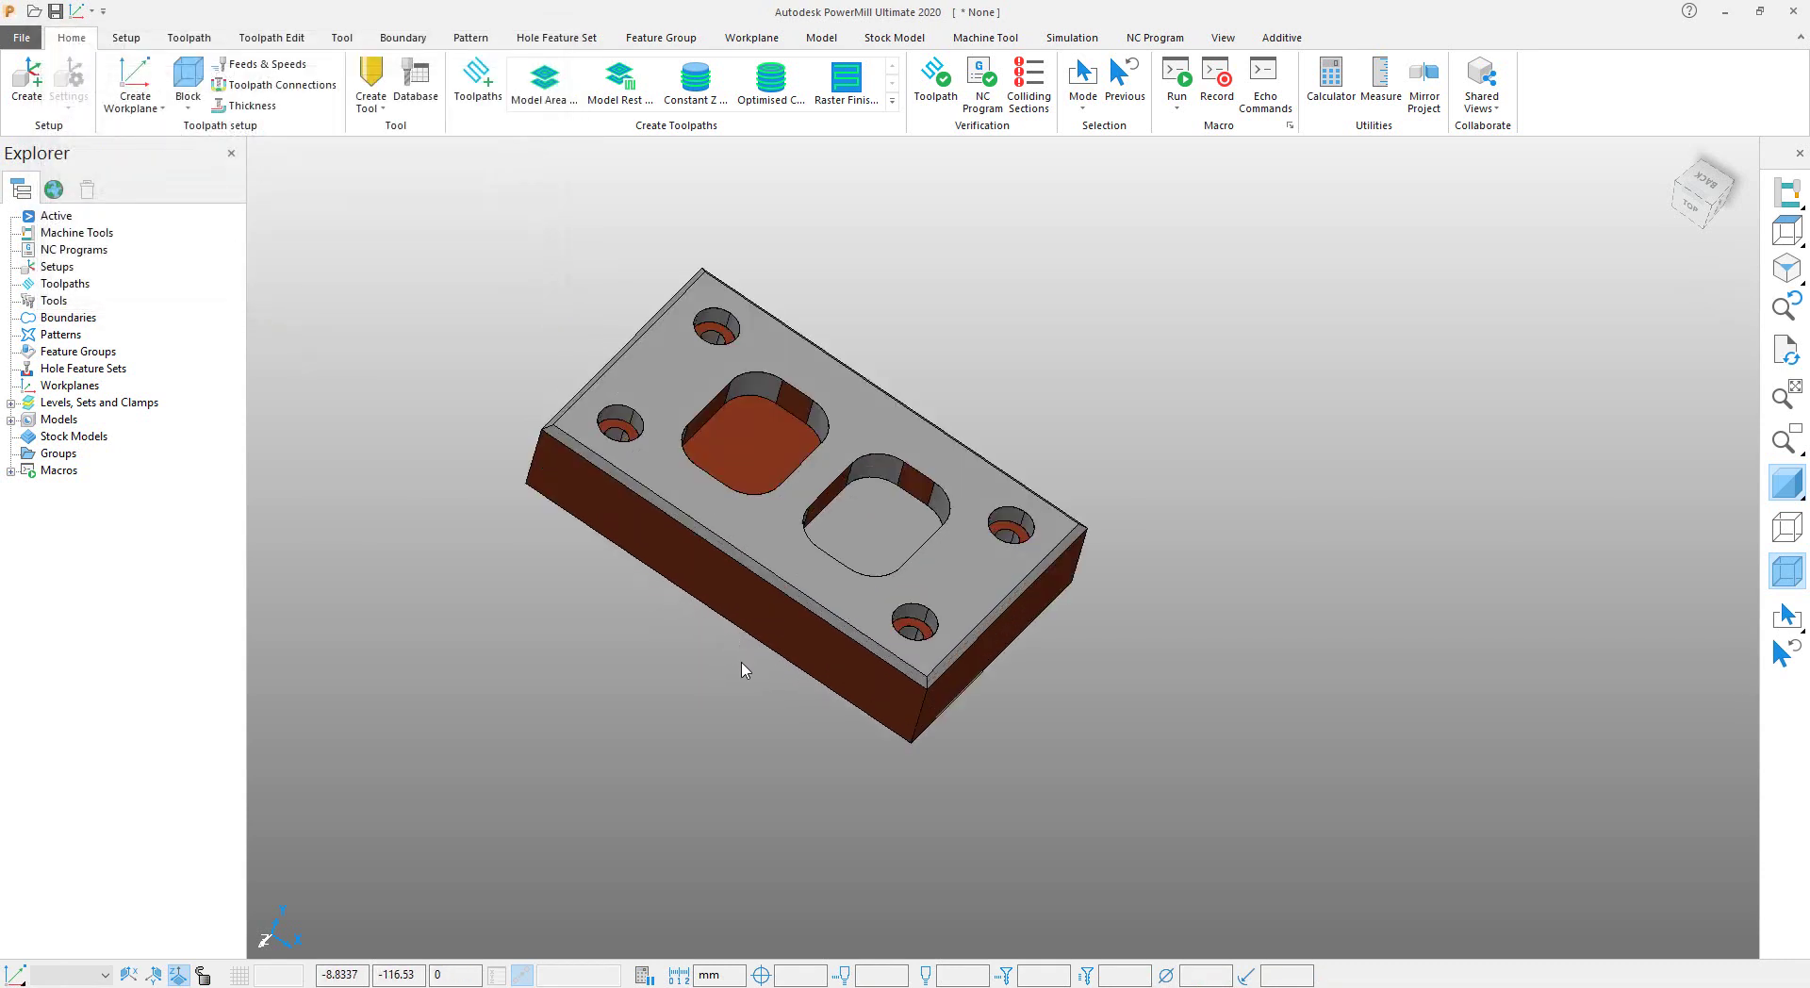
# Examine the imported plate's pockets, counterbored holes and side faces from several angles.
pyautogui.moveTo(742, 669); pyautogui.dragTo(674, 509, button='middle')
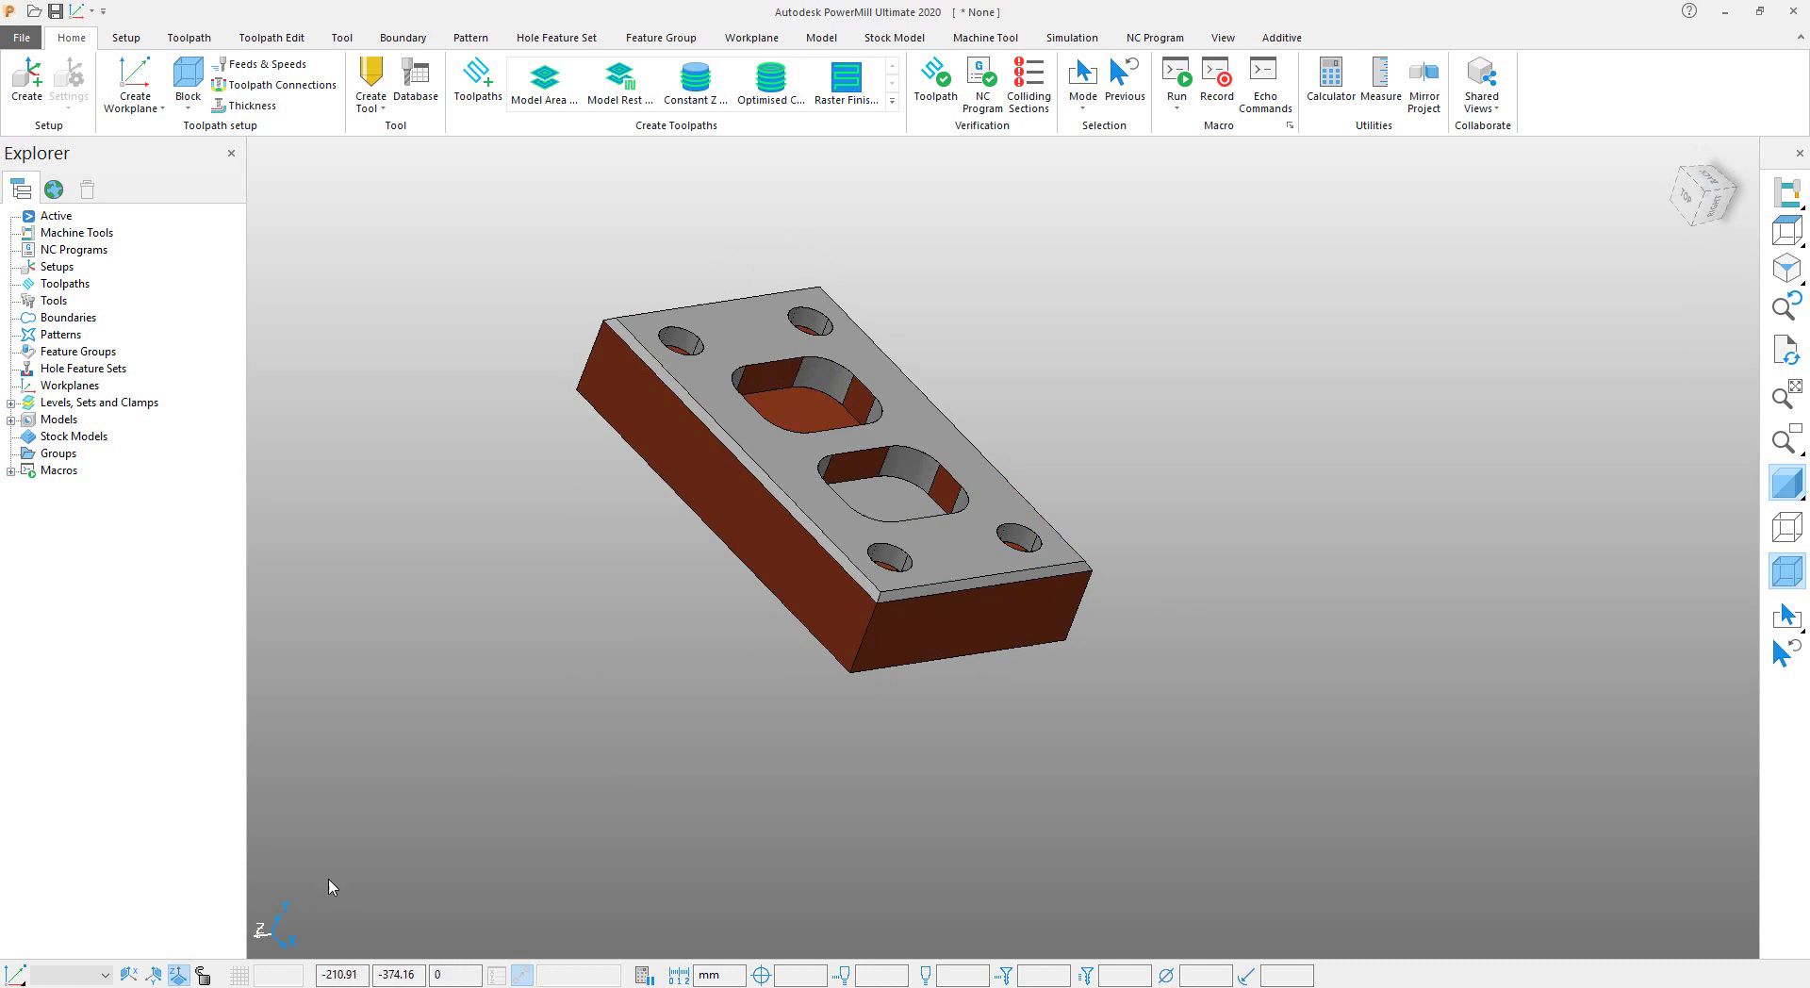
pyautogui.scroll(-2, 887, 556)
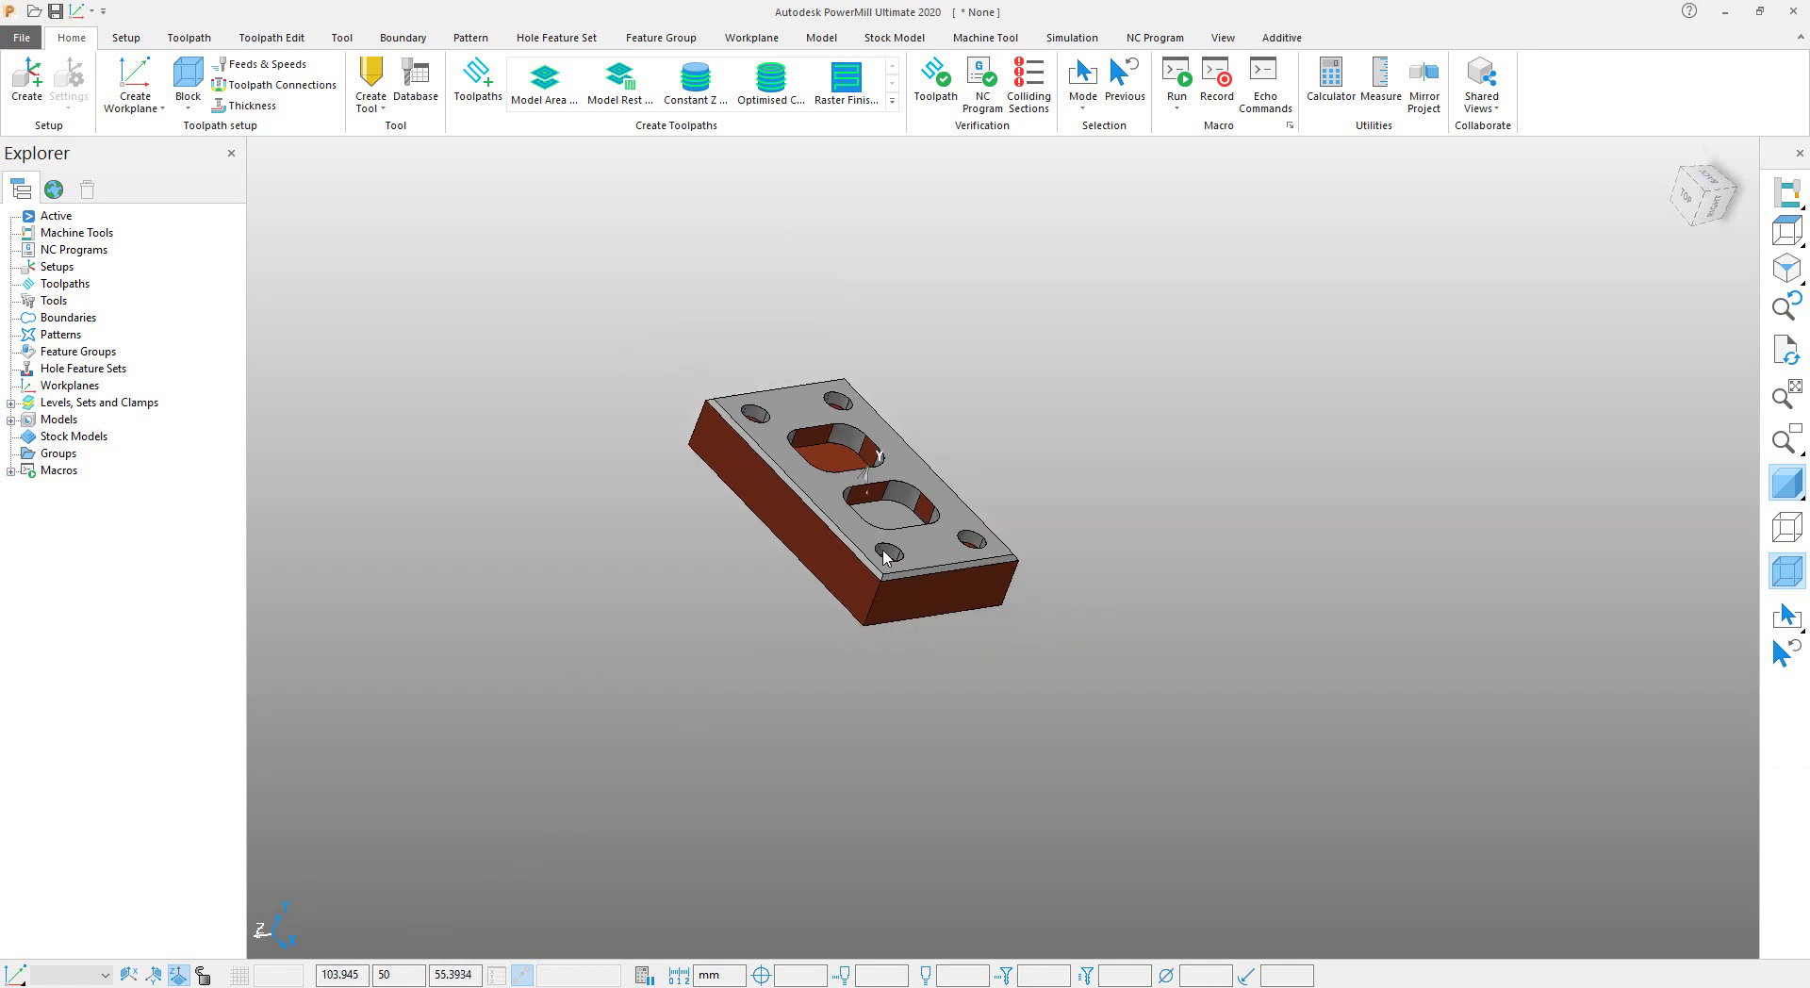
pyautogui.scroll(4, 886, 556)
pyautogui.moveTo(550, 449); pyautogui.dragTo(518, 606, button='middle')
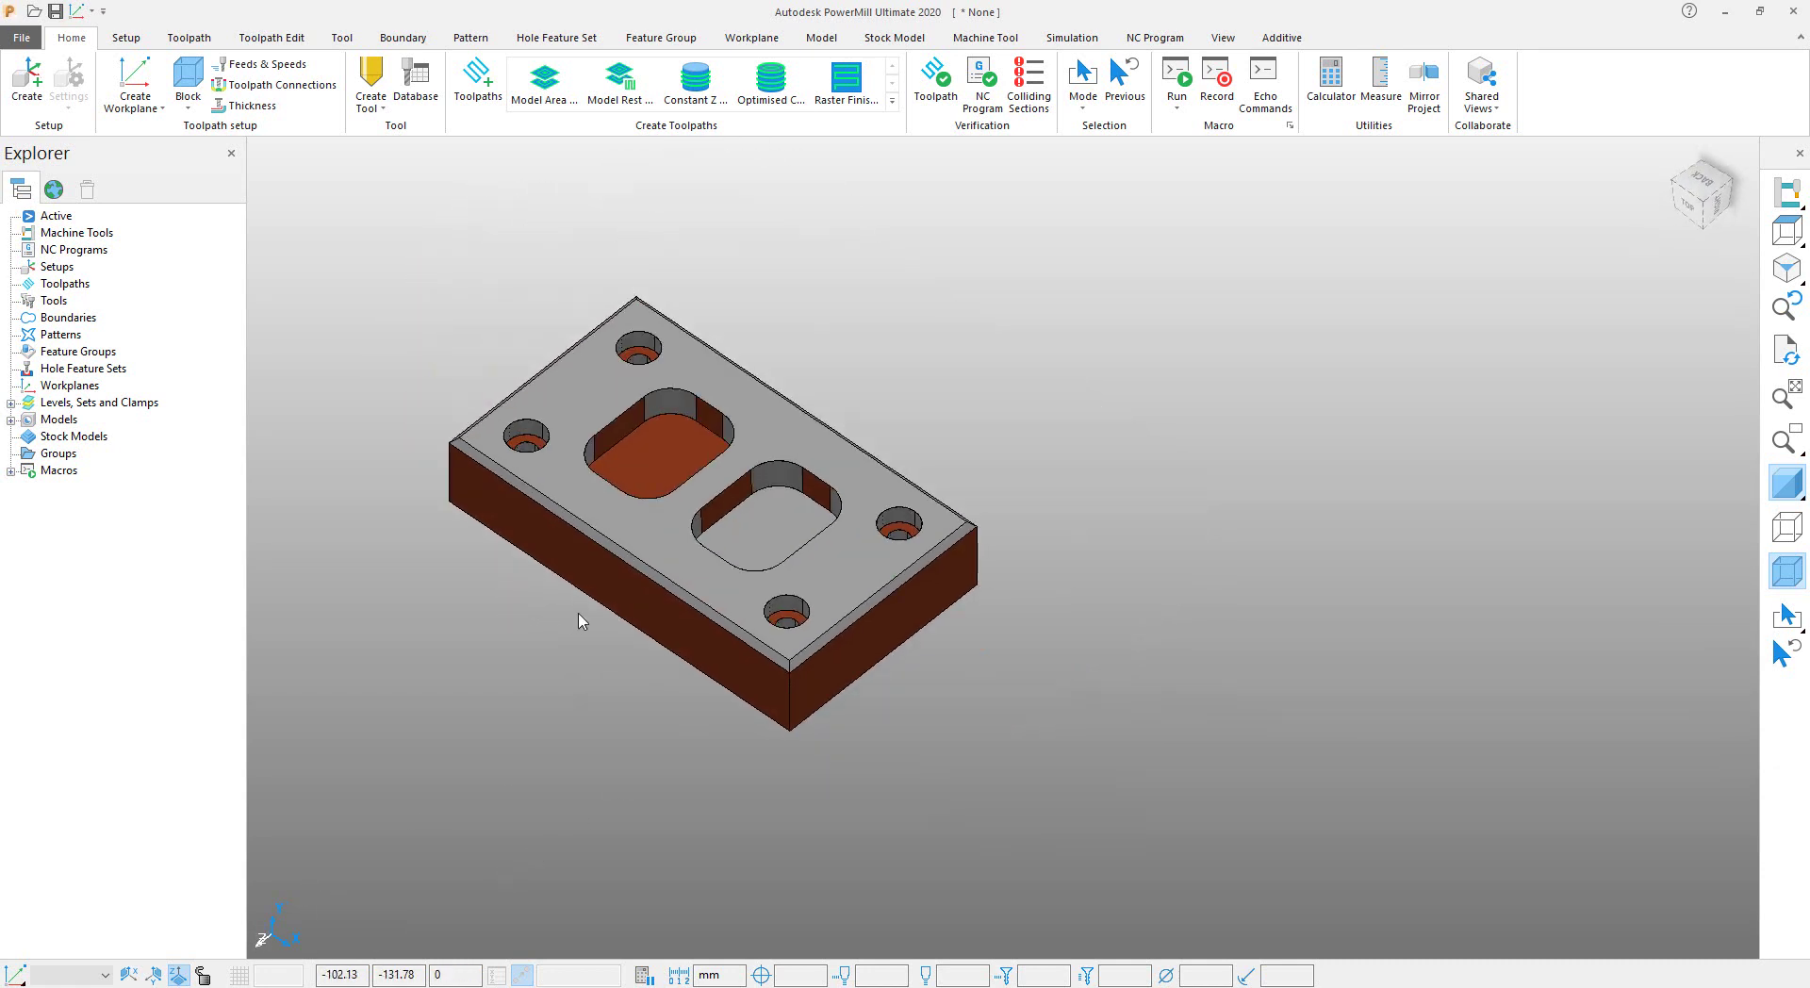
pyautogui.scroll(3, 502, 436)
pyautogui.scroll(-2, 500, 622)
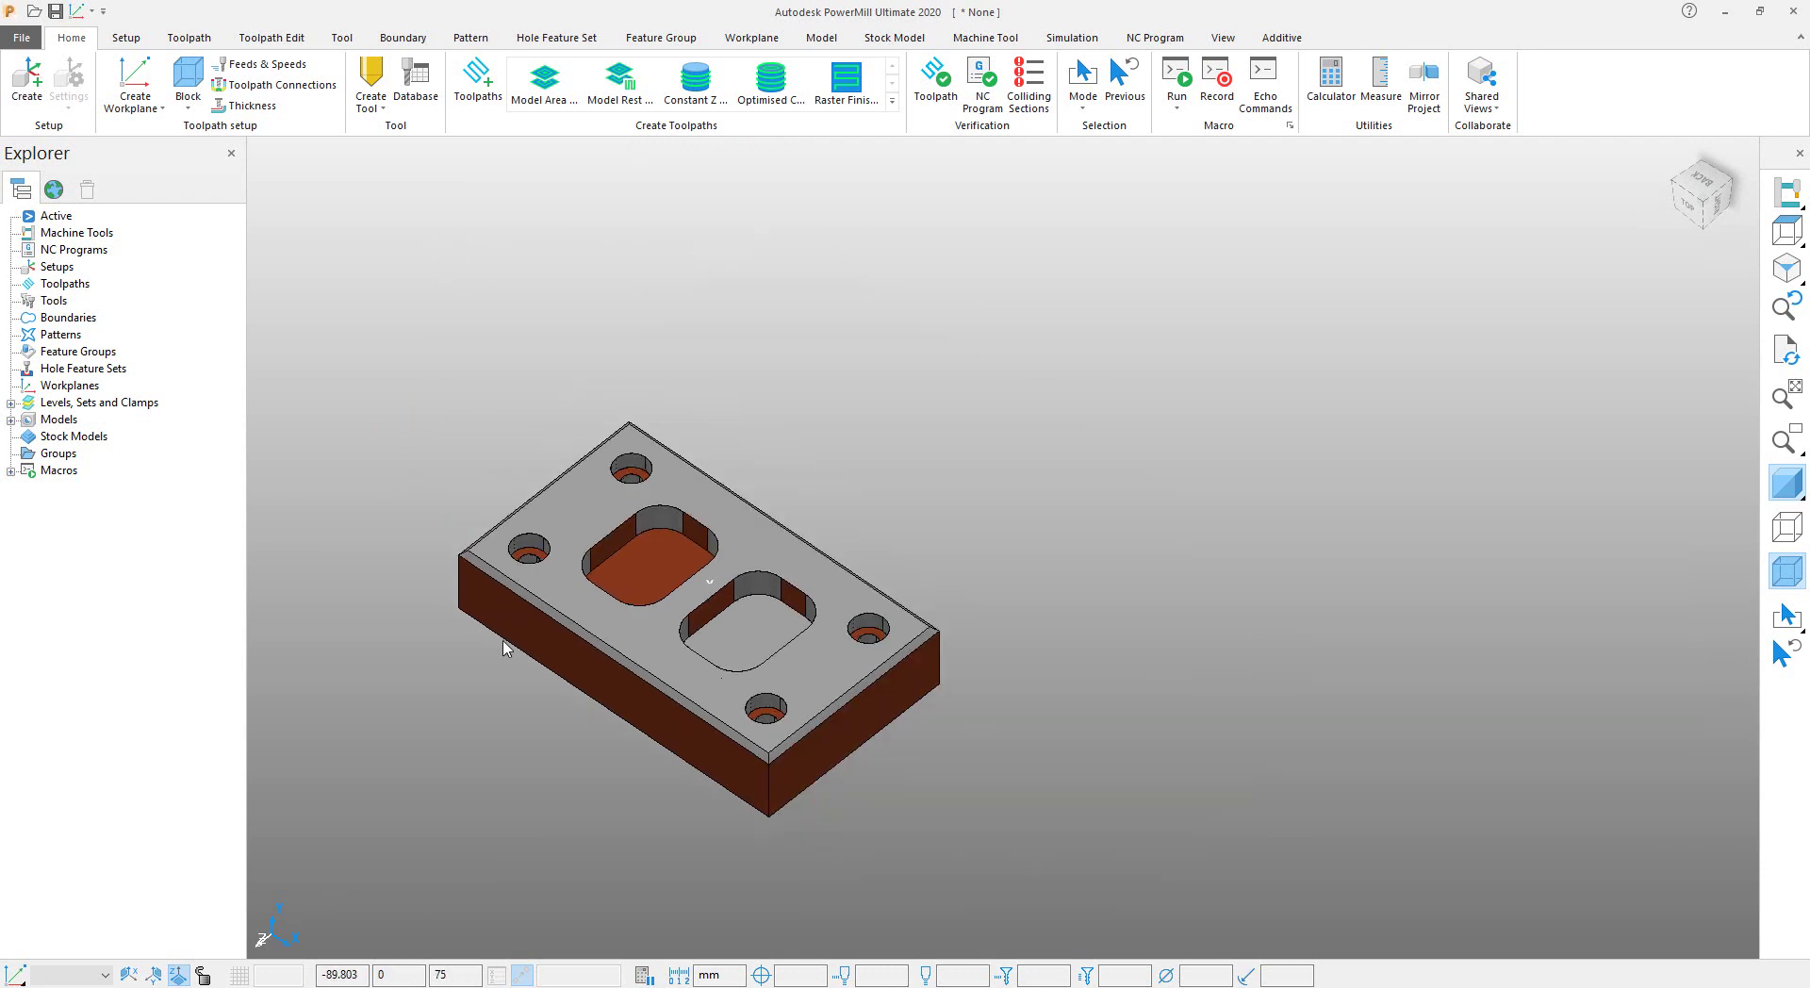
pyautogui.scroll(4, 591, 682)
pyautogui.scroll(-2, 548, 688)
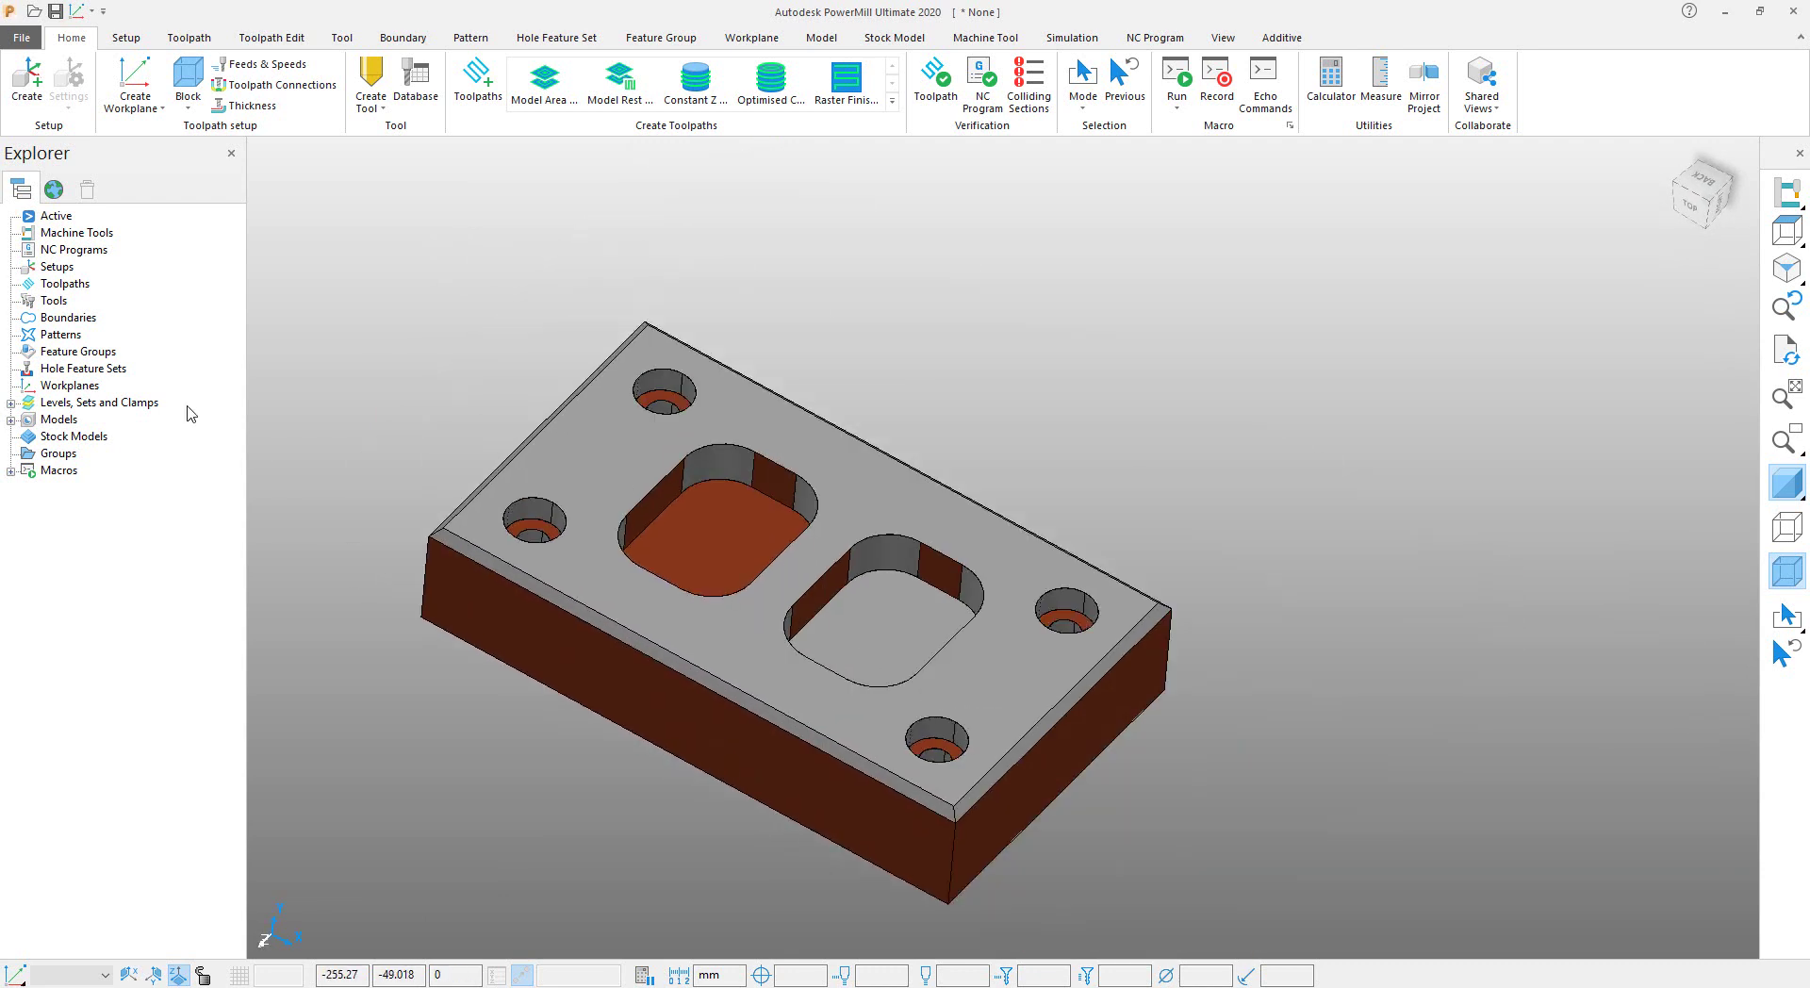
# Create a new workplane for the imported plate and open it for editing.
pyautogui.rightClick(60, 393)
pyautogui.click(146, 442)
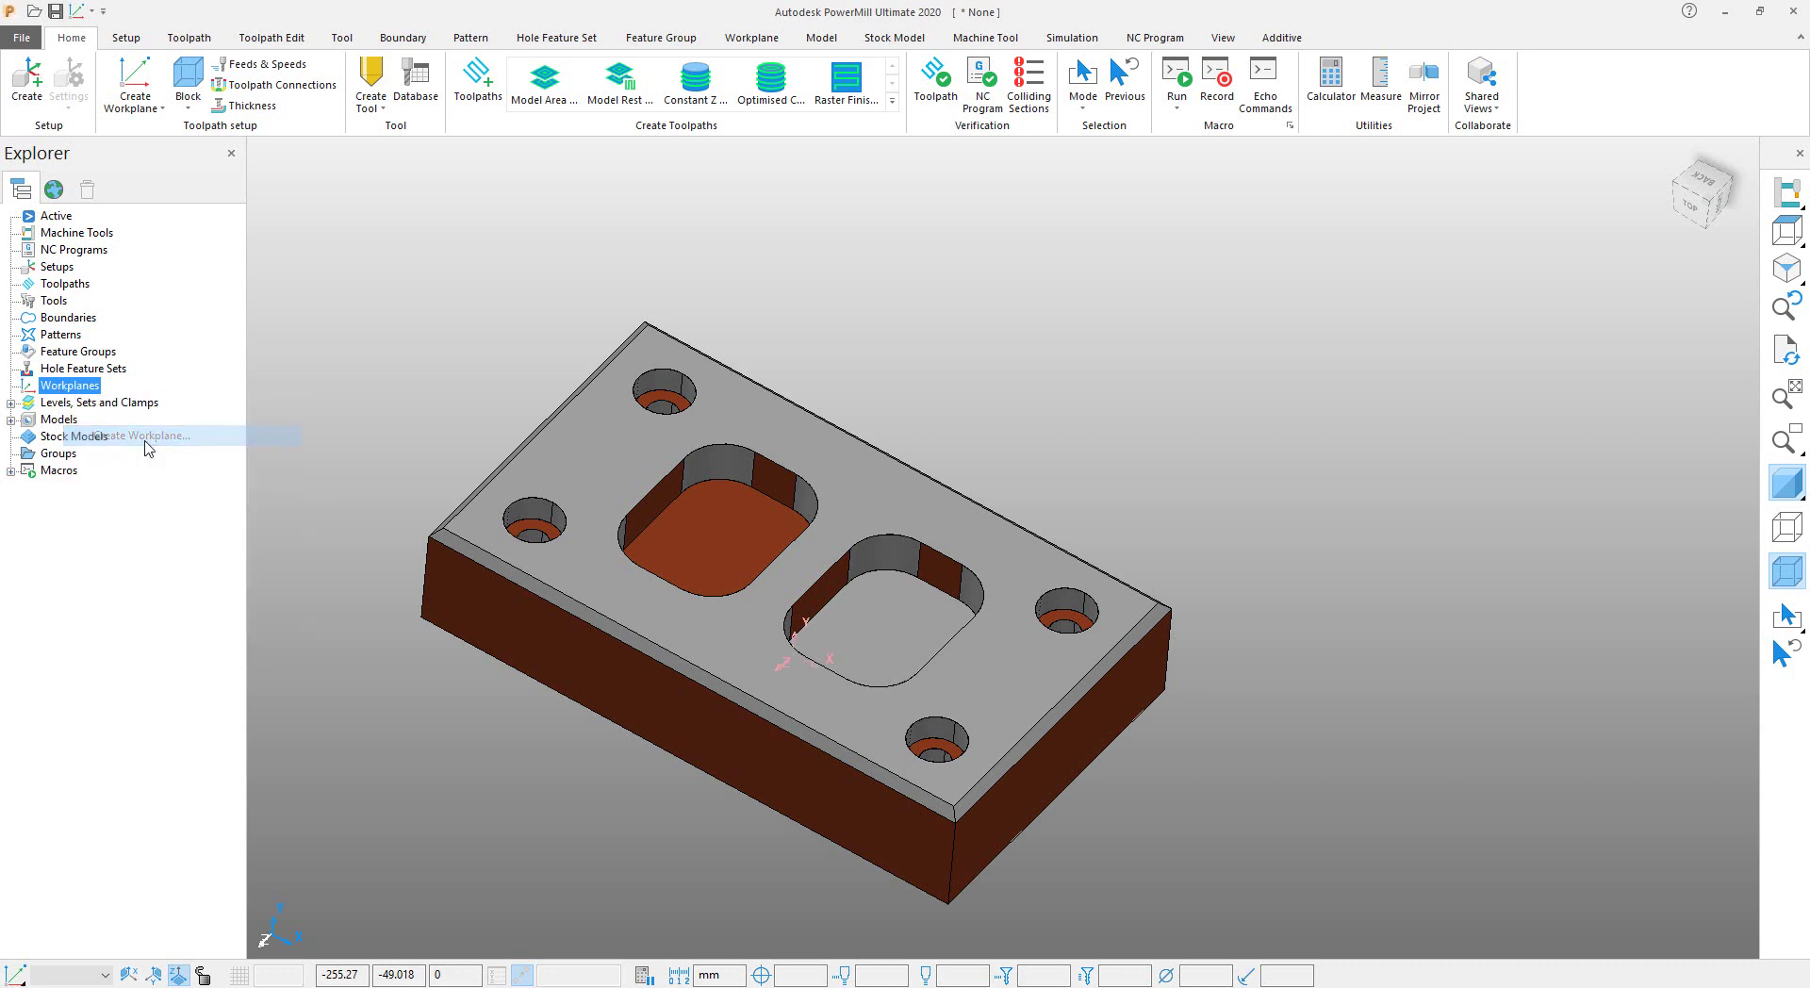
pyautogui.moveTo(358, 594); pyautogui.dragTo(1019, 814, button='middle')
pyautogui.moveTo(675, 776); pyautogui.dragTo(620, 764, button='middle')
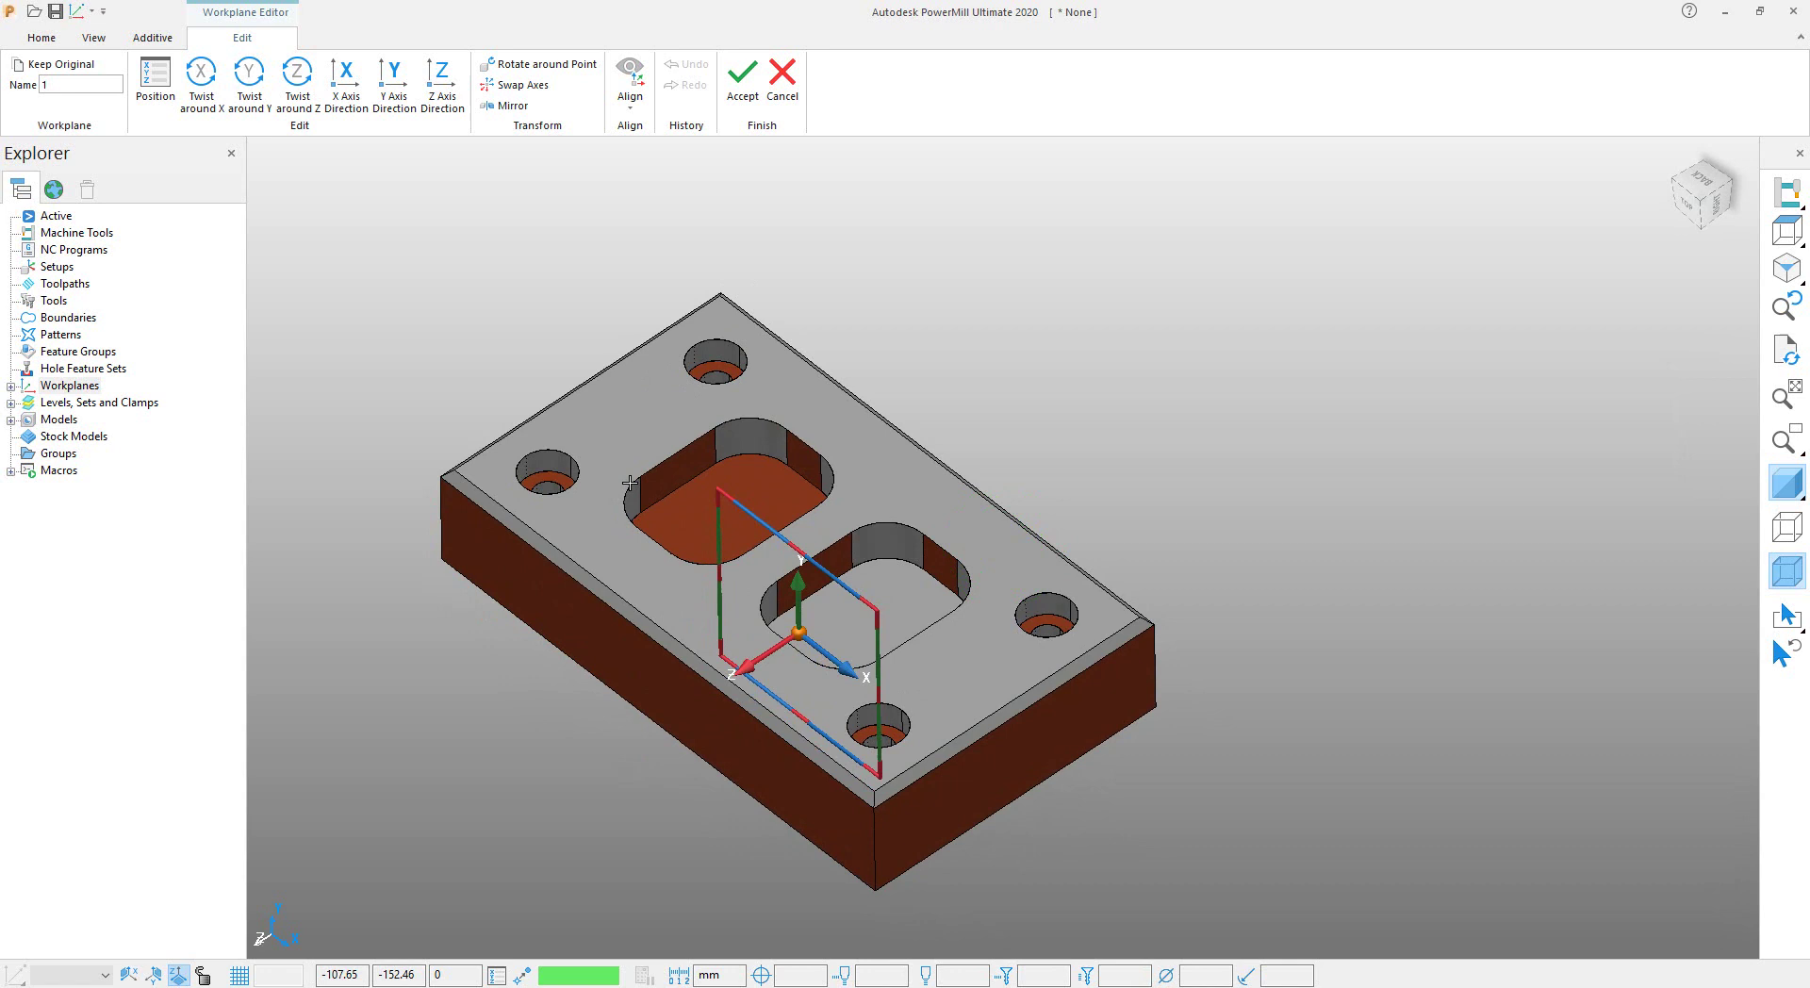
pyautogui.scroll(1, 678, 754)
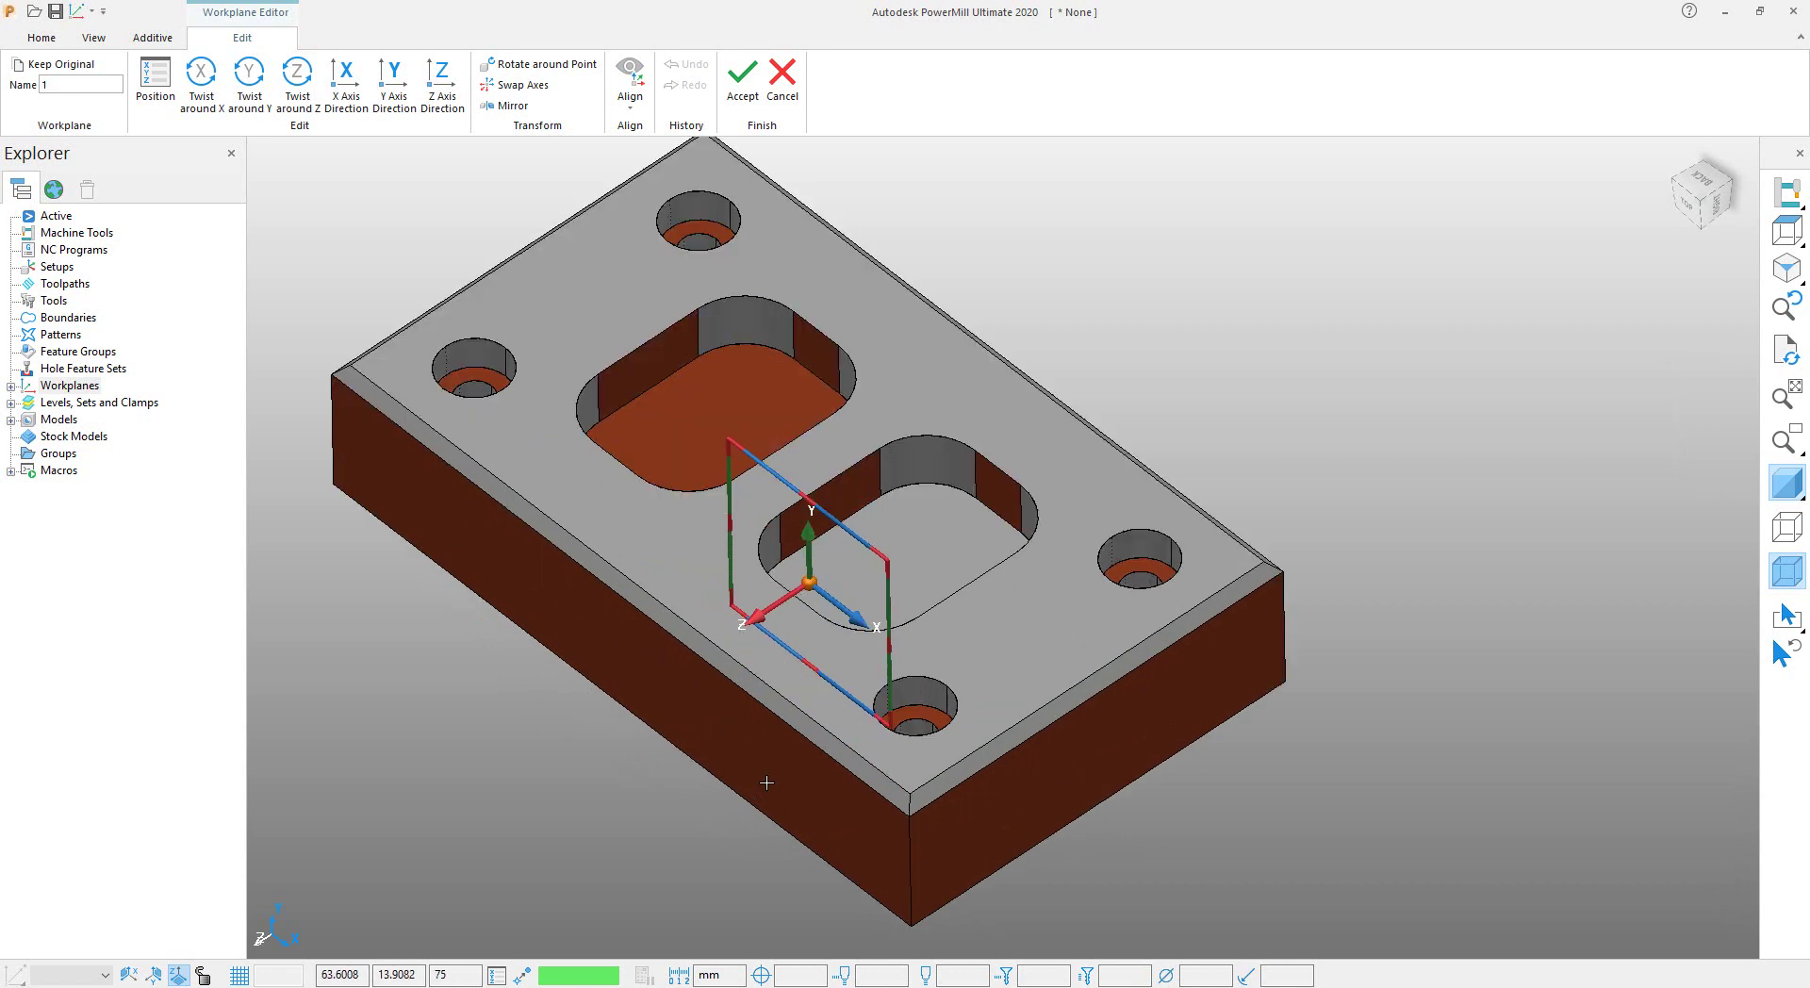
pyautogui.scroll(1, 613, 740)
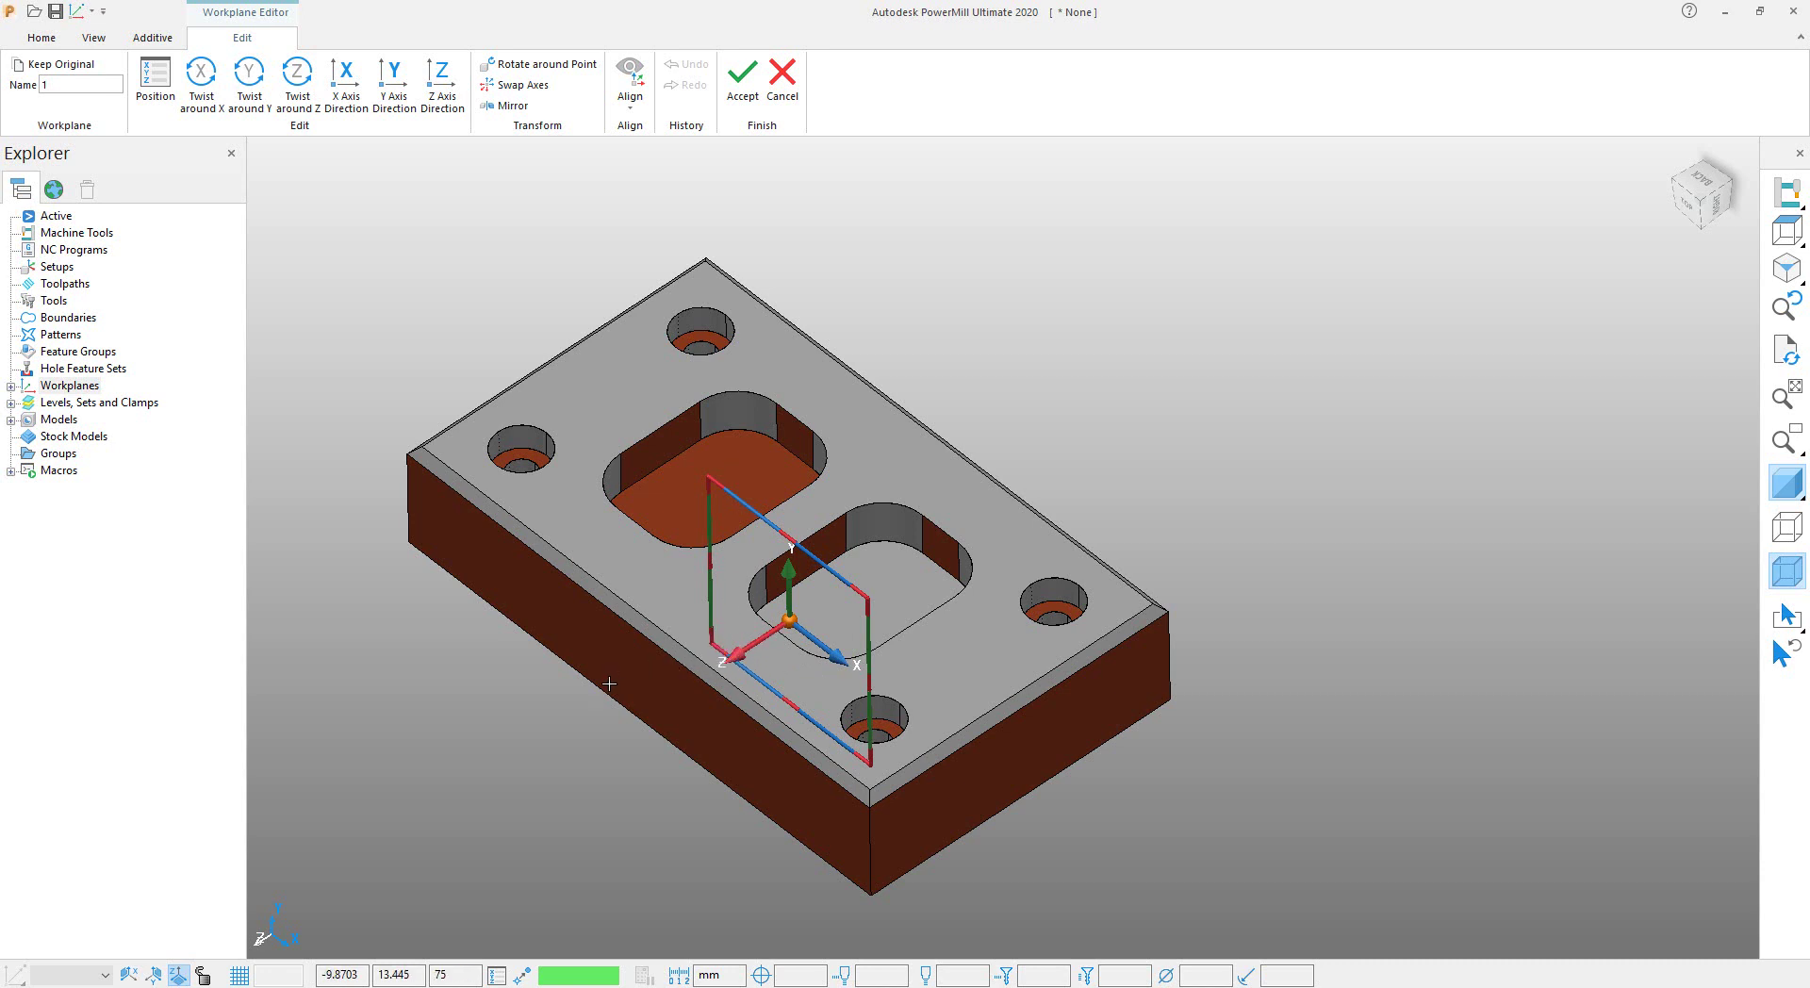
pyautogui.moveTo(534, 727); pyautogui.dragTo(562, 751, button='middle')
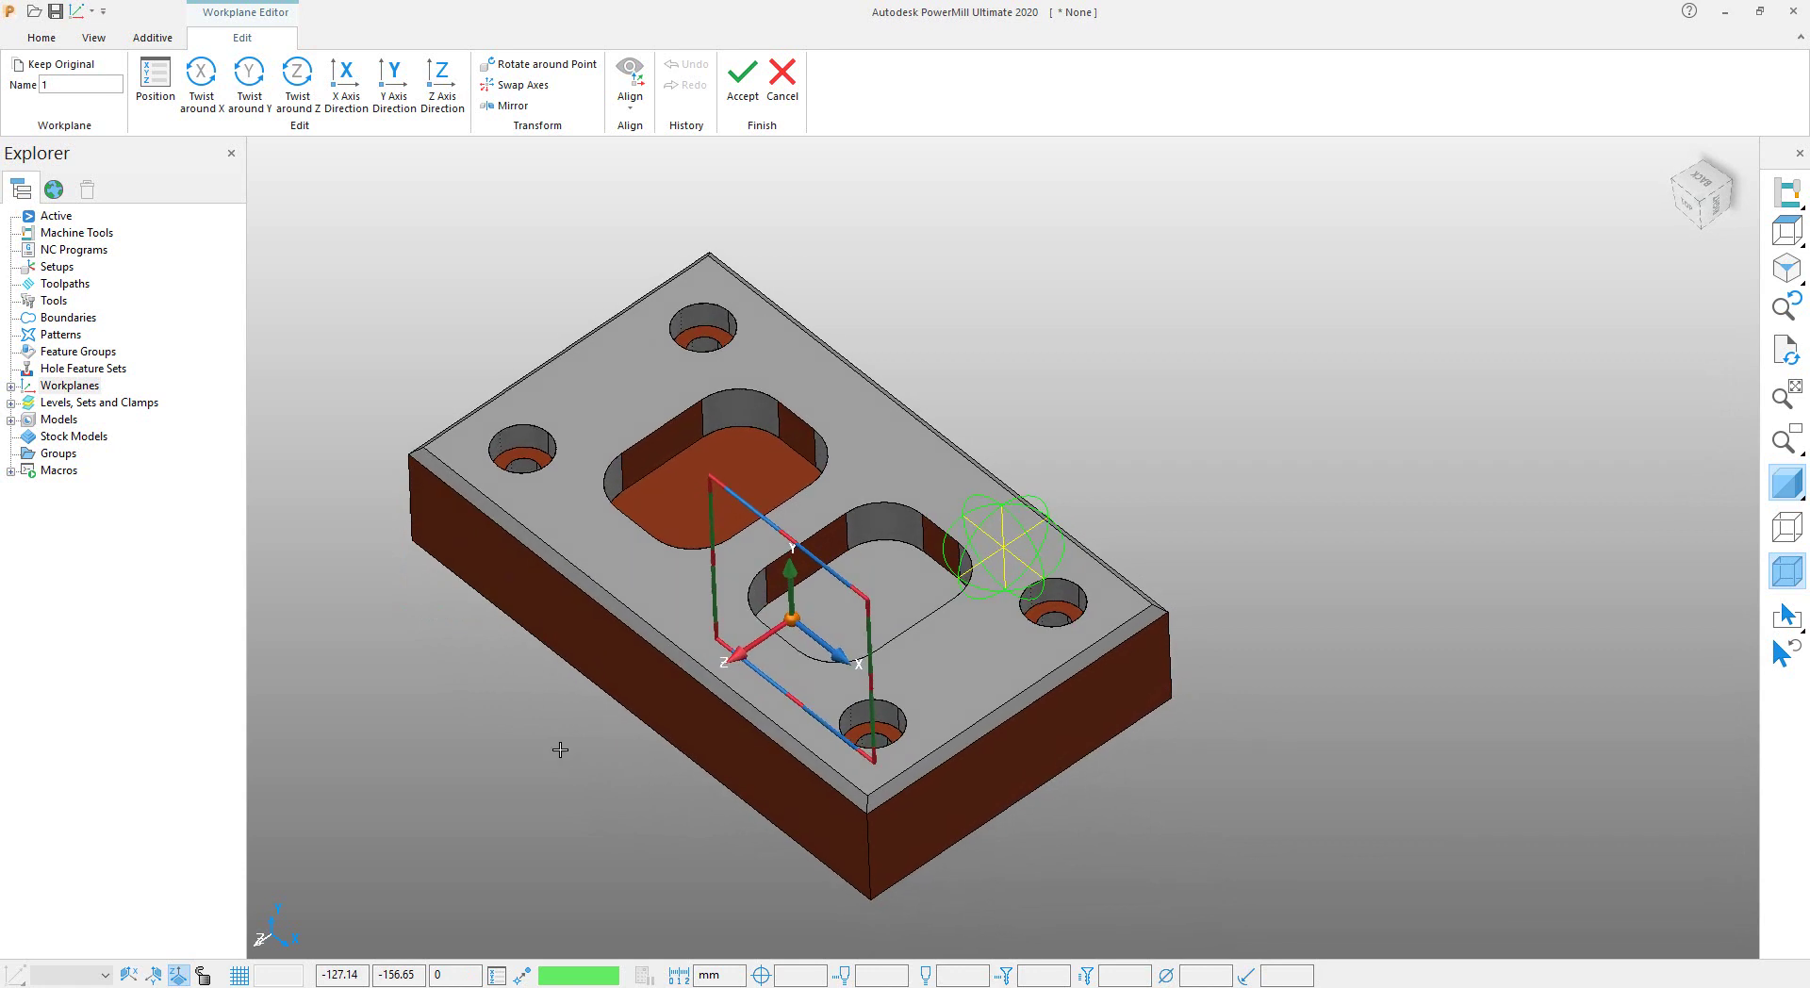
# Twist the workplane 270 degrees around its X axis.
pyautogui.click(201, 102)
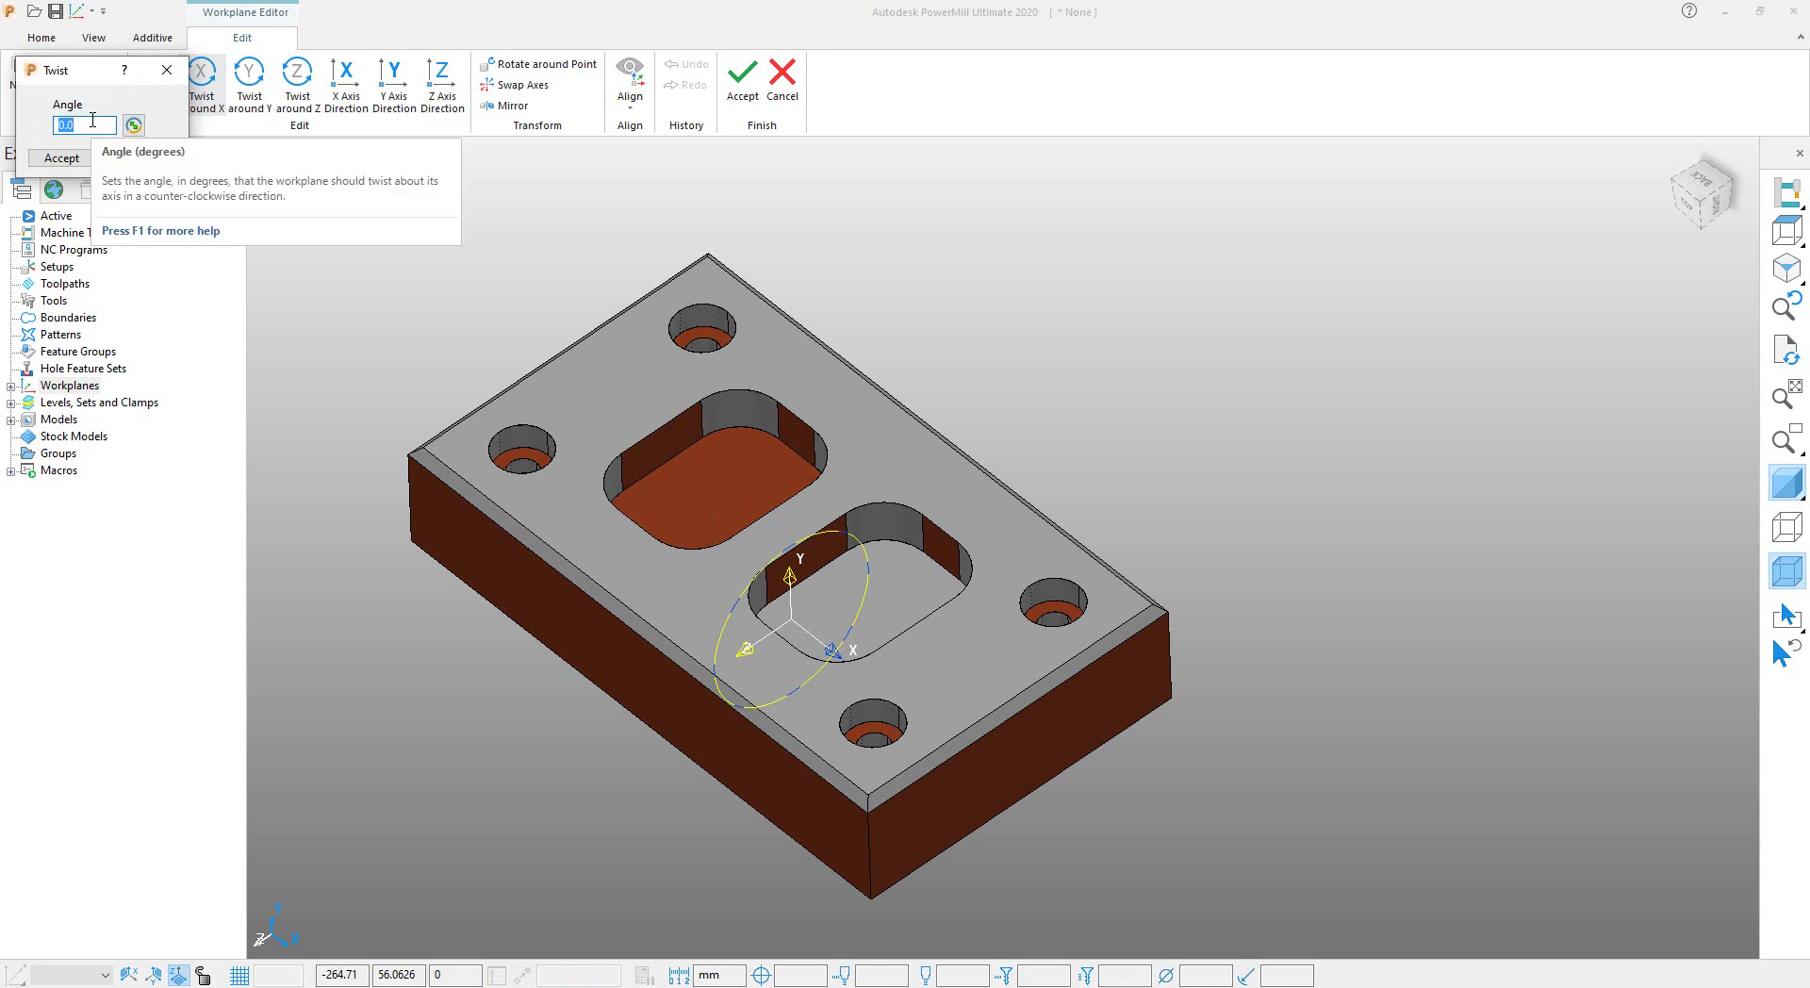
pyautogui.write('90')
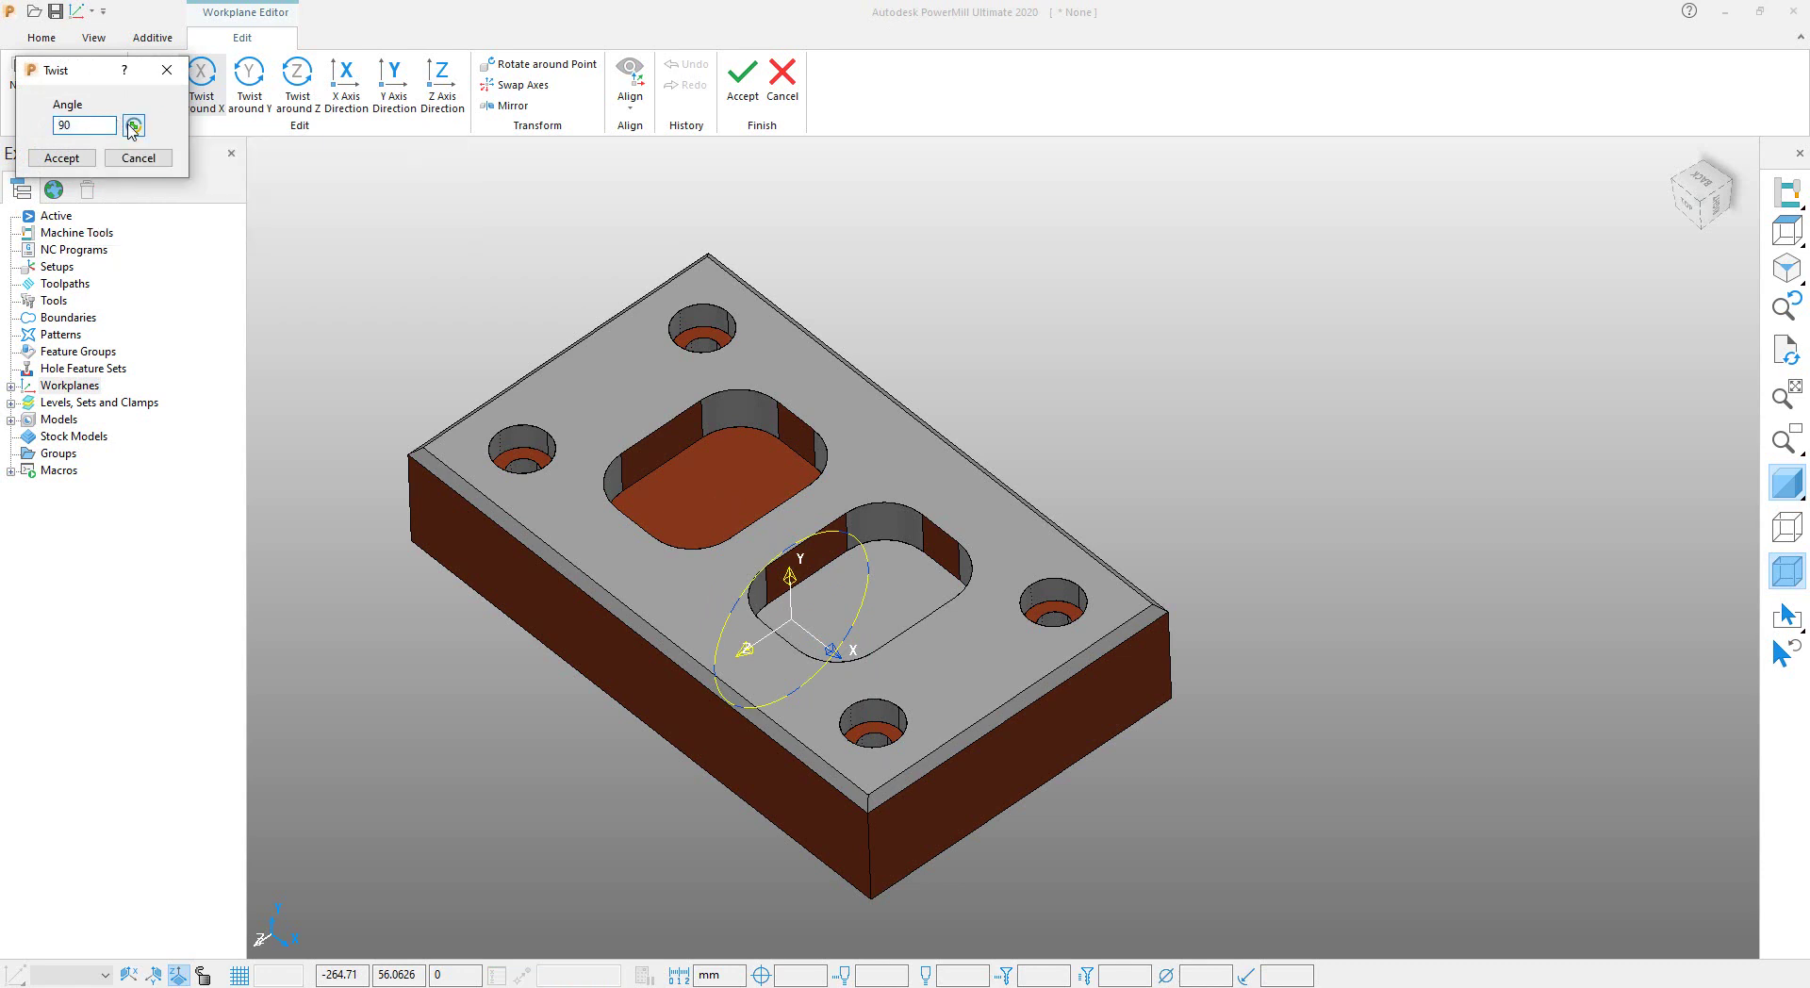
pyautogui.click(132, 126)
pyautogui.moveTo(553, 786); pyautogui.dragTo(836, 631, button='middle')
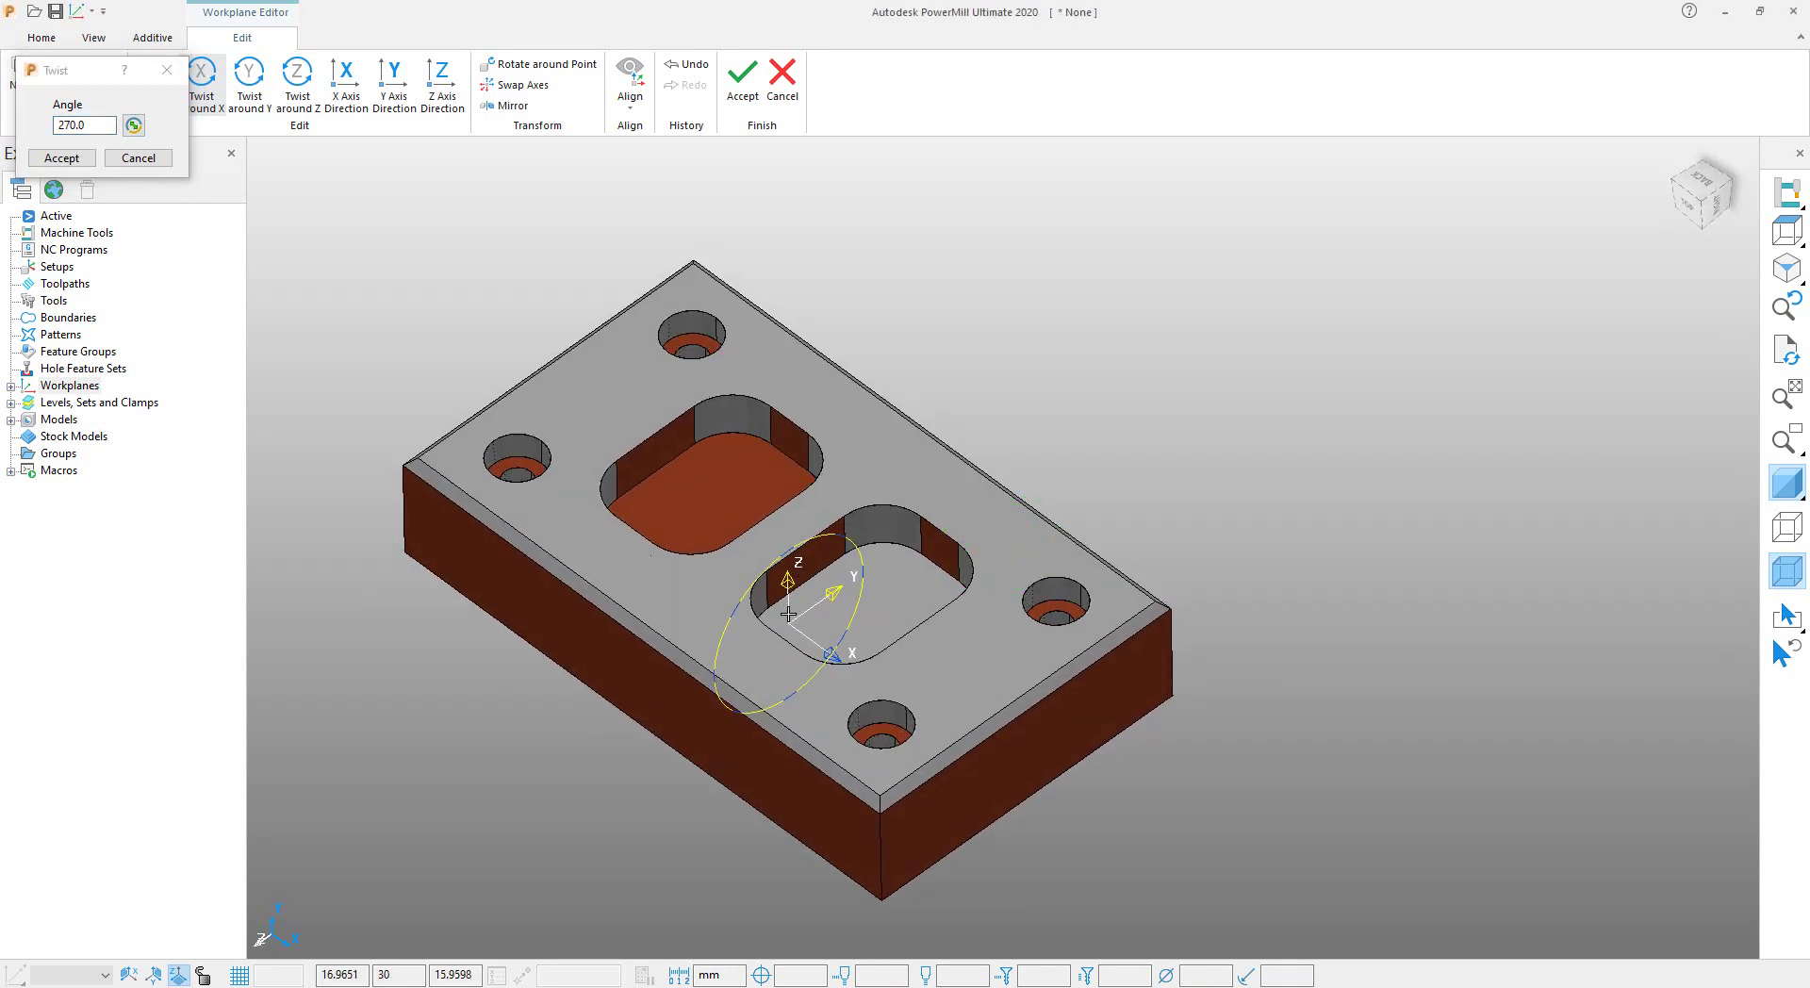
pyautogui.moveTo(509, 675); pyautogui.dragTo(554, 673, button='middle')
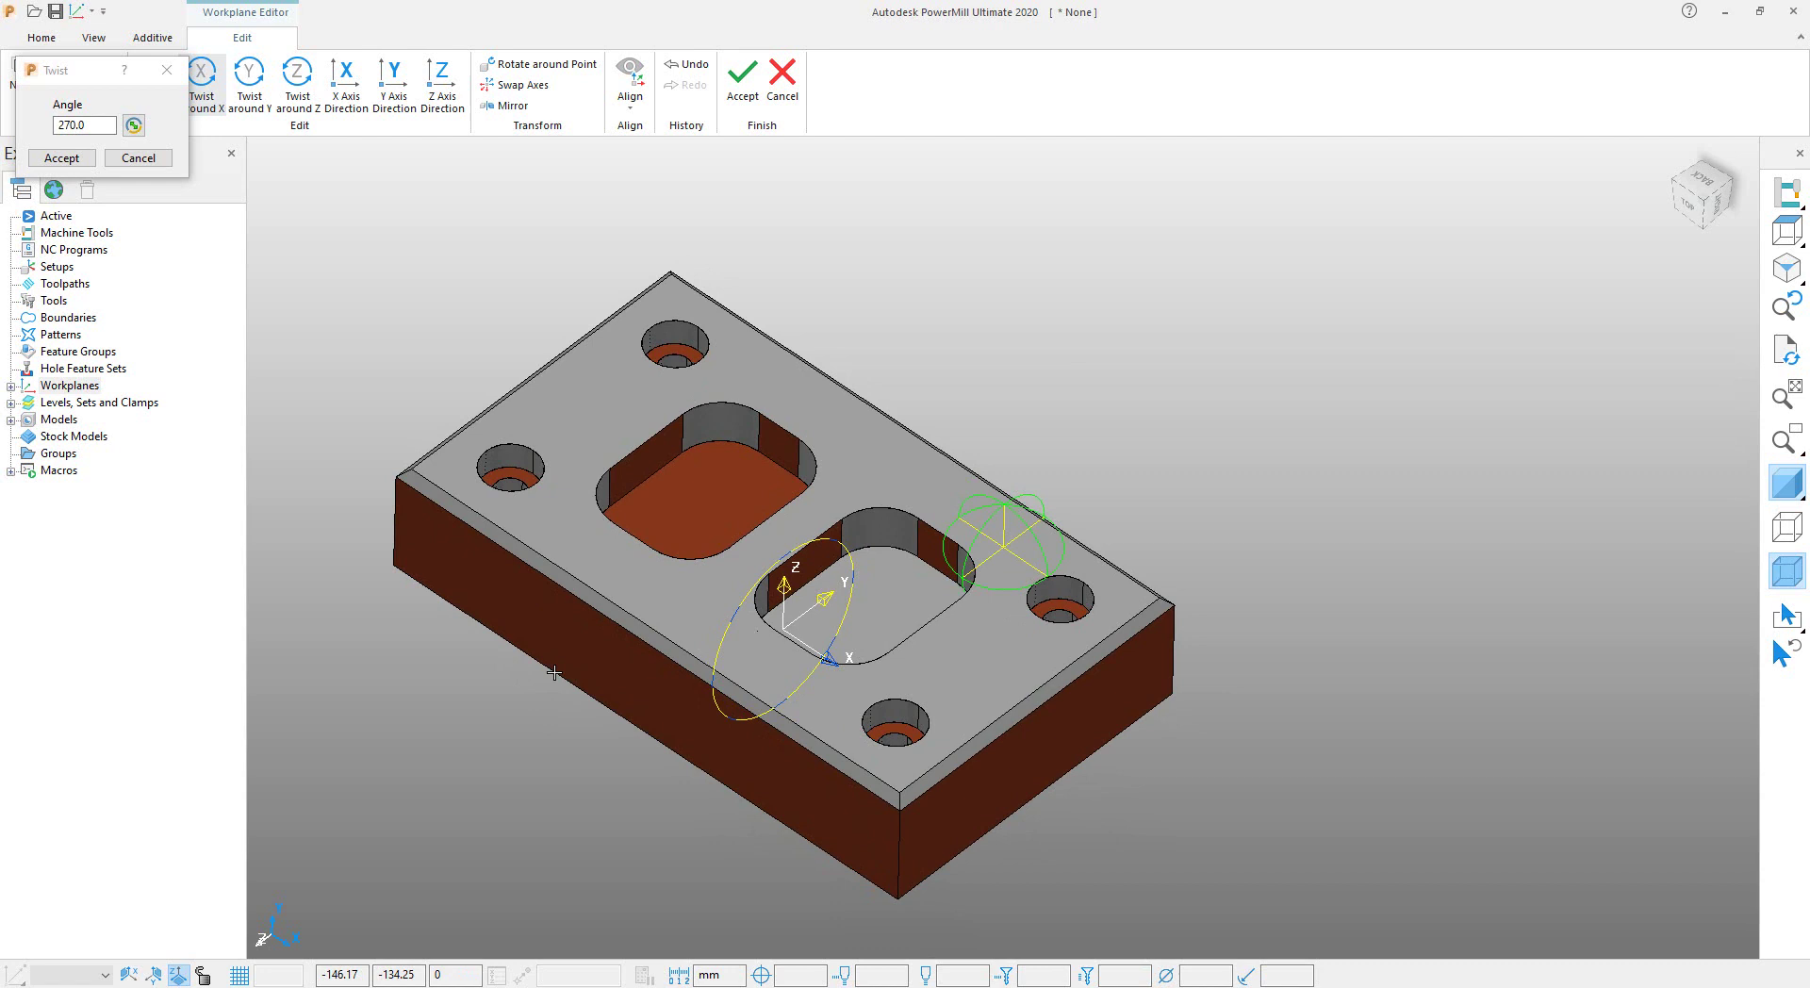
pyautogui.click(56, 158)
# Examine the twisted workplane's axis directions relative to the plate from several angles.
pyautogui.moveTo(494, 747); pyautogui.dragTo(986, 198, button='middle')
pyautogui.scroll(5, 780, 601)
pyautogui.scroll(-5, 760, 629)
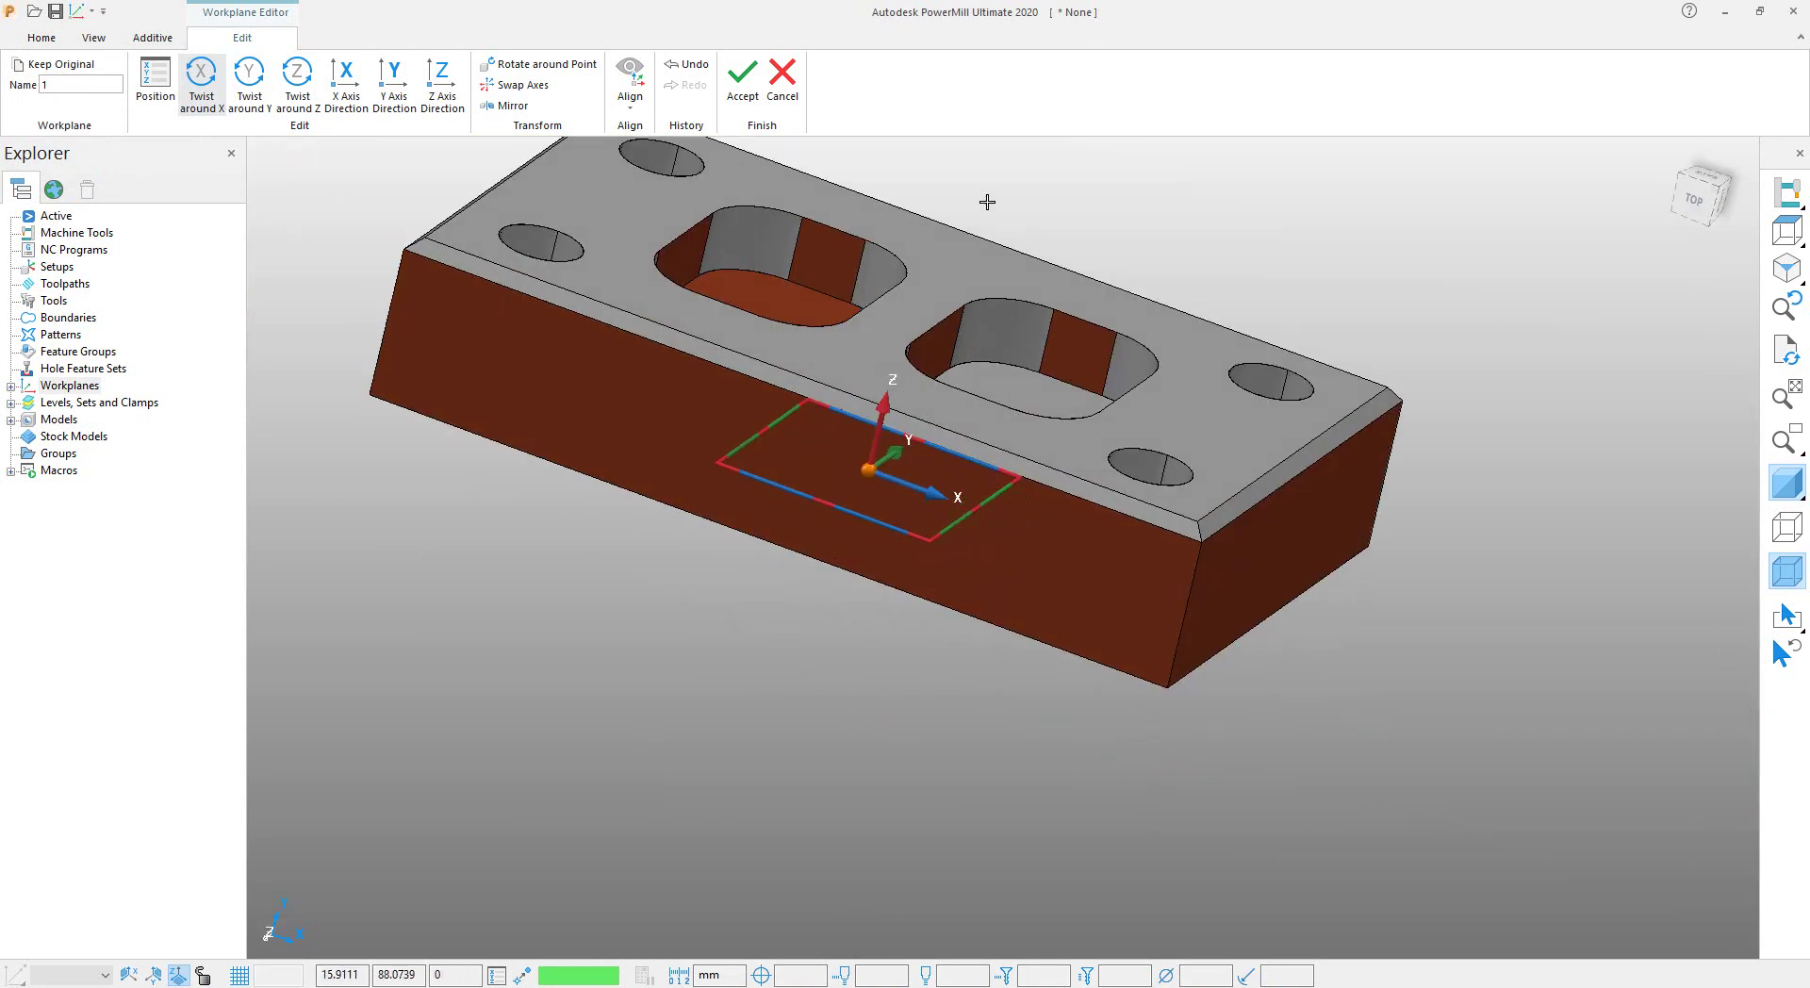
pyautogui.scroll(2, 557, 638)
pyautogui.scroll(-4, 581, 628)
pyautogui.scroll(3, 581, 629)
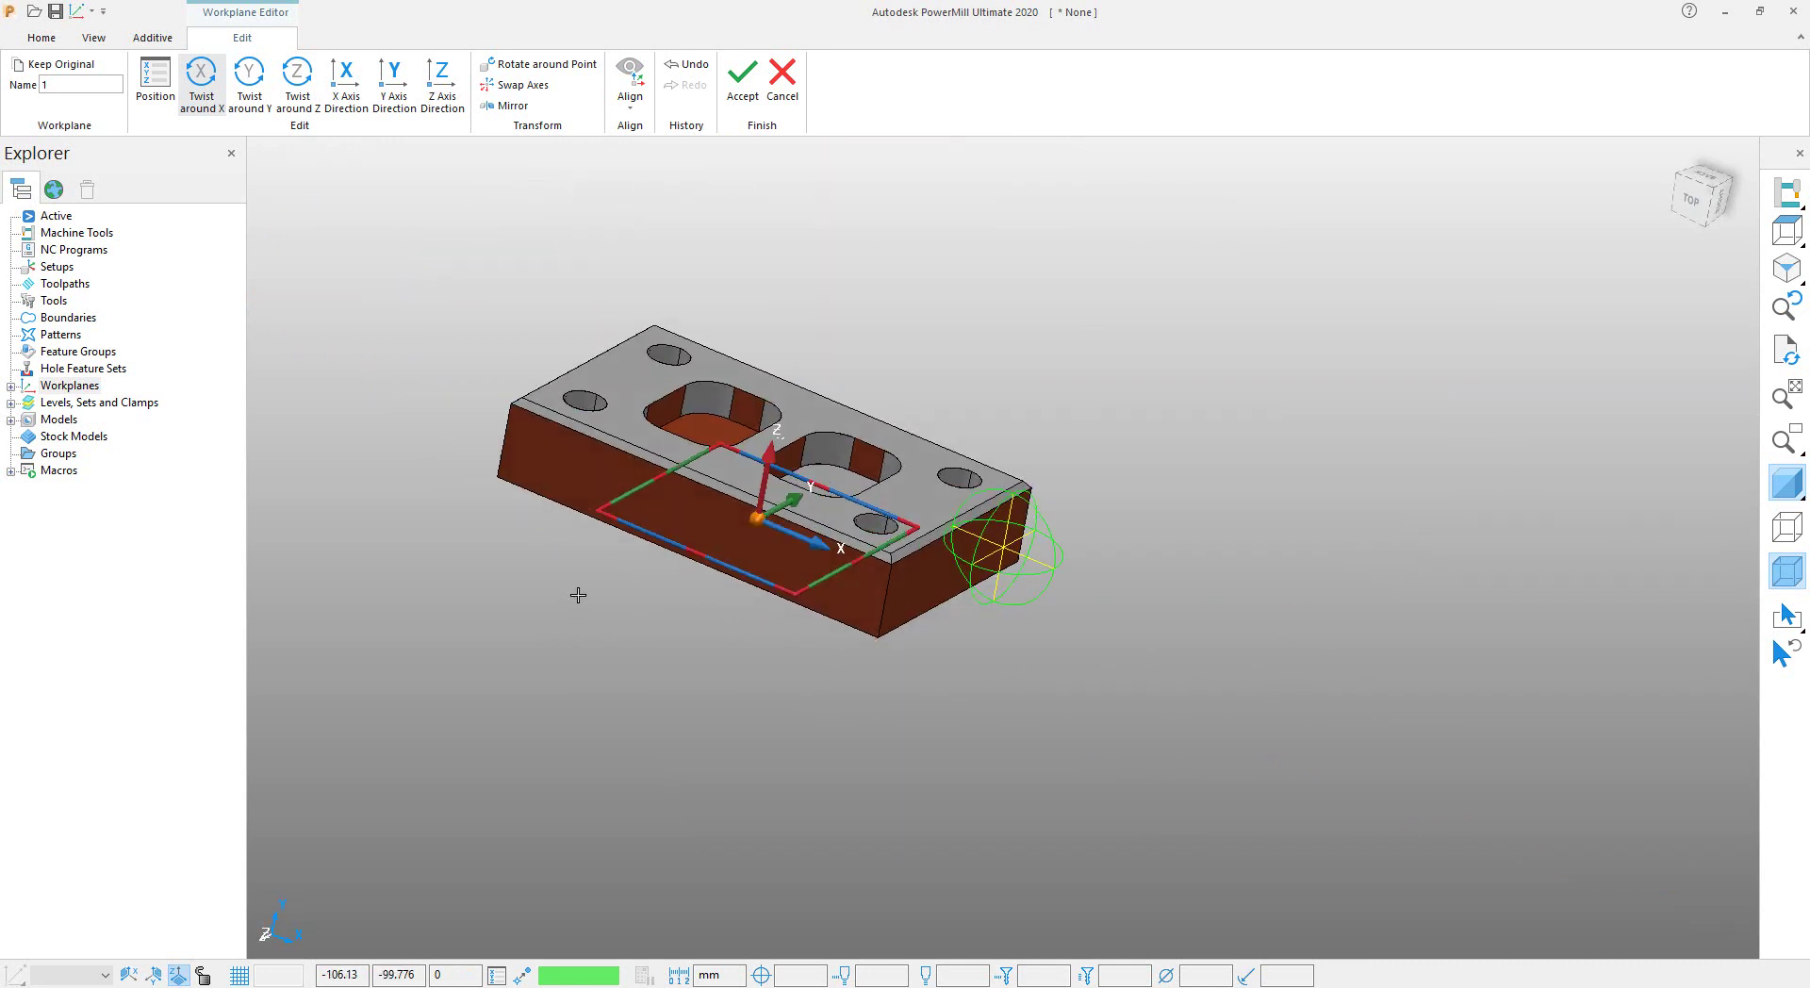
pyautogui.scroll(-2, 578, 596)
pyautogui.moveTo(544, 628); pyautogui.dragTo(473, 659, button='middle')
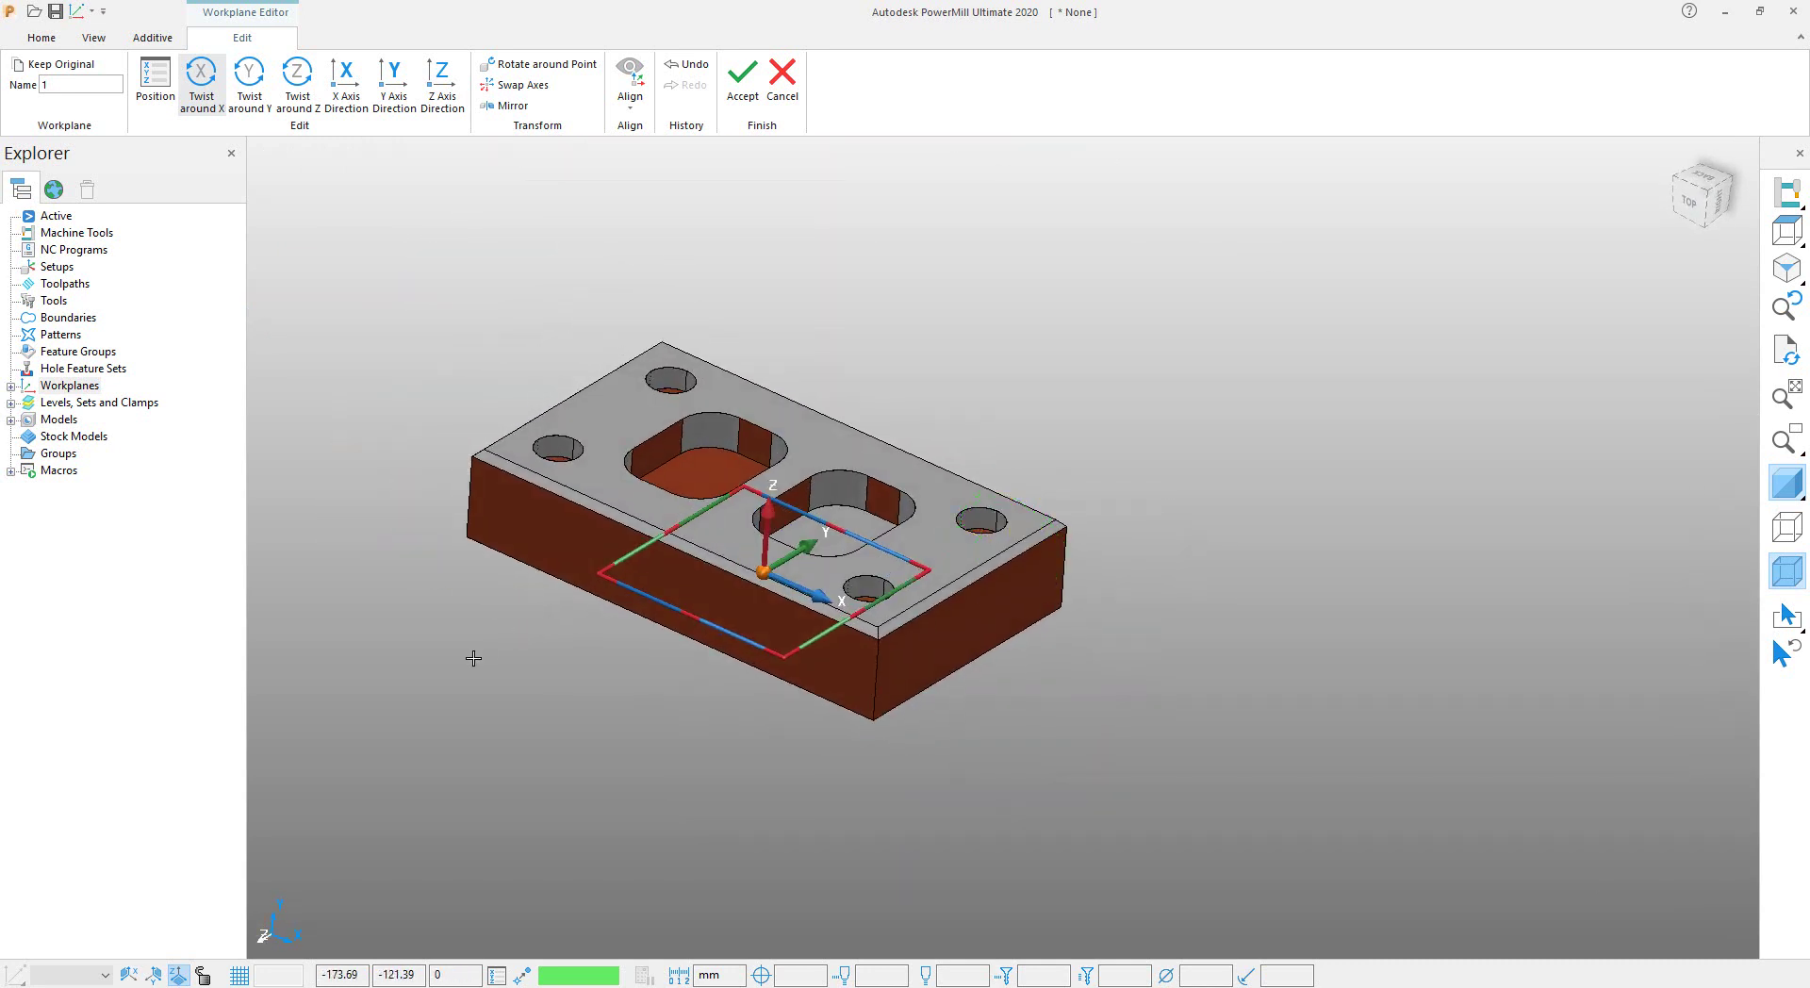
pyautogui.scroll(1, 594, 660)
pyautogui.scroll(2, 537, 623)
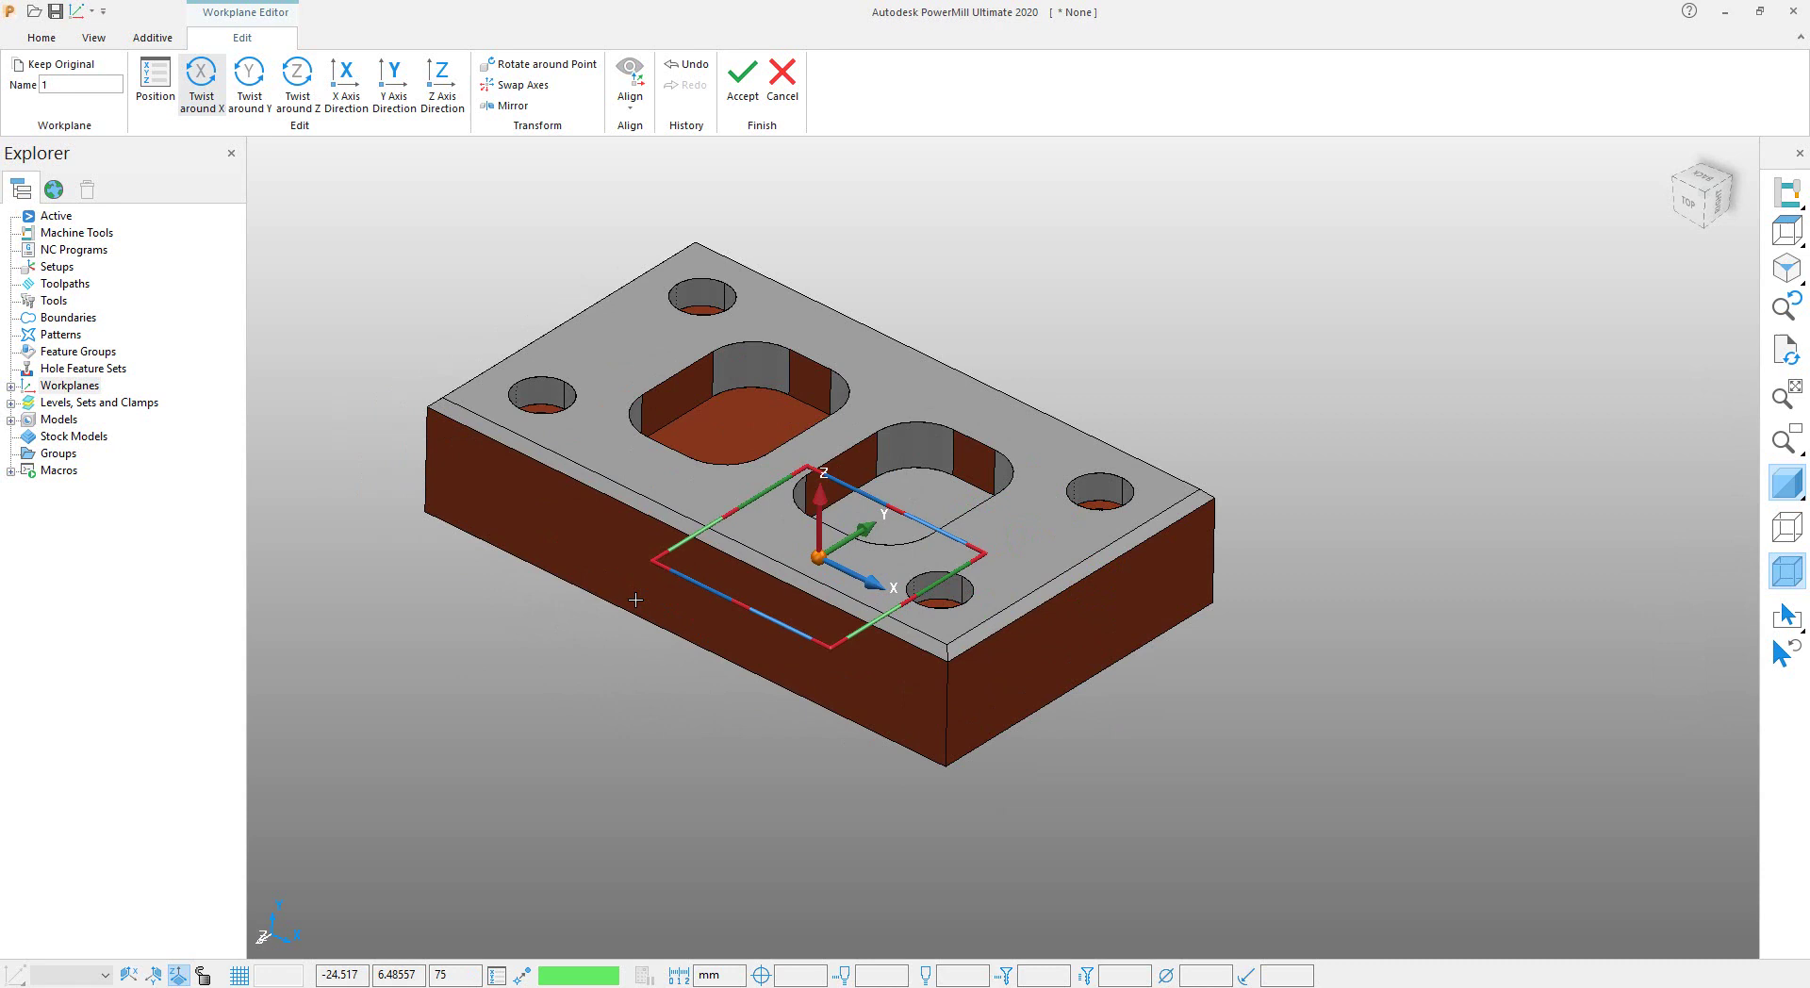
pyautogui.click(11, 420)
pyautogui.rightClick(73, 439)
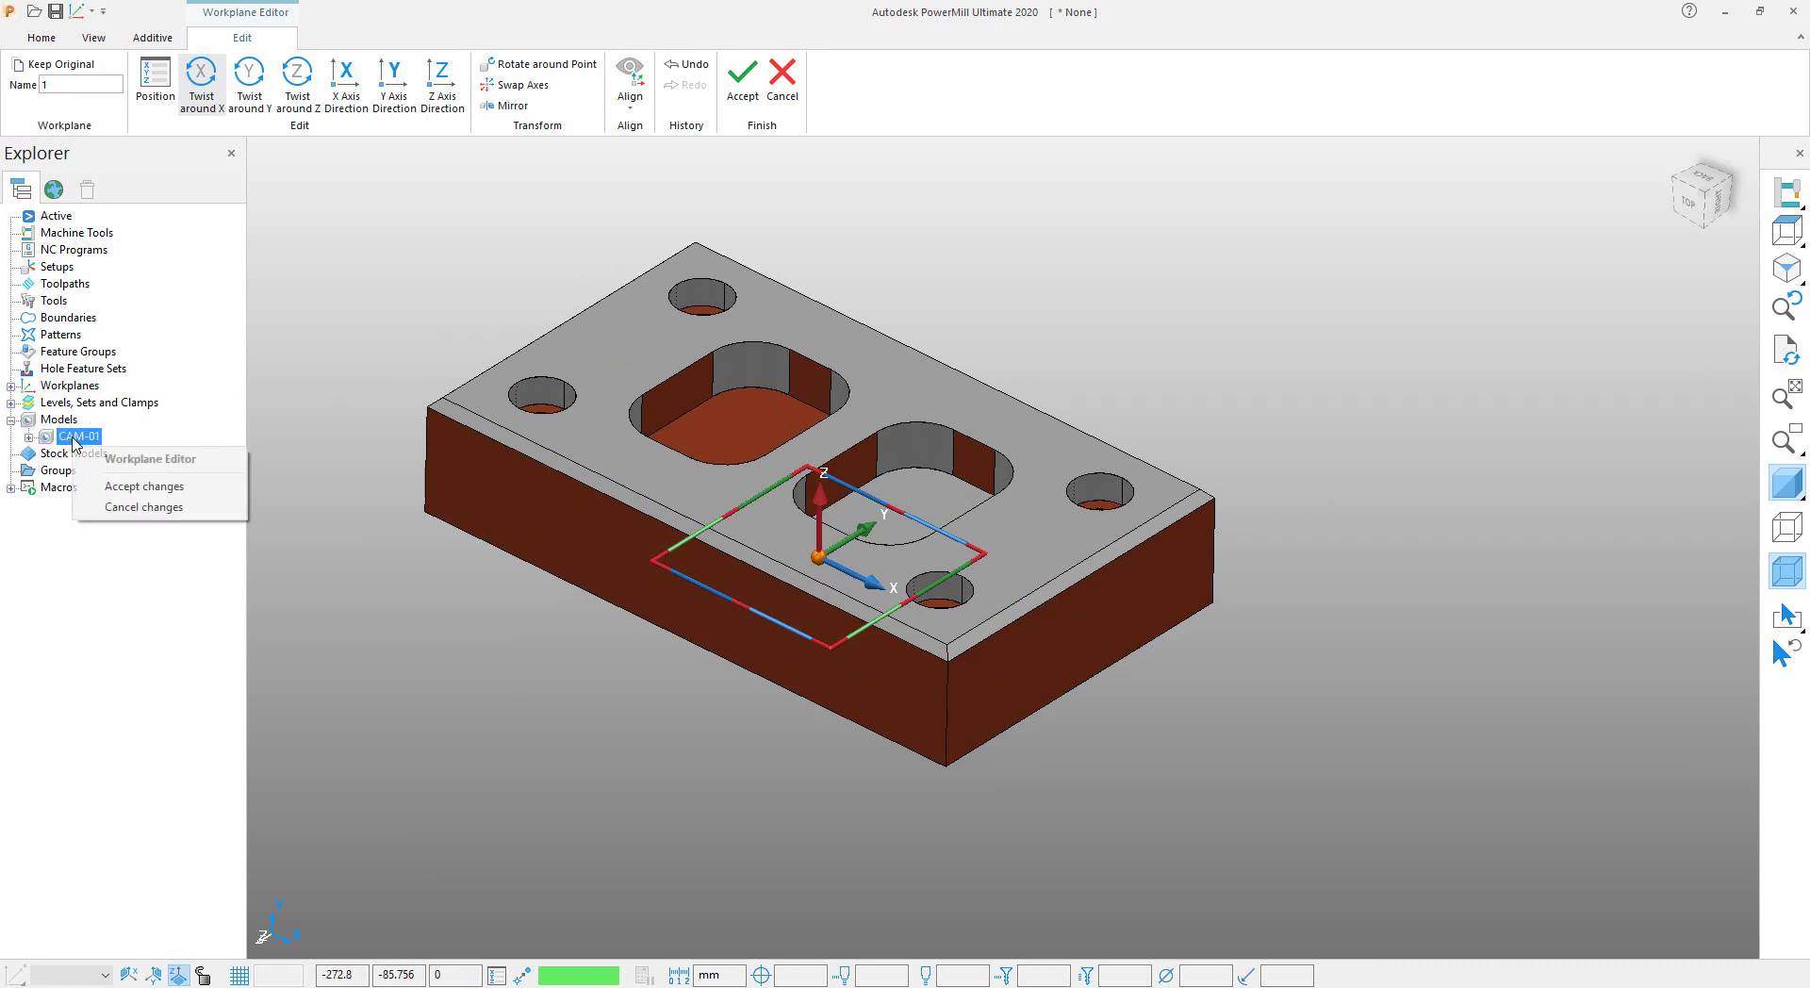
pyautogui.click(474, 595)
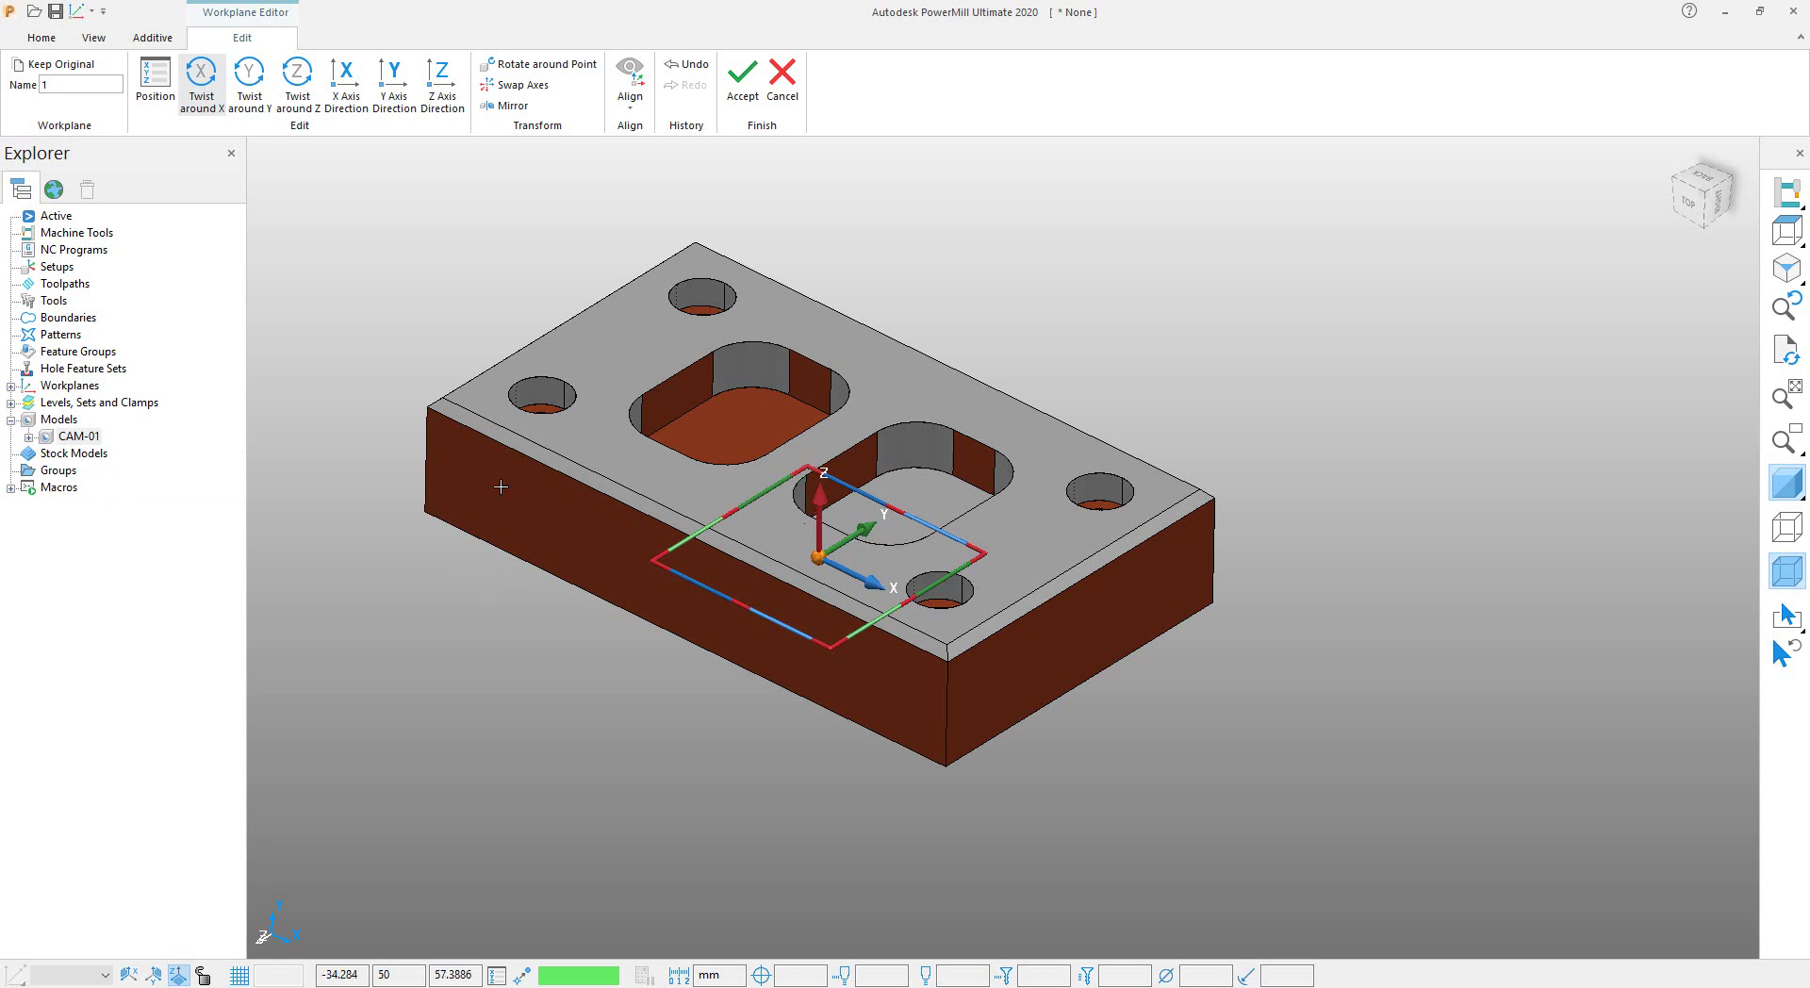
pyautogui.rightClick(66, 443)
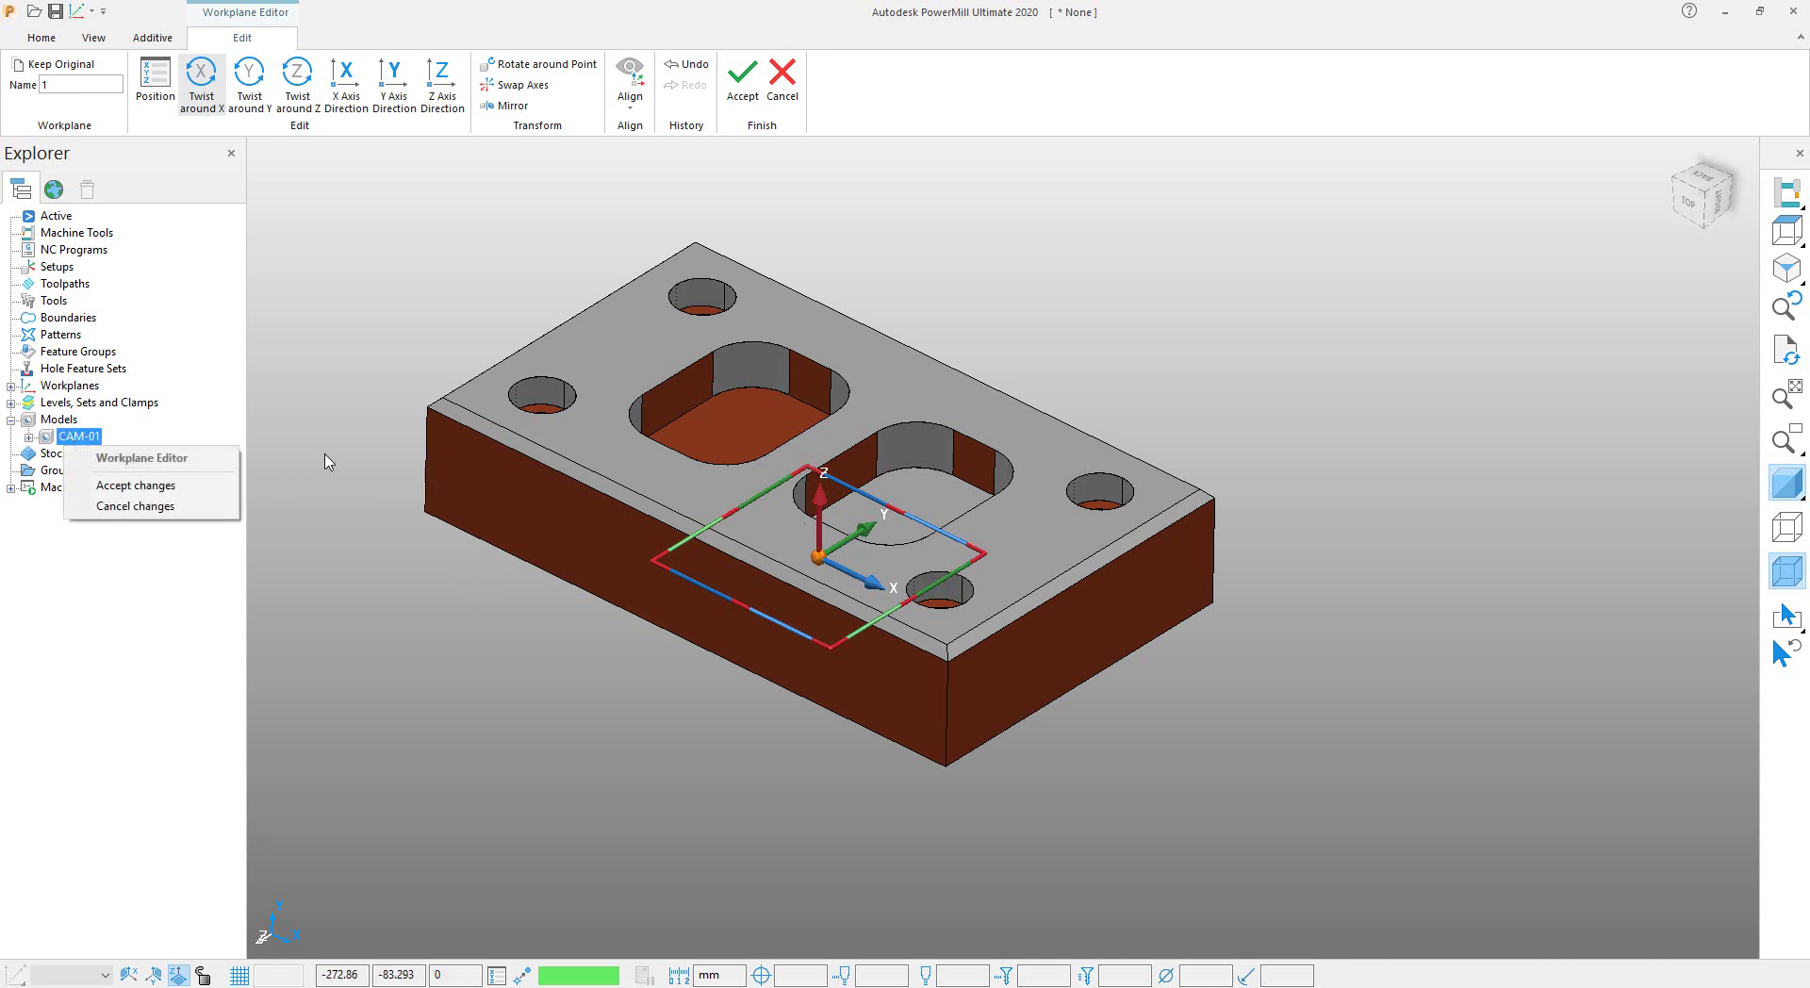
pyautogui.click(271, 467)
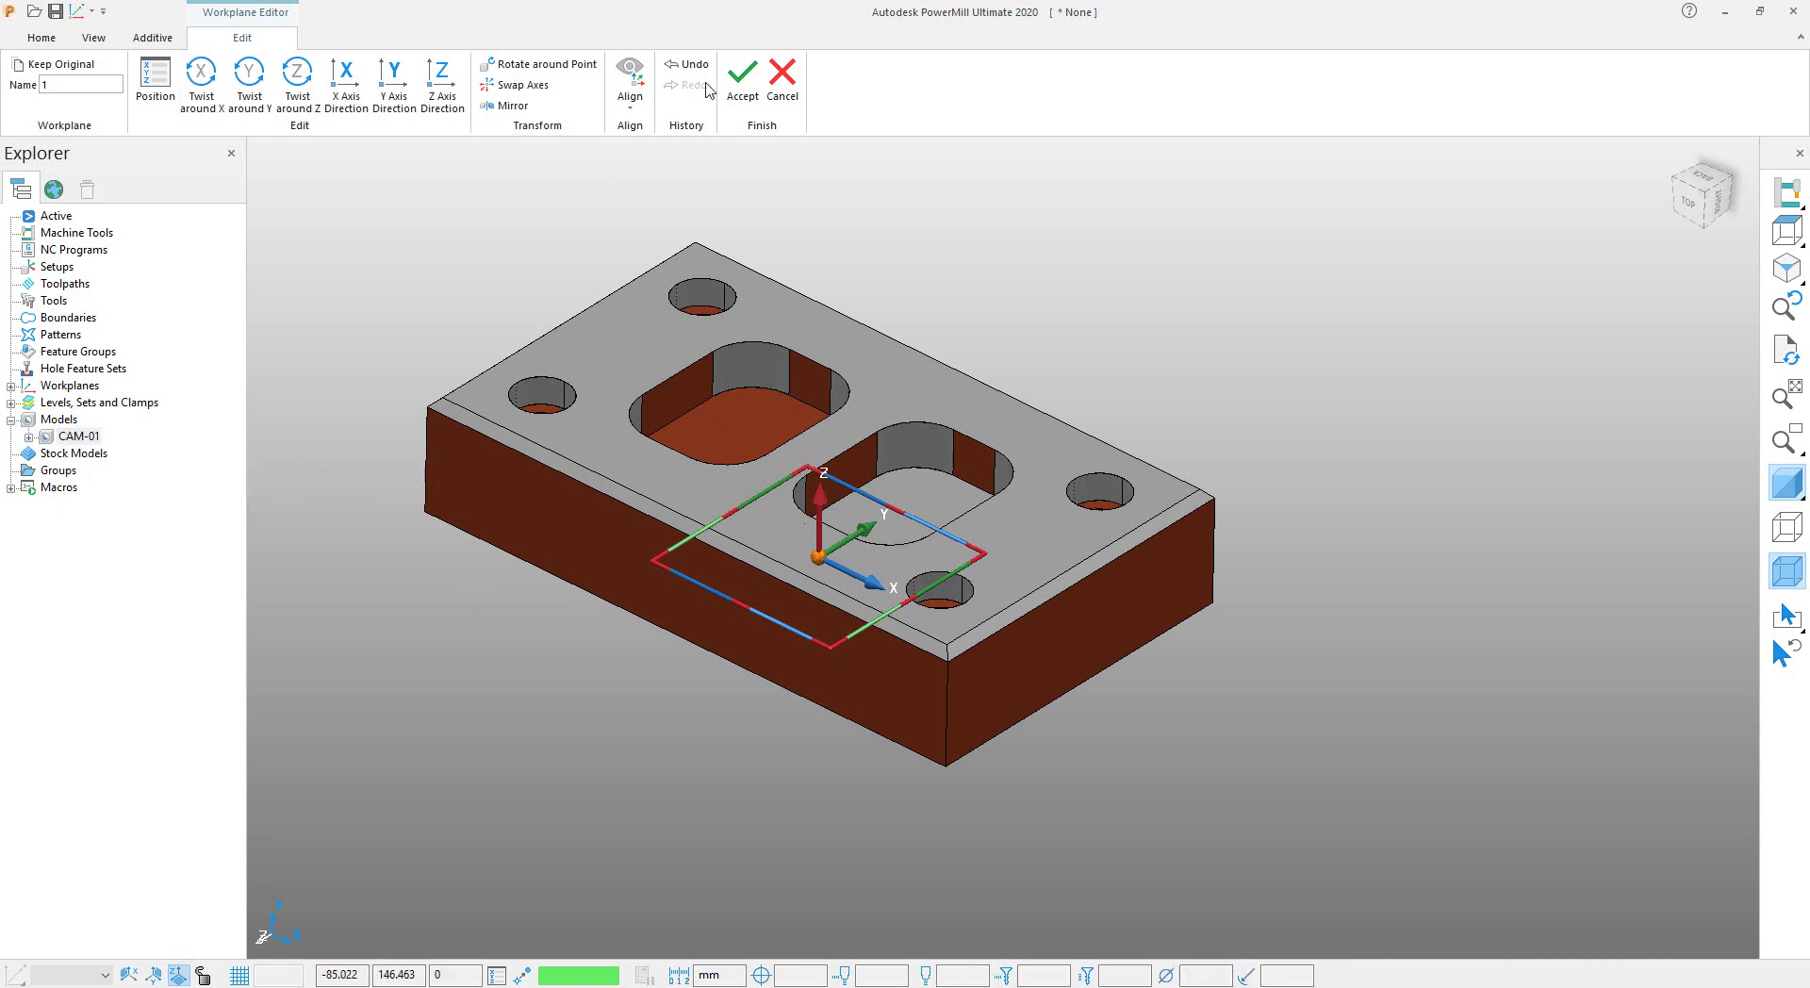
# Accept the workplane edits and activate workplane 1.
pyautogui.click(757, 90)
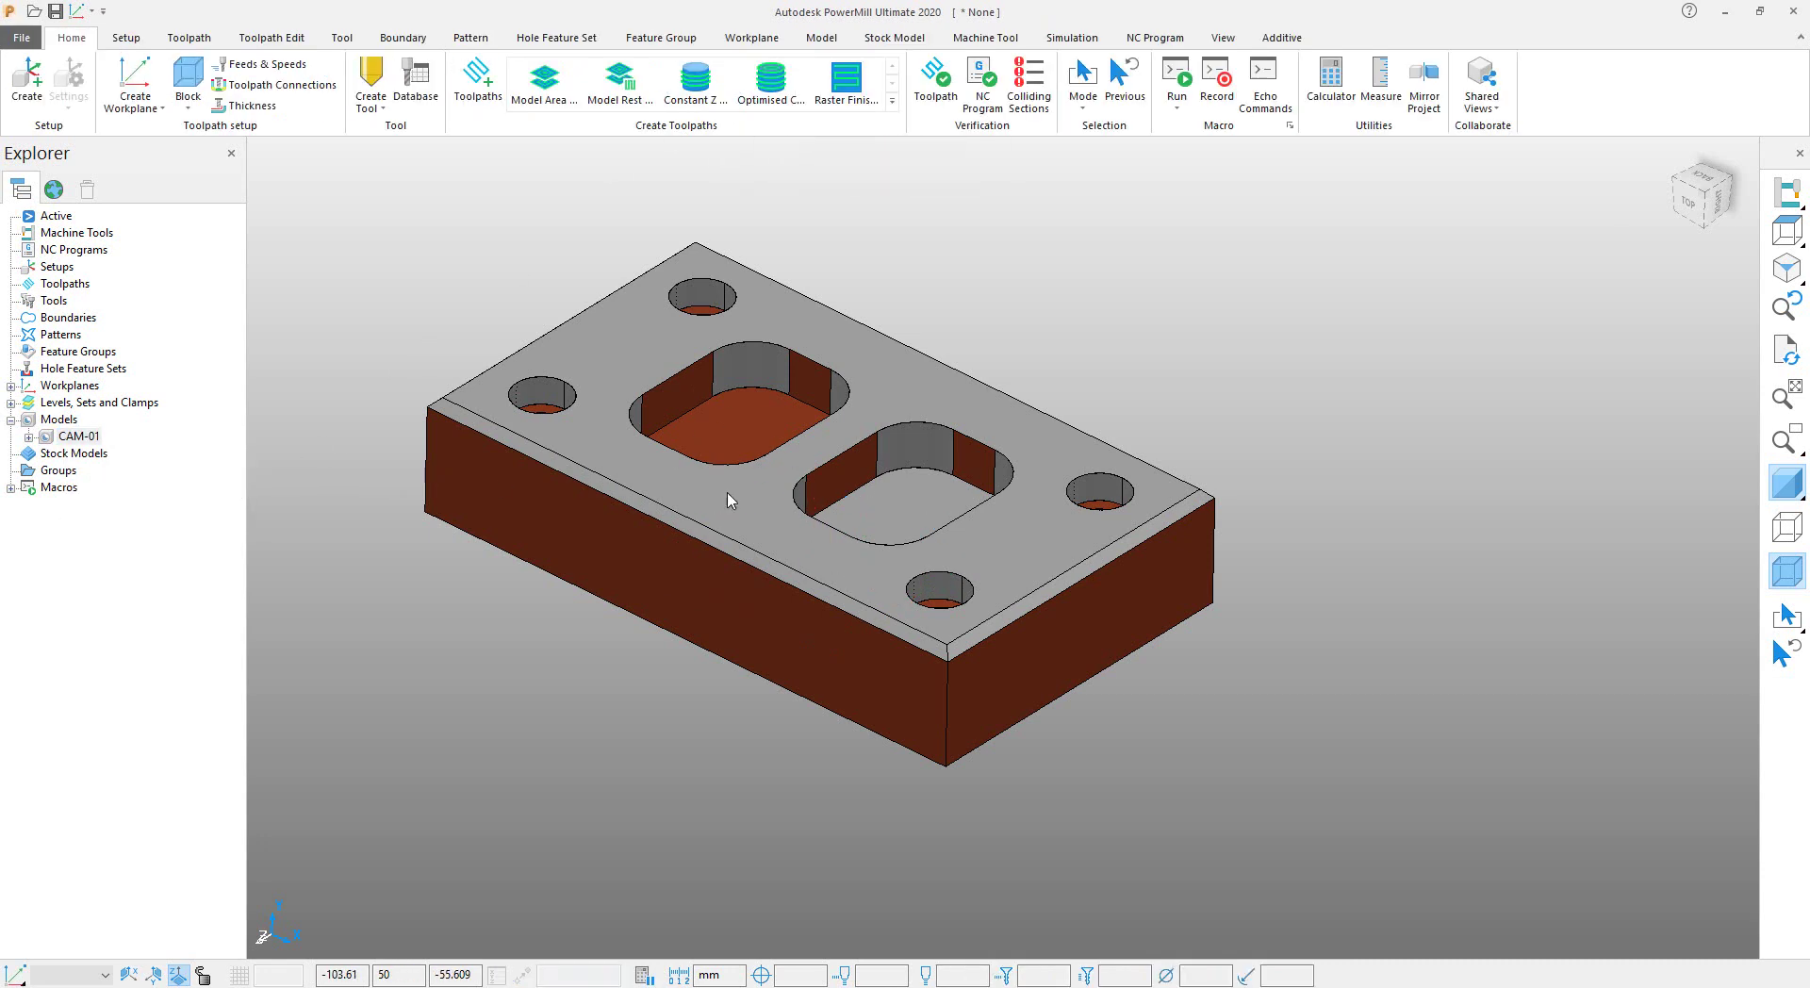
pyautogui.click(13, 385)
pyautogui.rightClick(80, 408)
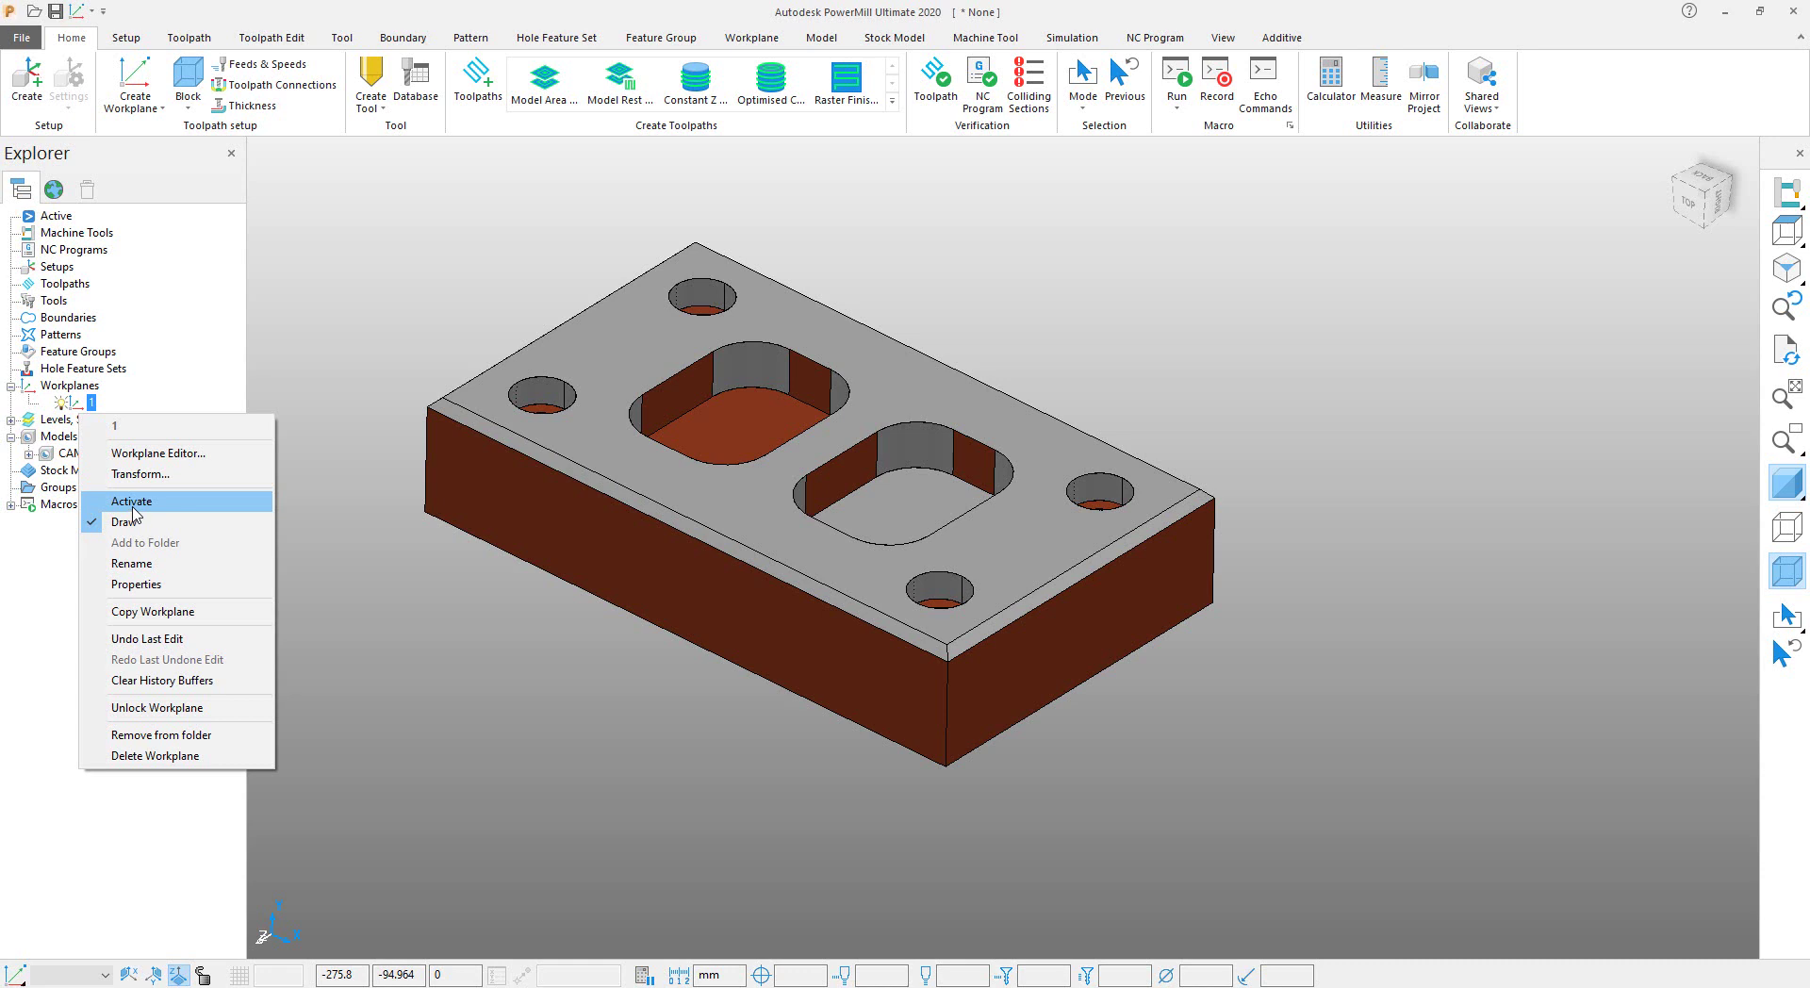
pyautogui.click(132, 502)
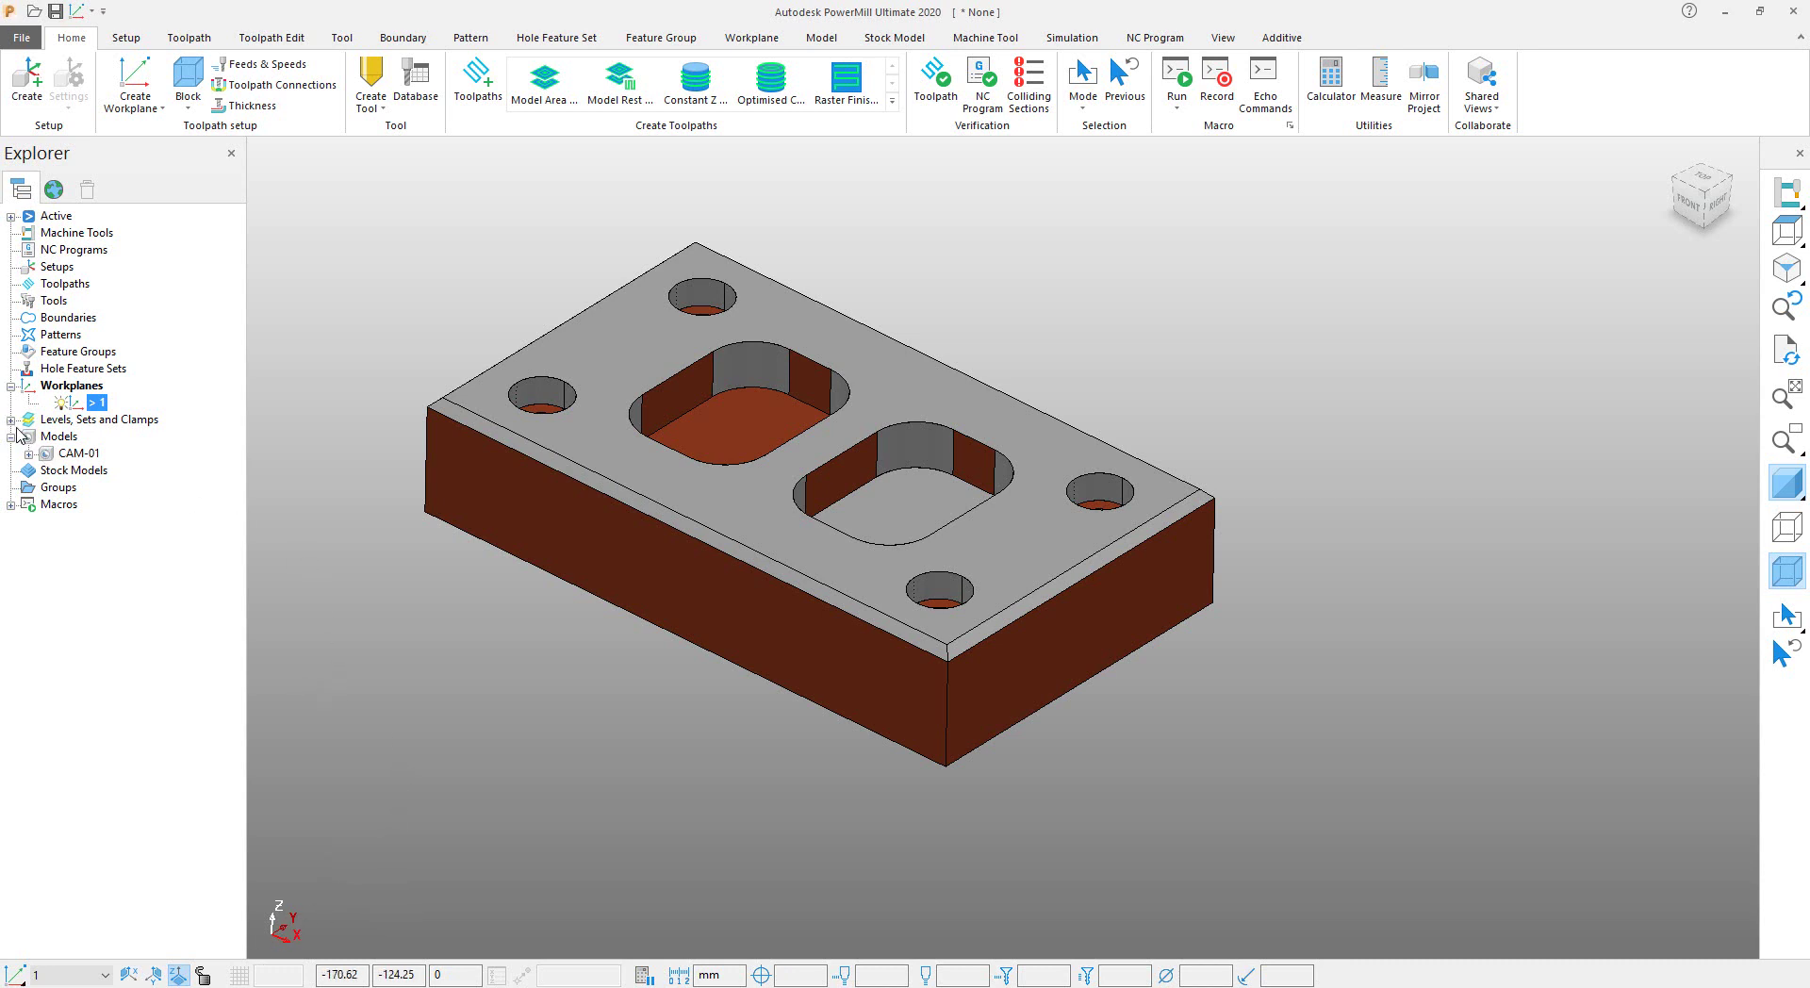
# Show the properties of the CAM-01 model to check its X, Y and Z extents.
pyautogui.rightClick(68, 456)
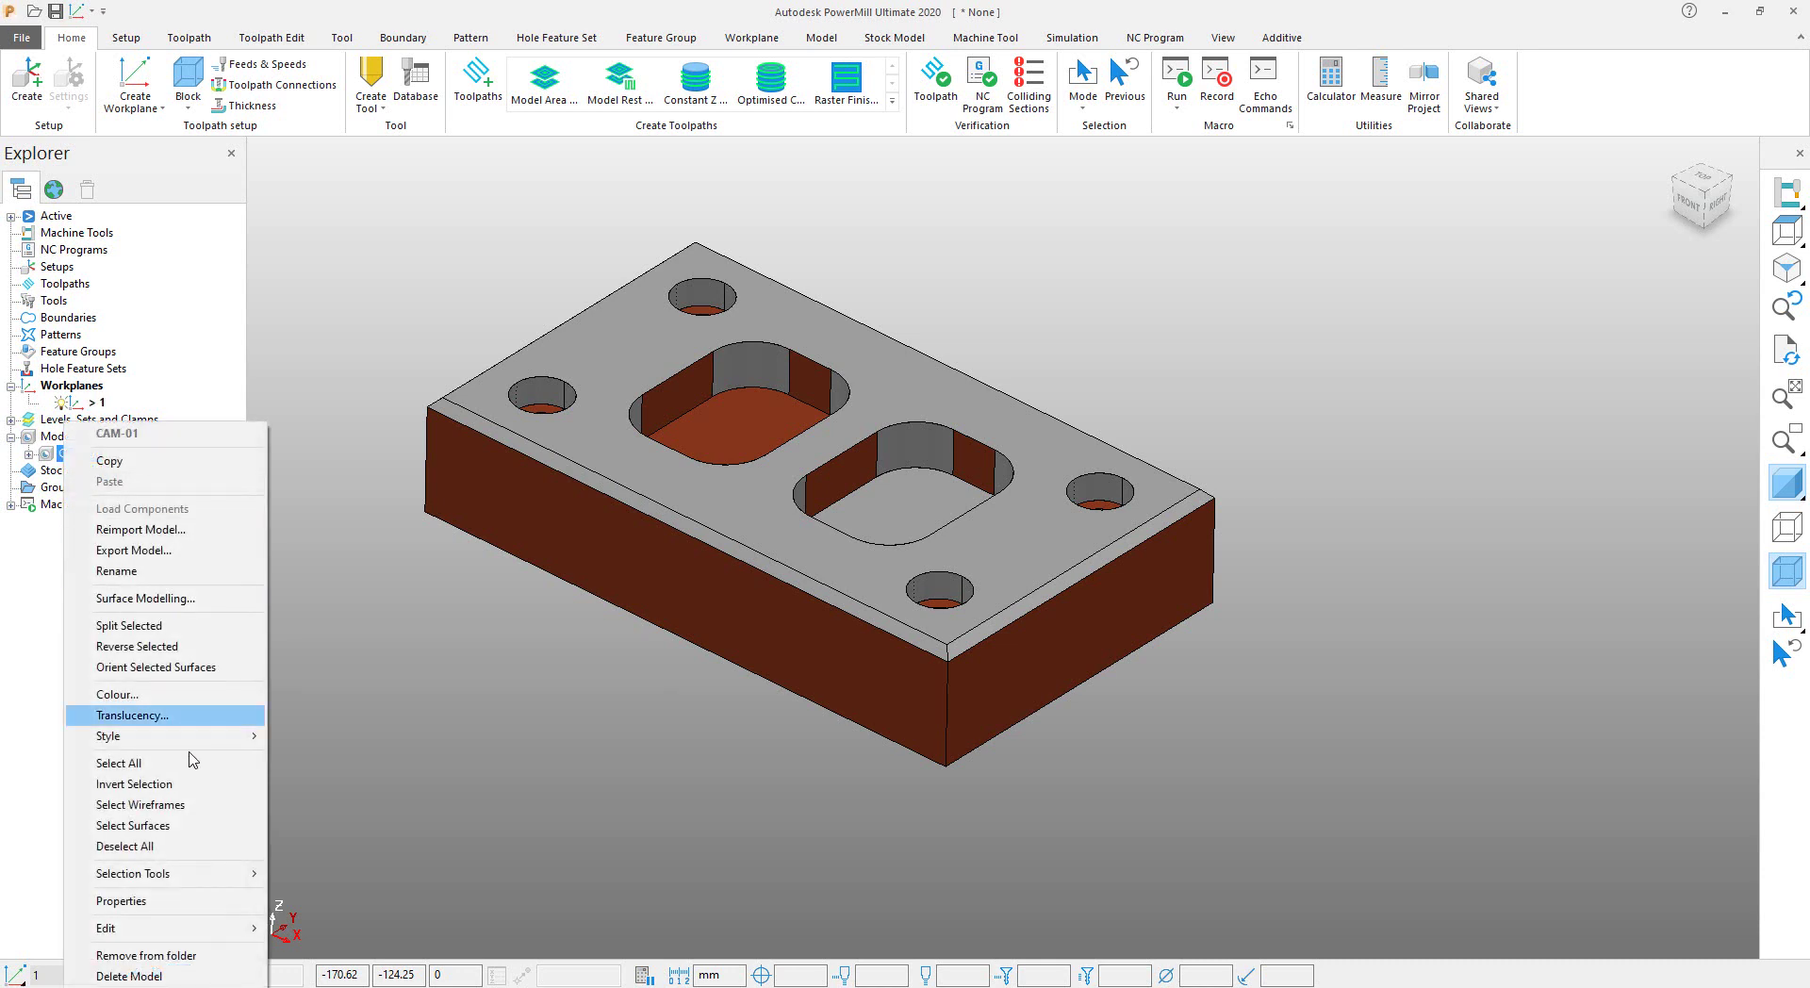
pyautogui.click(216, 907)
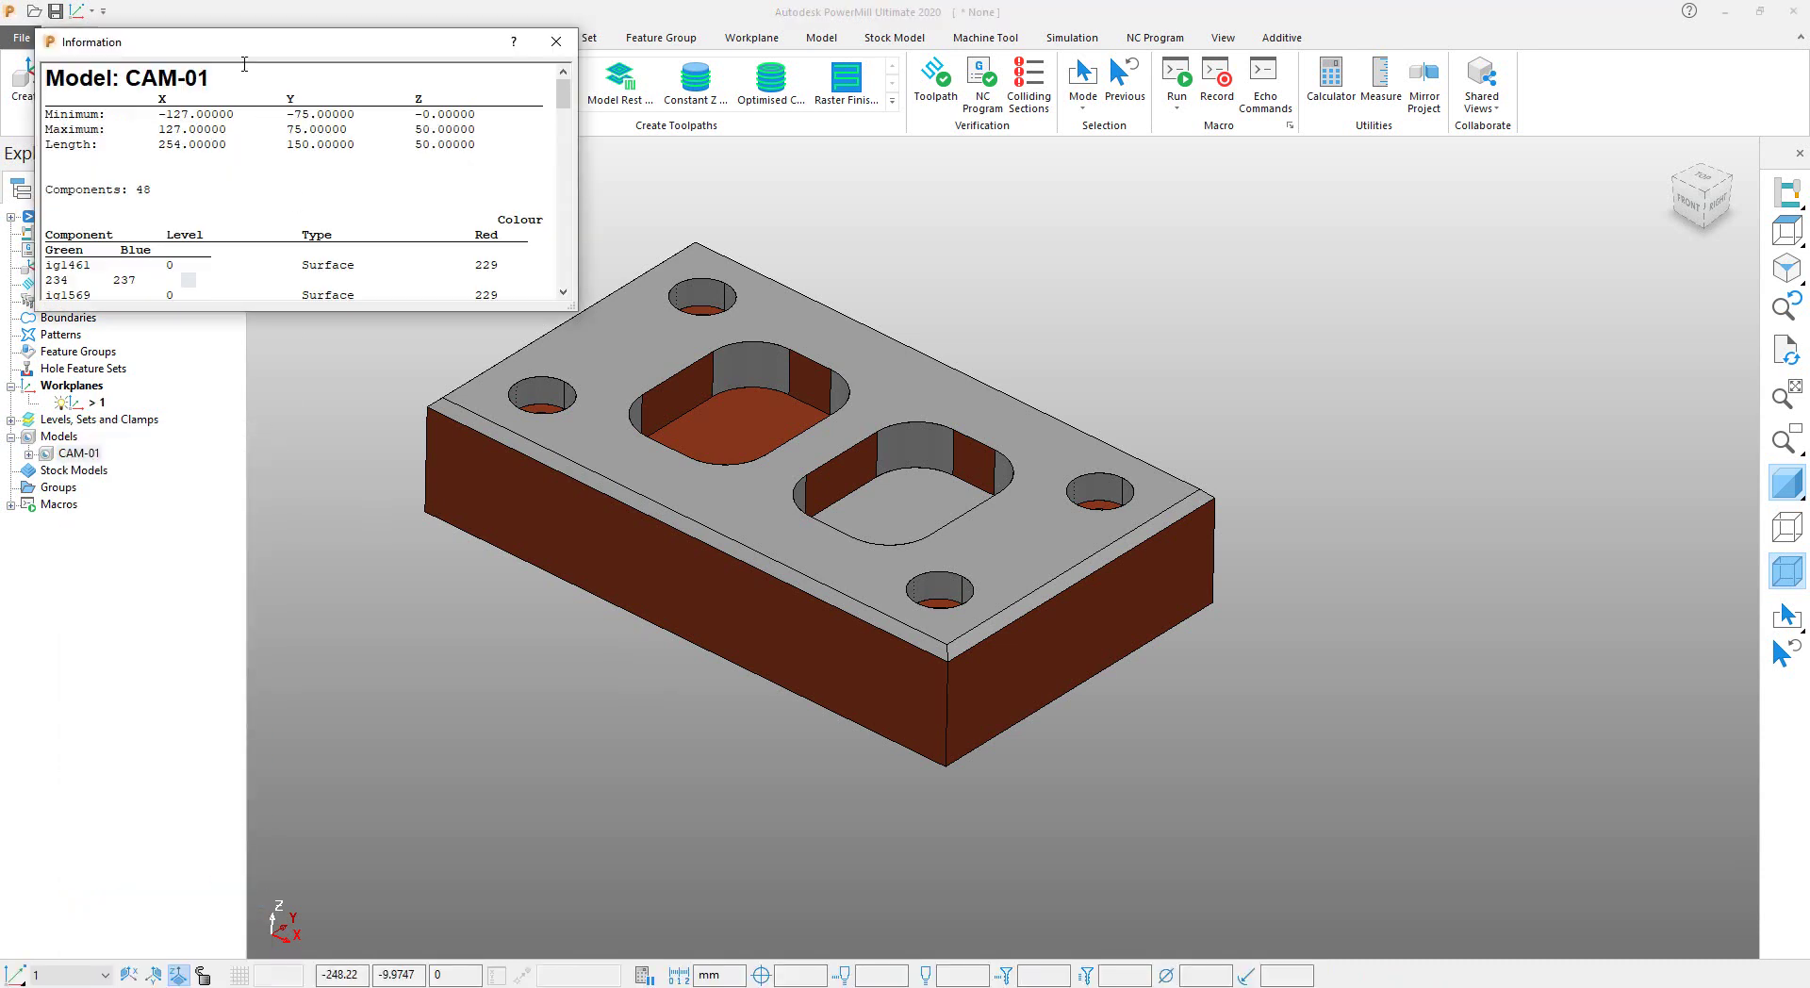
pyautogui.moveTo(248, 53); pyautogui.dragTo(237, 55)
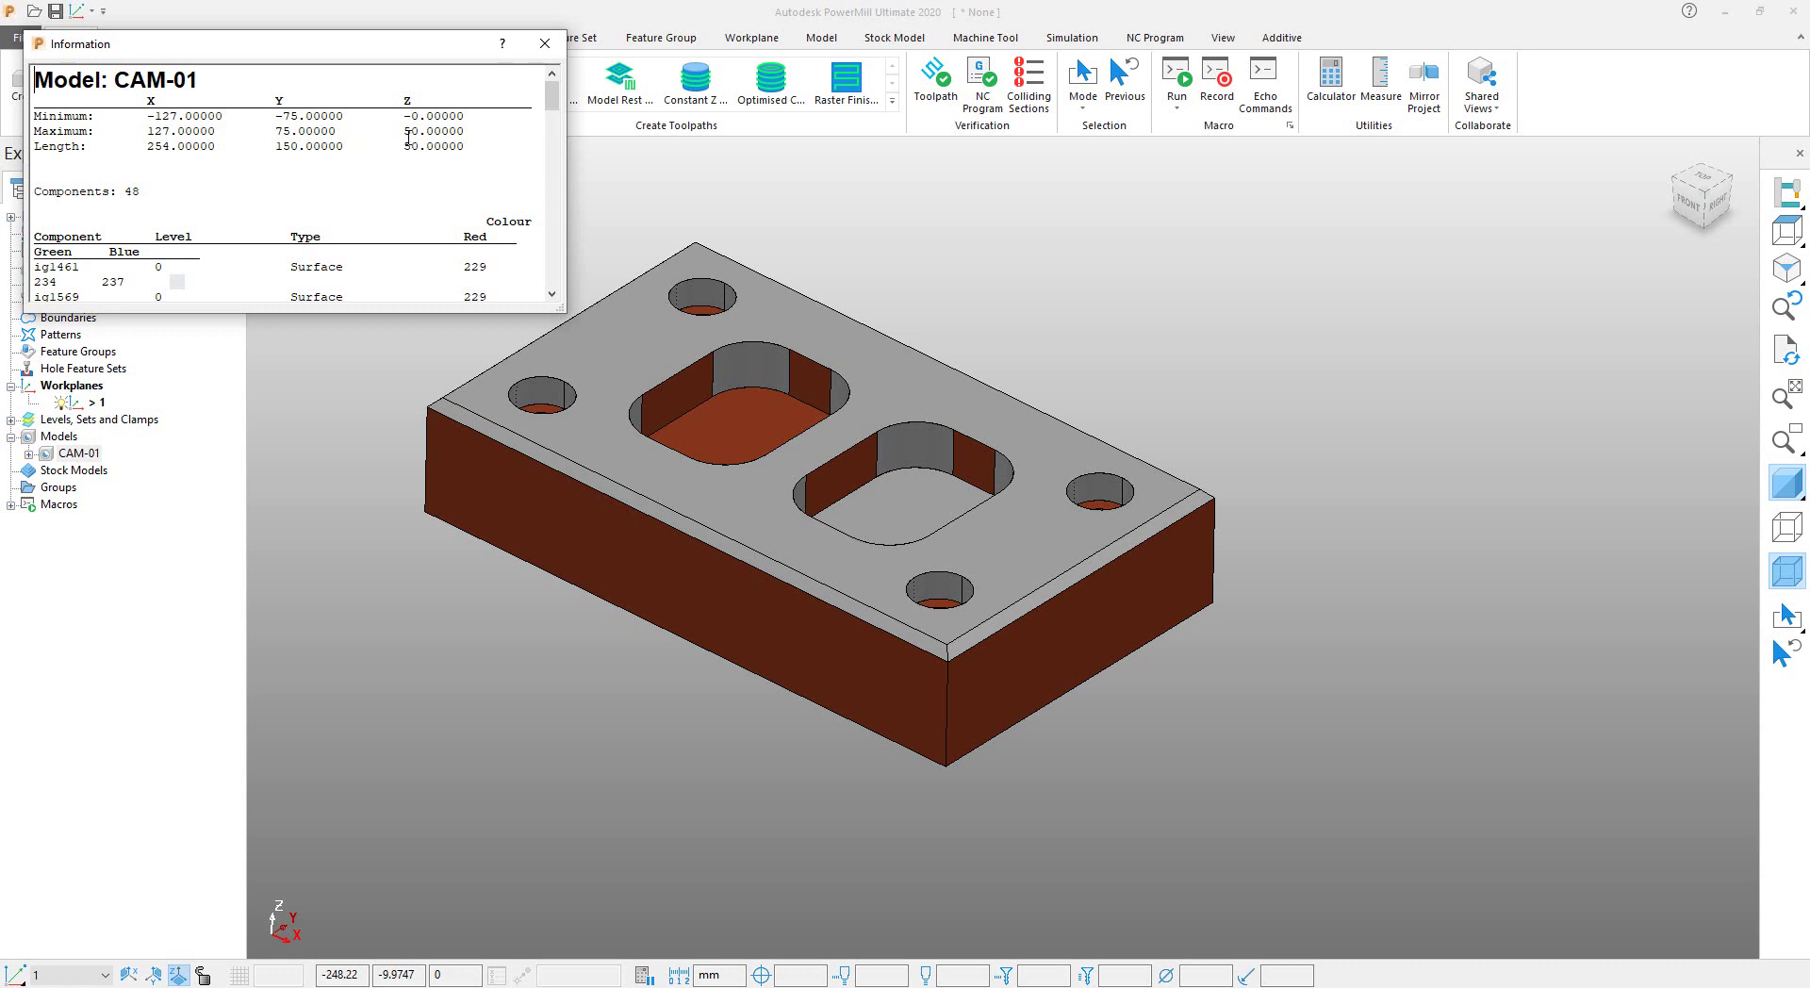
# Move the CAM-01 model by -50 along Z relative to workplane 1 and accept the transformation.
pyautogui.click(545, 43)
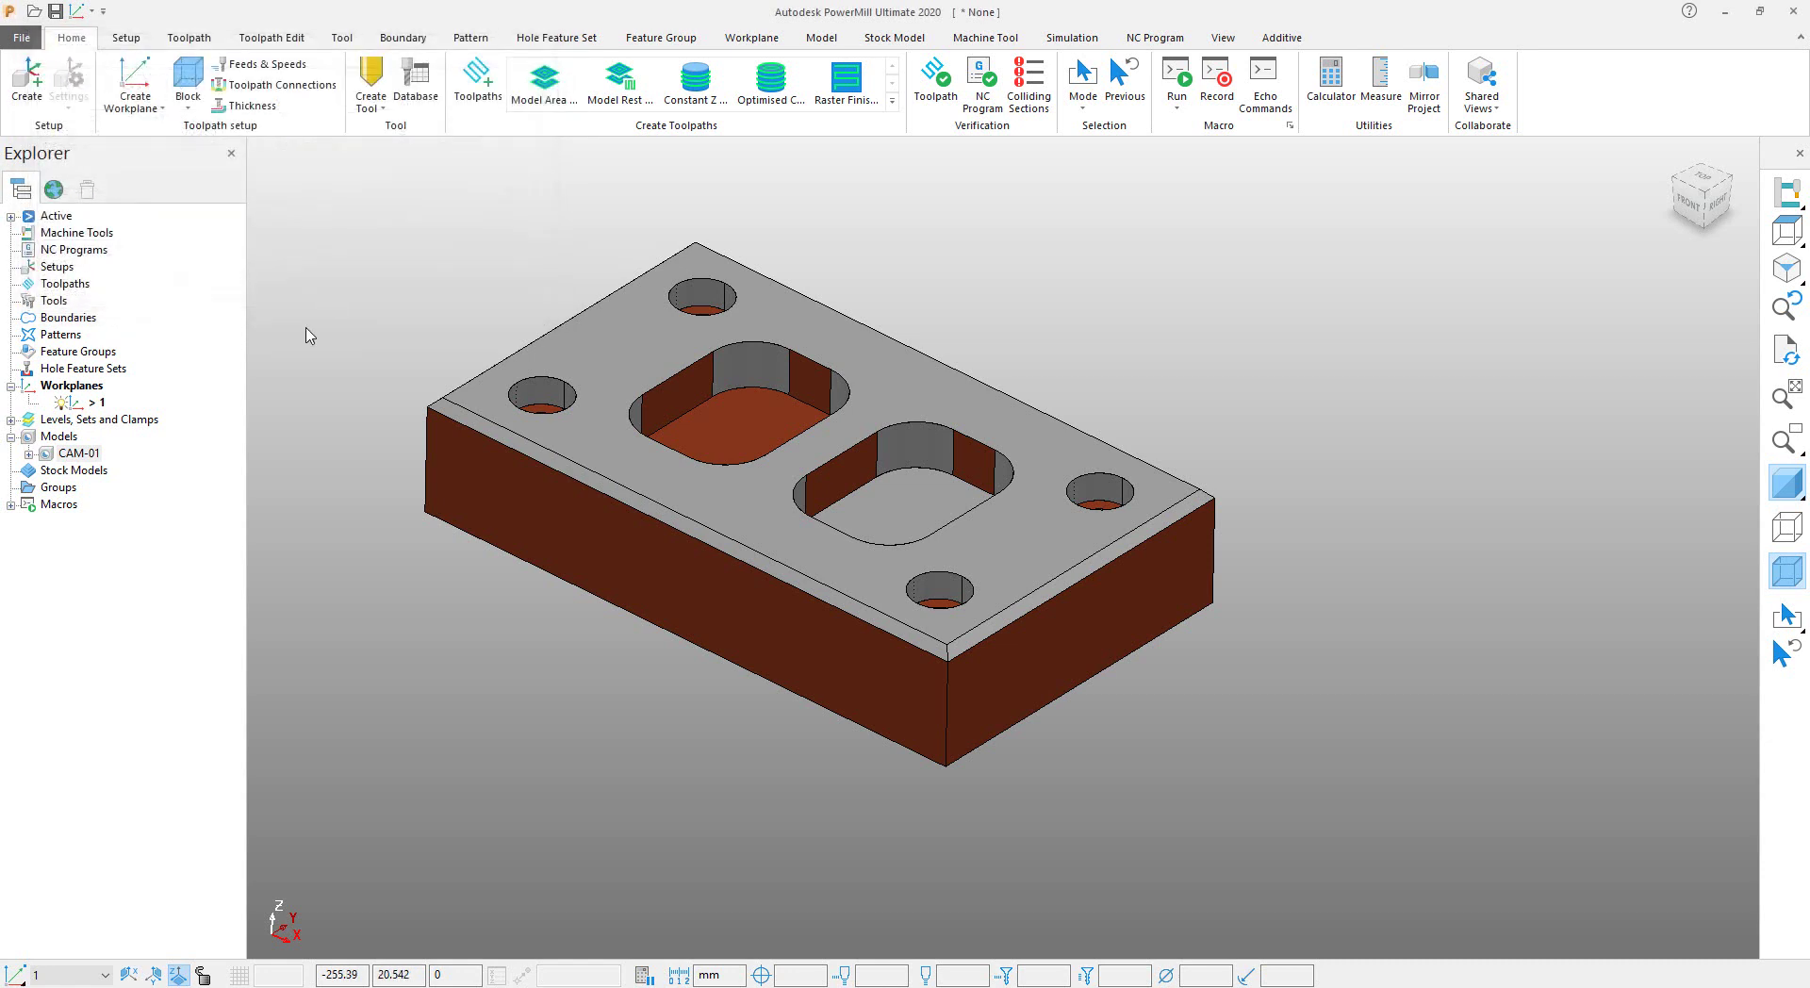
pyautogui.rightClick(71, 456)
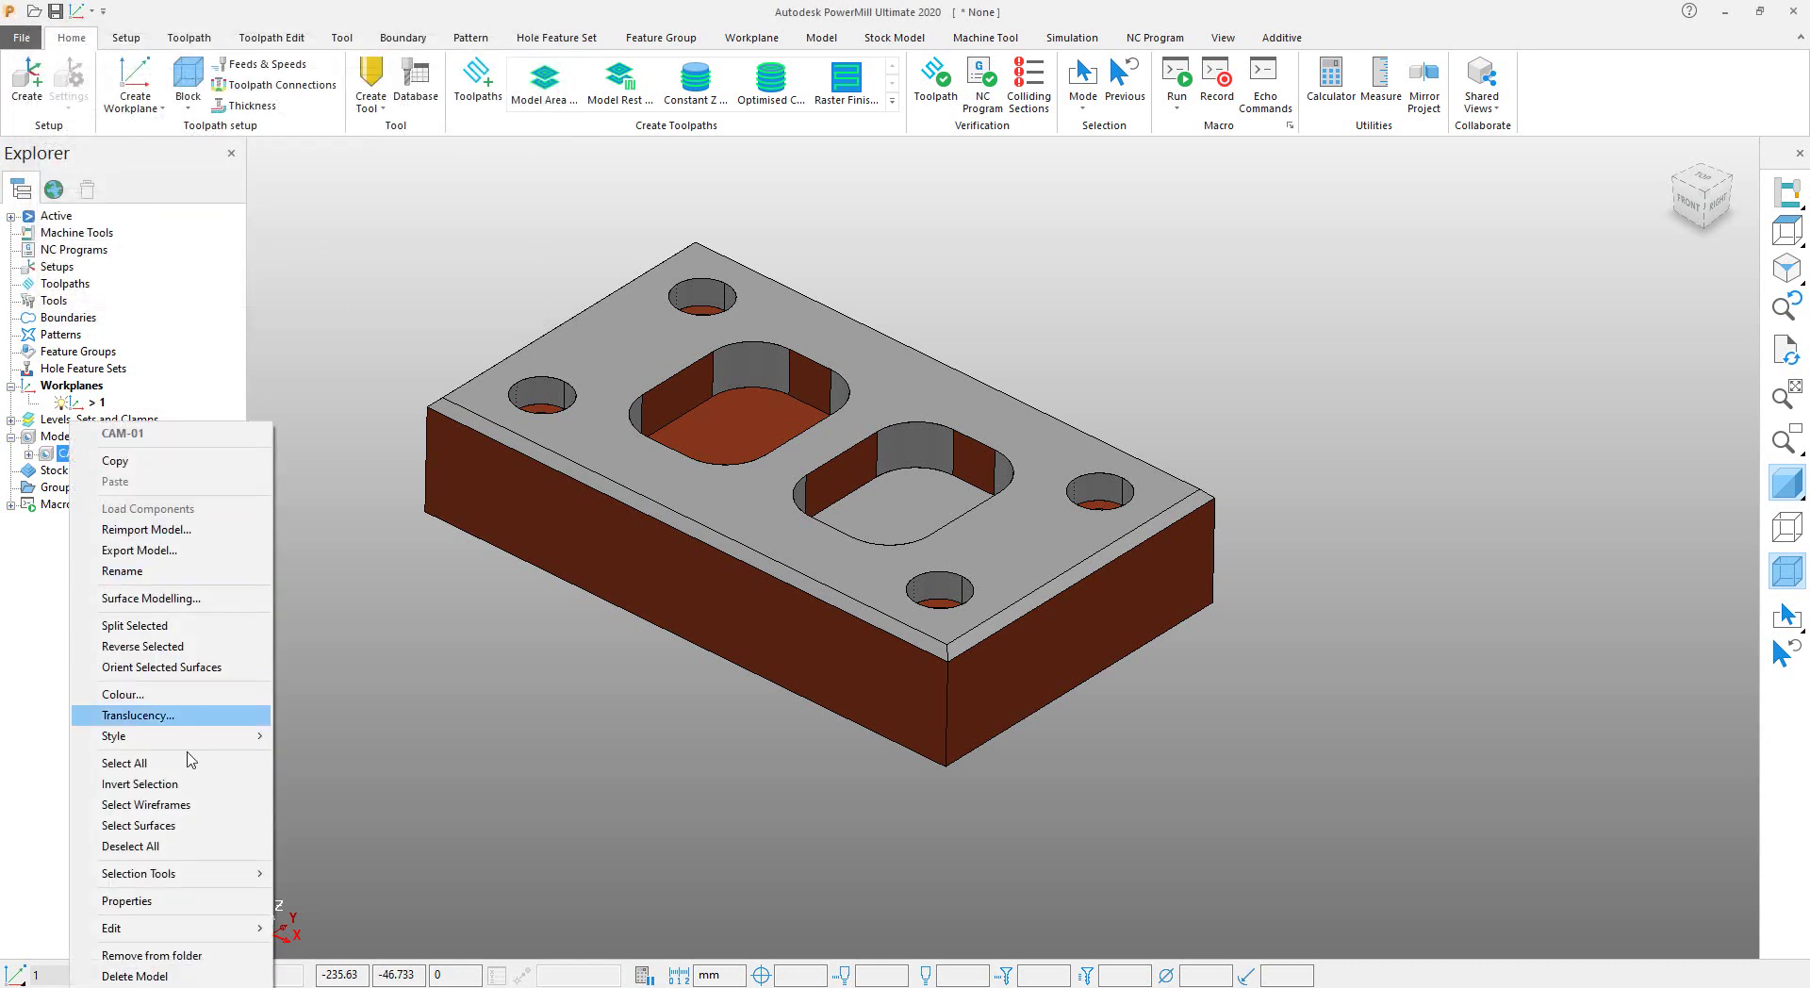
pyautogui.moveTo(232, 927)
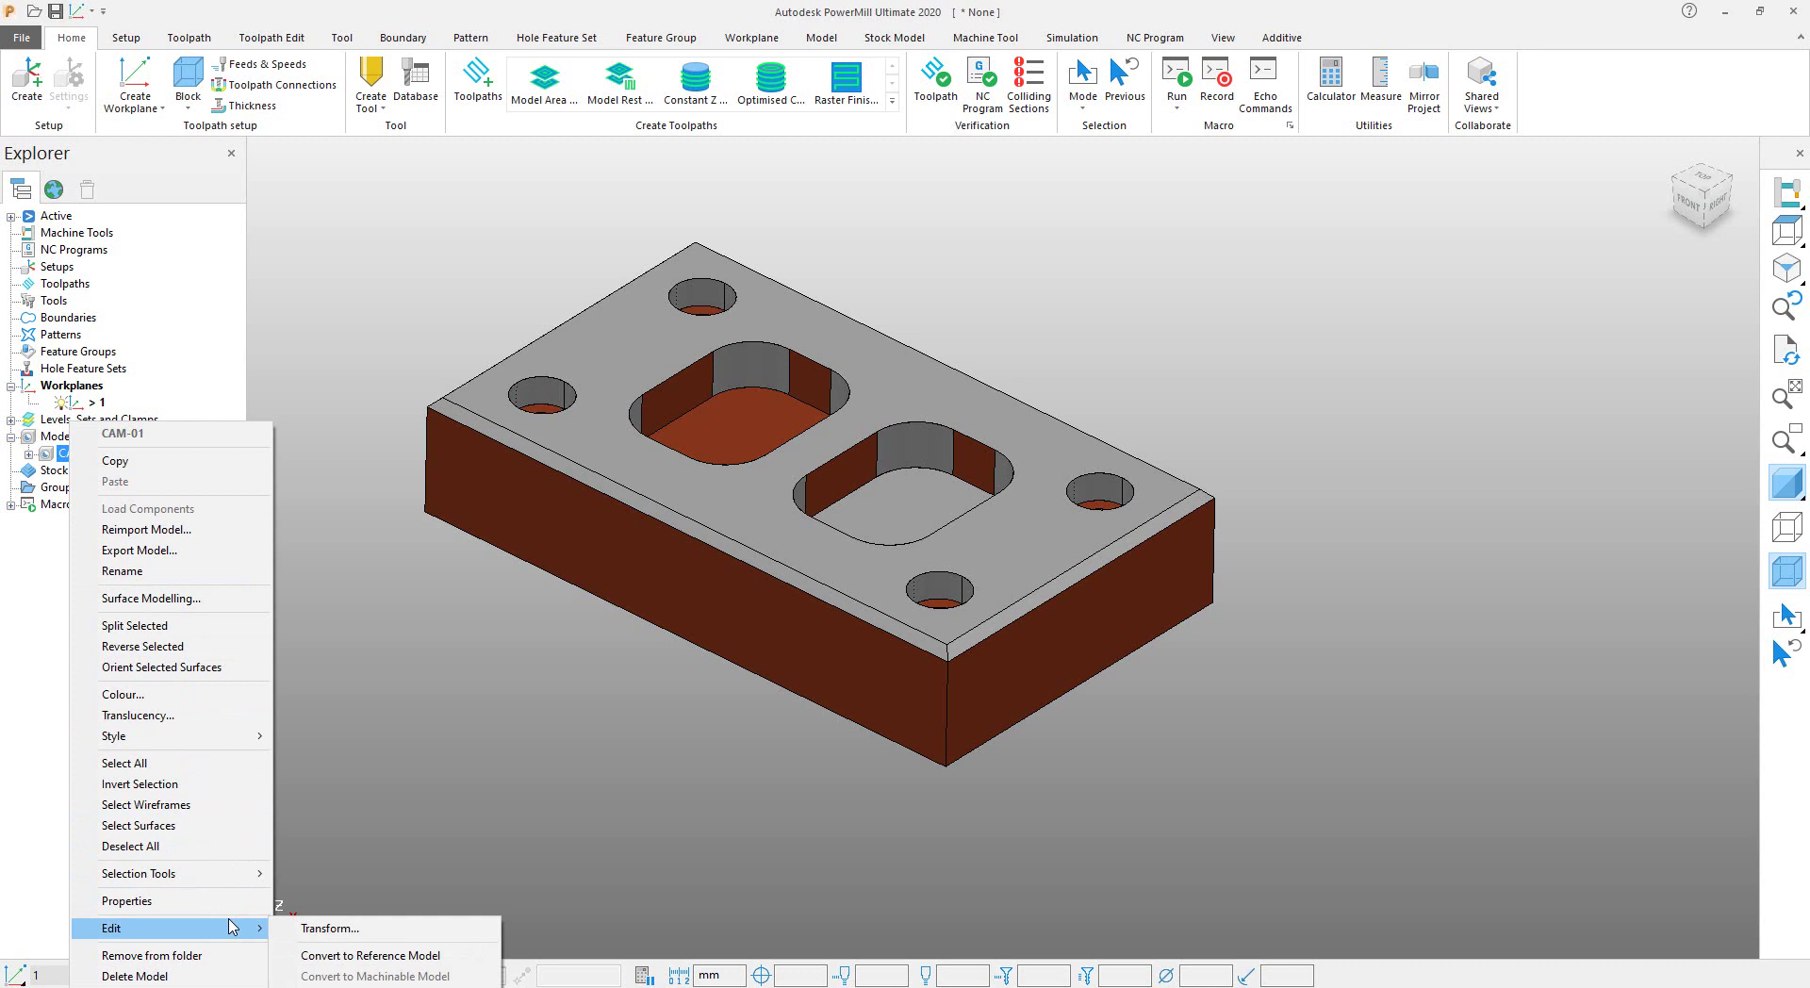
pyautogui.click(298, 929)
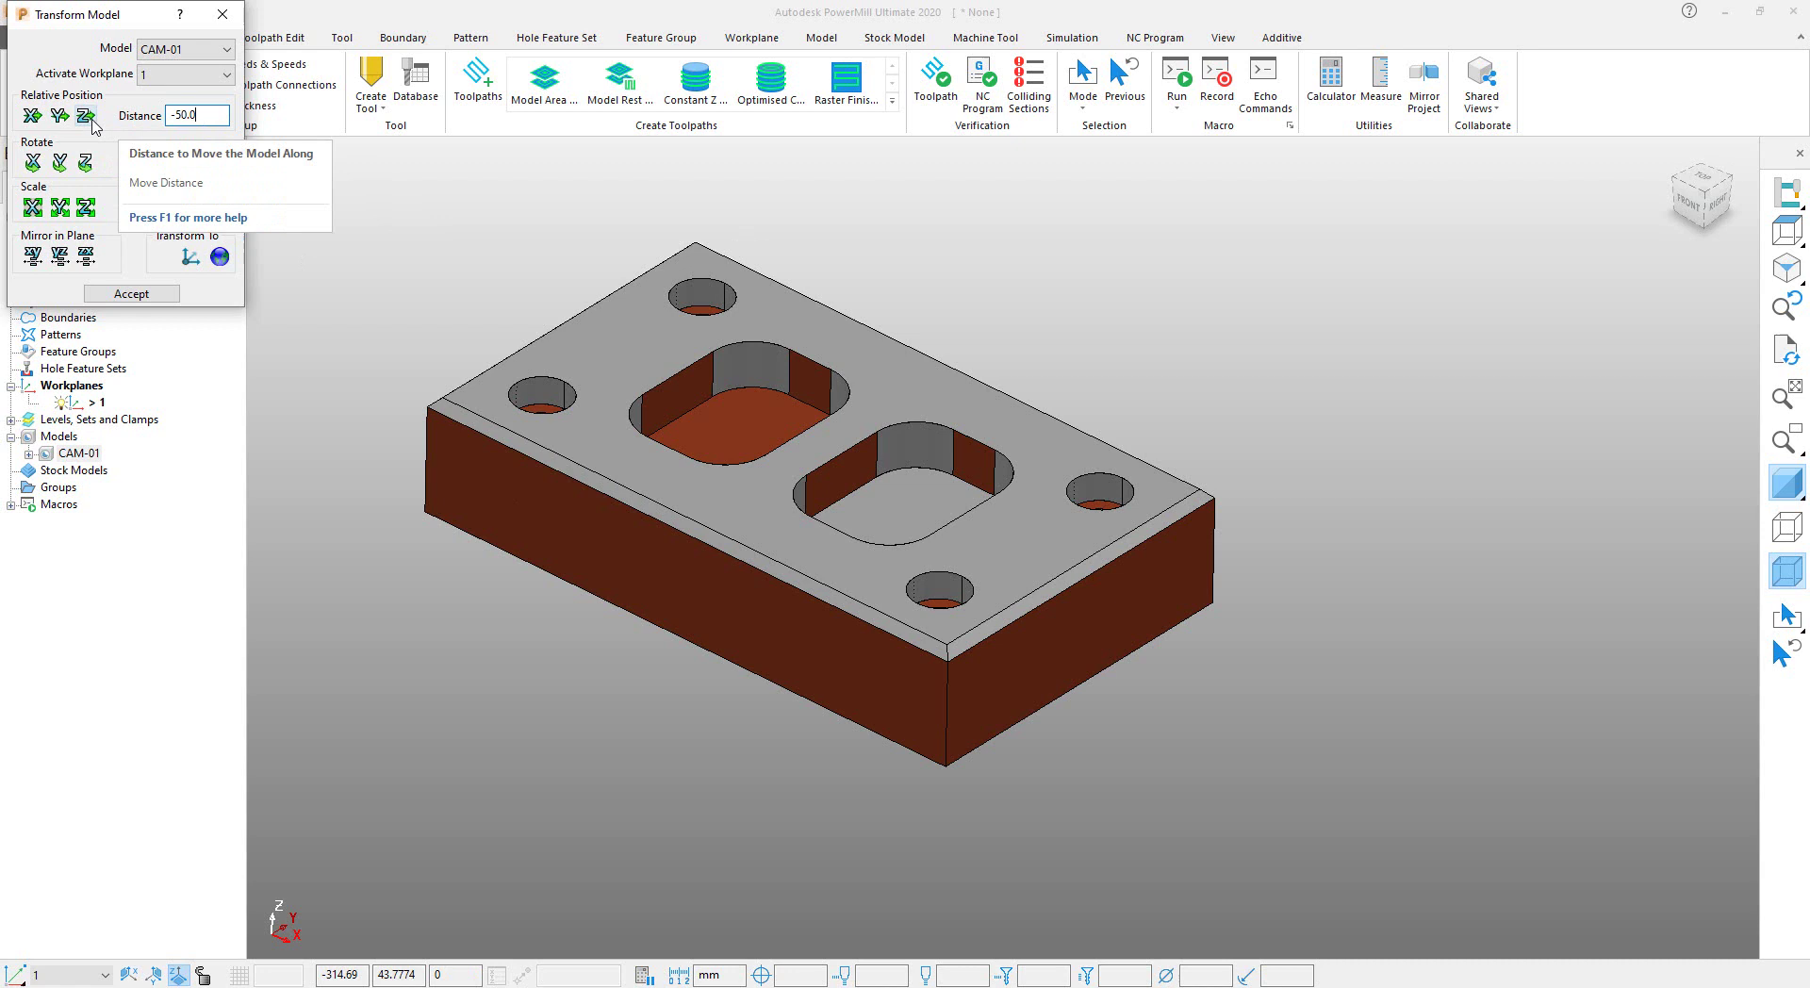
pyautogui.click(86, 116)
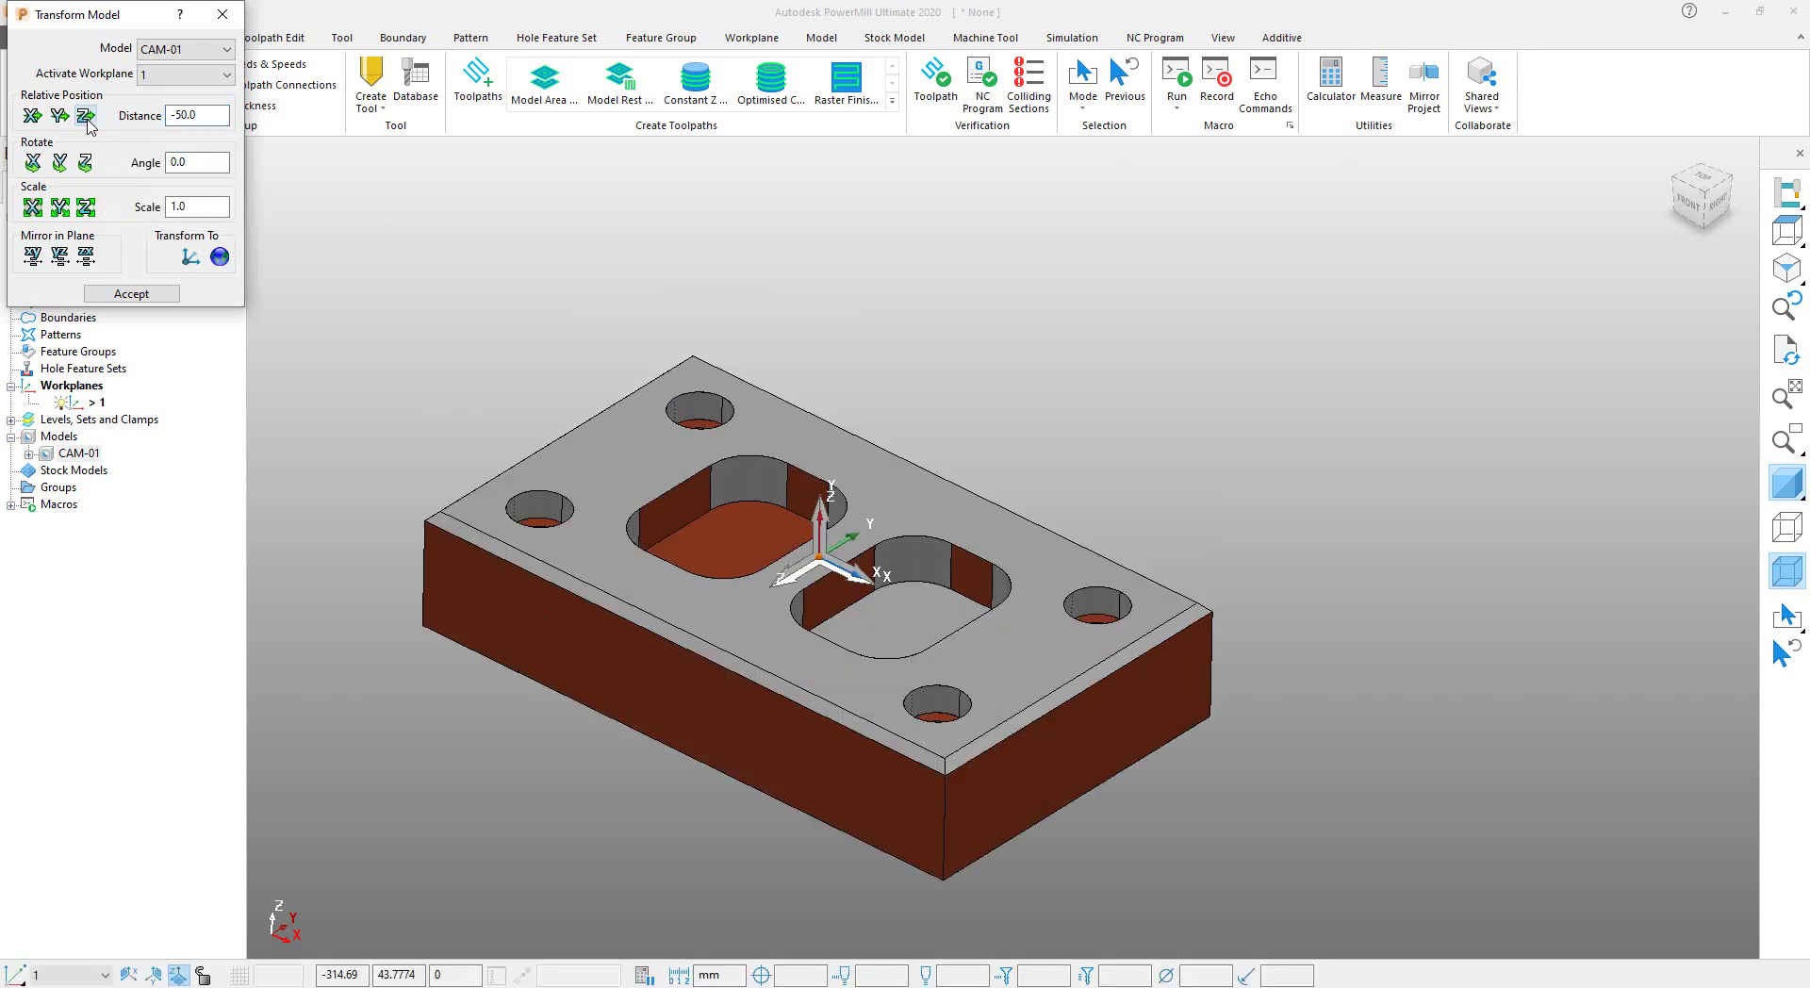
pyautogui.moveTo(848, 585); pyautogui.dragTo(830, 570, button='middle')
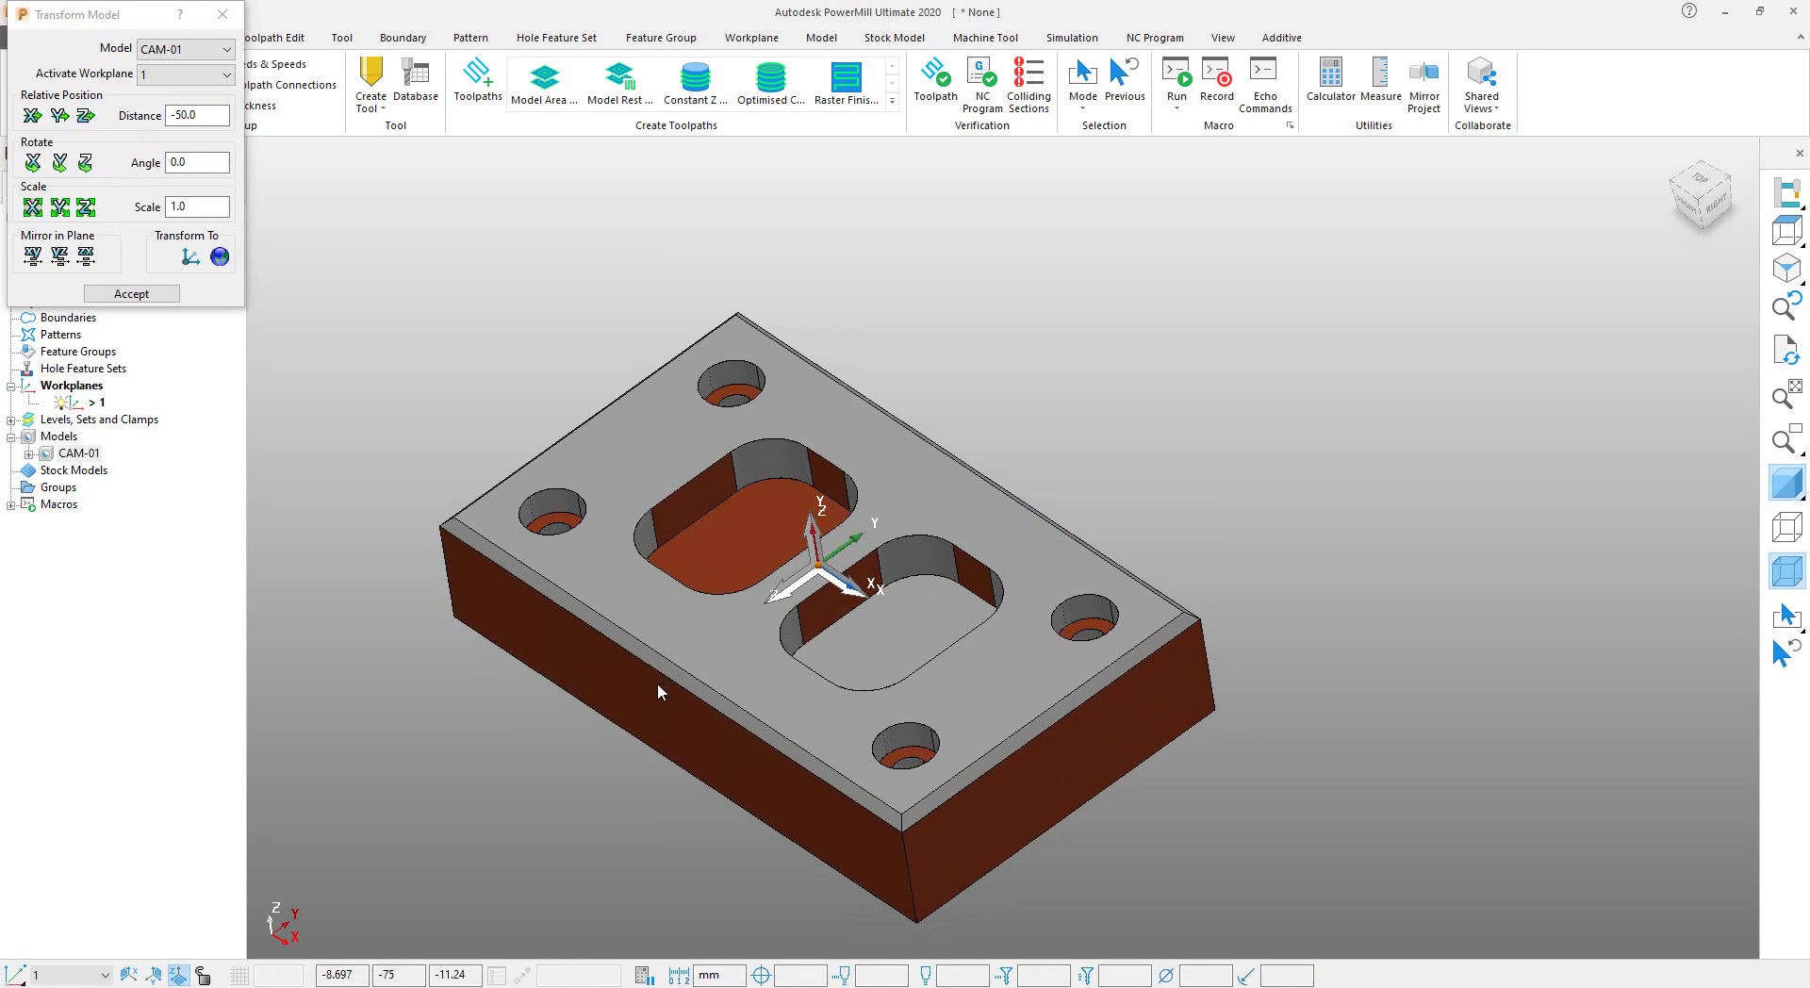
pyautogui.moveTo(659, 682); pyautogui.dragTo(848, 632, button='middle')
pyautogui.click(131, 294)
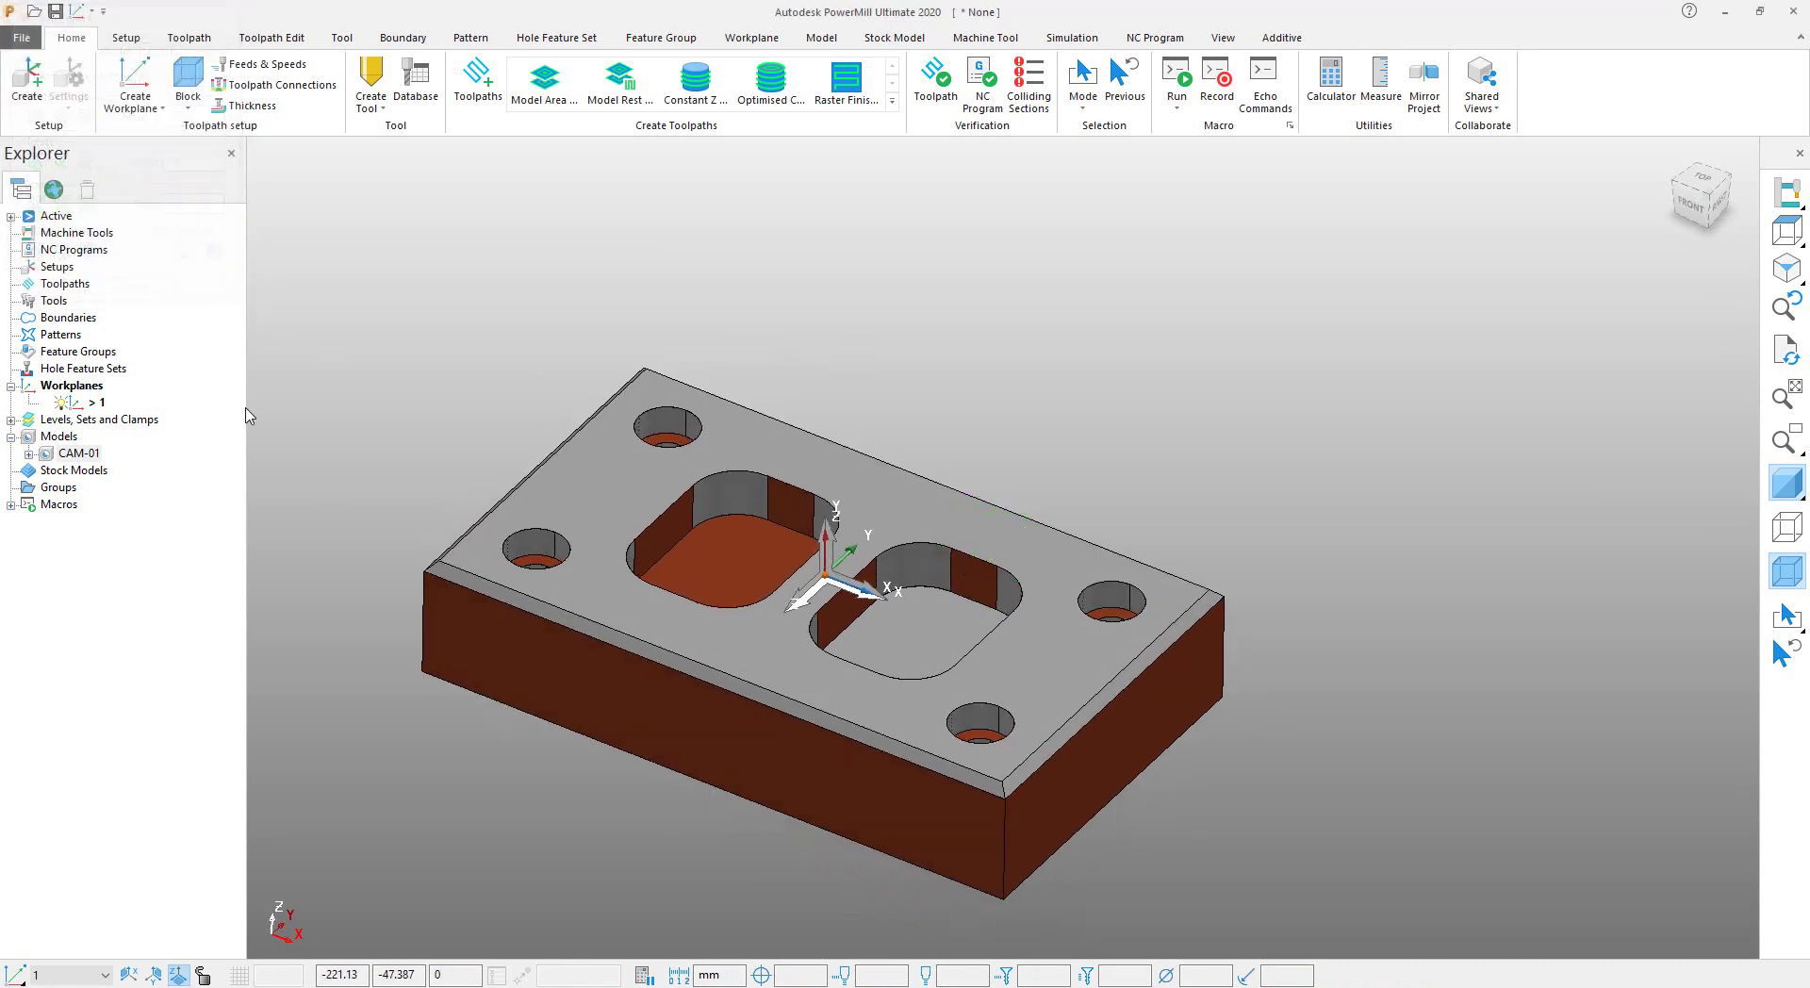
# Review the moved CAM-01 model's properties to check its minimum and maximum Z extents.
pyautogui.moveTo(348, 555); pyautogui.dragTo(311, 561, button='middle')
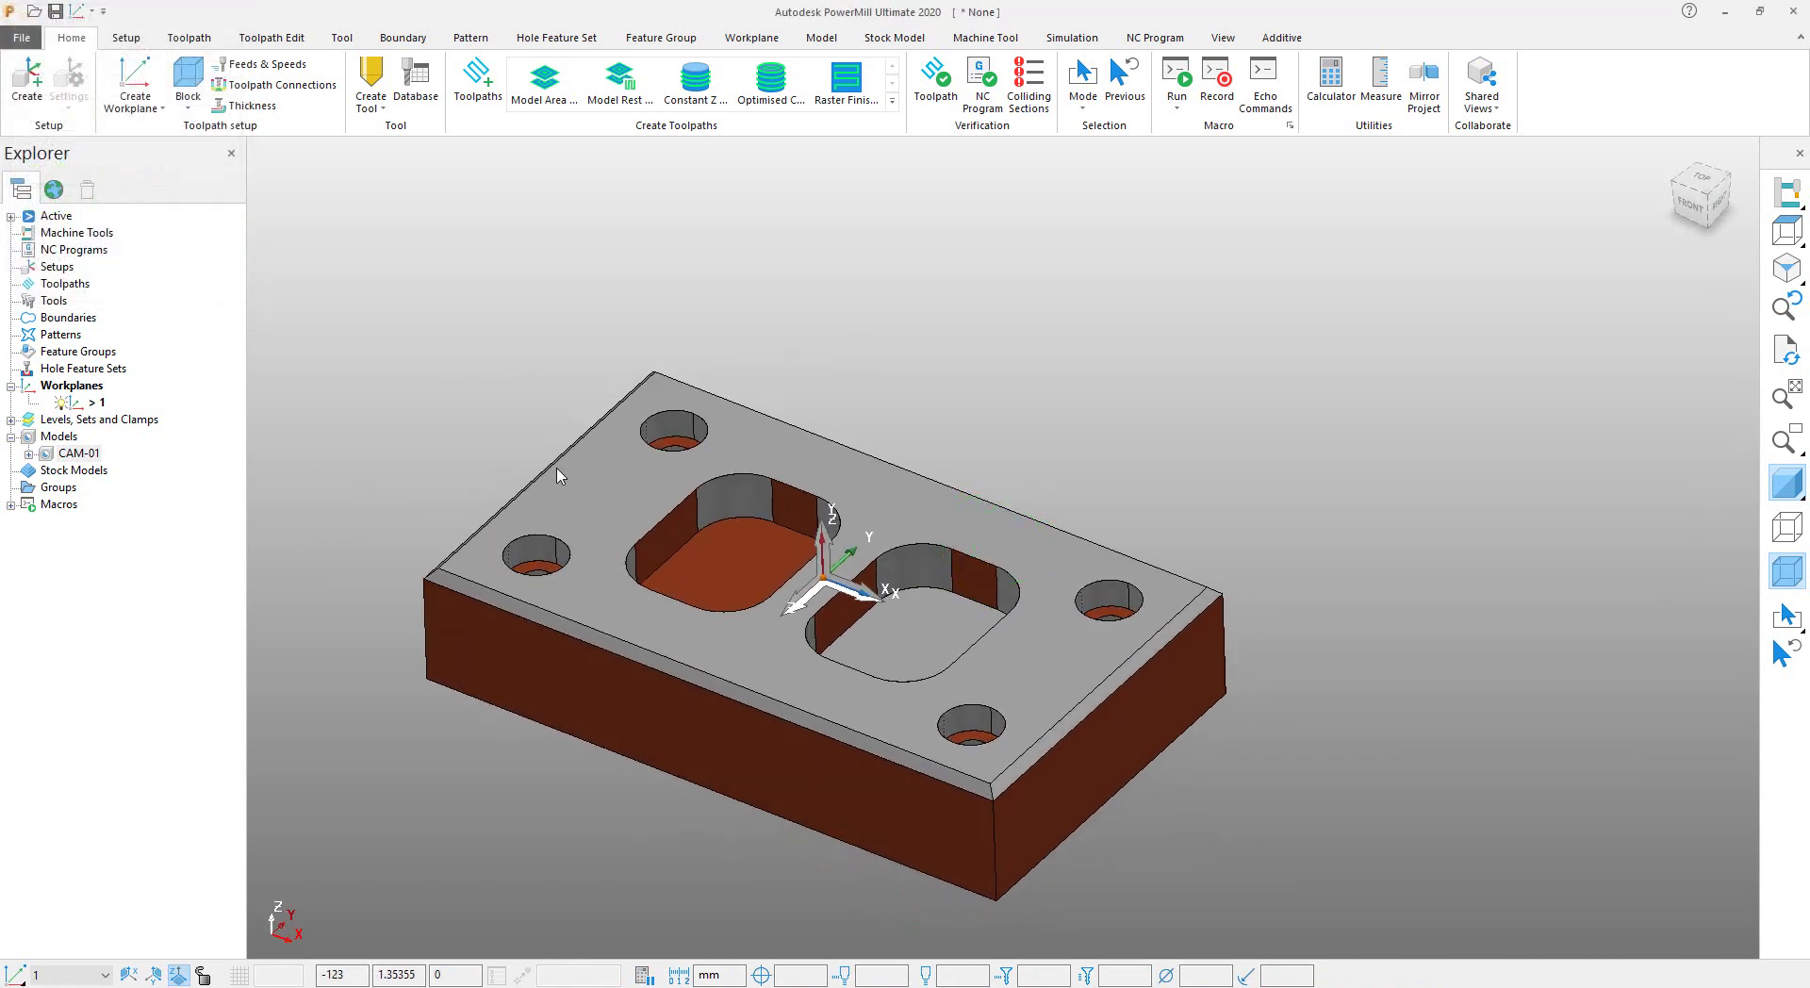
pyautogui.moveTo(647, 651); pyautogui.dragTo(692, 662, button='middle')
pyautogui.rightClick(68, 460)
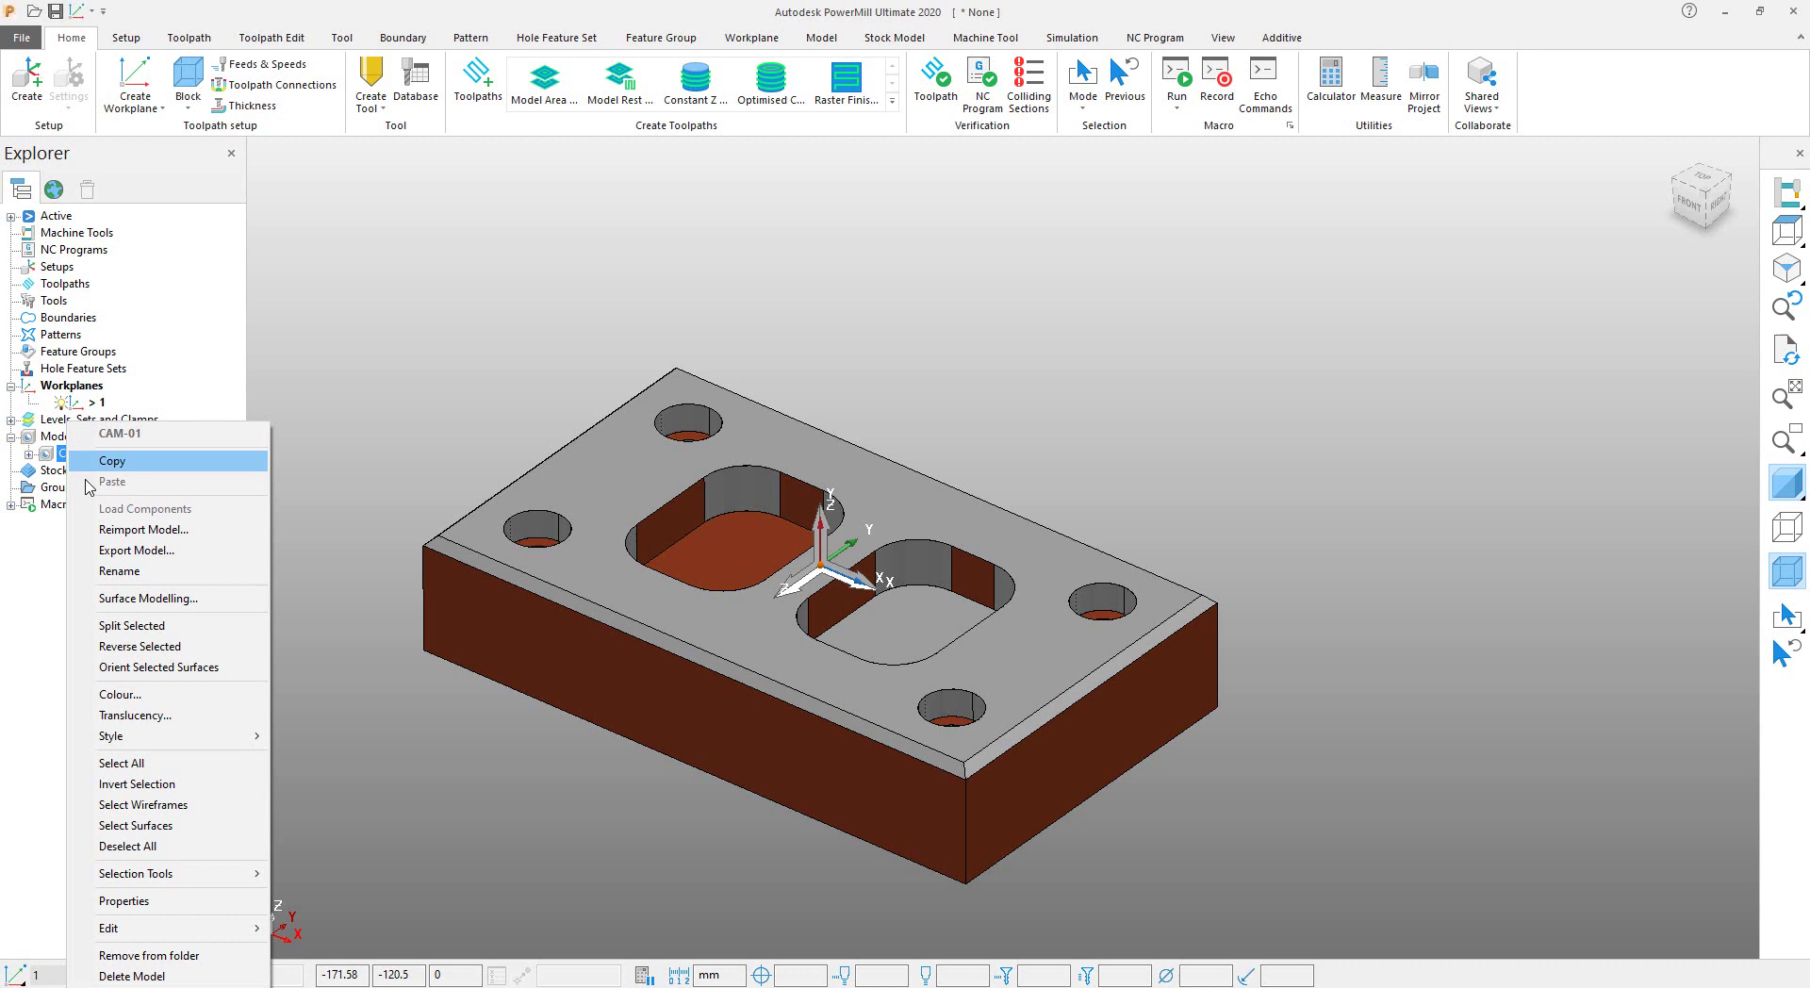
pyautogui.click(231, 911)
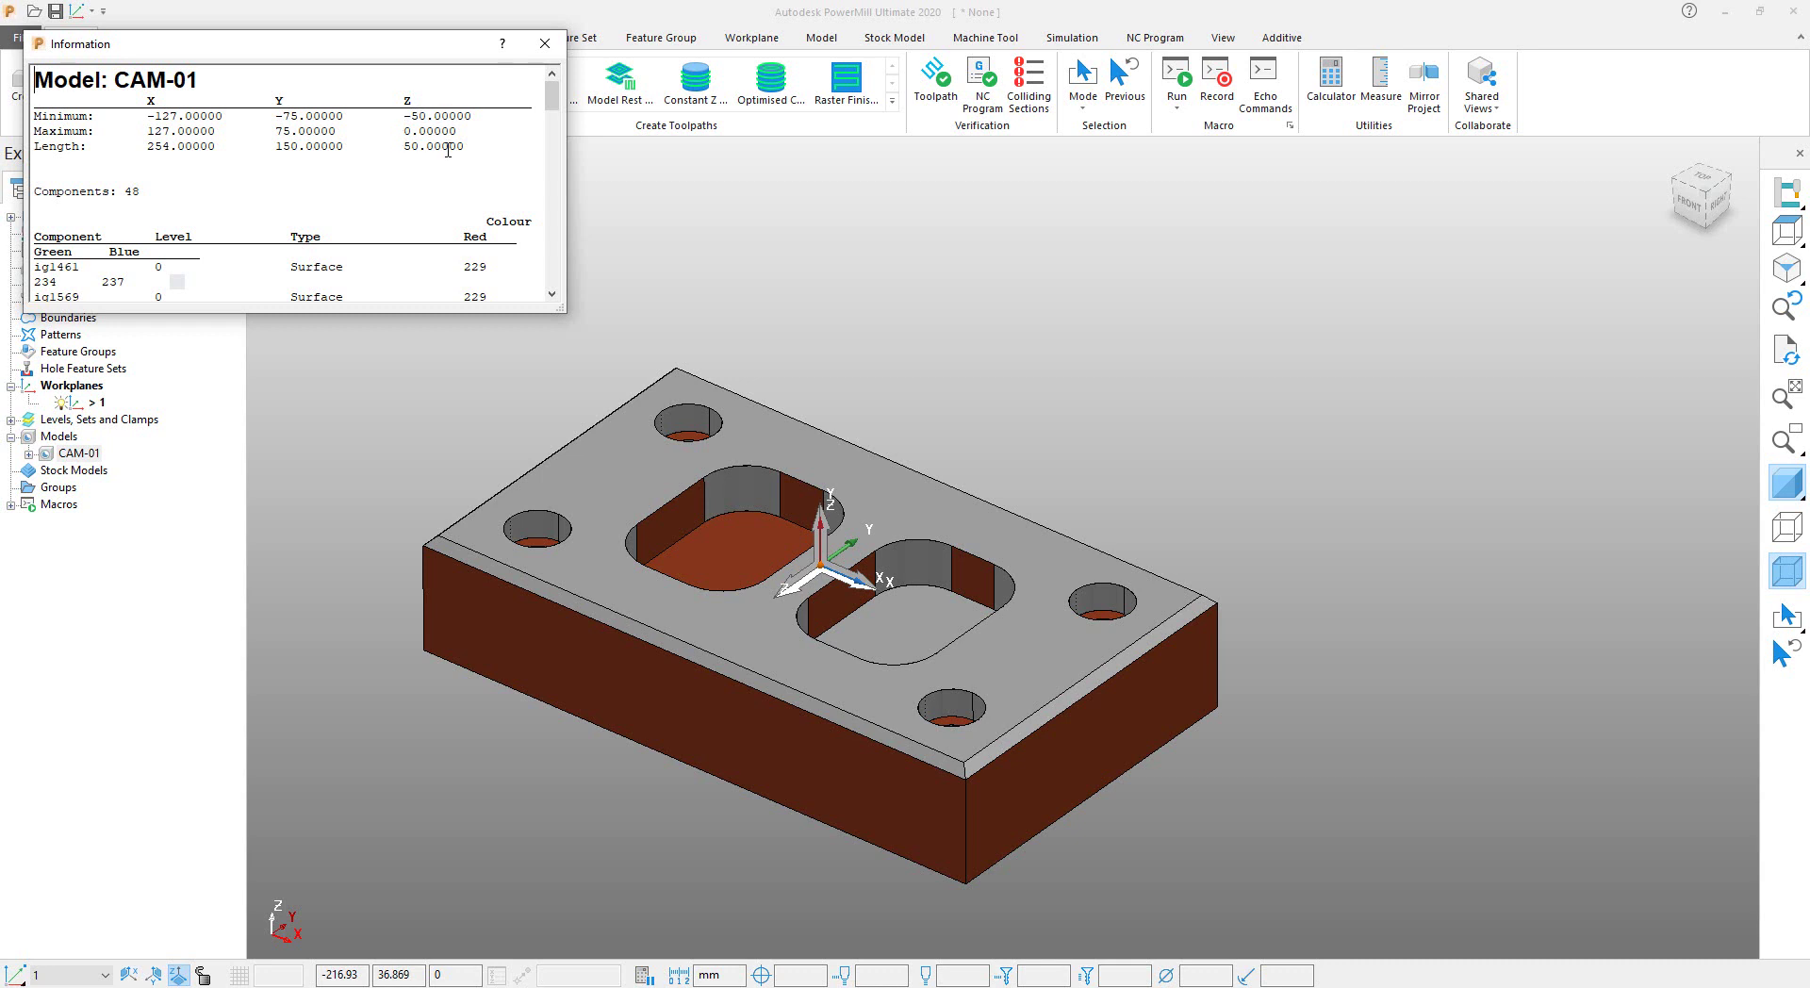
pyautogui.click(551, 49)
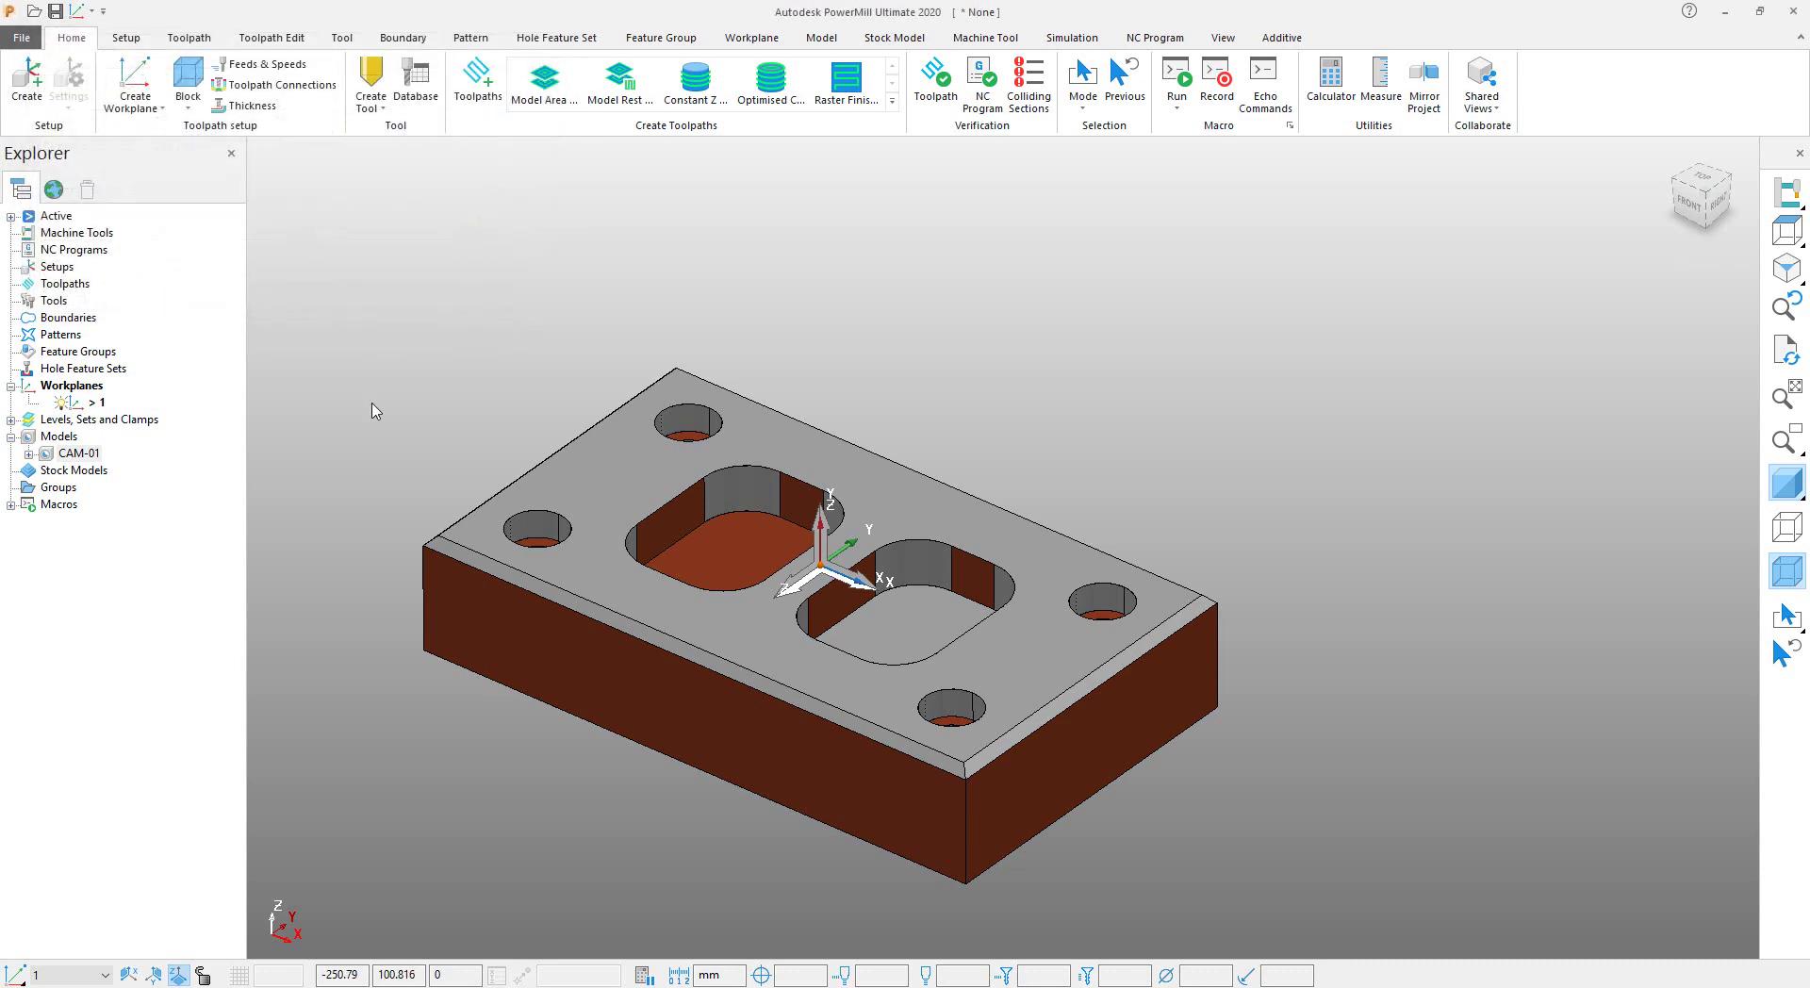
# Examine the plate's holes, pockets and top face relative to the workplane origin from several angles.
pyautogui.scroll(2, 381, 566)
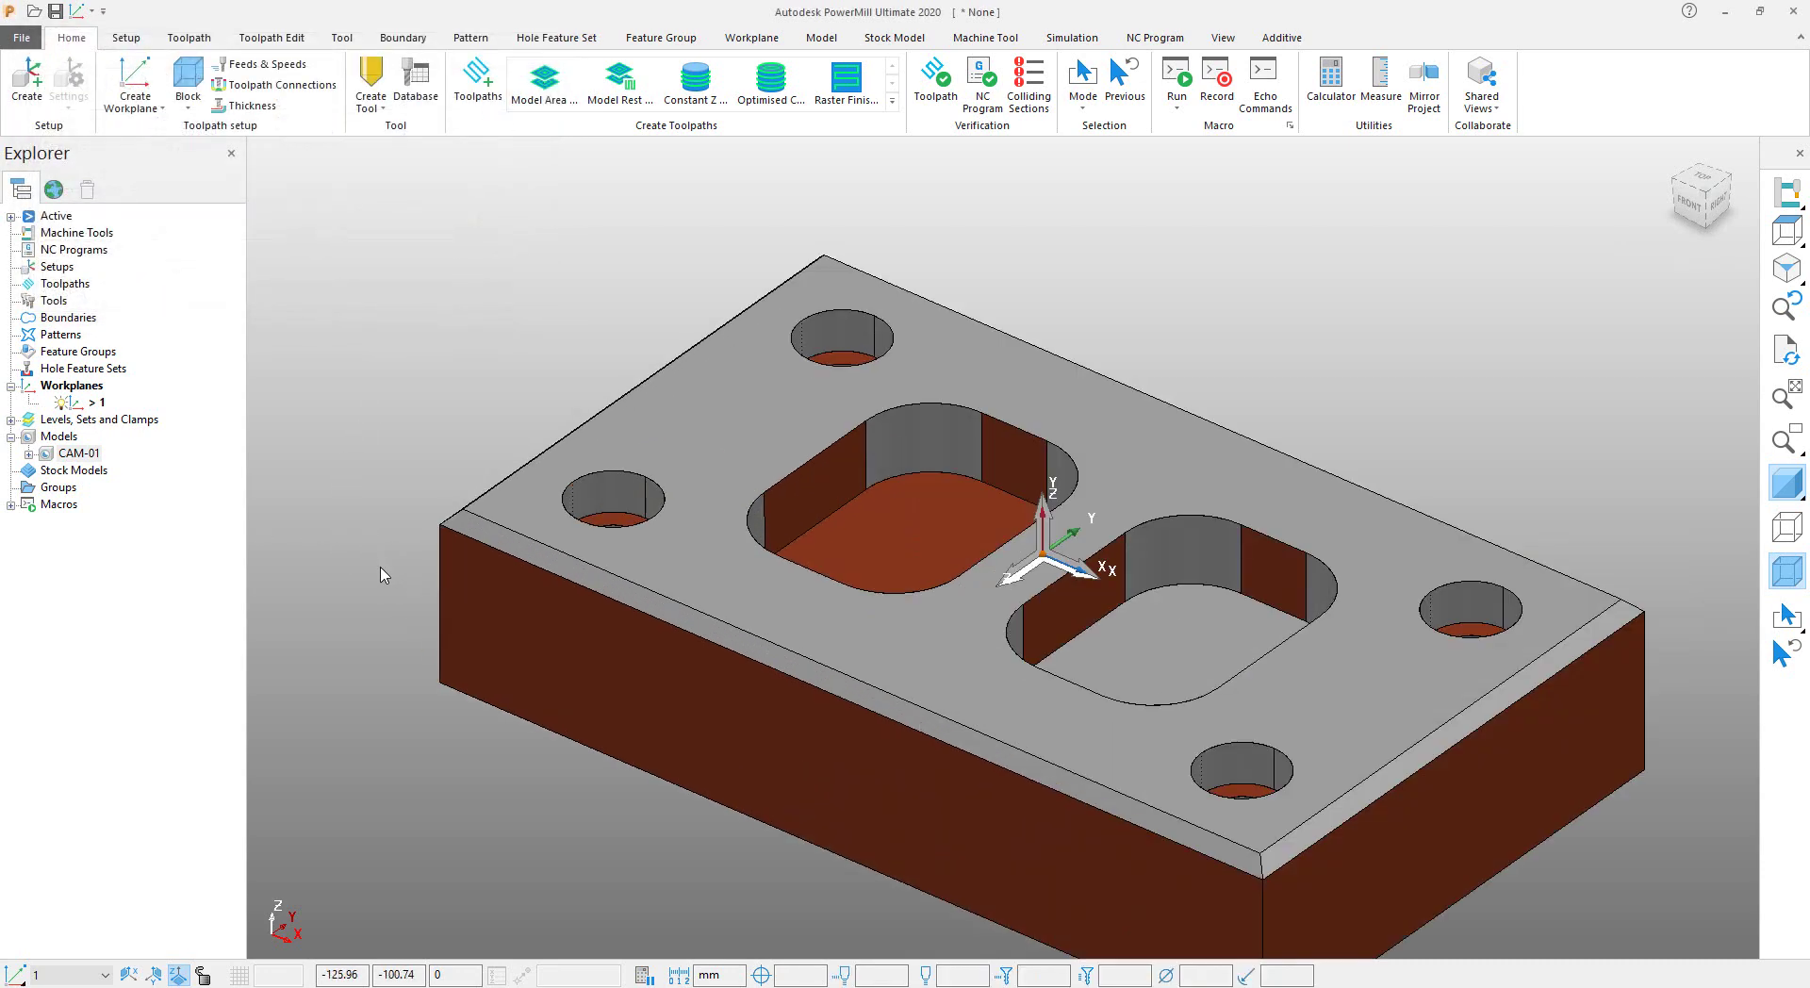
pyautogui.scroll(1, 391, 602)
pyautogui.scroll(-3, 472, 632)
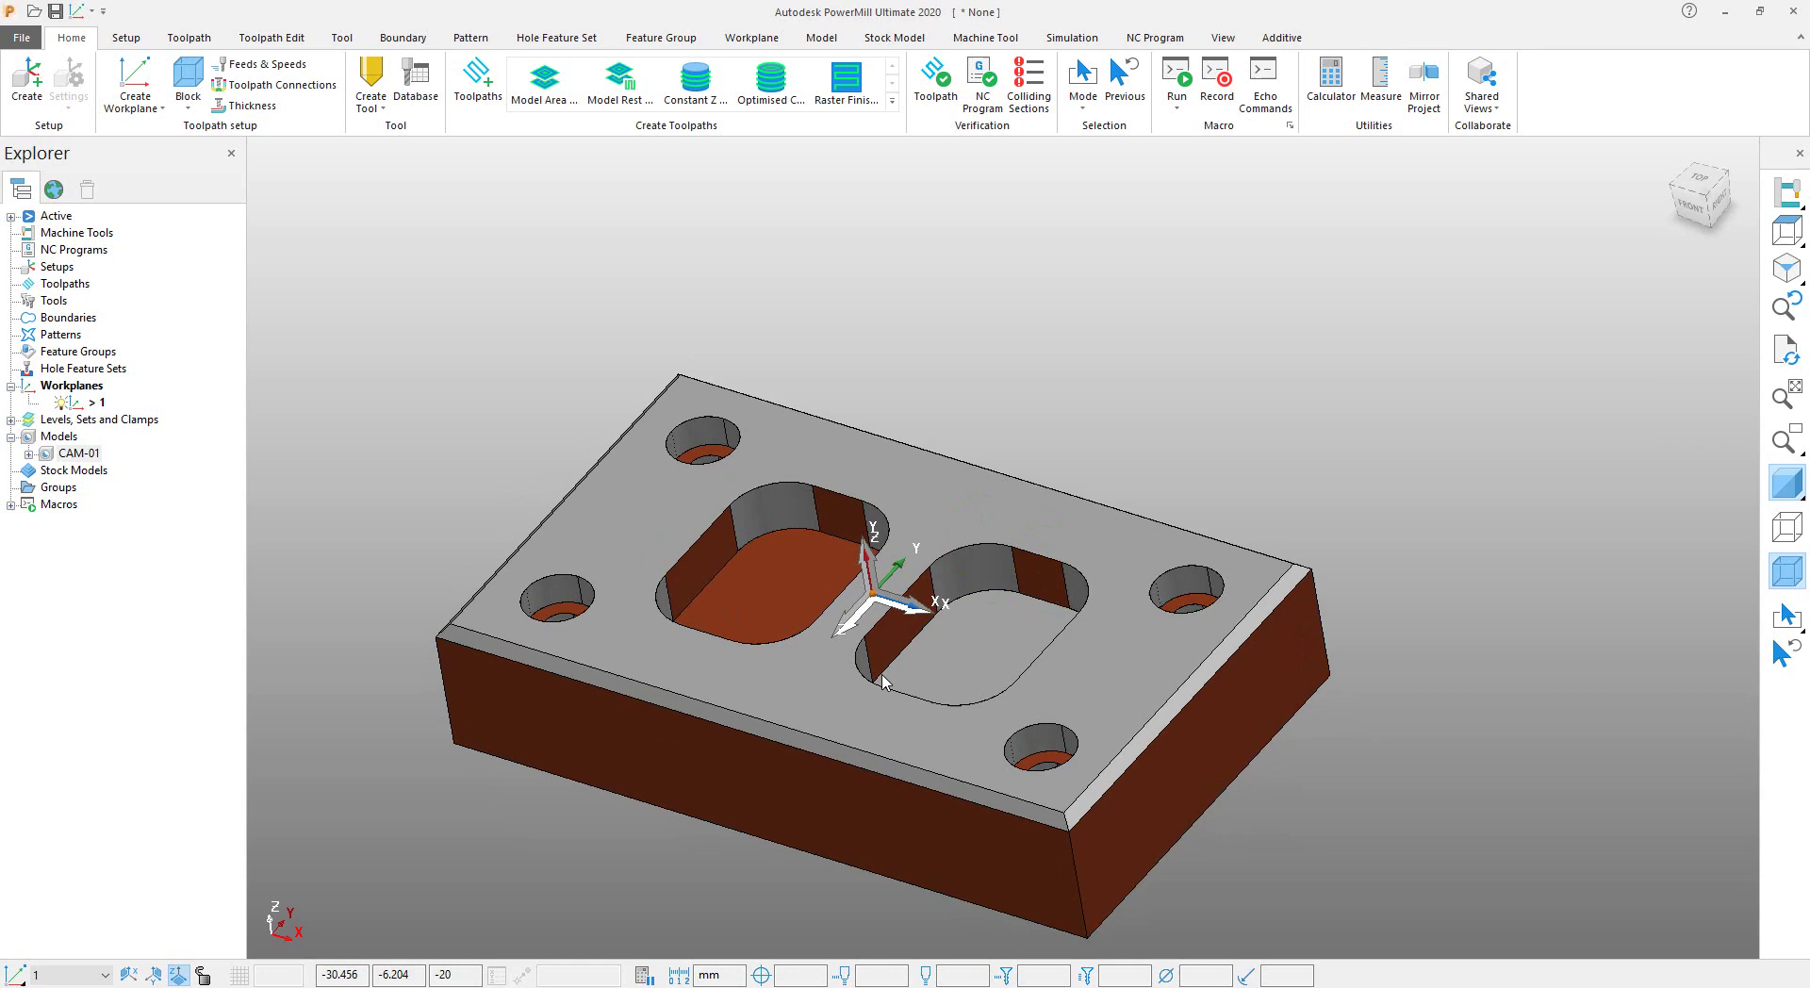
pyautogui.scroll(-1, 883, 682)
pyautogui.moveTo(882, 682); pyautogui.dragTo(756, 581, button='middle')
pyautogui.scroll(1, 851, 495)
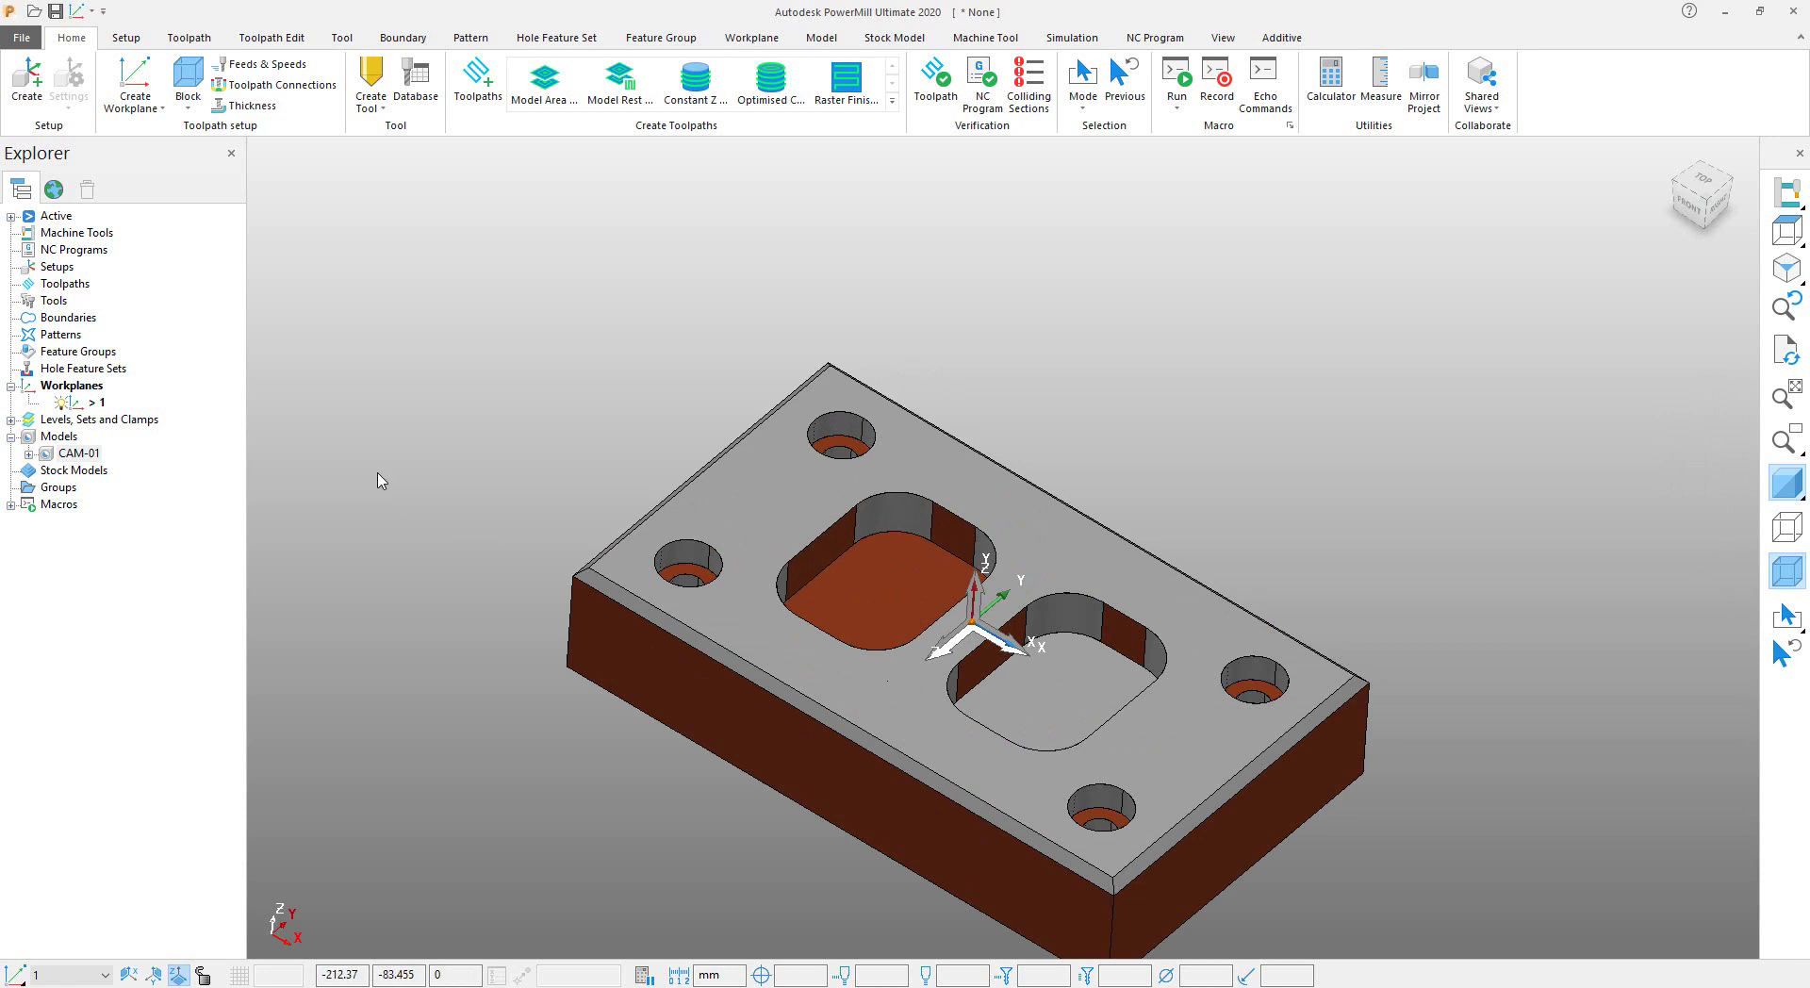
pyautogui.scroll(-1, 447, 563)
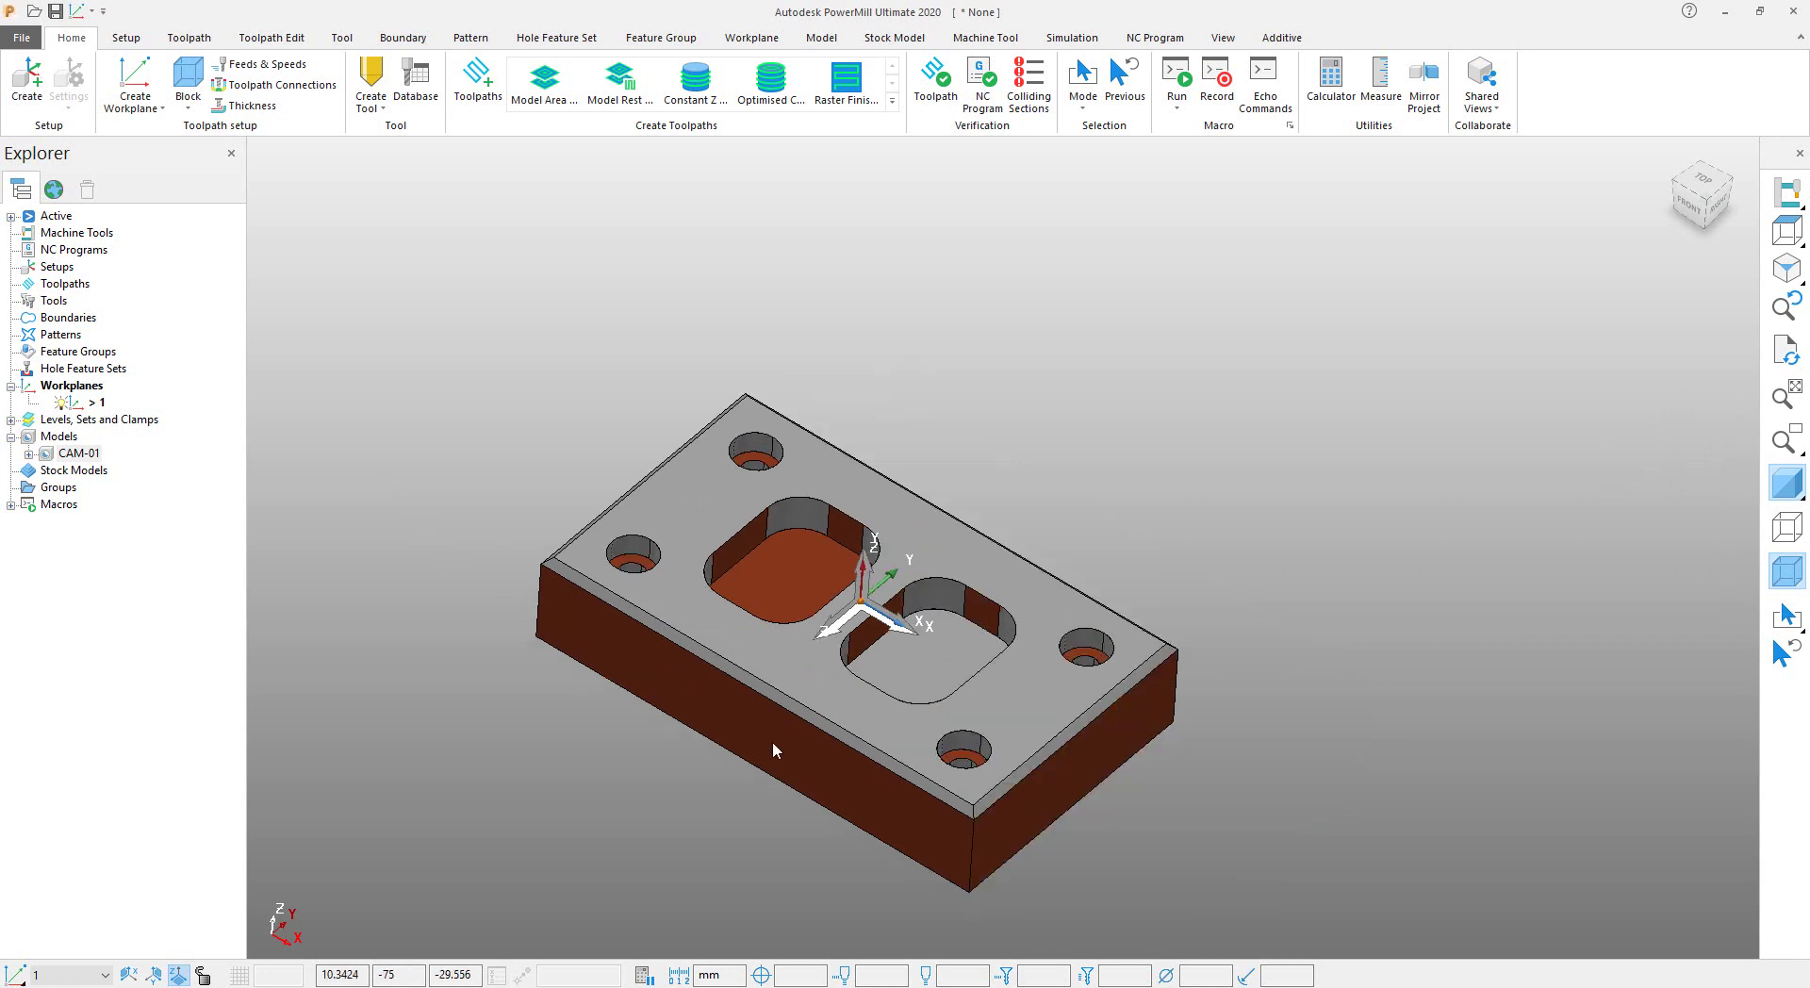
pyautogui.scroll(1, 603, 726)
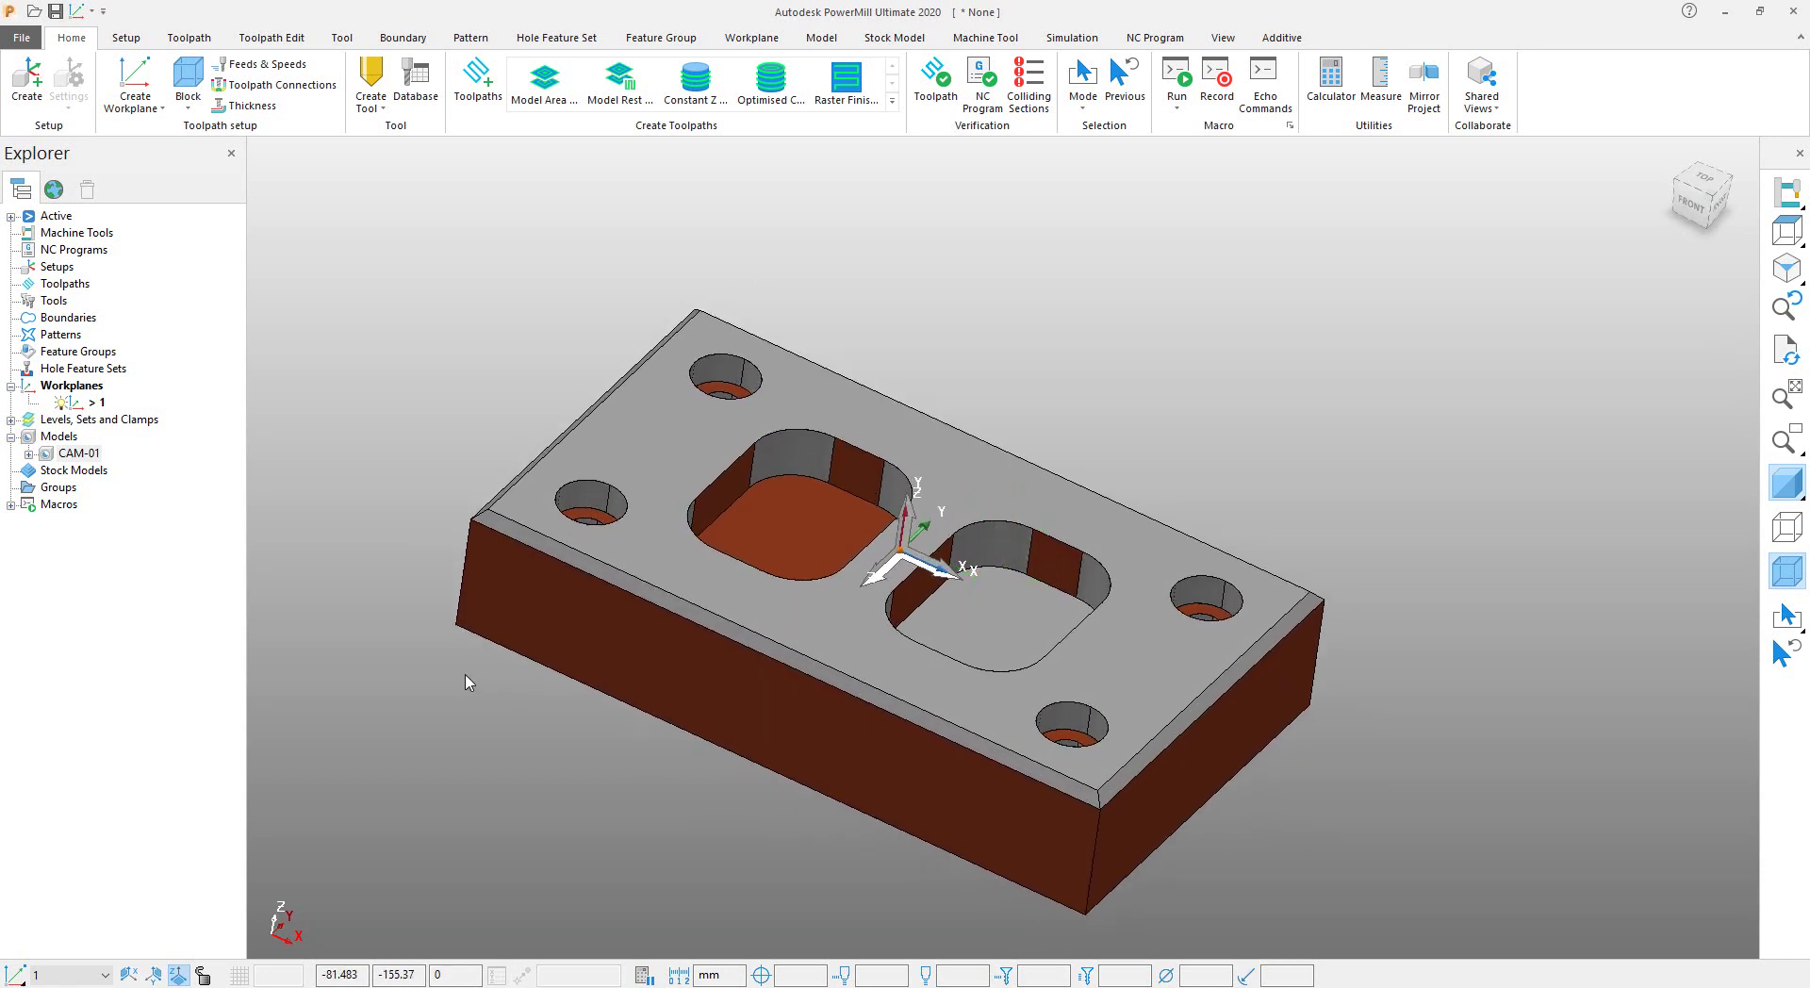
pyautogui.moveTo(376, 658); pyautogui.dragTo(219, 527, button='middle')
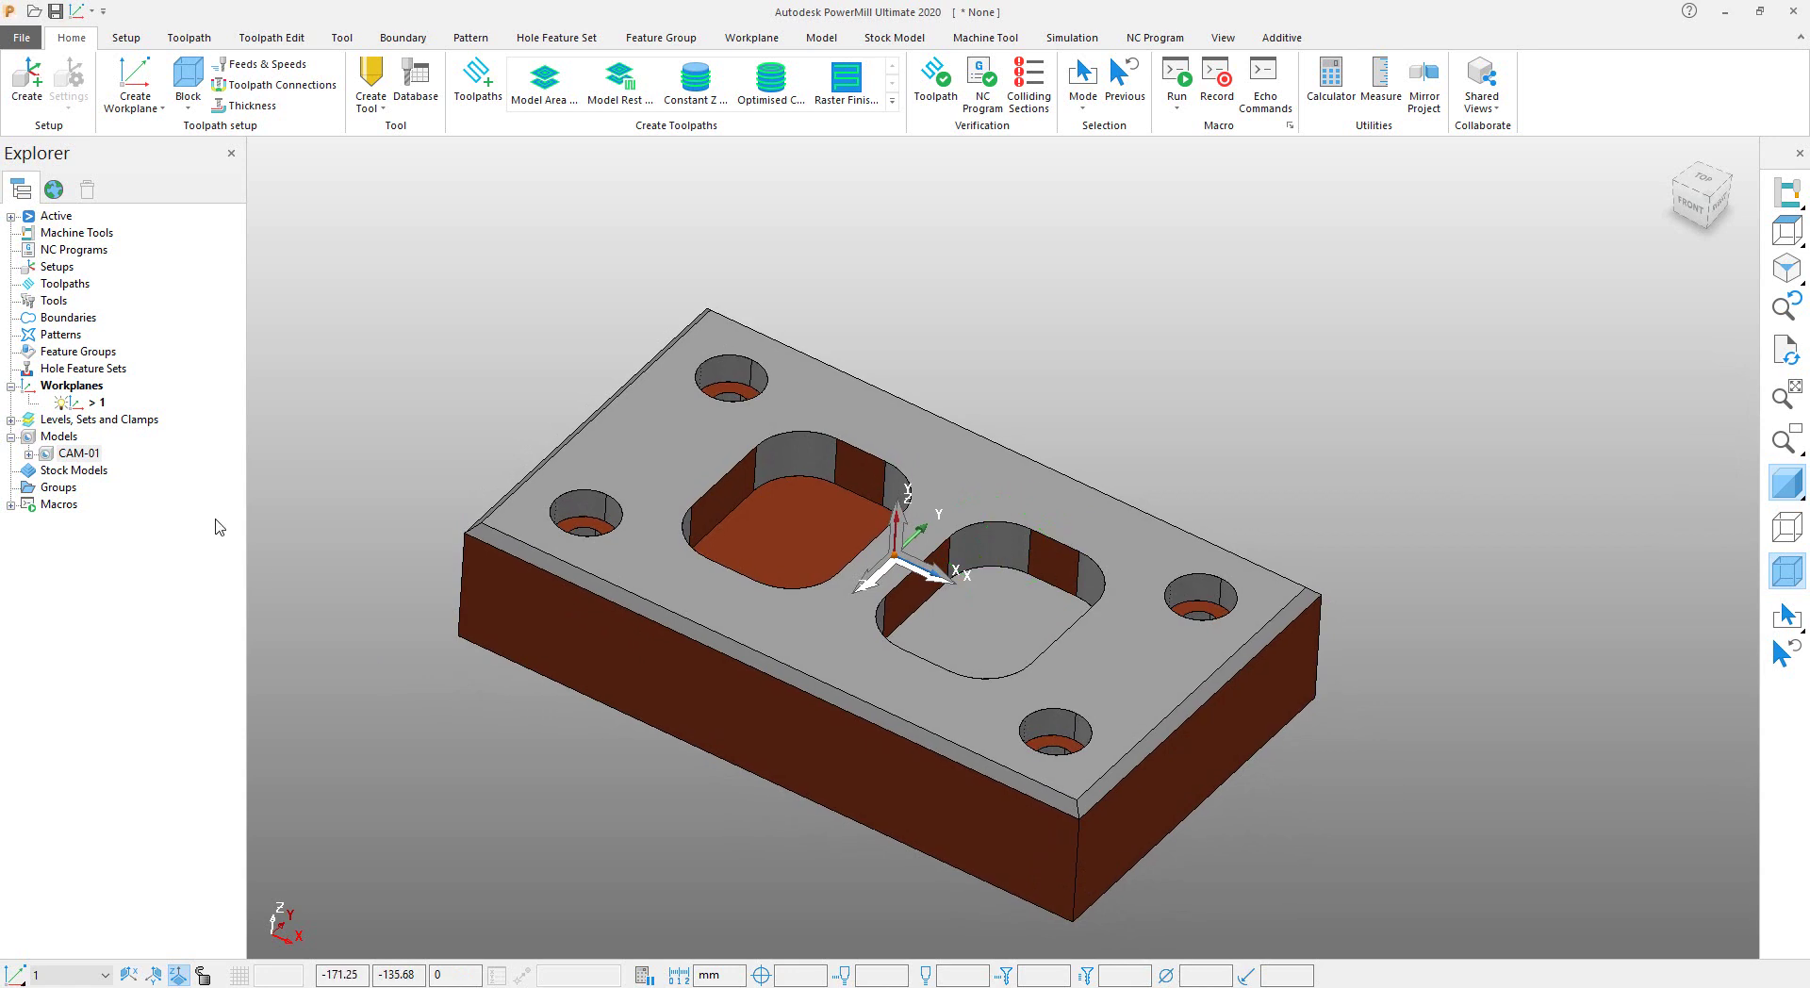
pyautogui.rightClick(86, 358)
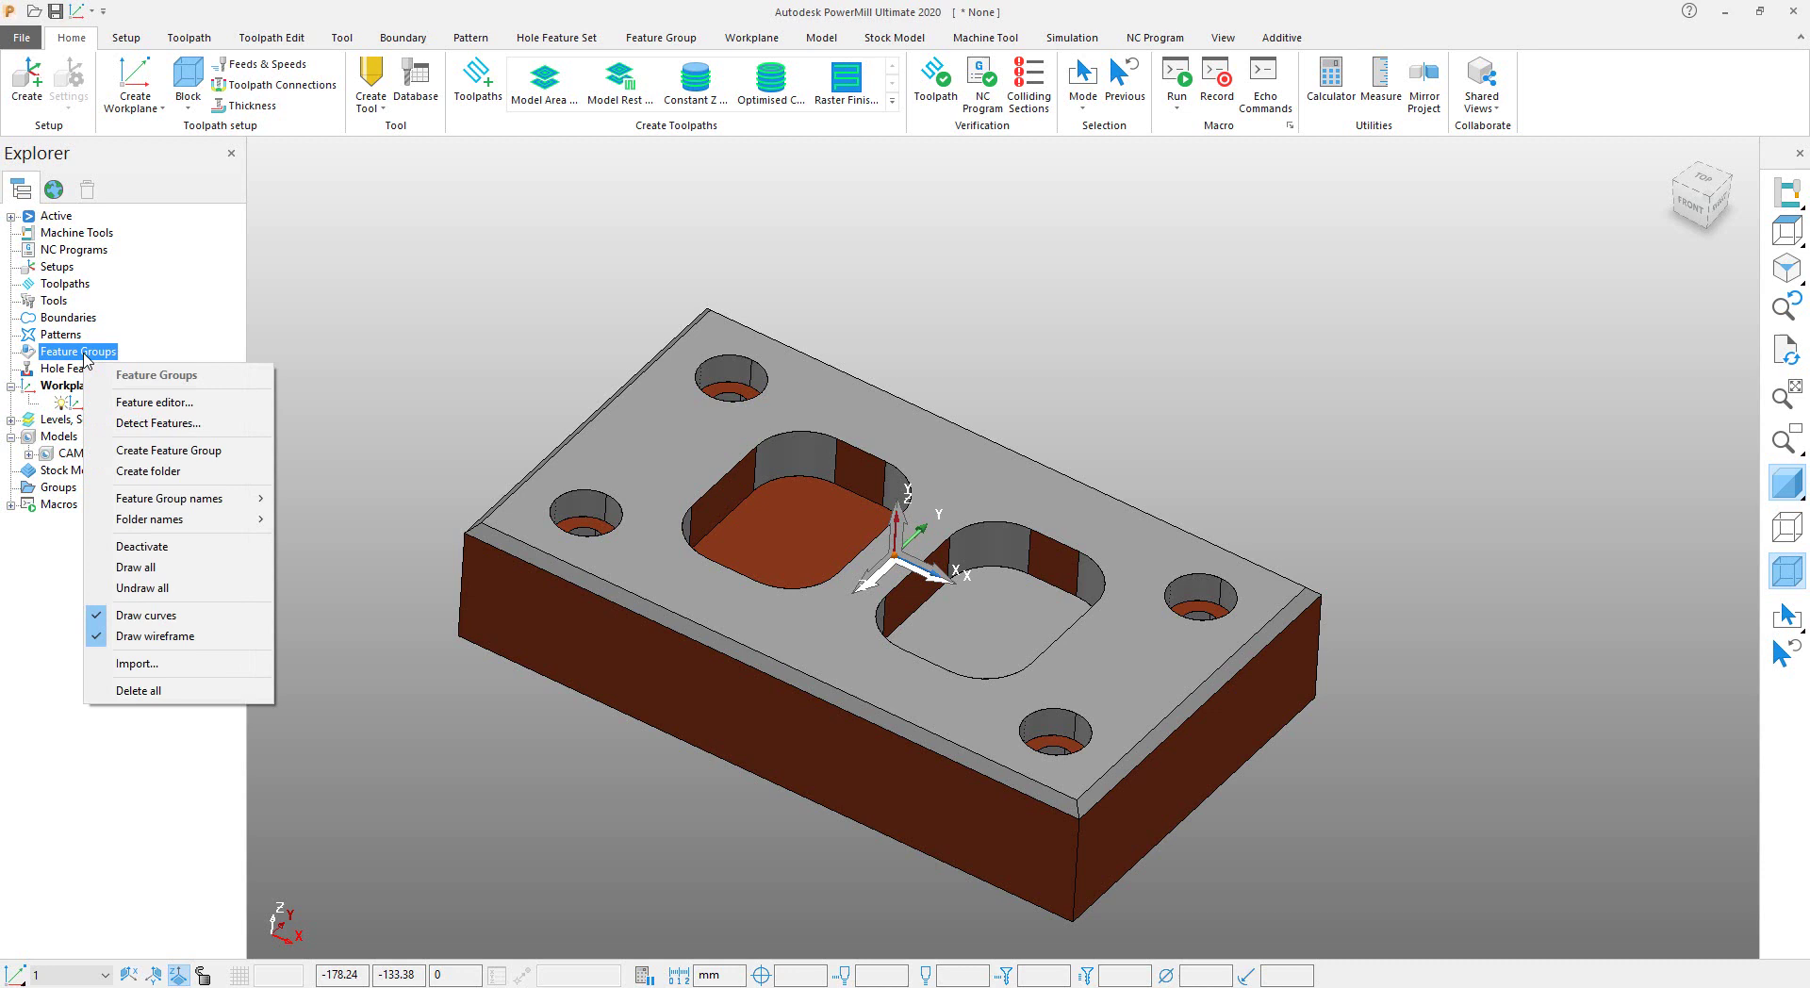
pyautogui.click(346, 567)
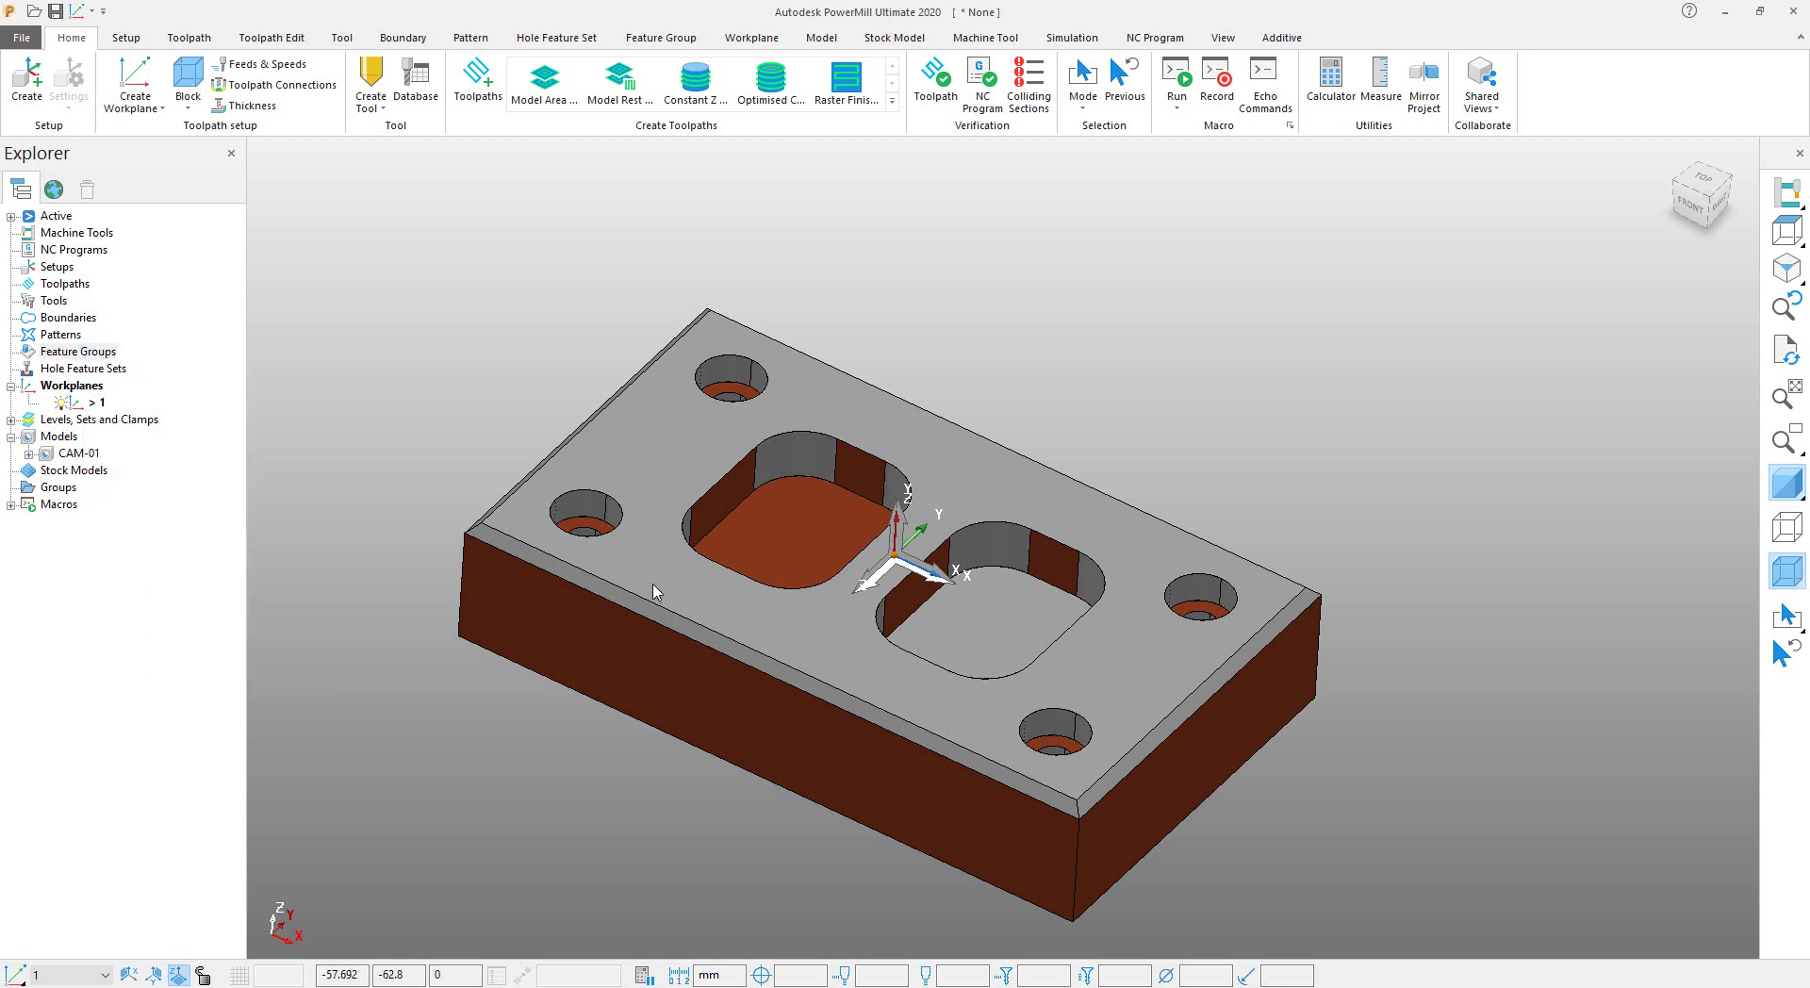
pyautogui.moveTo(651, 556); pyautogui.dragTo(832, 691, button='middle')
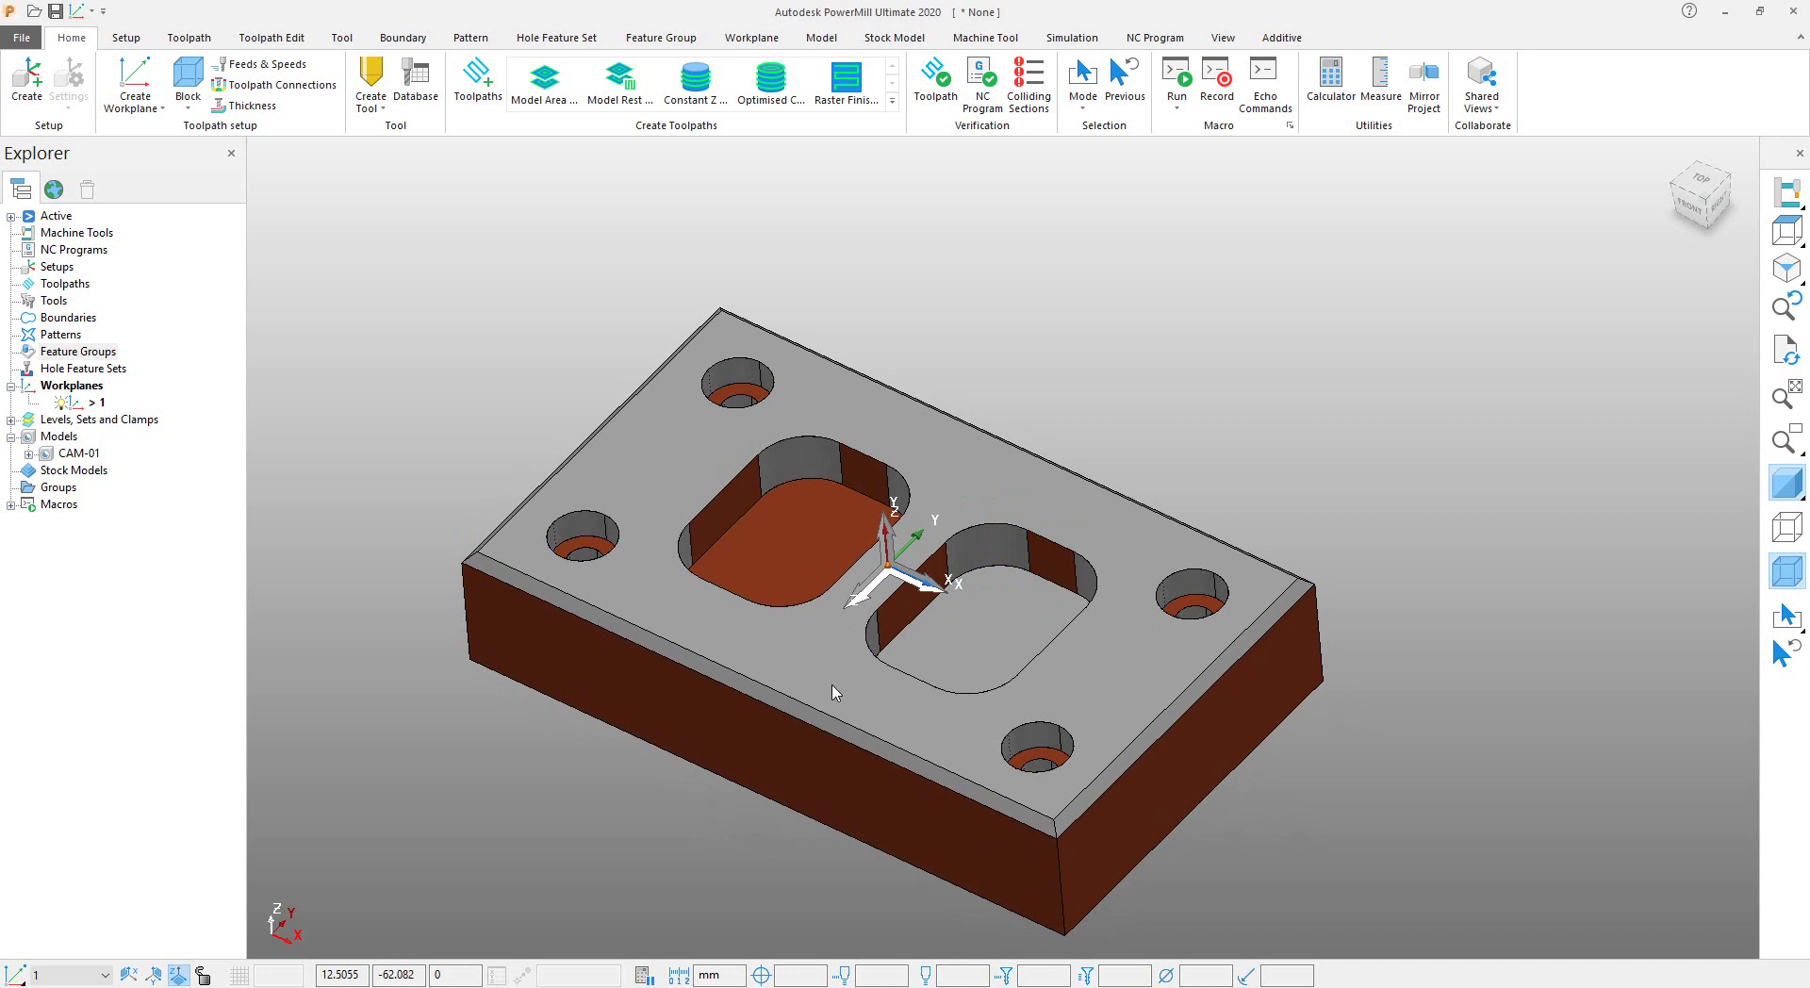
# Start creating holes for a hole feature set, with Curves as the source geometry.
pyautogui.rightClick(99, 375)
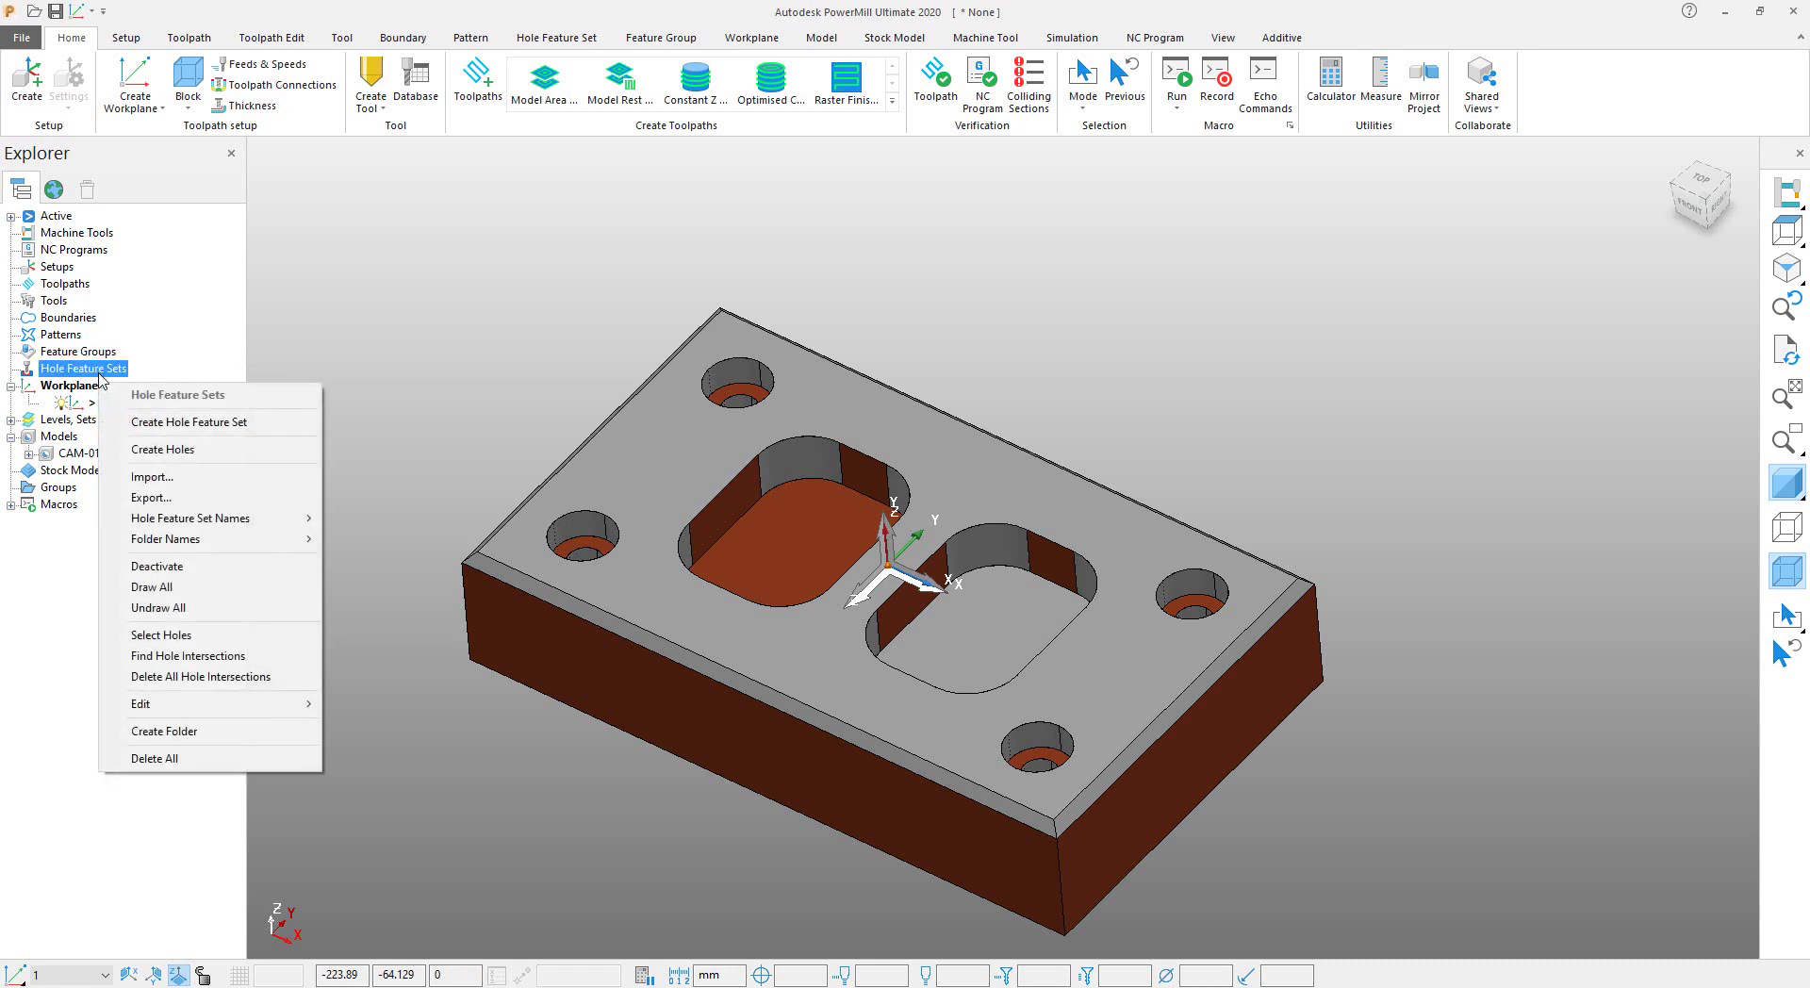
pyautogui.click(199, 450)
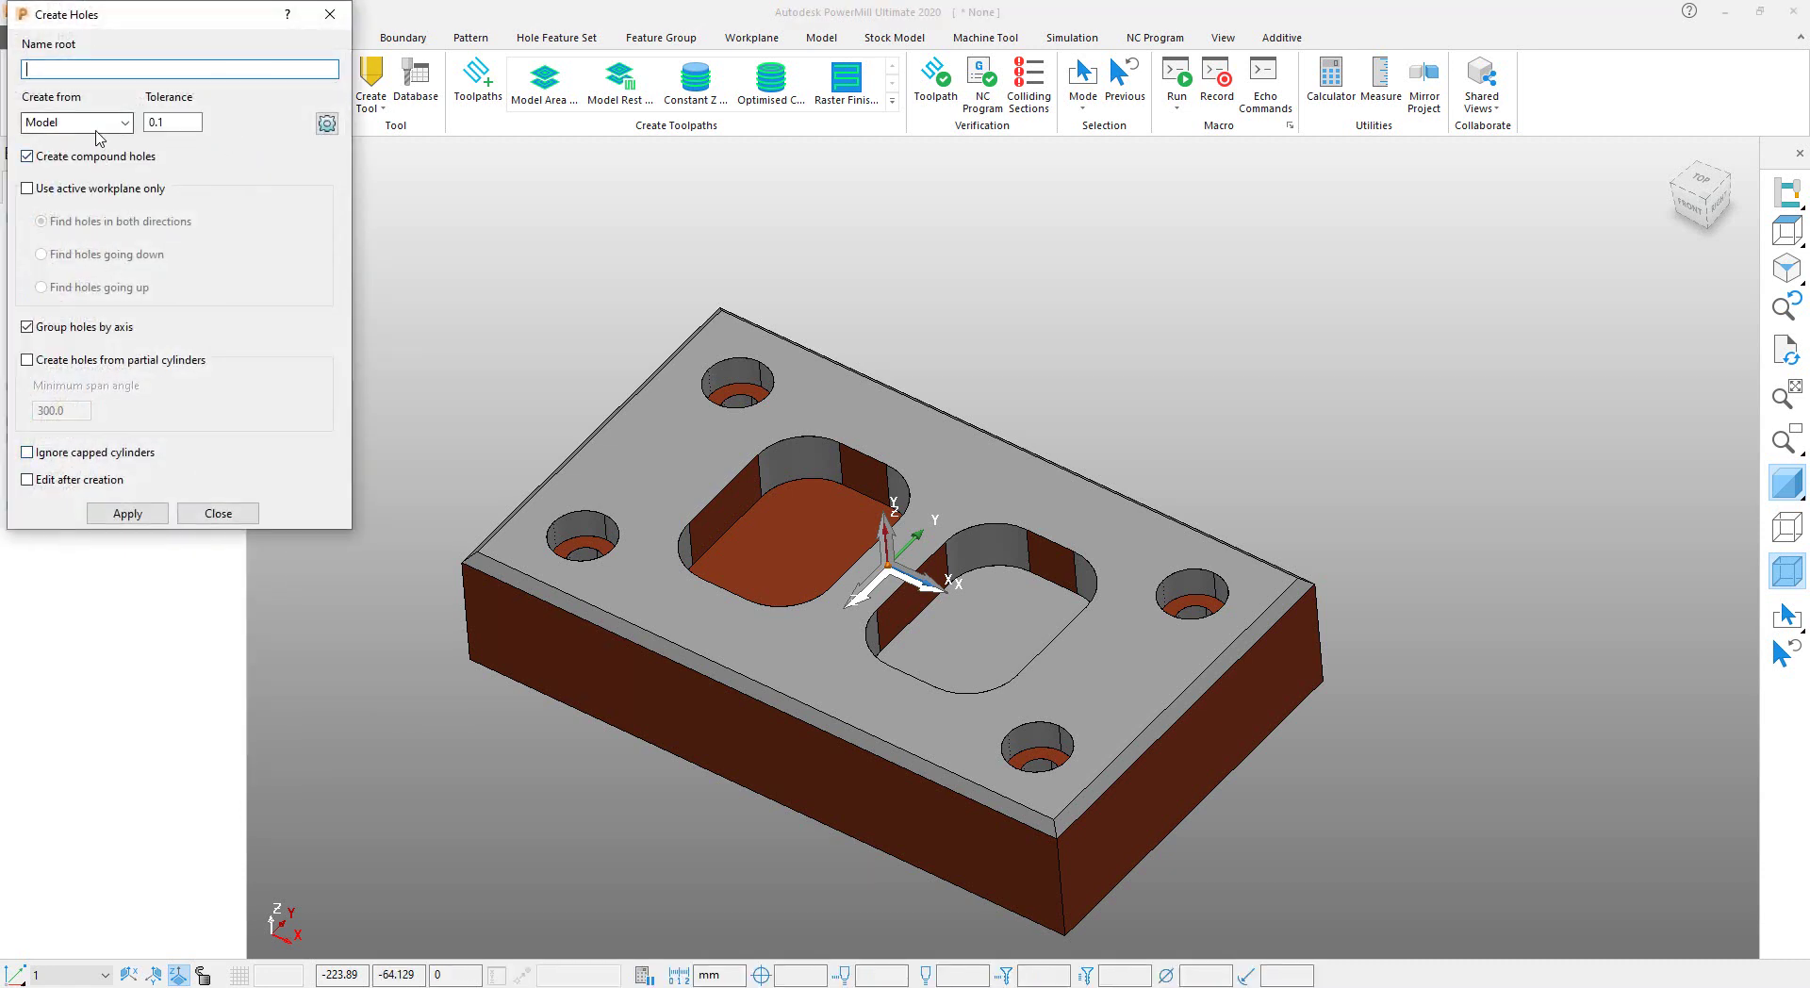
pyautogui.moveTo(104, 24); pyautogui.dragTo(101, 47)
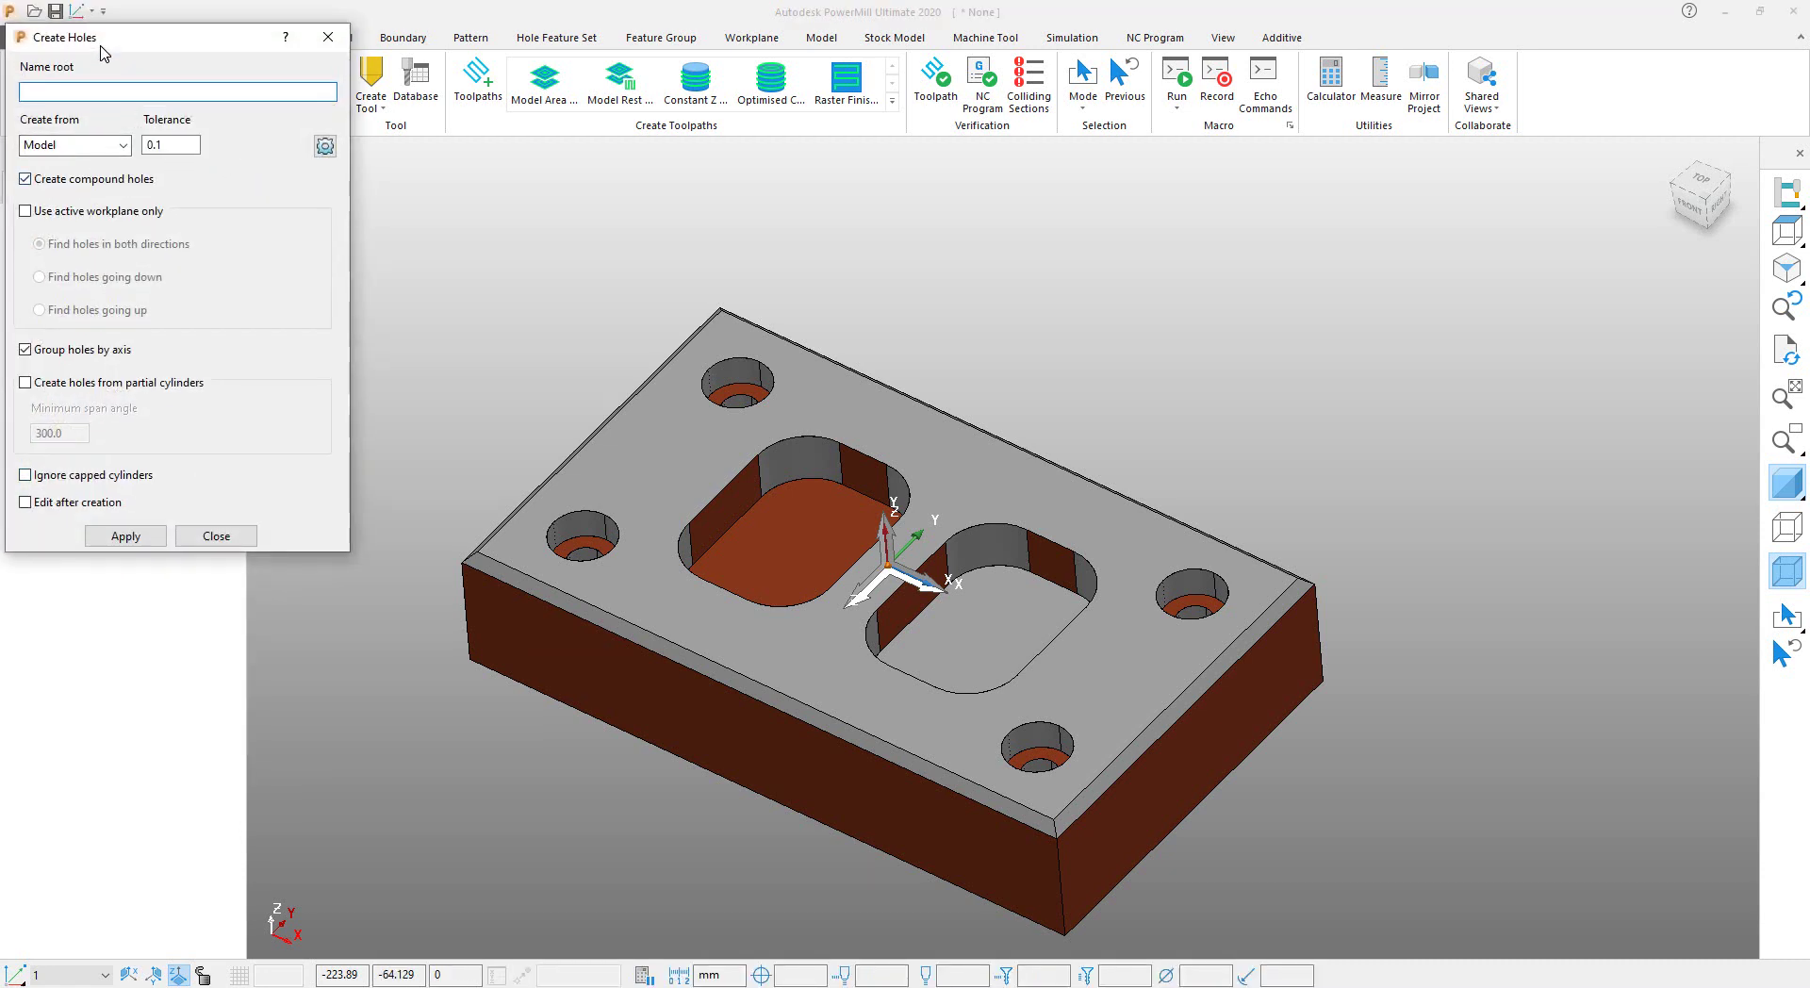
pyautogui.click(124, 147)
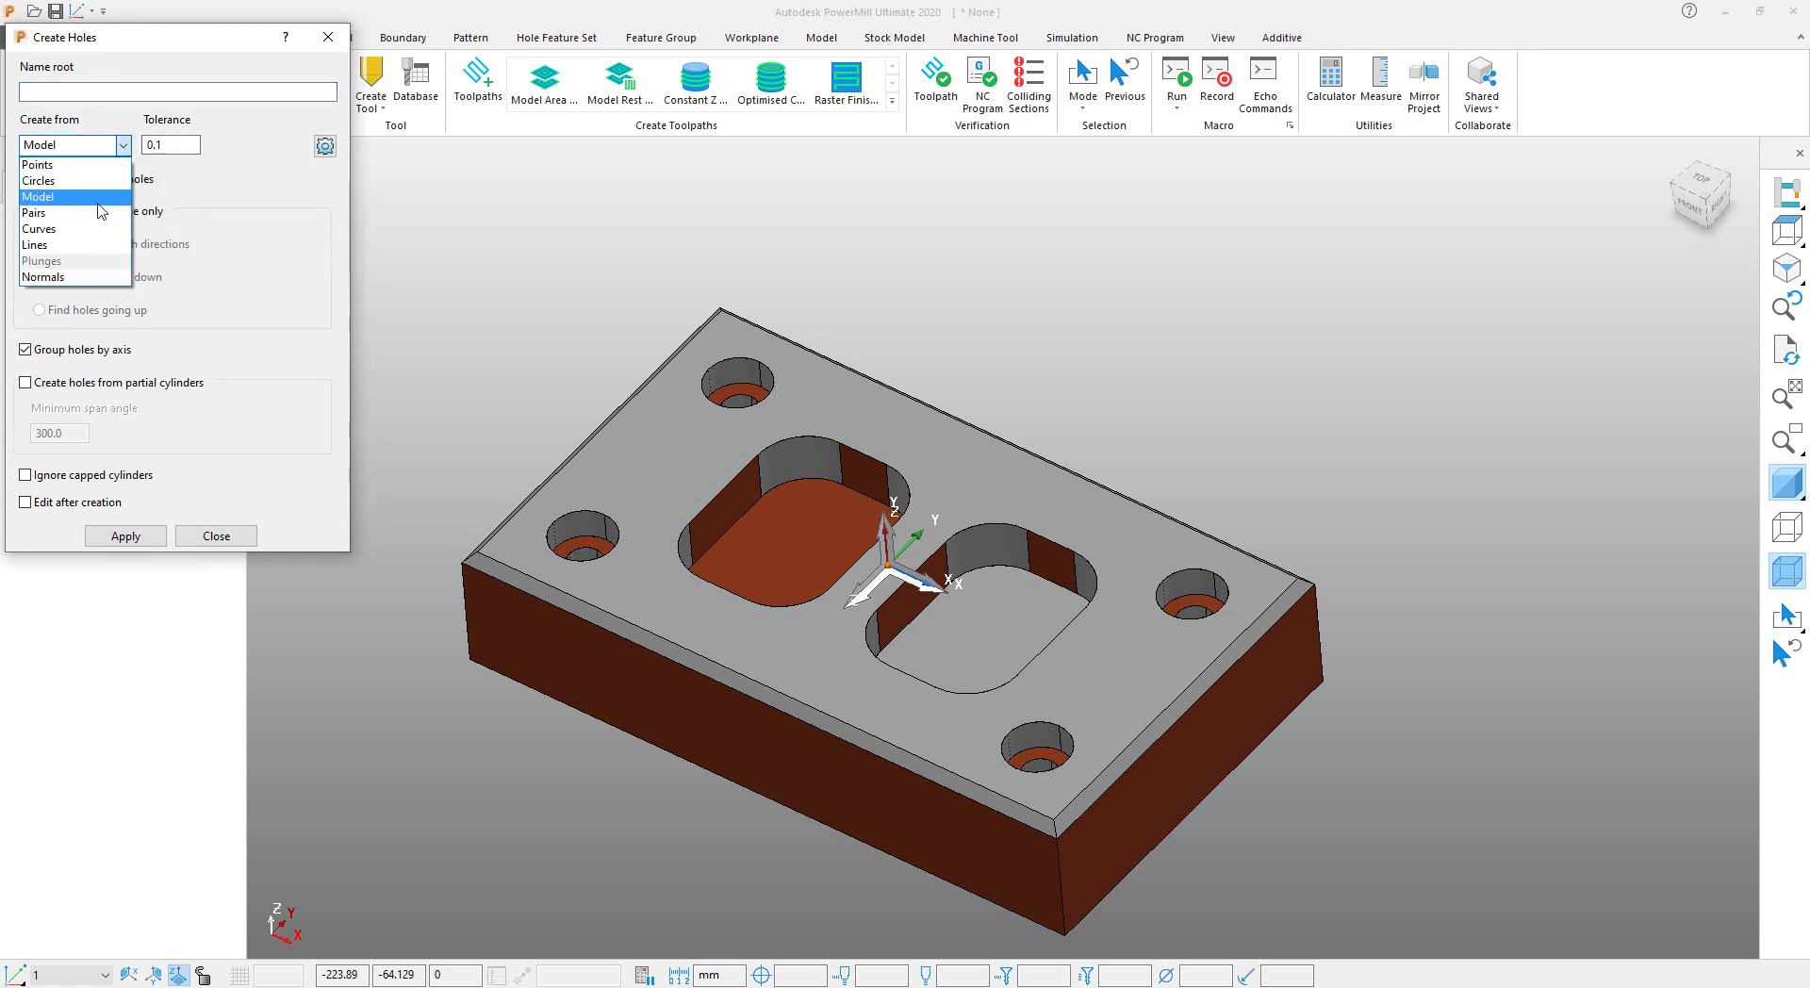
pyautogui.click(94, 229)
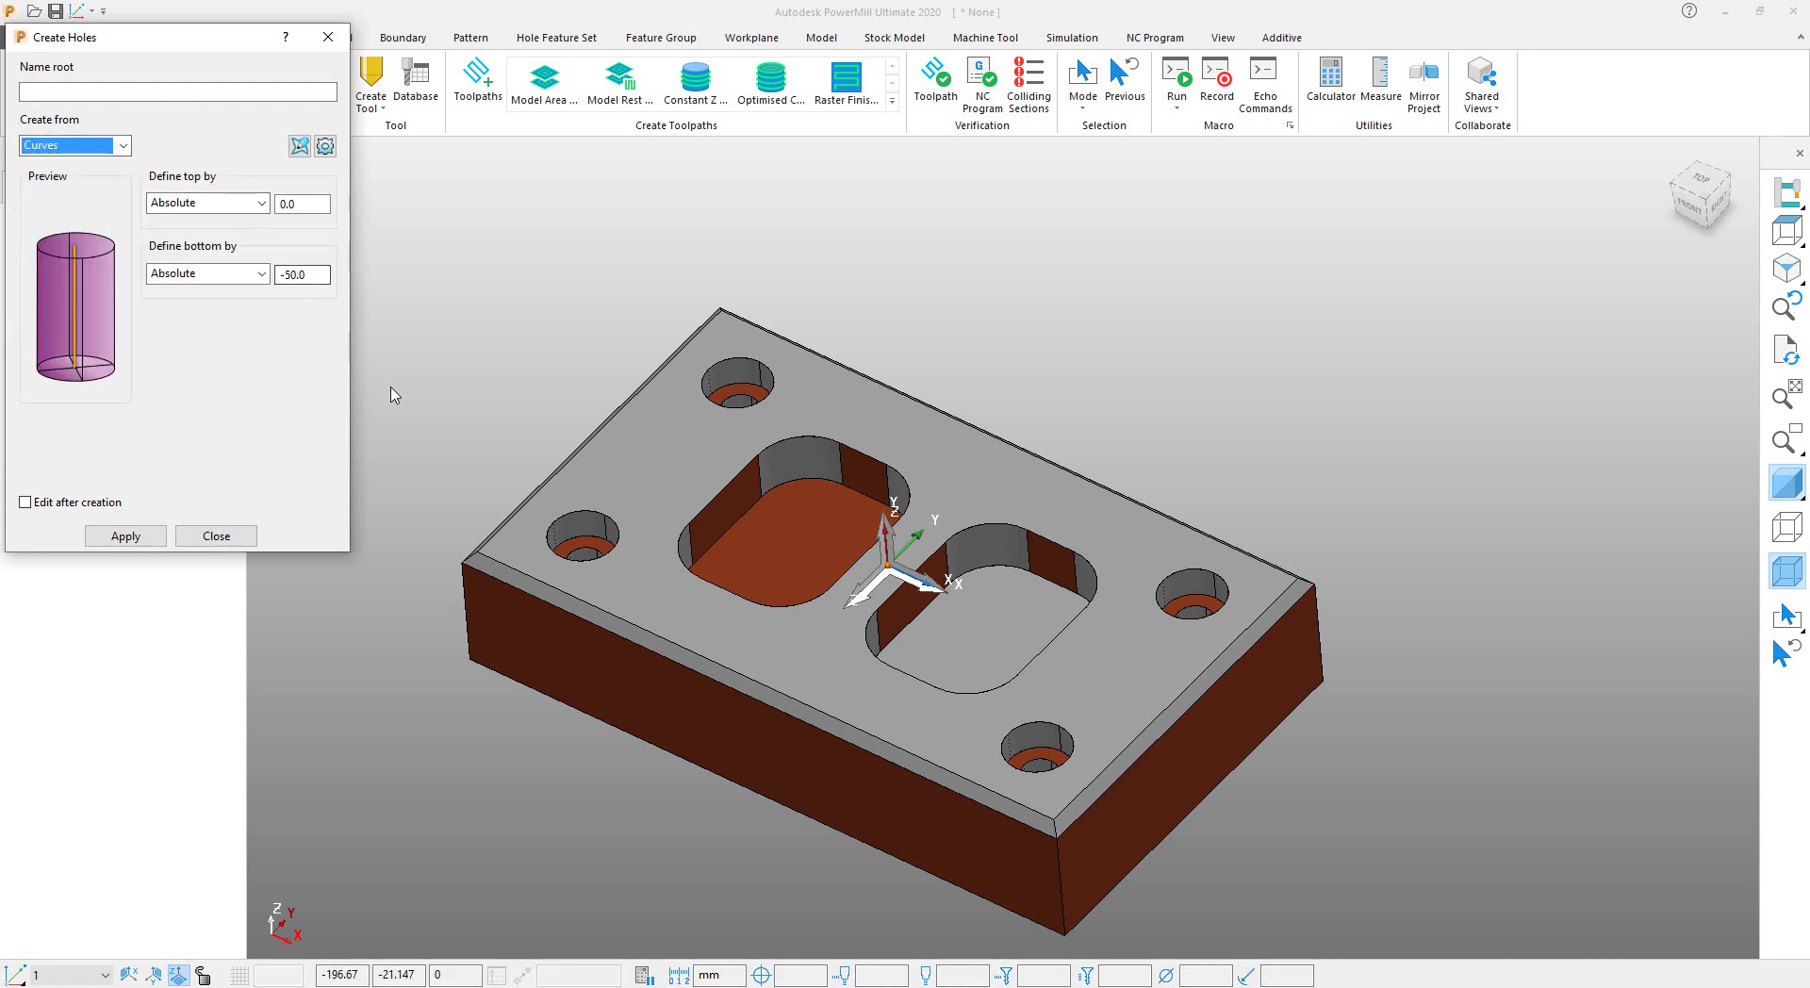
# Create hole features from the ring-shaped step faces inside the four corner holes of the plate.
pyautogui.click(585, 550)
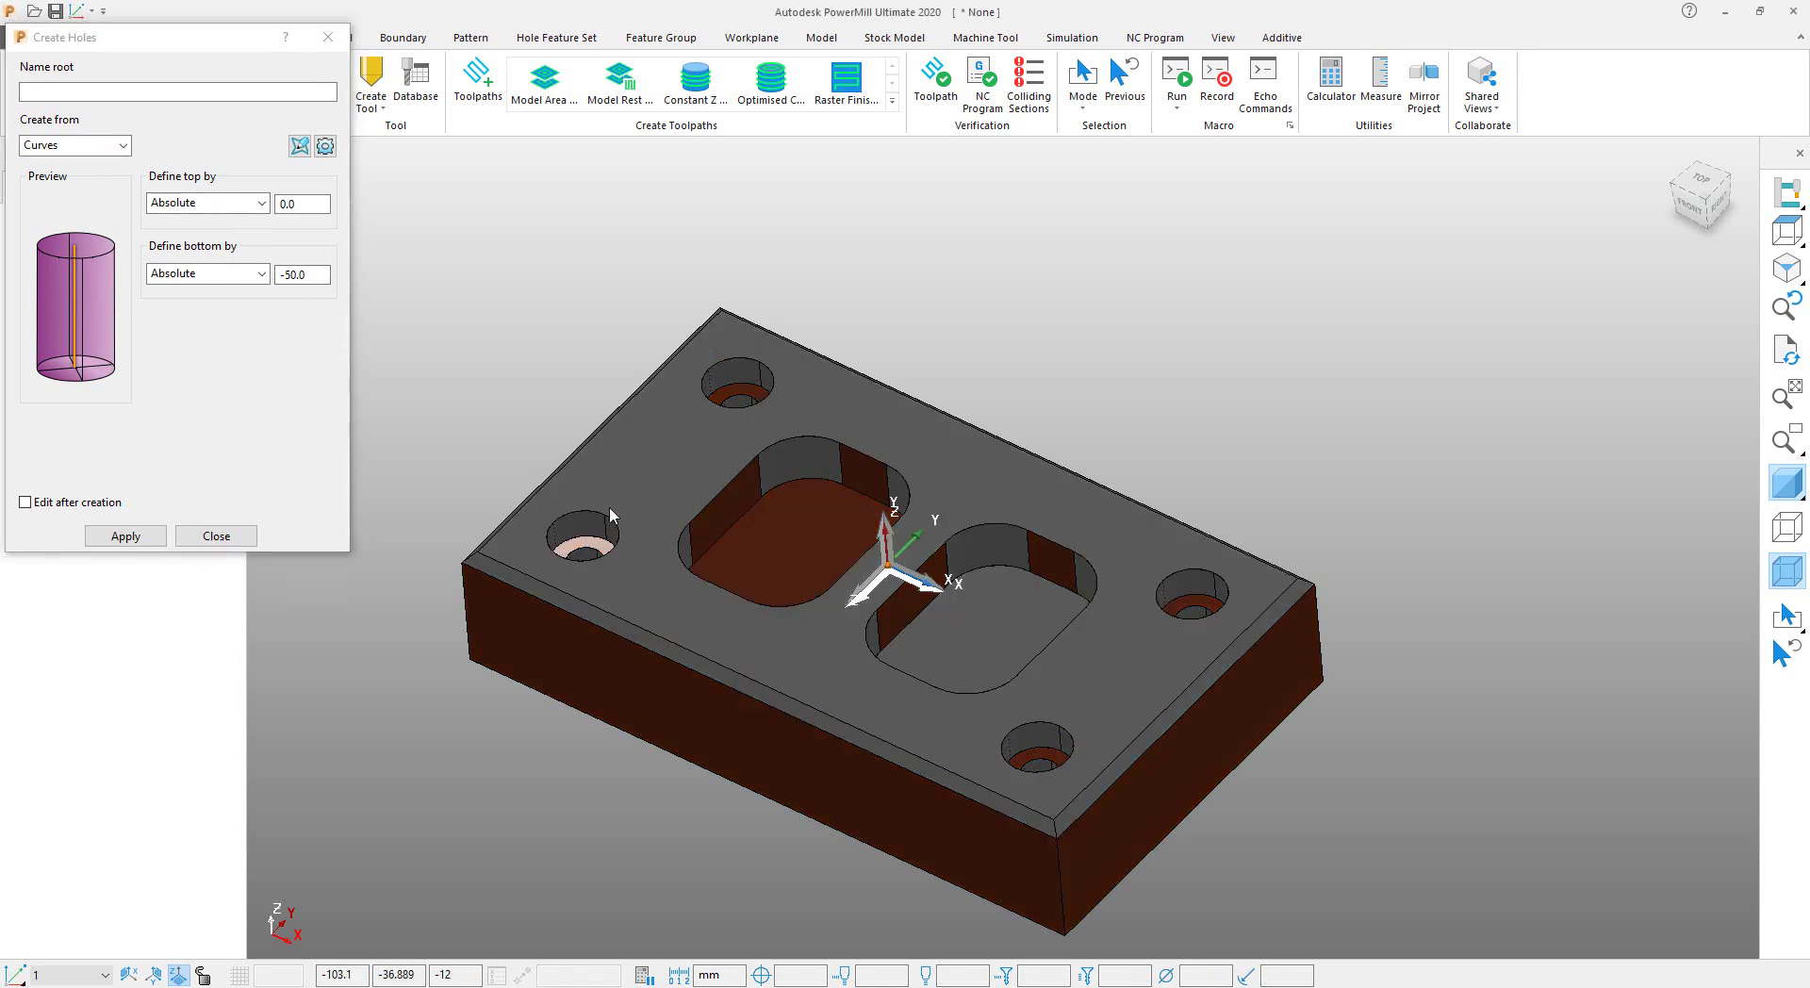
pyautogui.click(754, 396)
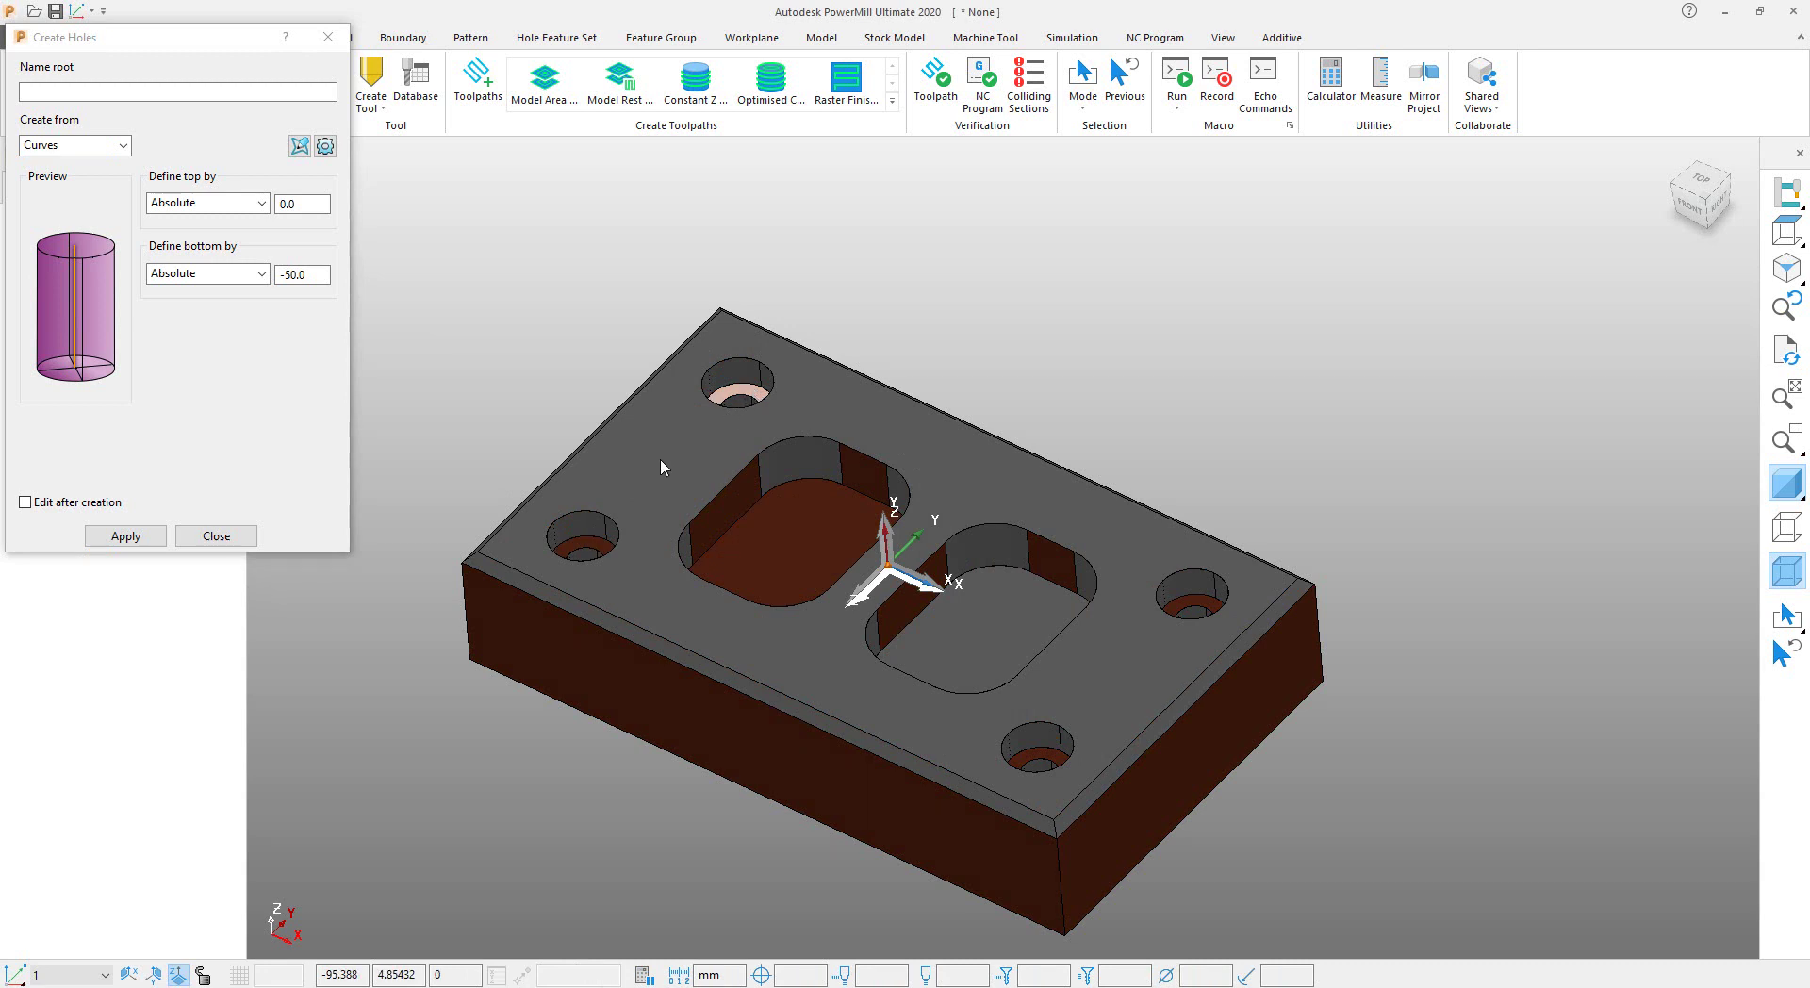
pyautogui.keyDown('shift'); pyautogui.click(573, 549); pyautogui.keyUp('shift')
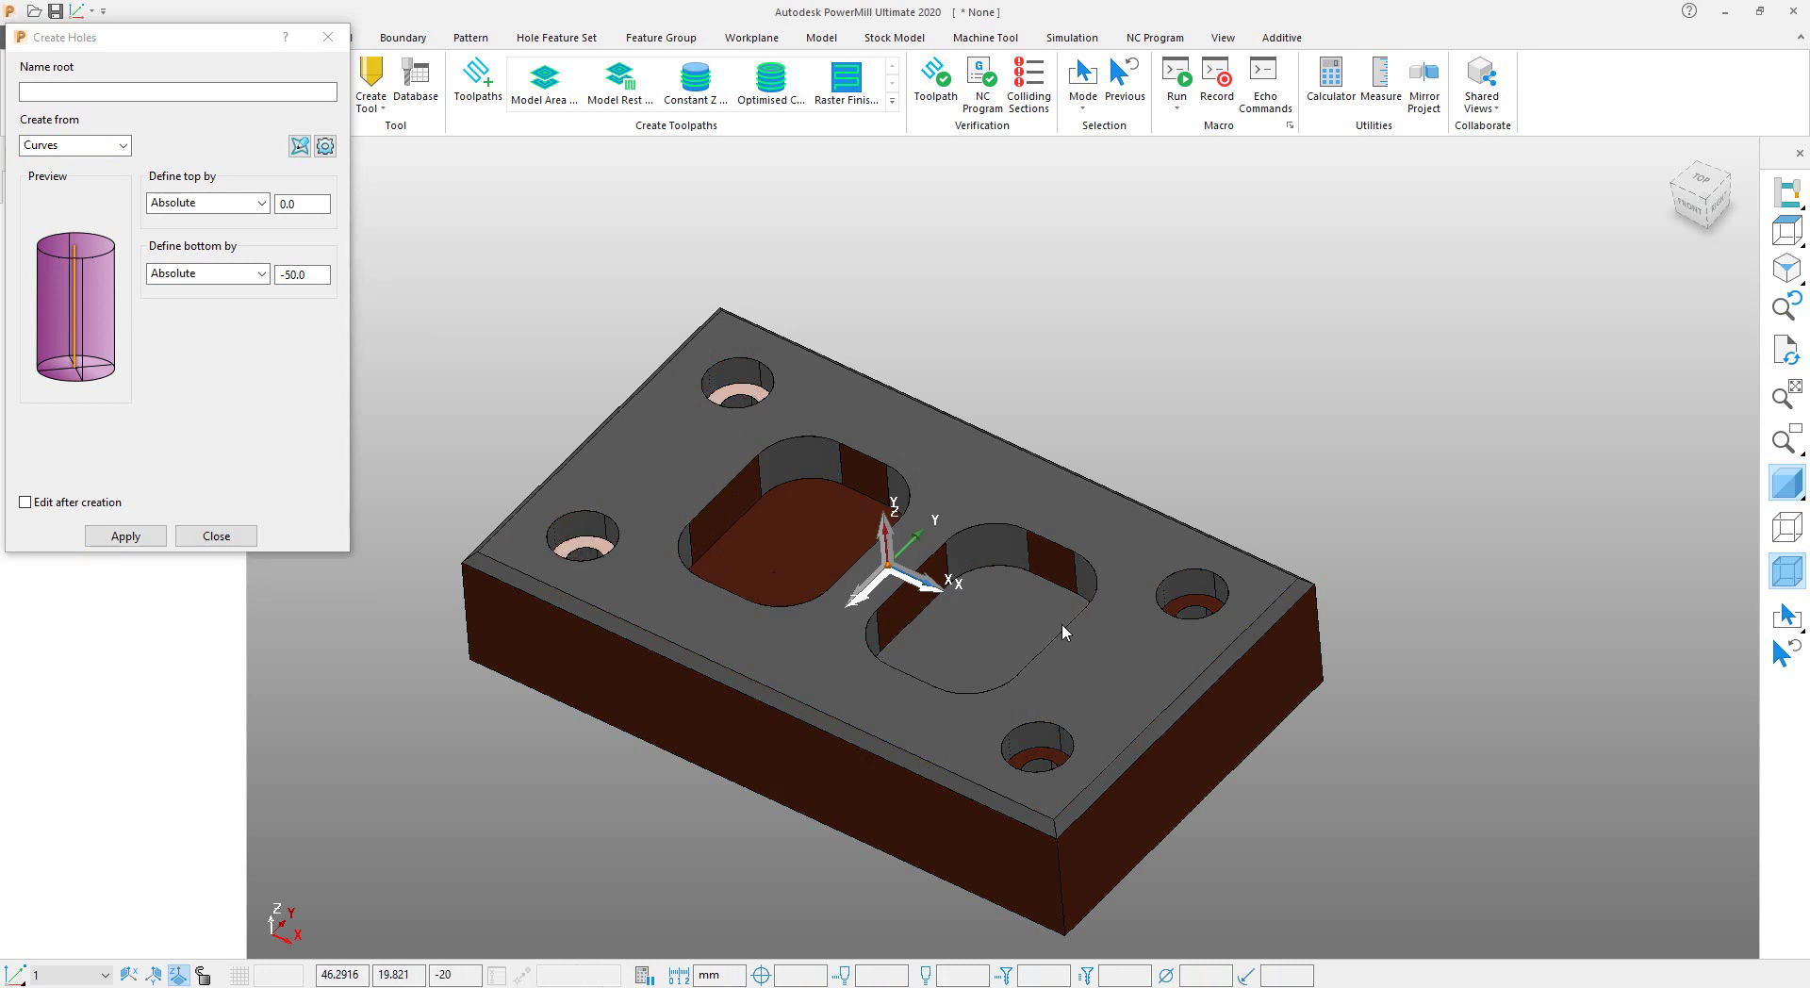
pyautogui.keyDown('shift'); pyautogui.click(1196, 598); pyautogui.keyUp('shift')
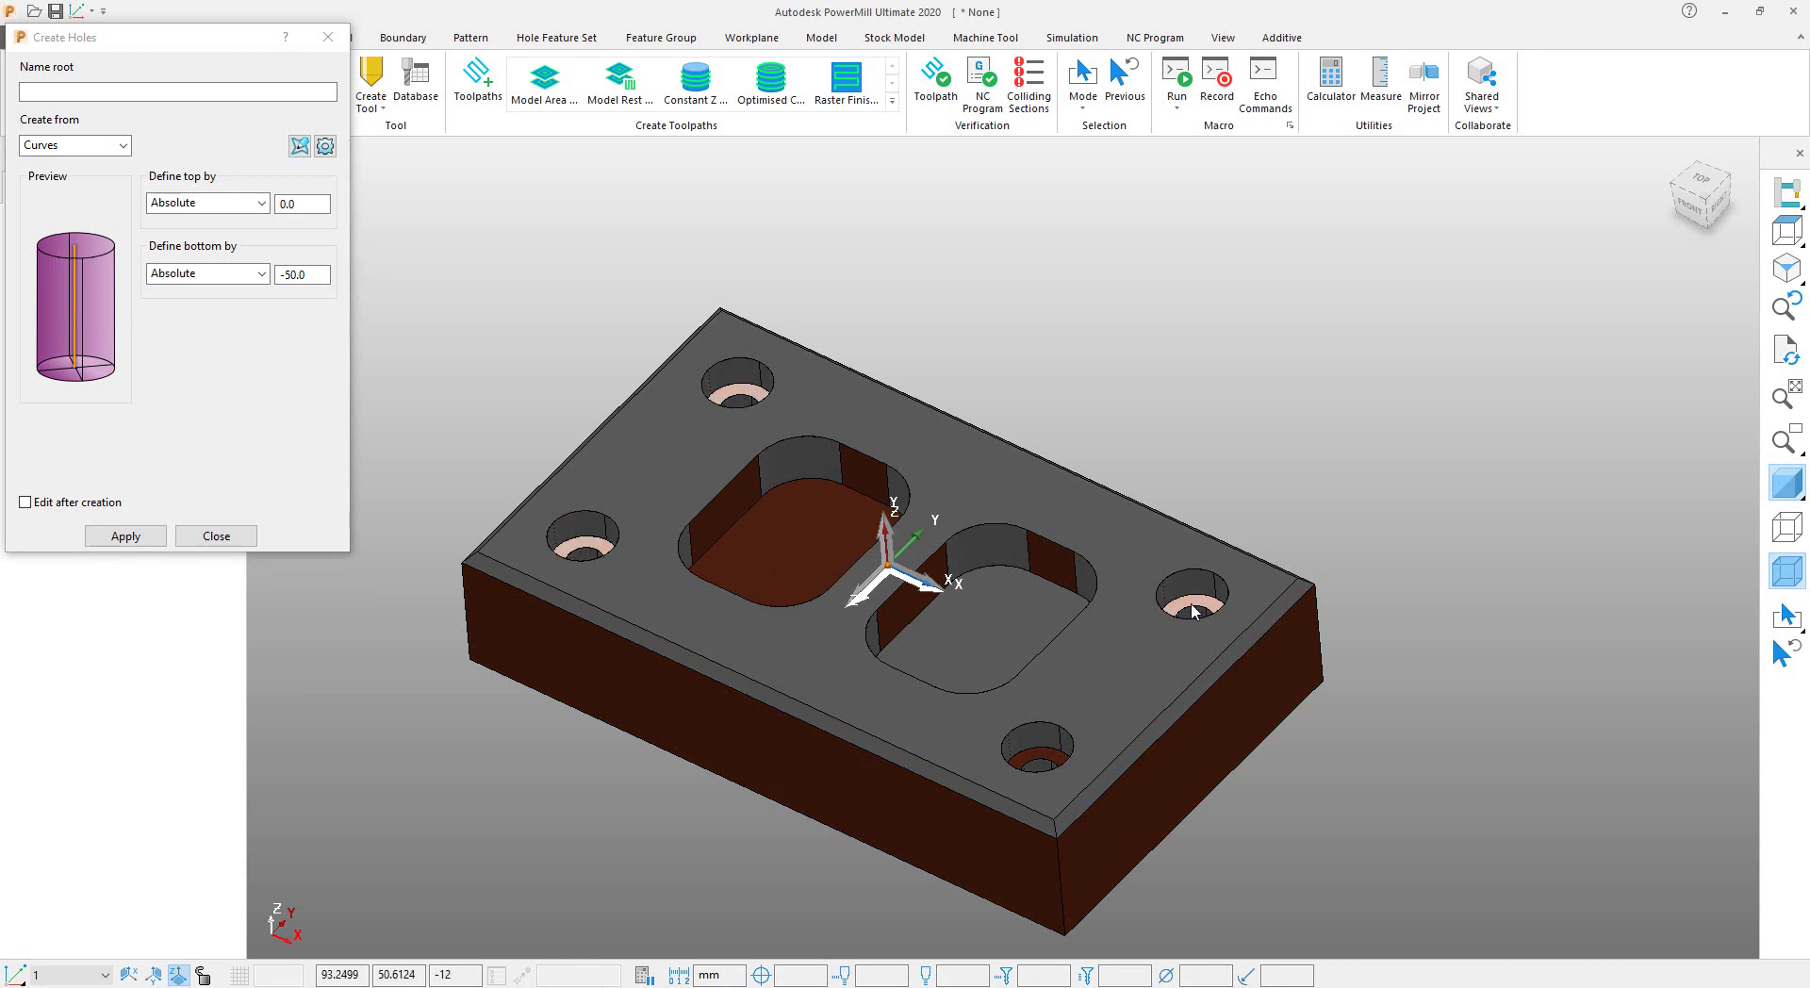
pyautogui.keyDown('shift'); pyautogui.click(1020, 756); pyautogui.keyUp('shift')
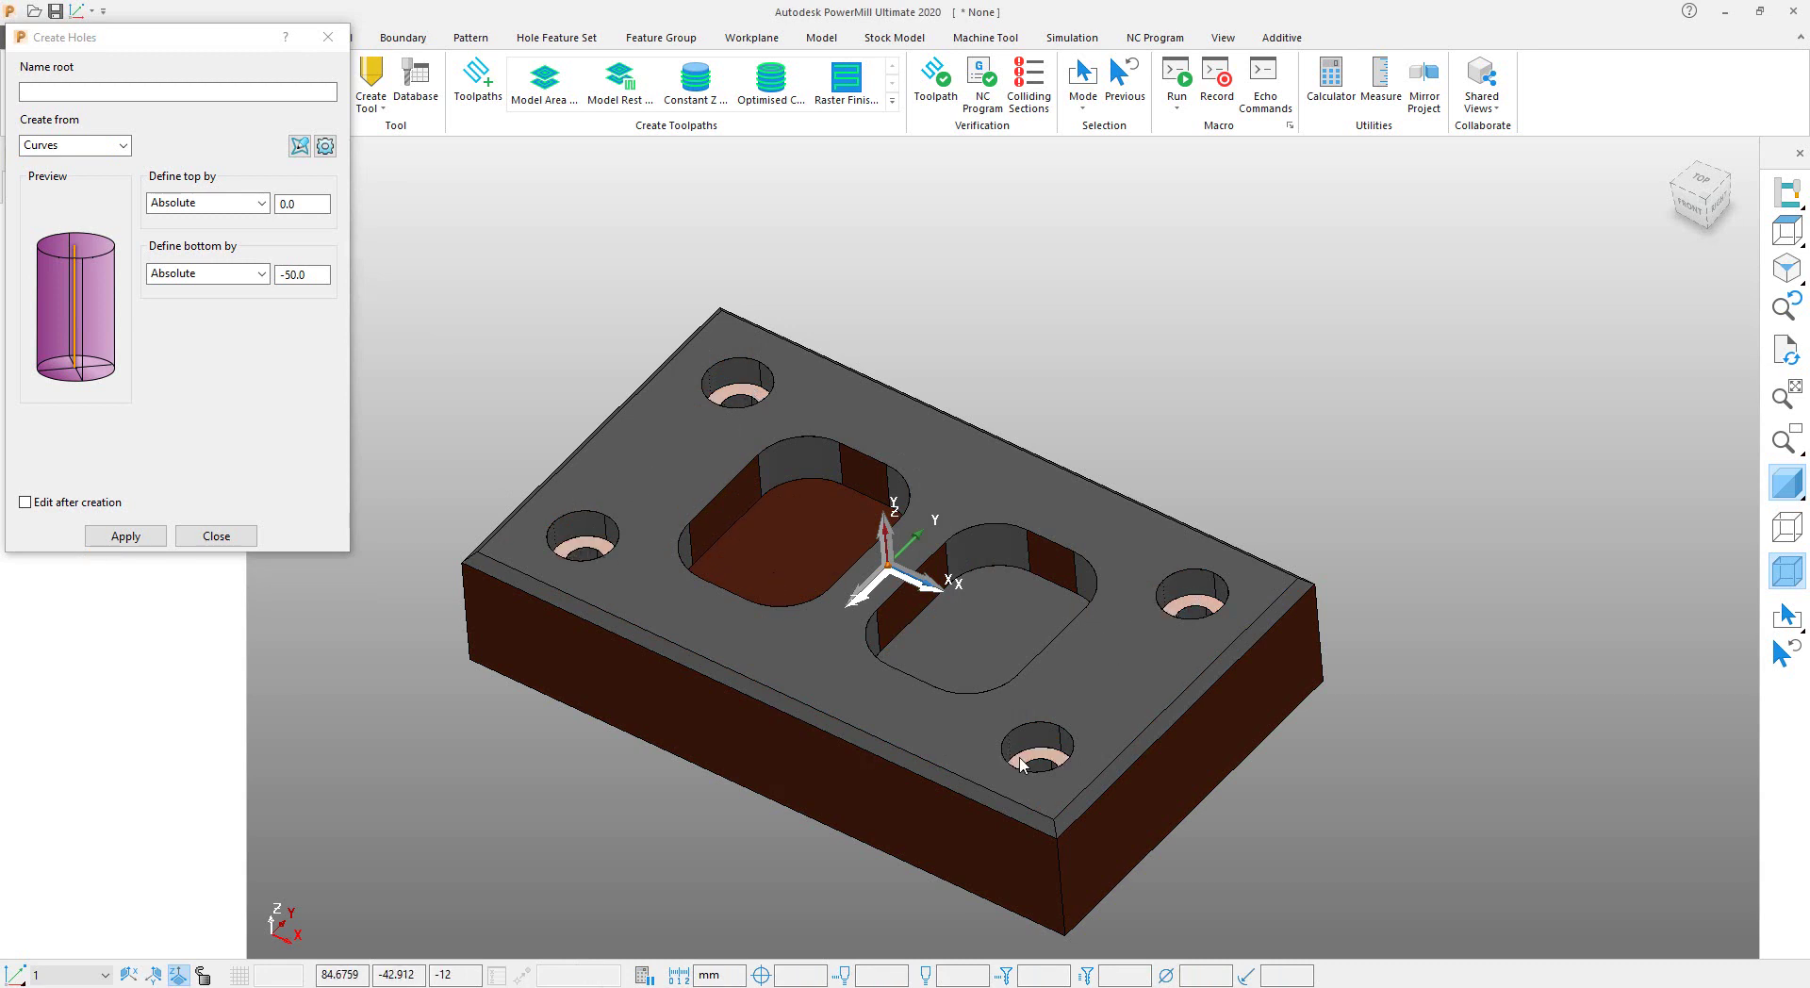
pyautogui.click(130, 542)
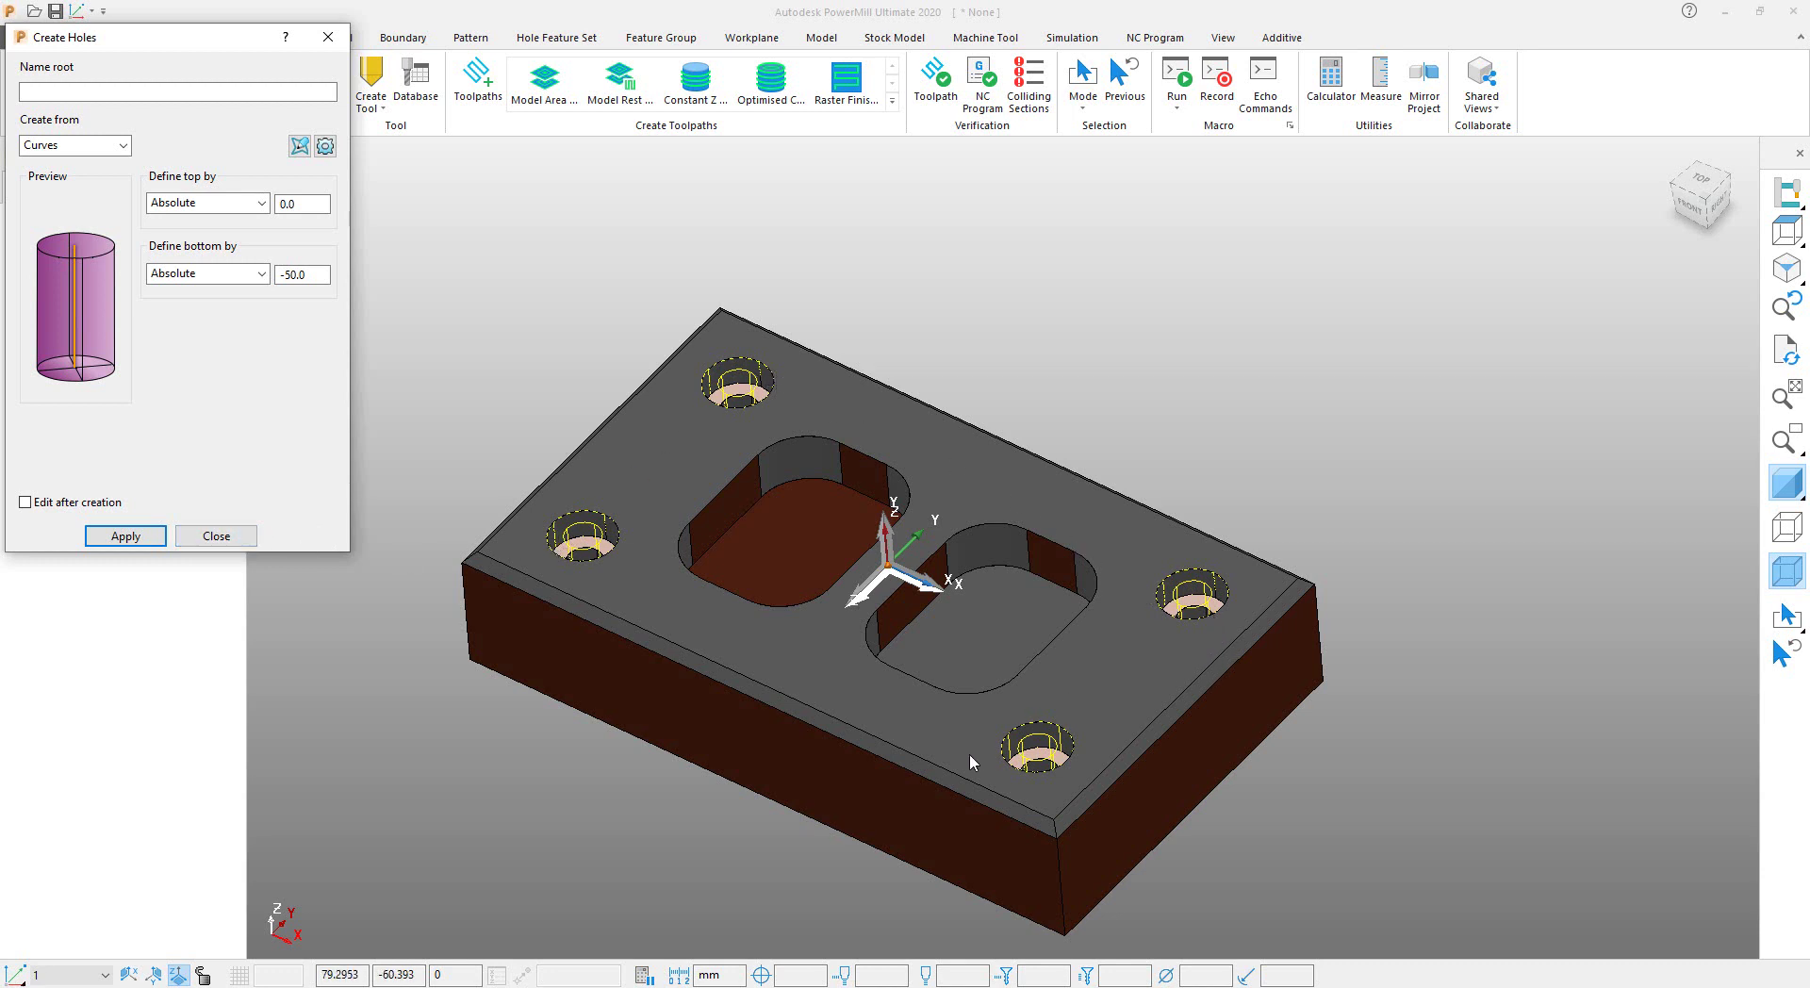
pyautogui.click(199, 538)
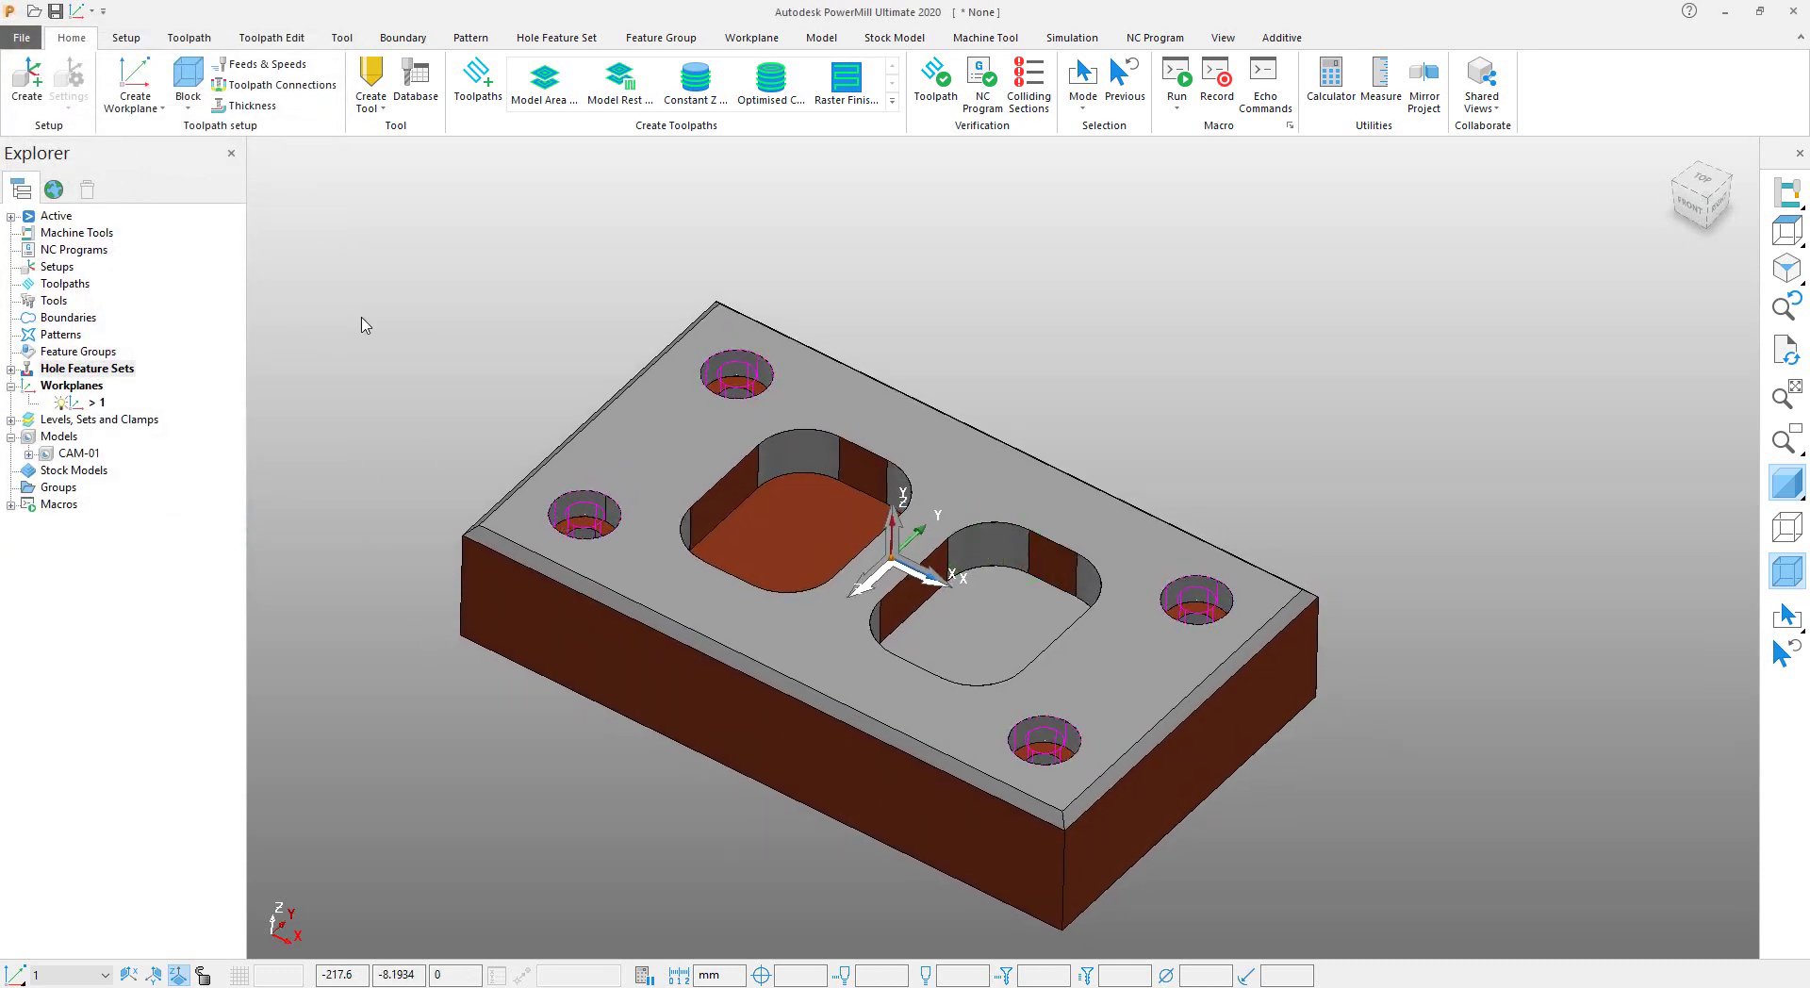
# Define a box stock block in the active workplane, calculated from the model with 0.0 expansion.
pyautogui.moveTo(366, 325)
pyautogui.mouseDown(button='middle')
pyautogui.moveTo(380, 560)
pyautogui.moveTo(500, 677)
pyautogui.moveTo(415, 532)
pyautogui.mouseUp(button='middle')
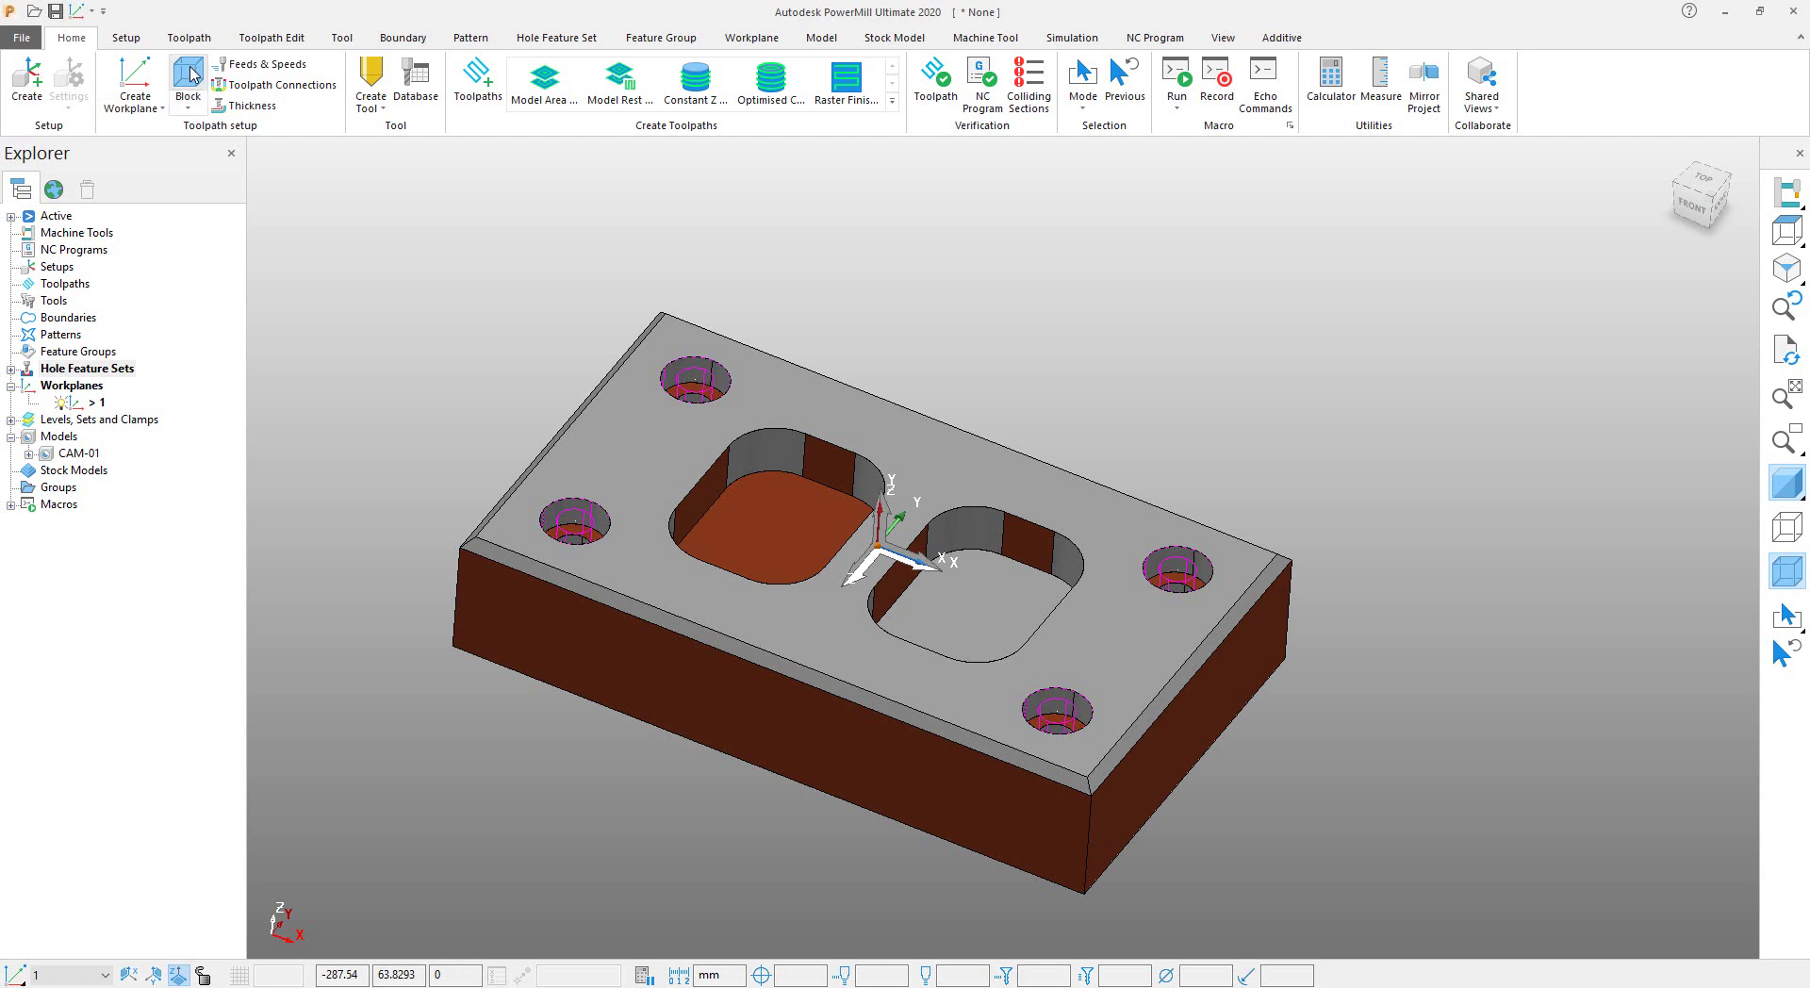
pyautogui.click(190, 75)
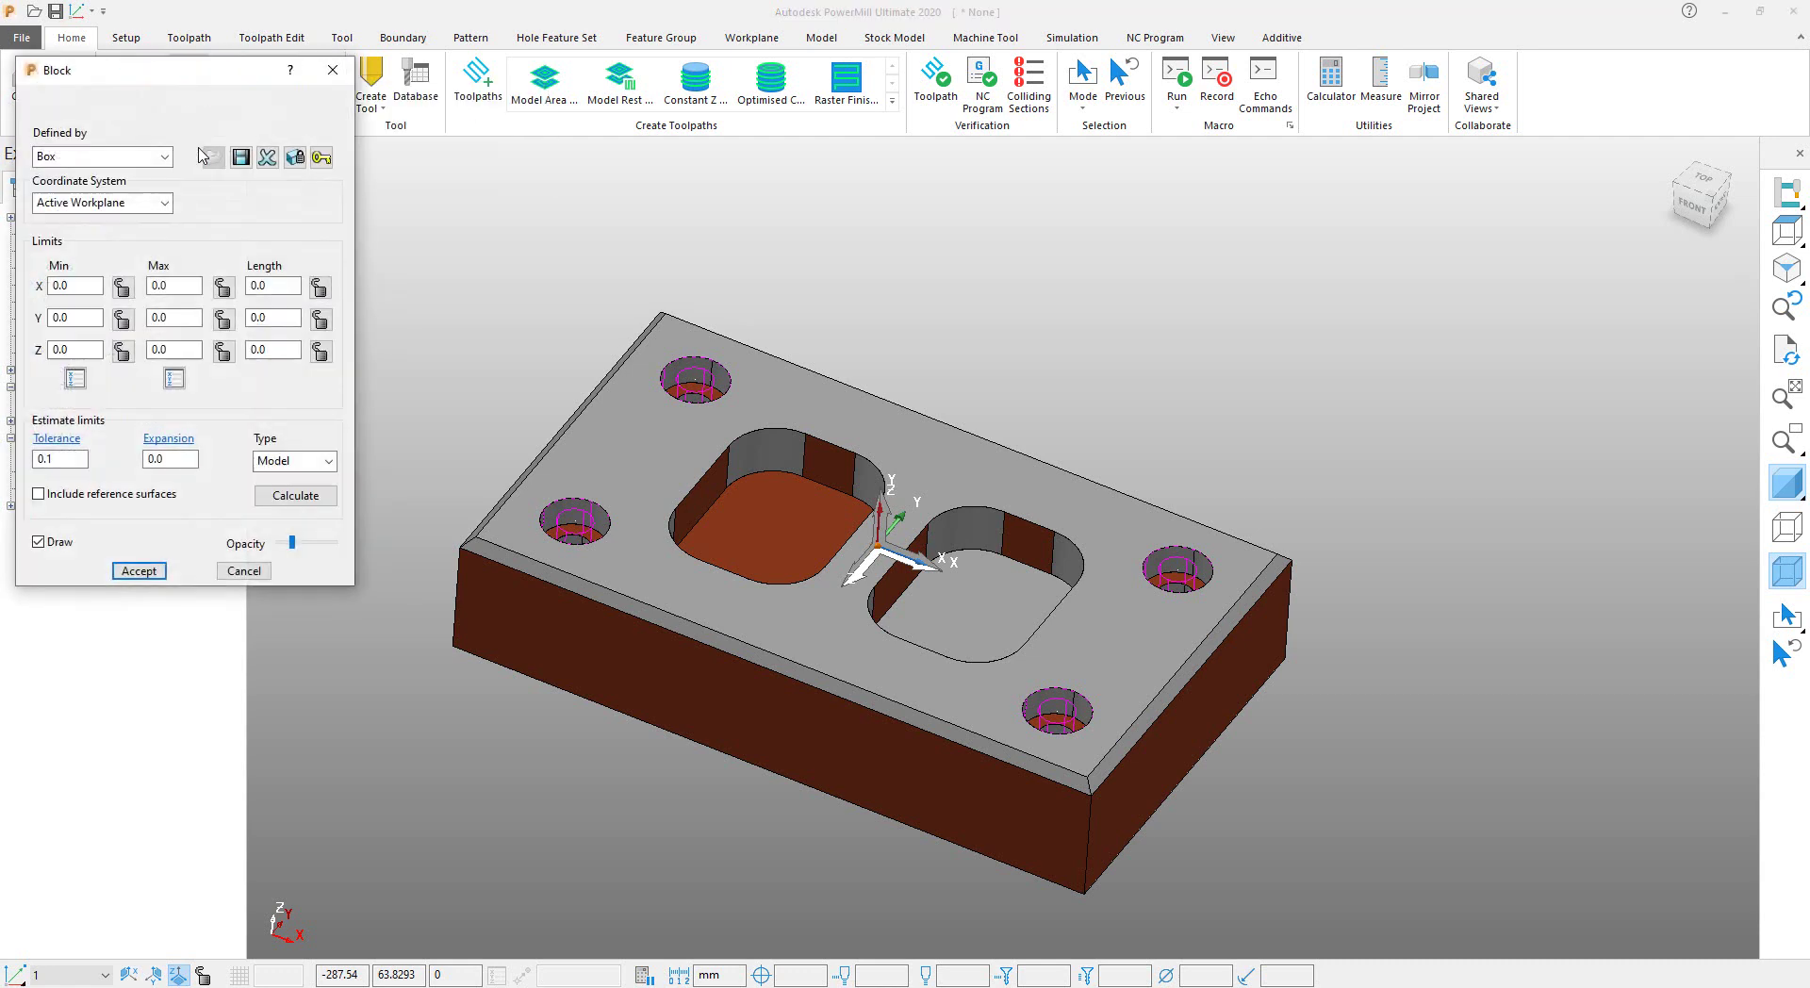
pyautogui.click(295, 496)
pyautogui.moveTo(534, 598)
pyautogui.mouseDown(button='middle')
pyautogui.moveTo(562, 563)
pyautogui.moveTo(509, 499)
pyautogui.mouseUp(button='middle')
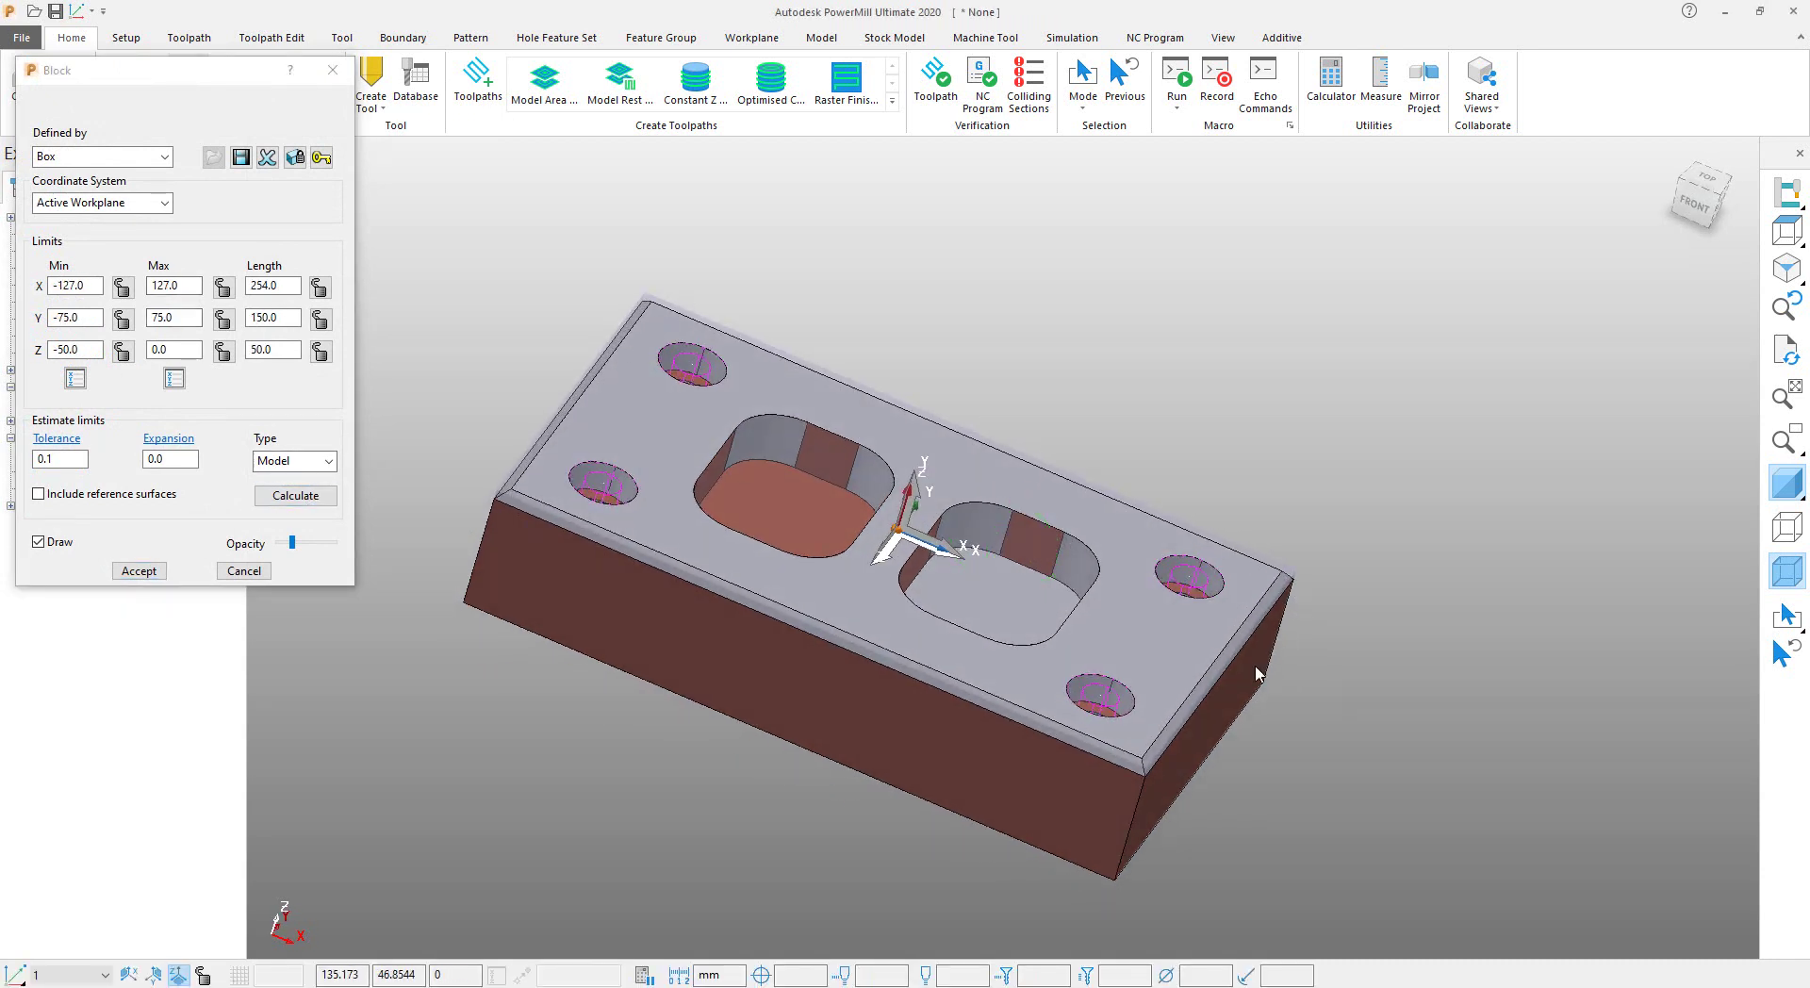
pyautogui.moveTo(519, 556); pyautogui.dragTo(477, 735, button='middle')
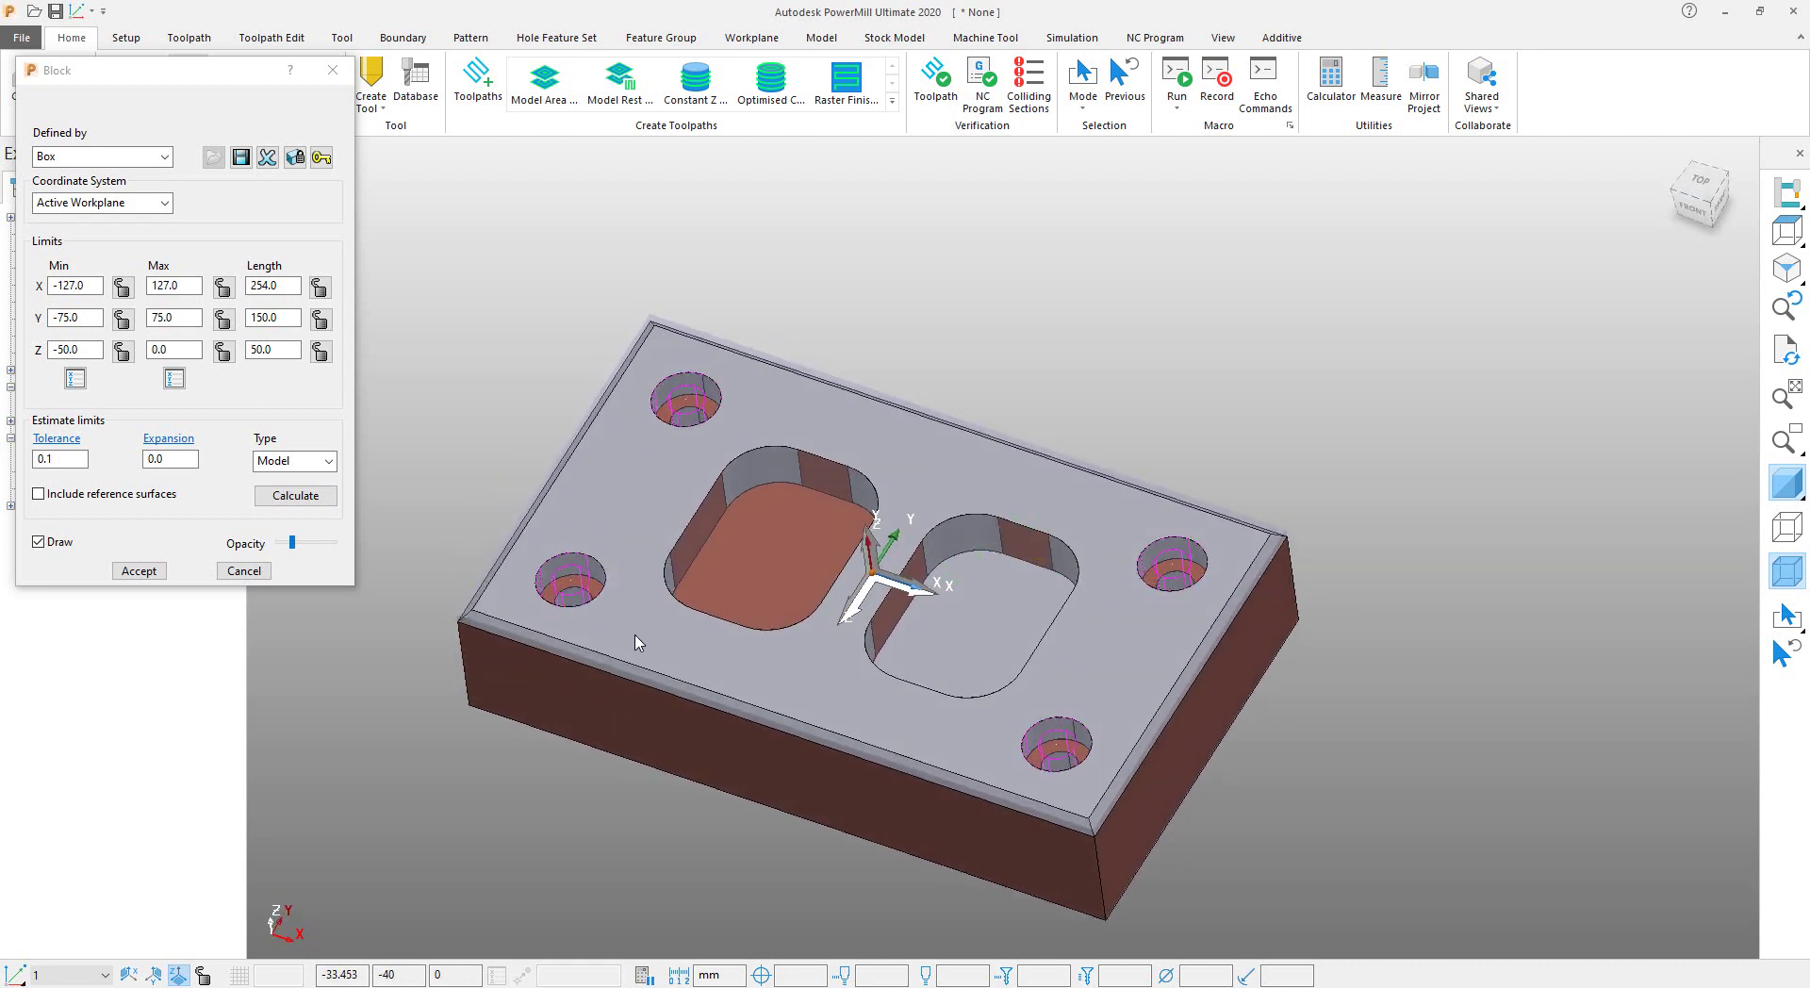
pyautogui.click(139, 570)
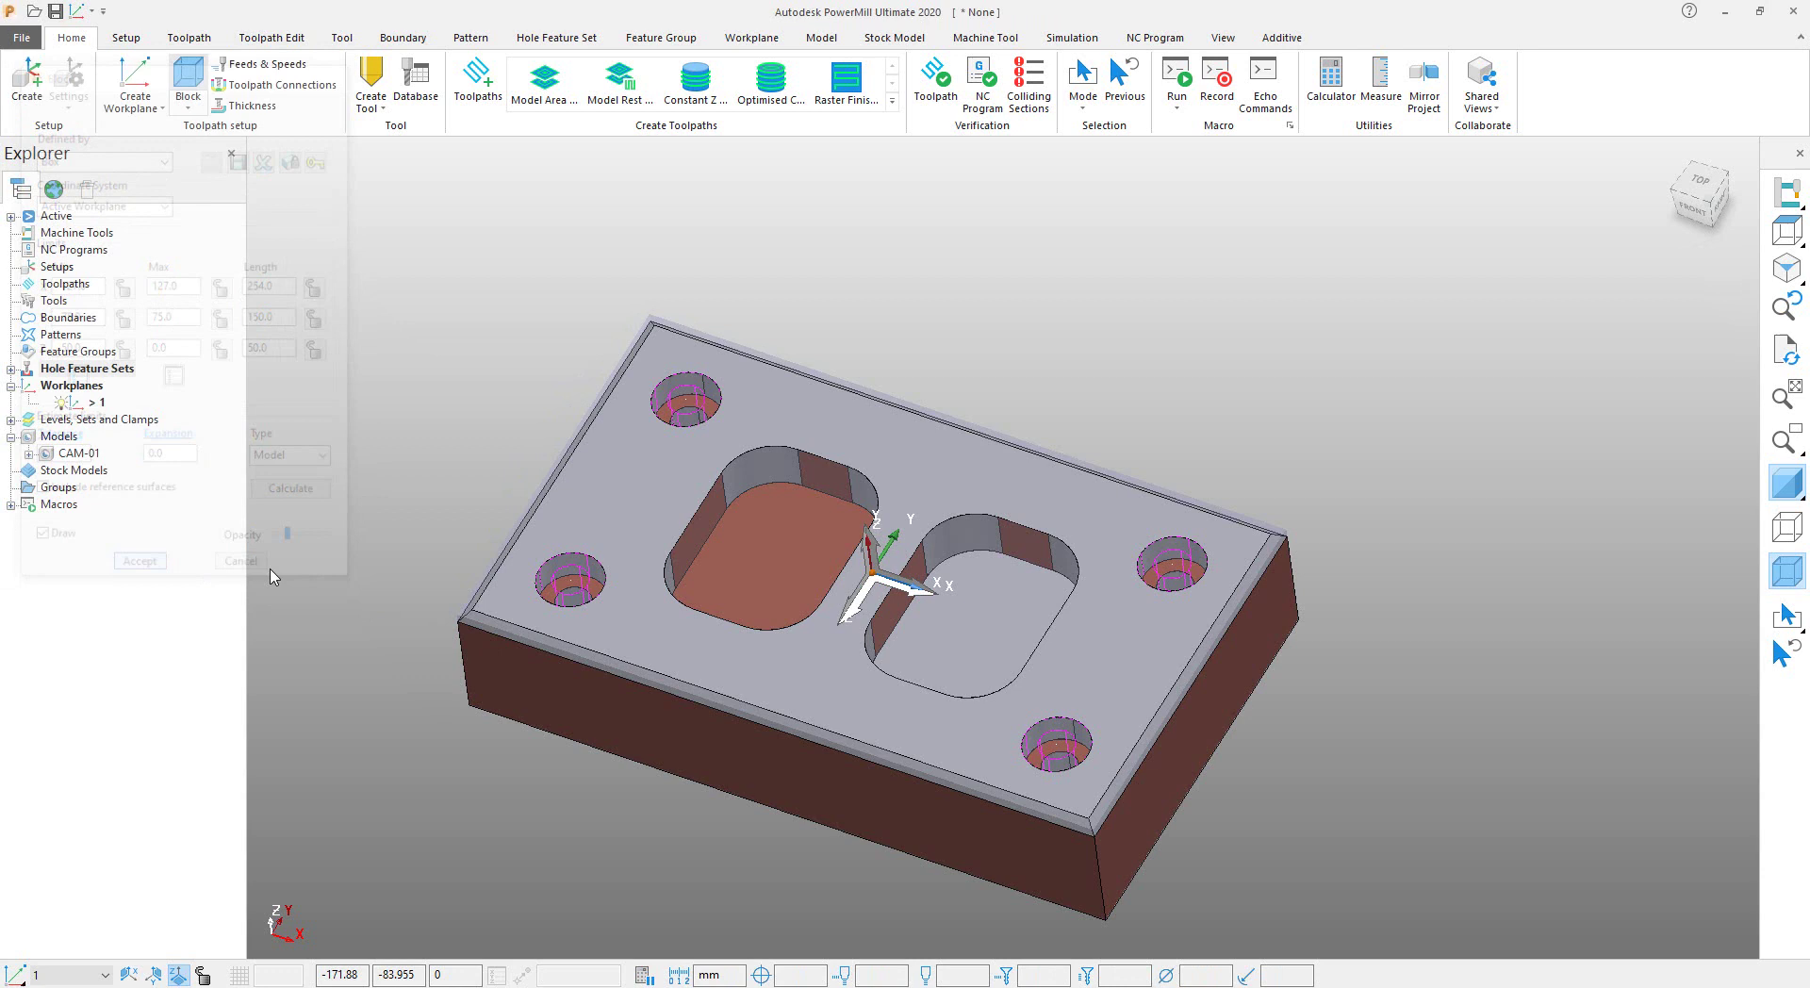
# Start a new drilling toolpath using the Deep Drill strategy.
pyautogui.moveTo(368, 586); pyautogui.dragTo(376, 537, button='middle')
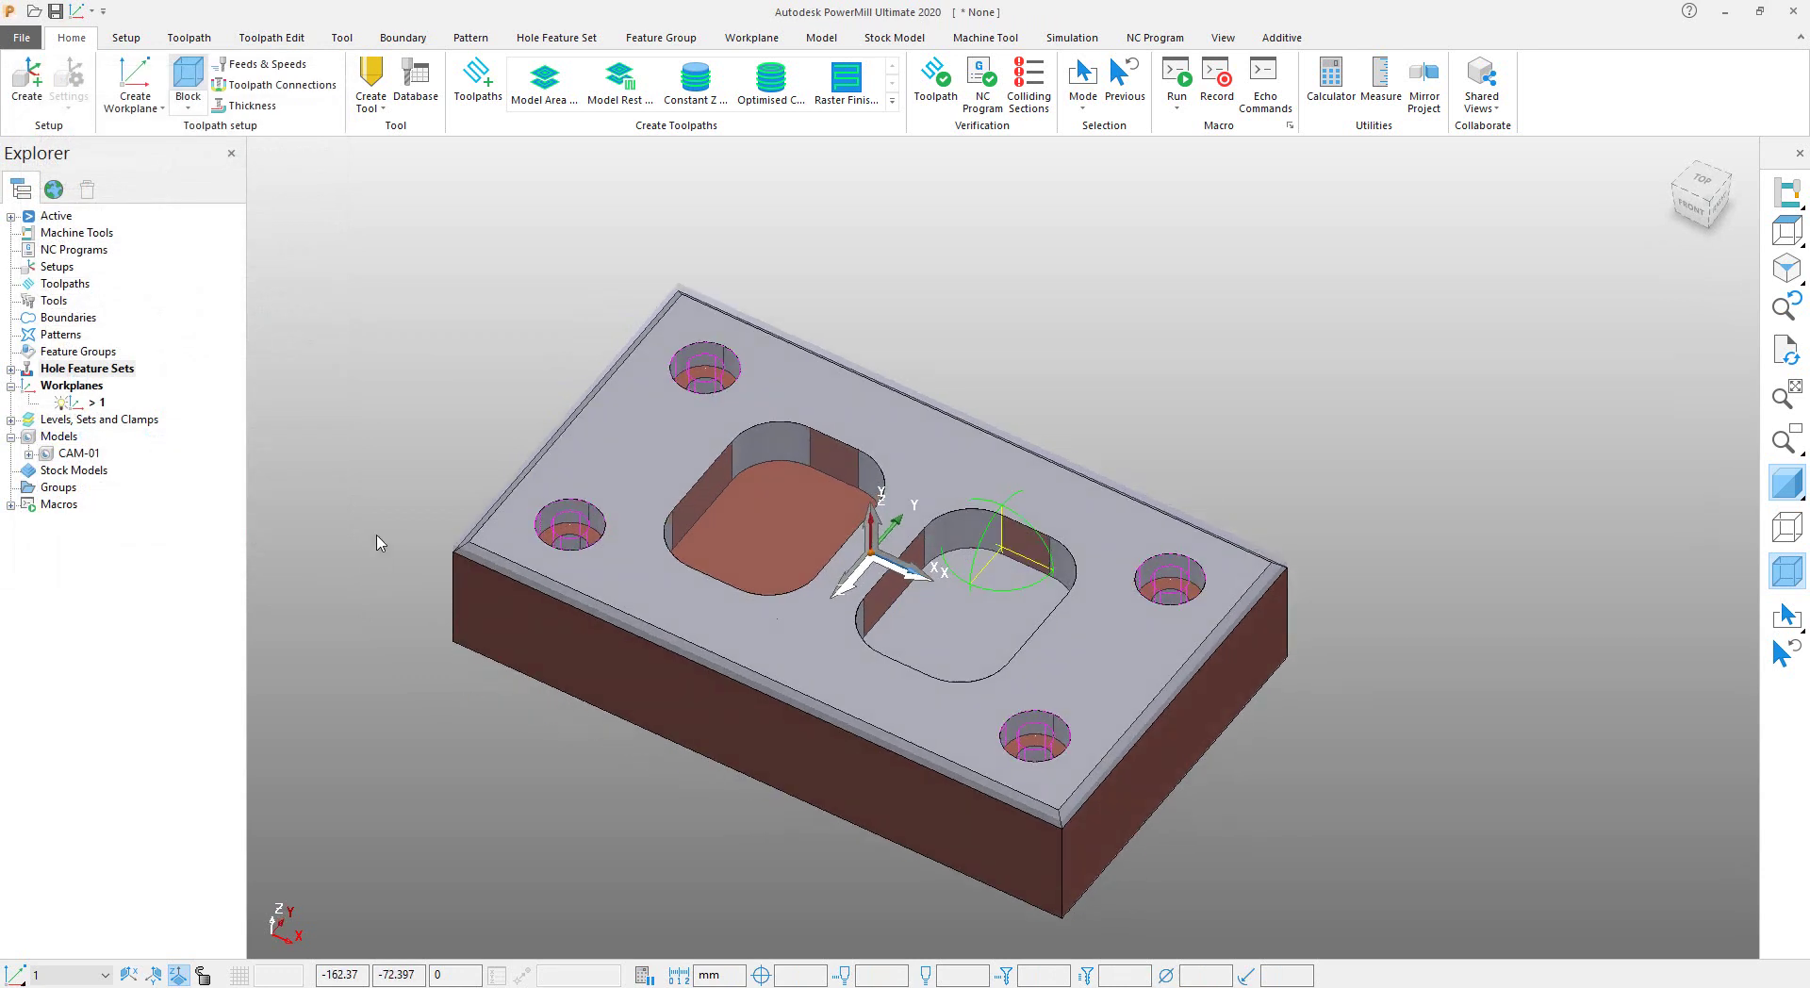
pyautogui.click(491, 99)
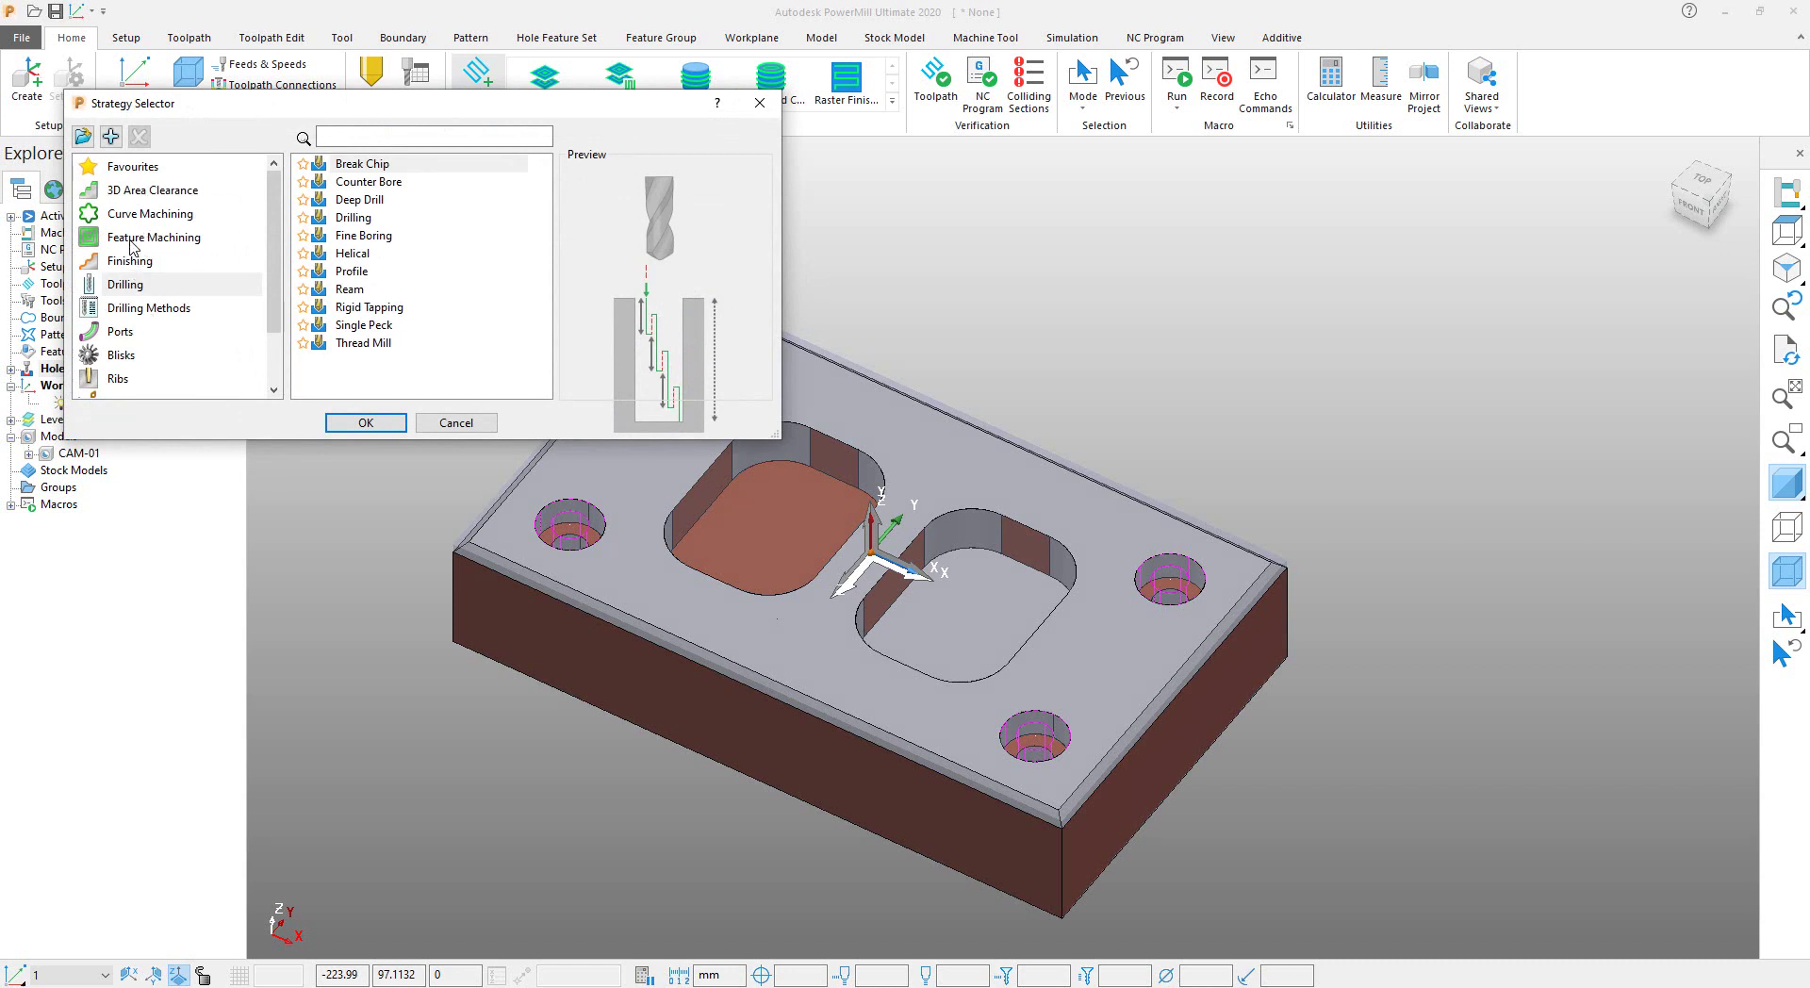
pyautogui.click(129, 309)
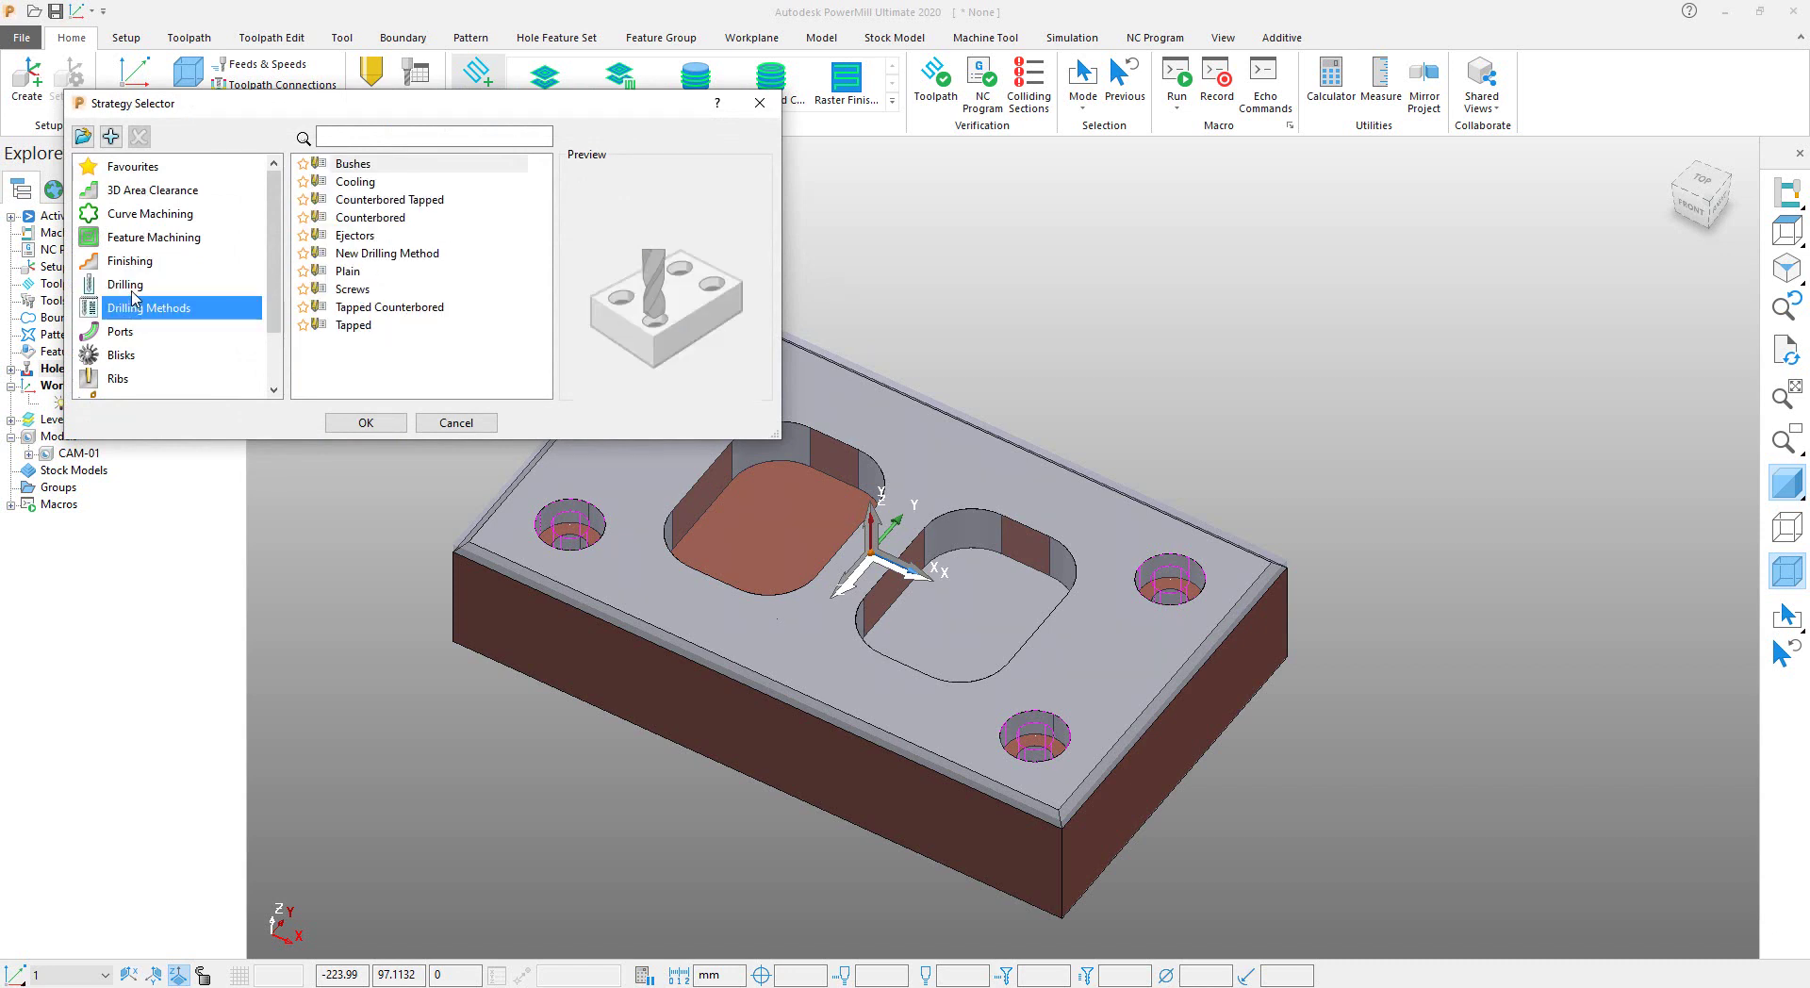
pyautogui.click(134, 288)
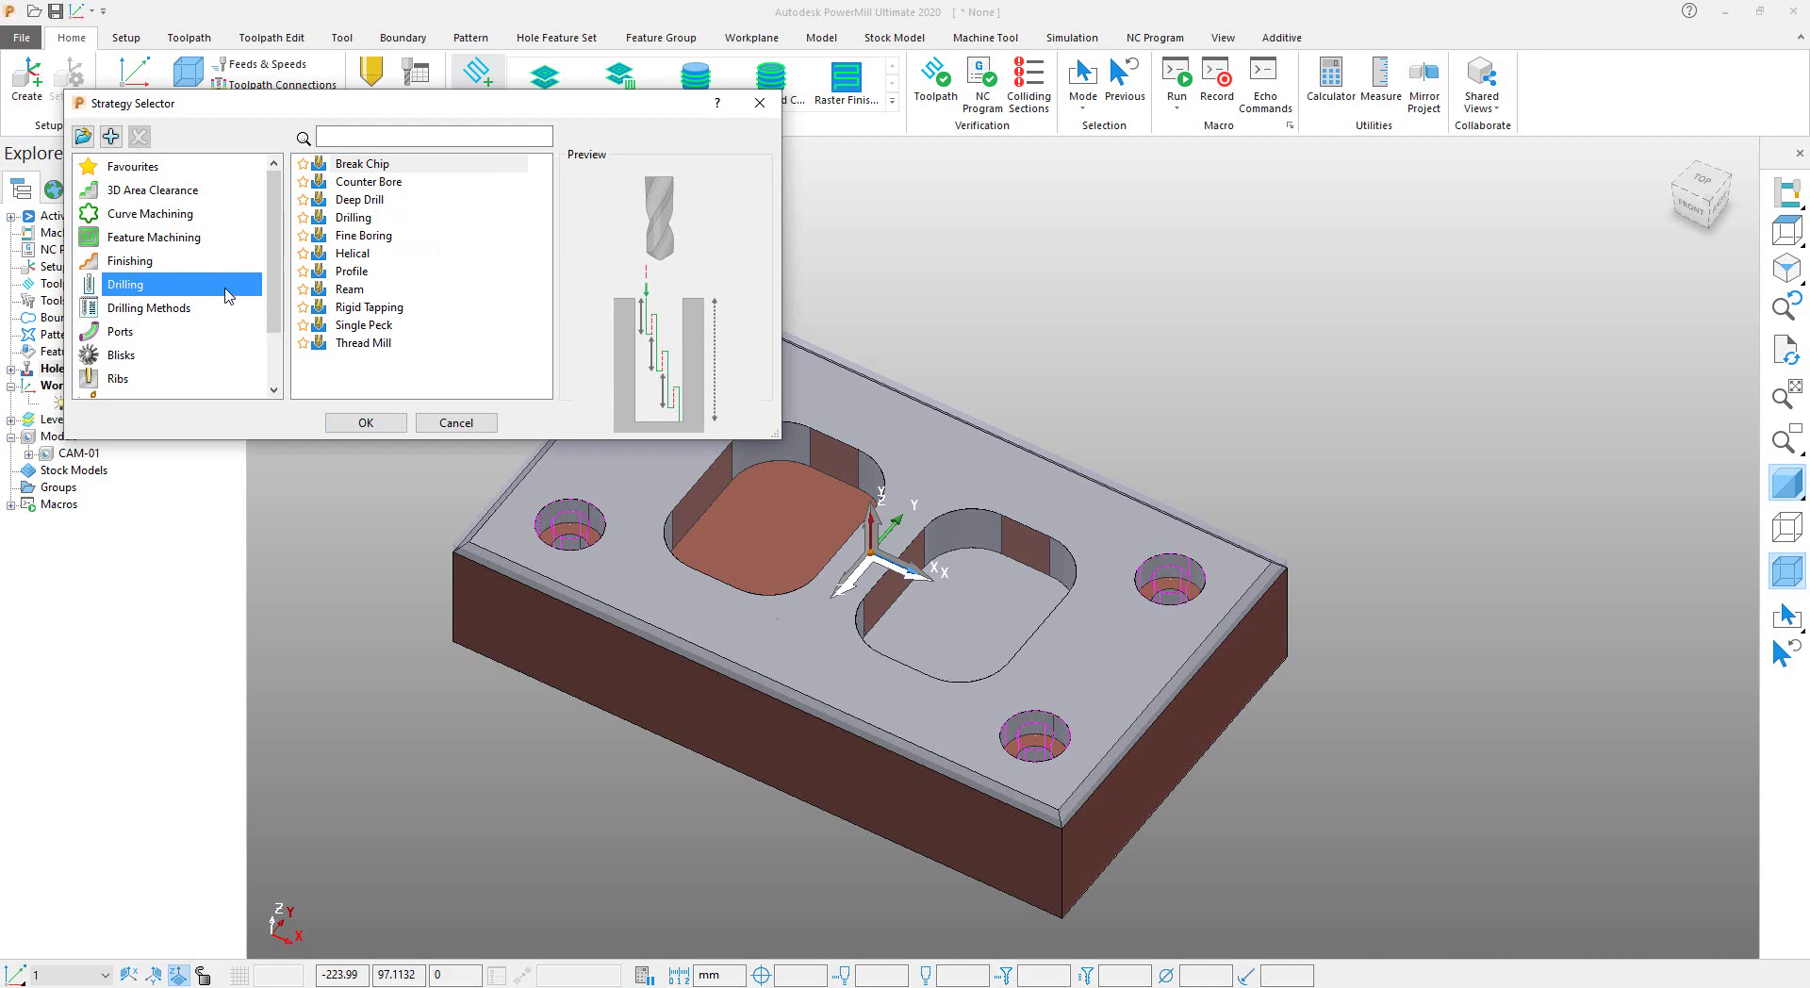
pyautogui.click(364, 202)
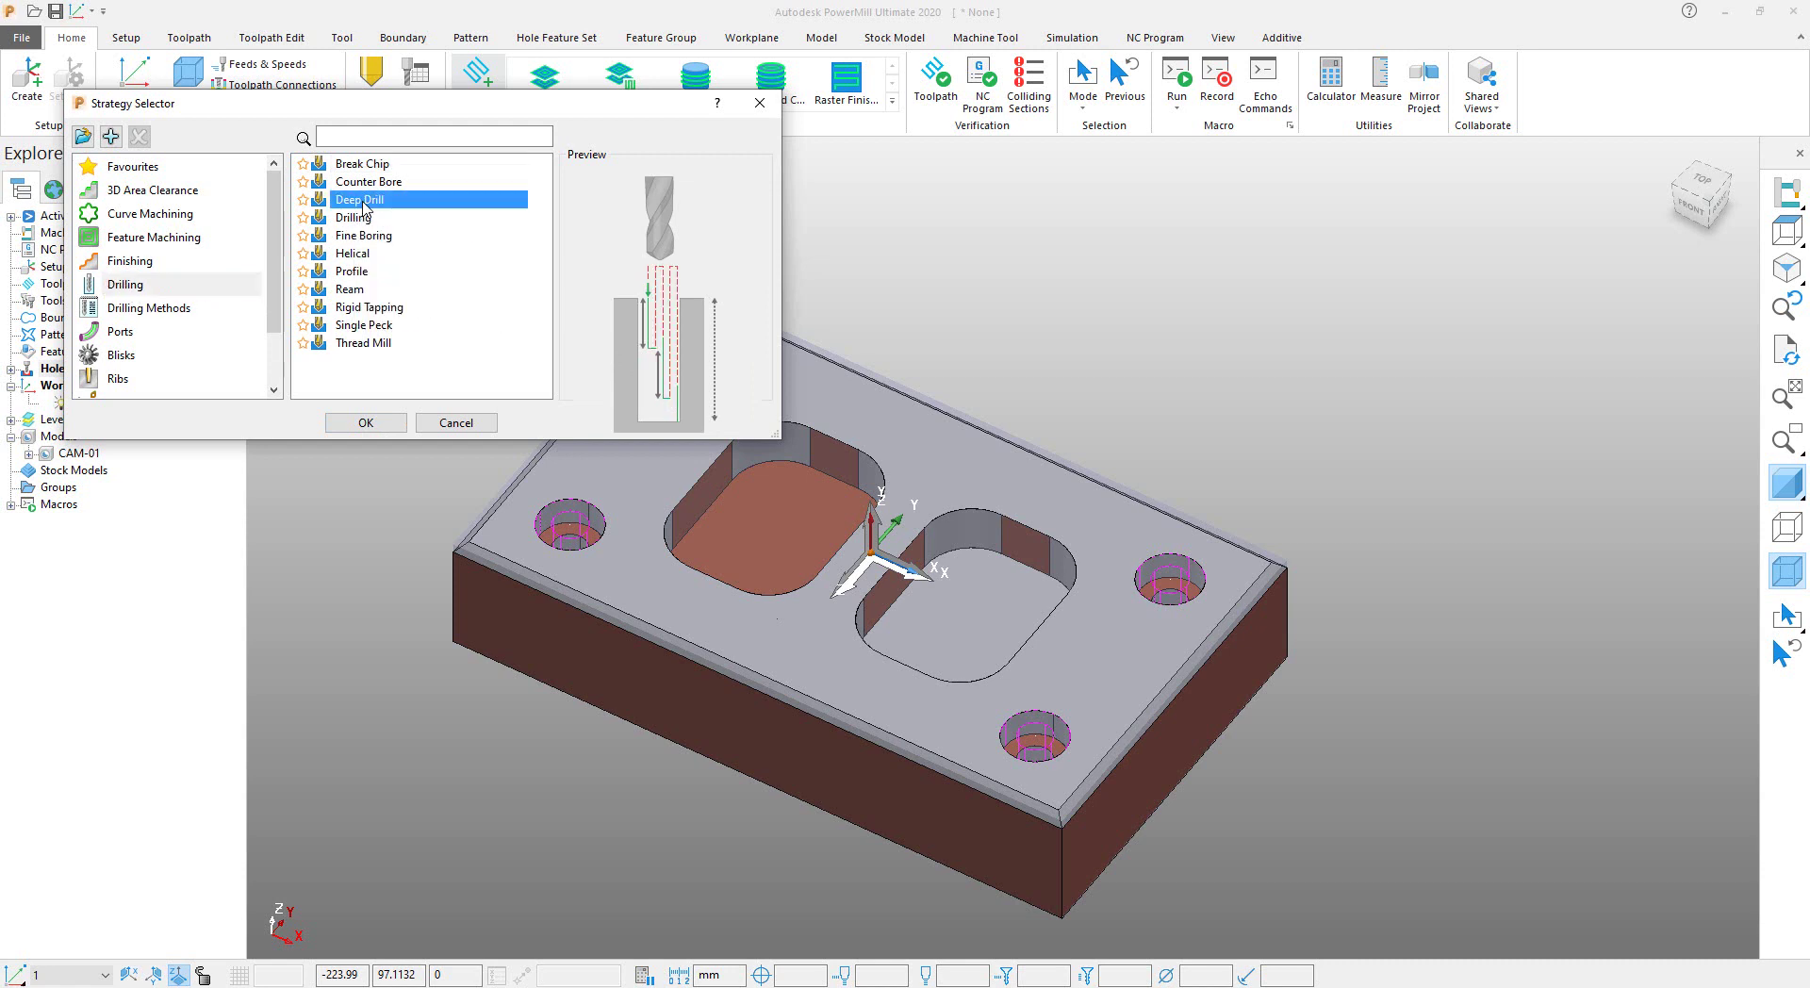
pyautogui.click(366, 423)
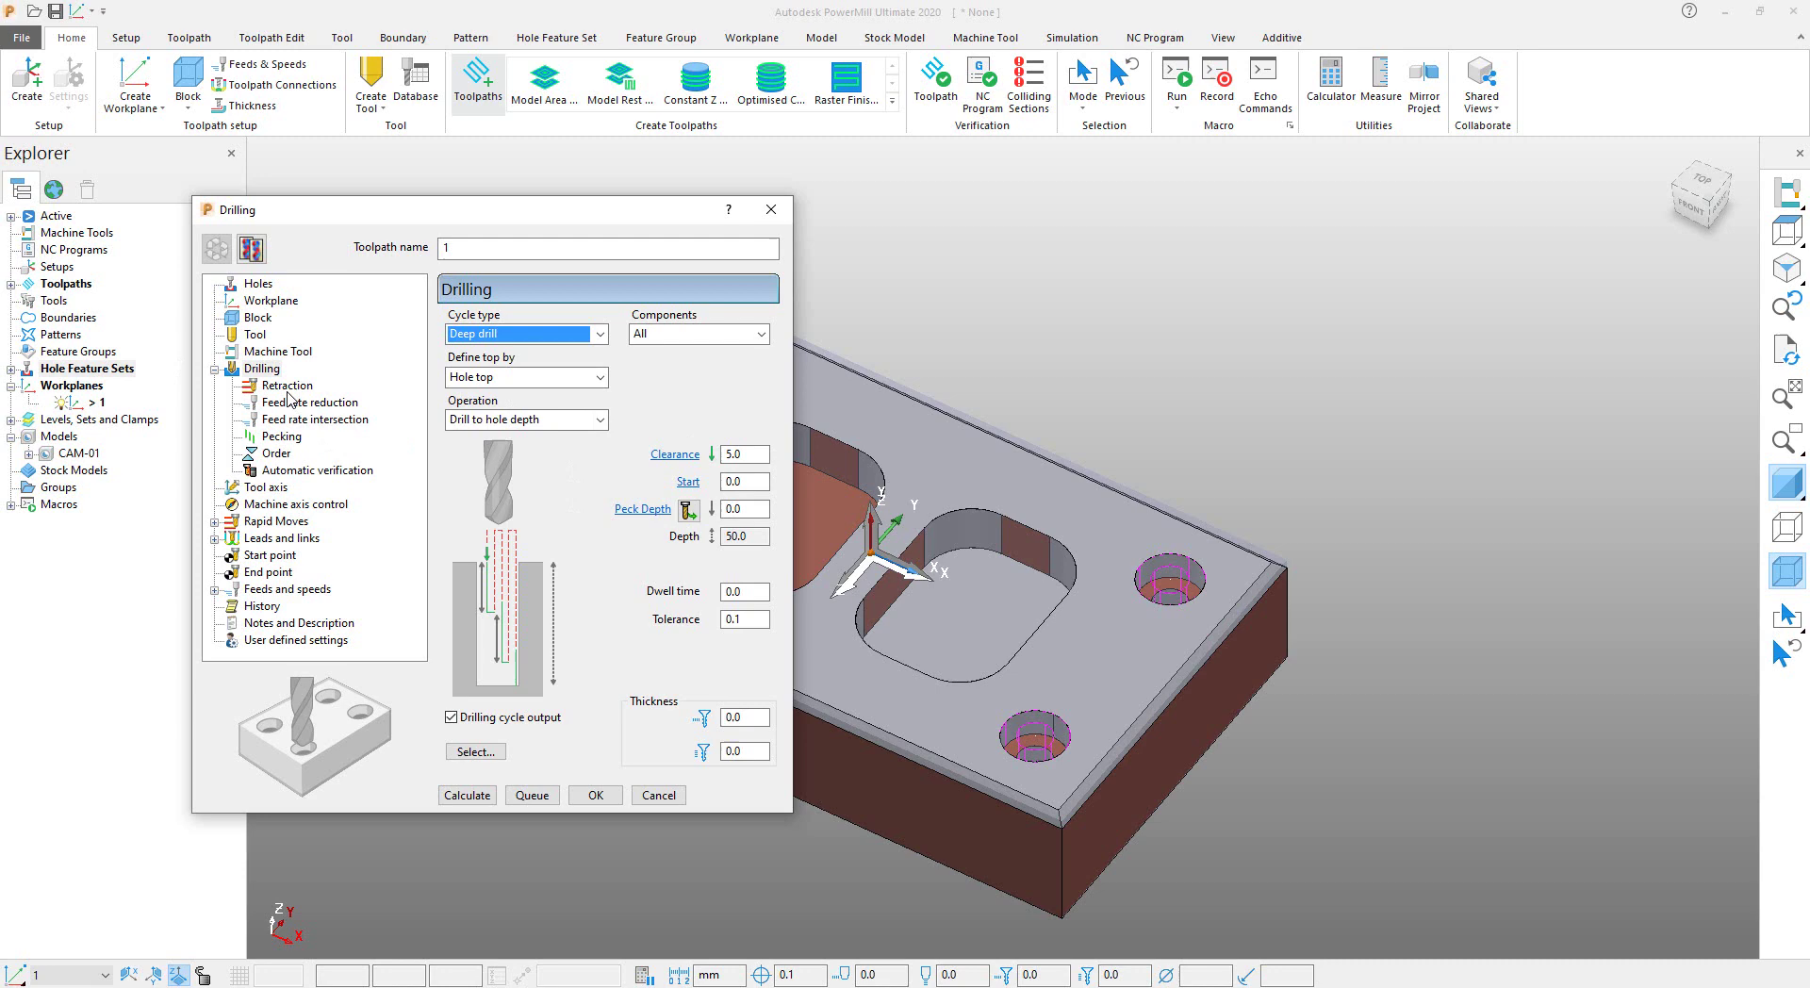
# Check the hole feature set, workplane and block assigned to the drilling toolpath.
pyautogui.click(257, 285)
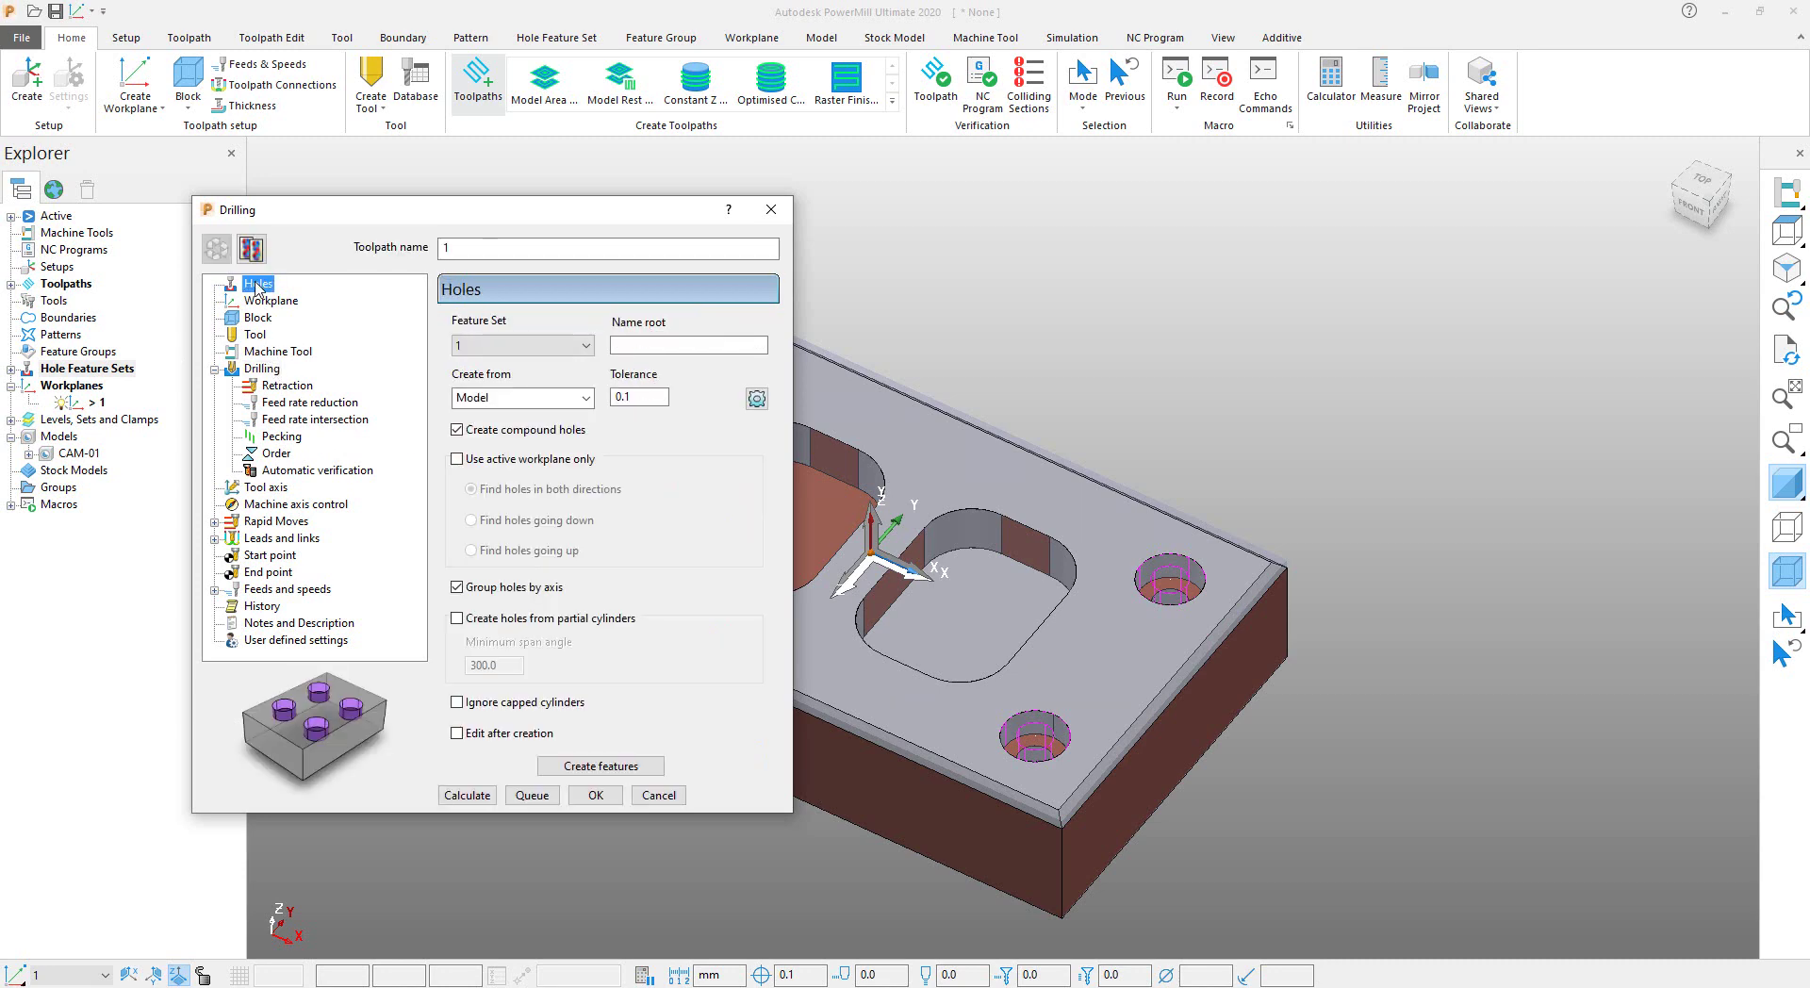
pyautogui.click(504, 355)
pyautogui.click(505, 355)
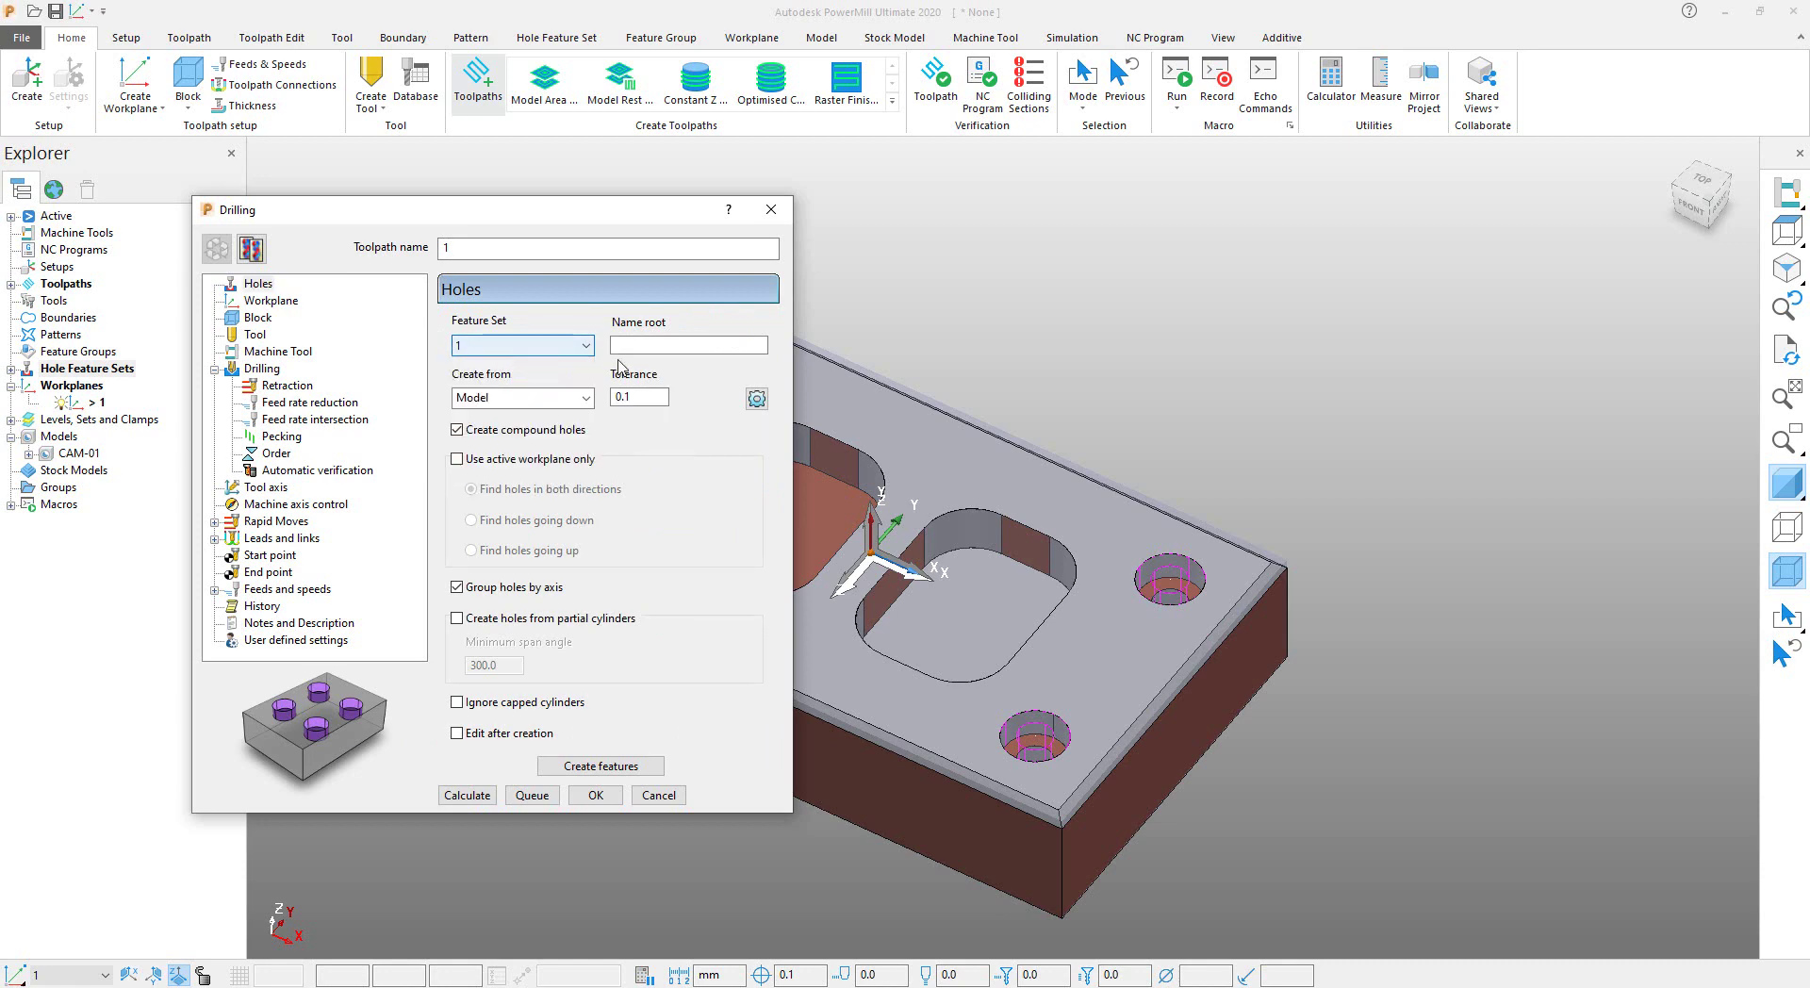
pyautogui.click(281, 302)
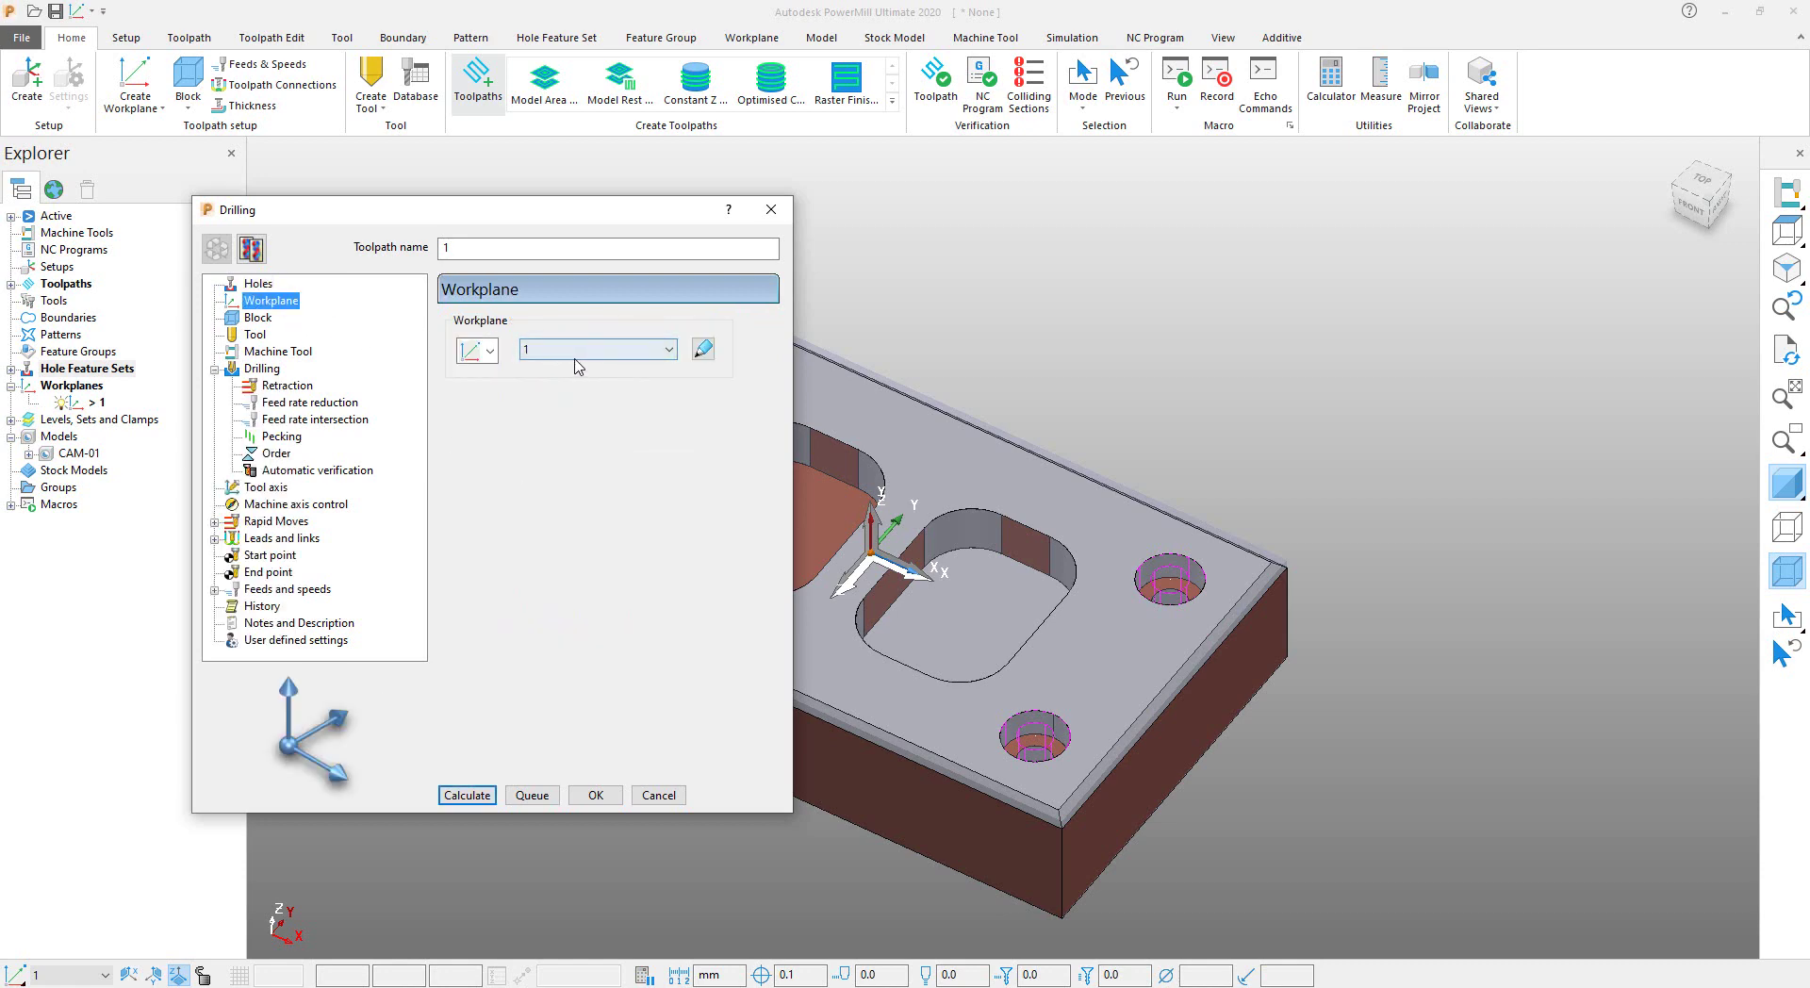
pyautogui.click(257, 318)
# Create a drill tool with a 5 mm diameter for the toolpath.
pyautogui.click(256, 335)
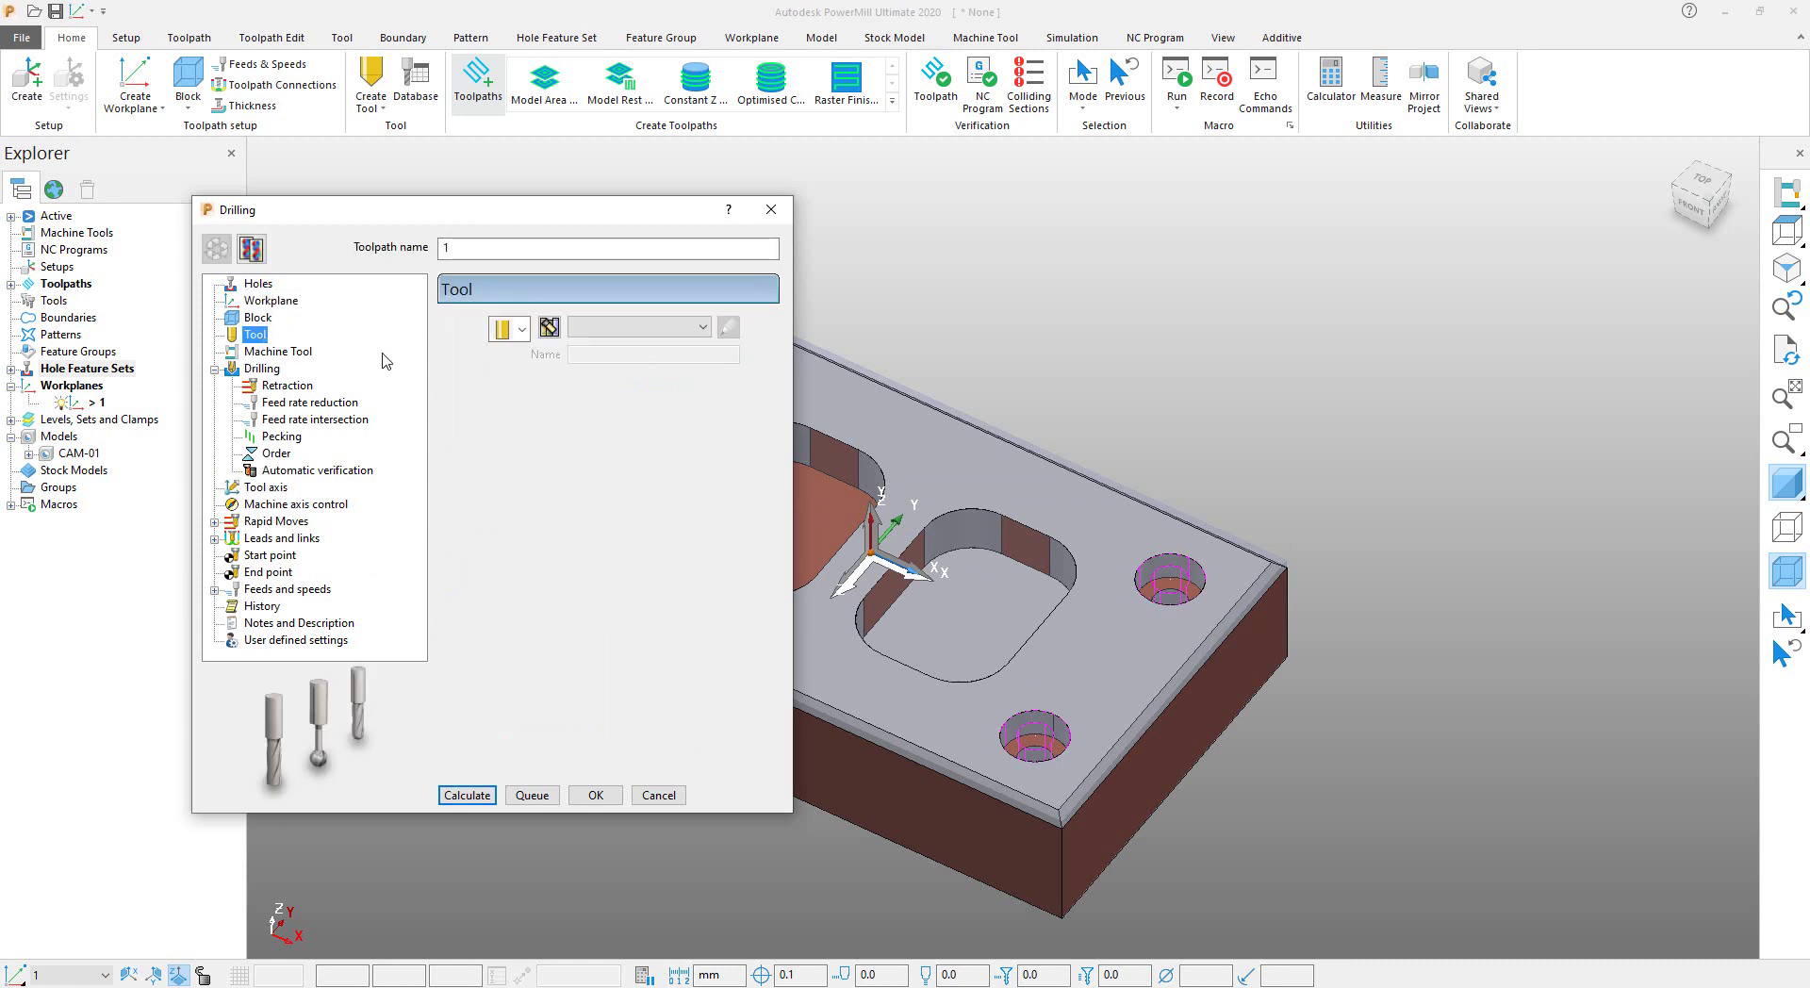
pyautogui.click(522, 330)
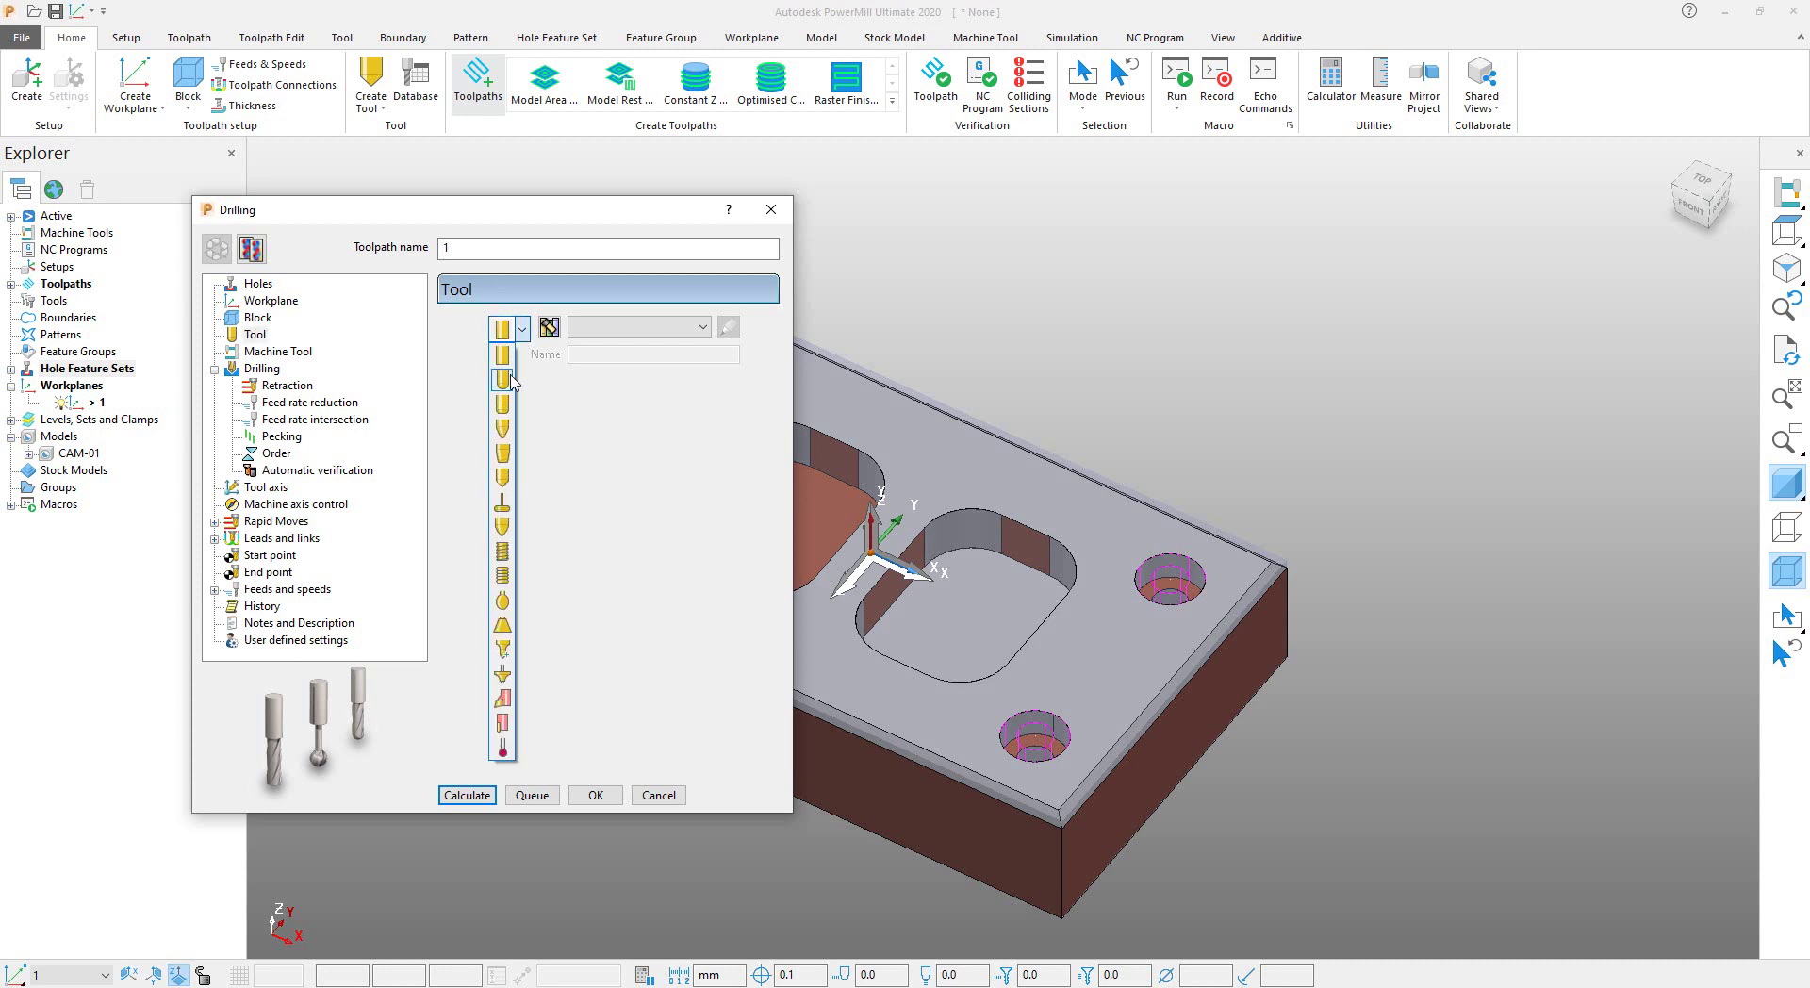
pyautogui.click(502, 479)
pyautogui.click(509, 503)
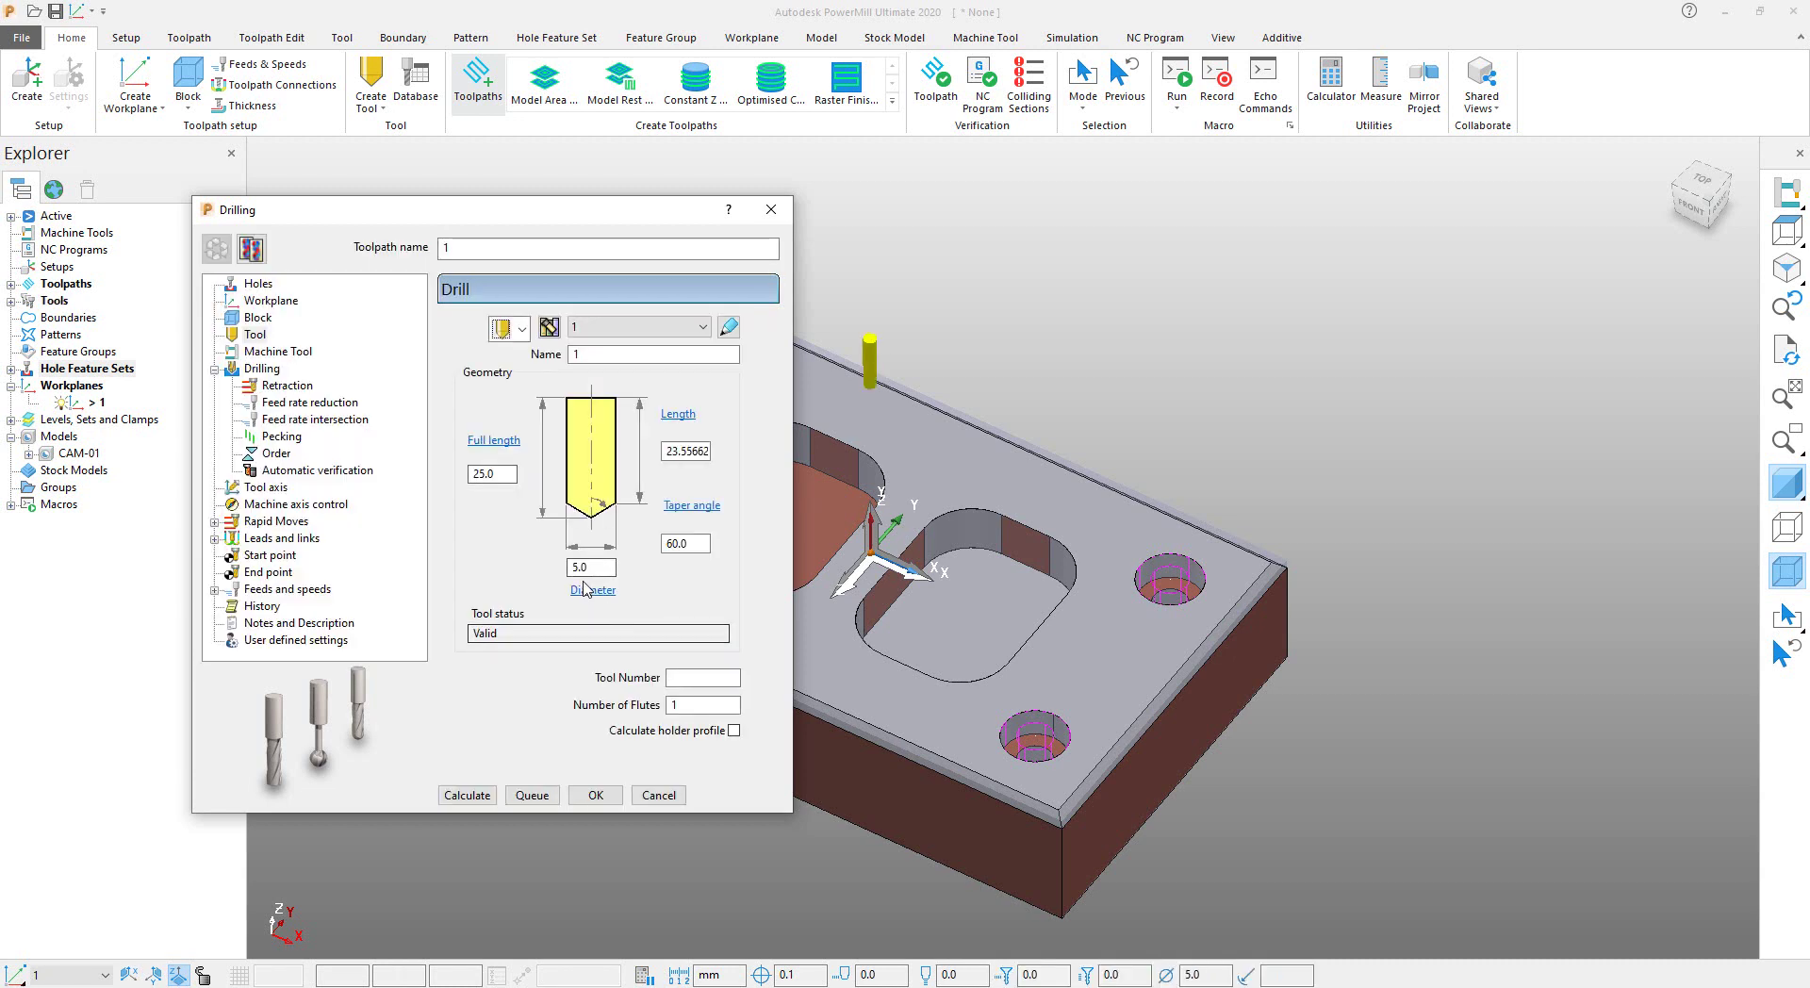
pyautogui.click(607, 569)
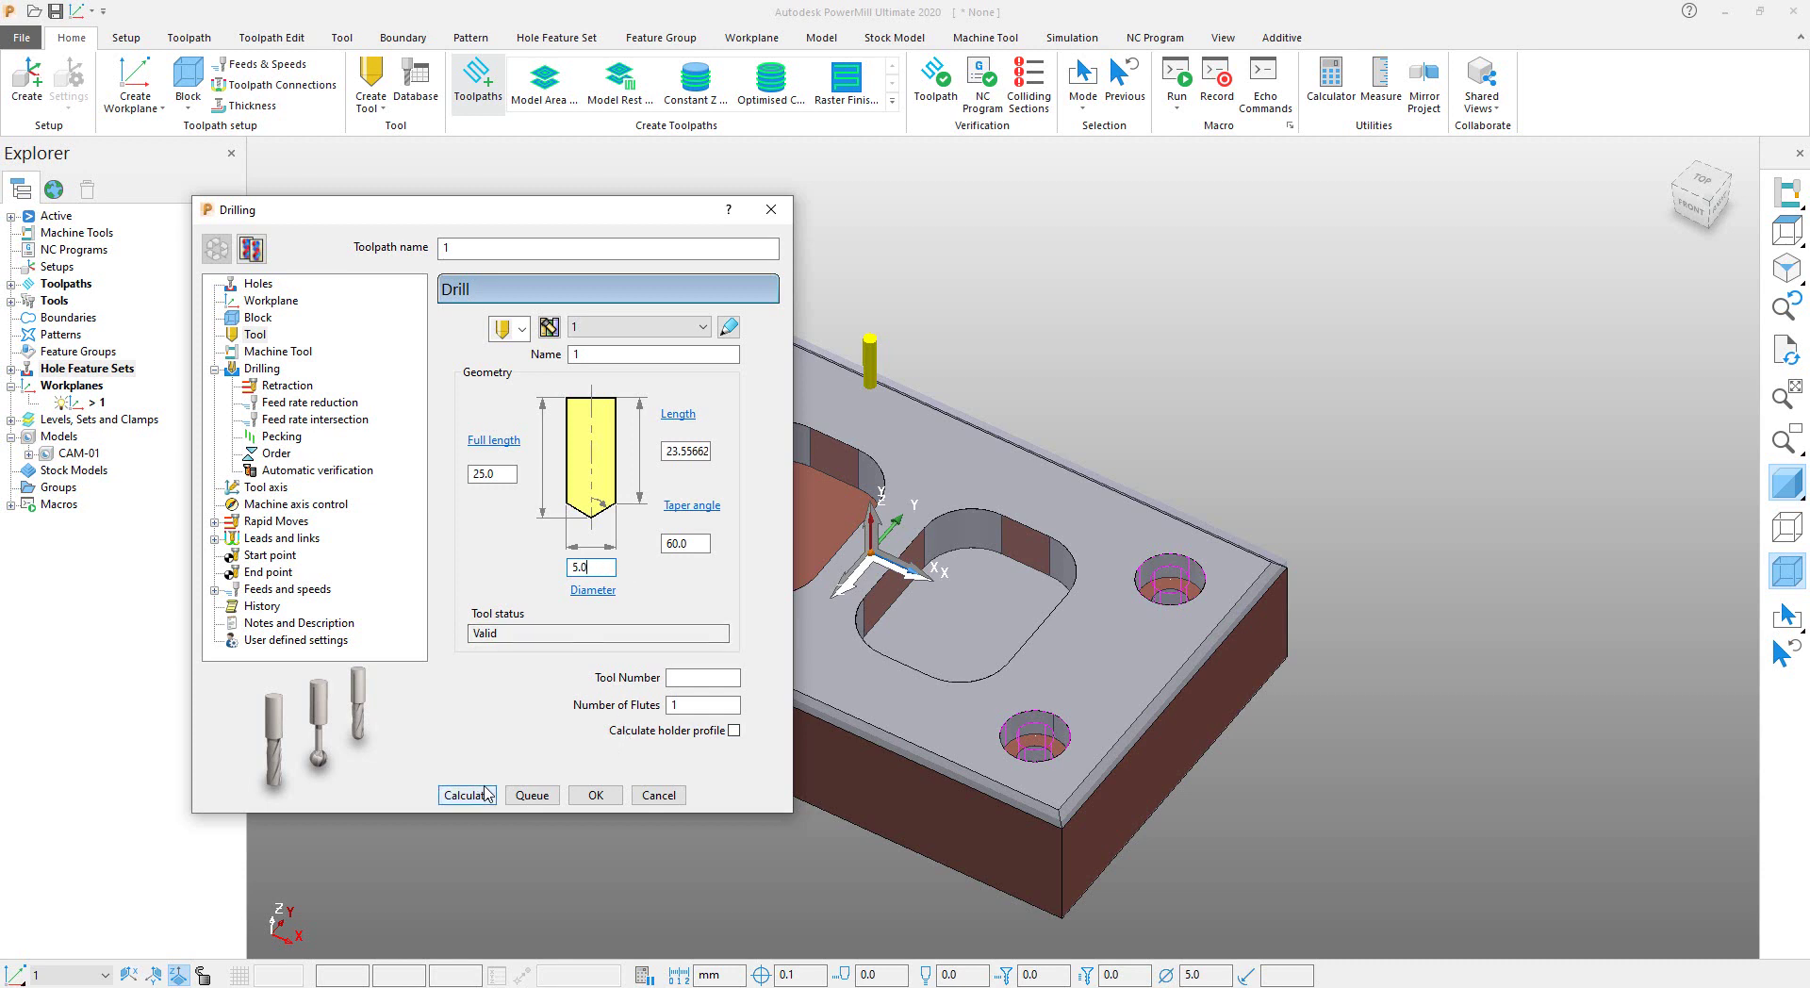
# Try the Single peck cycle type for the toolpath and return it to Deep drill.
pyautogui.click(260, 369)
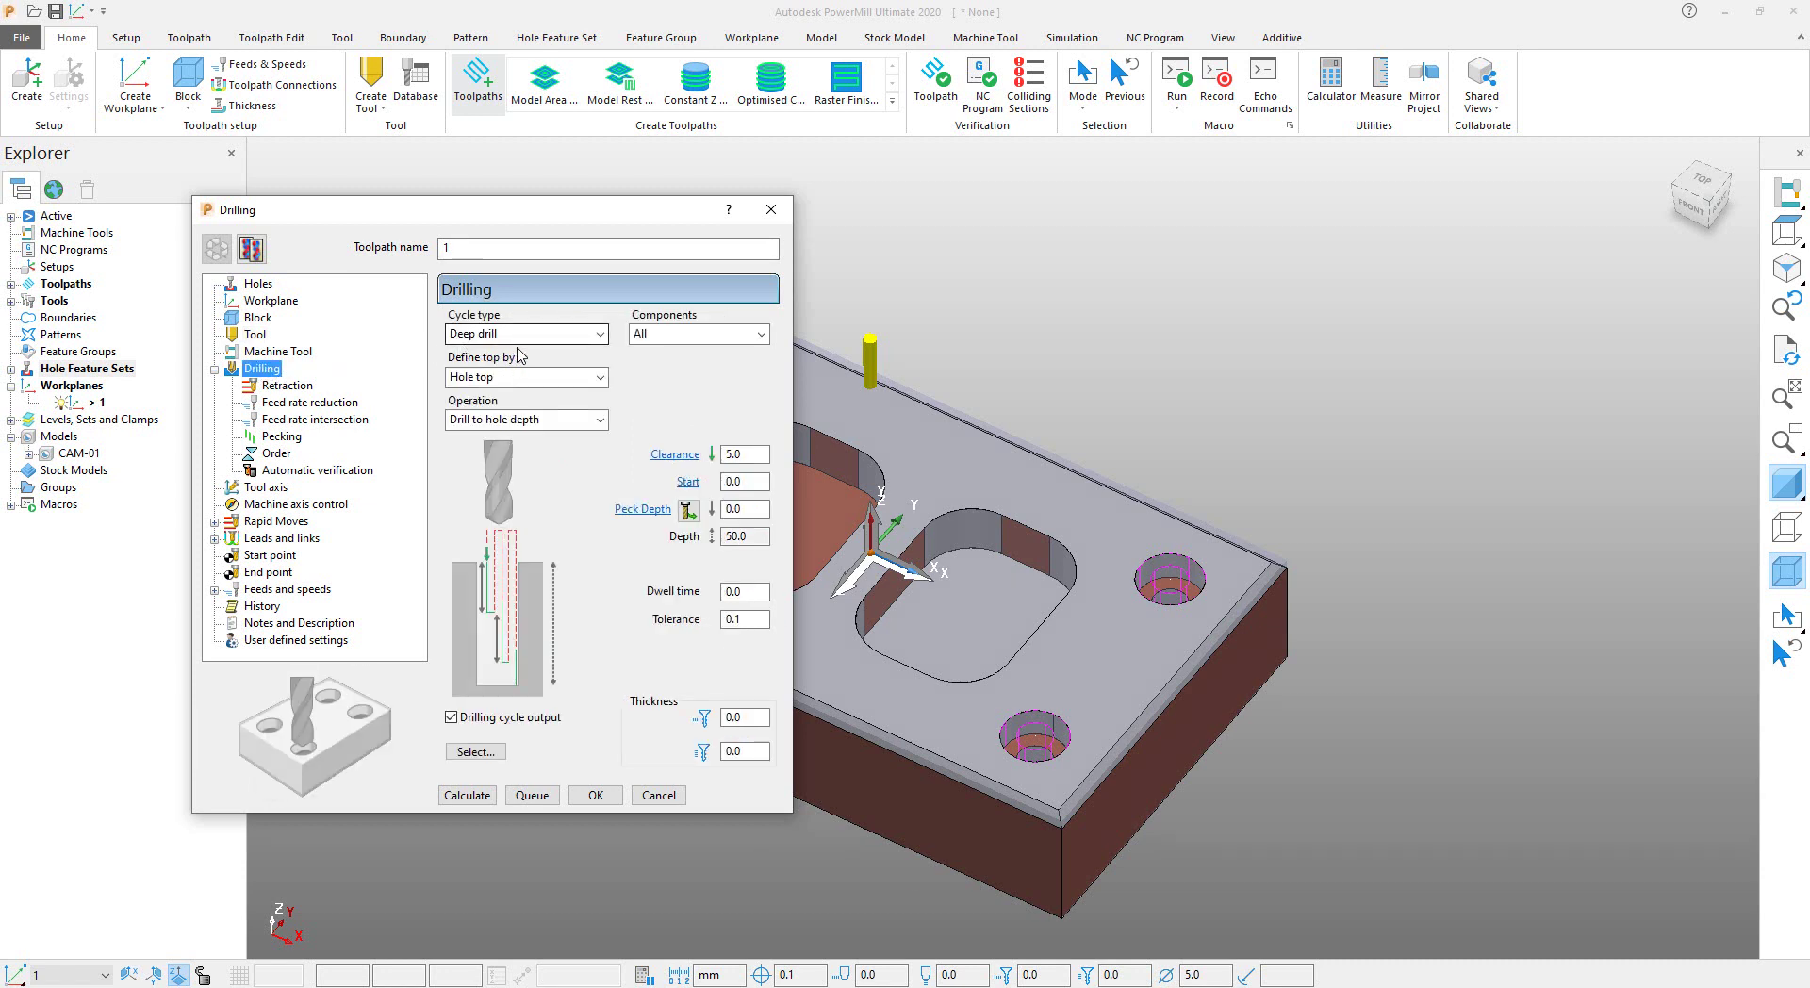
pyautogui.click(599, 336)
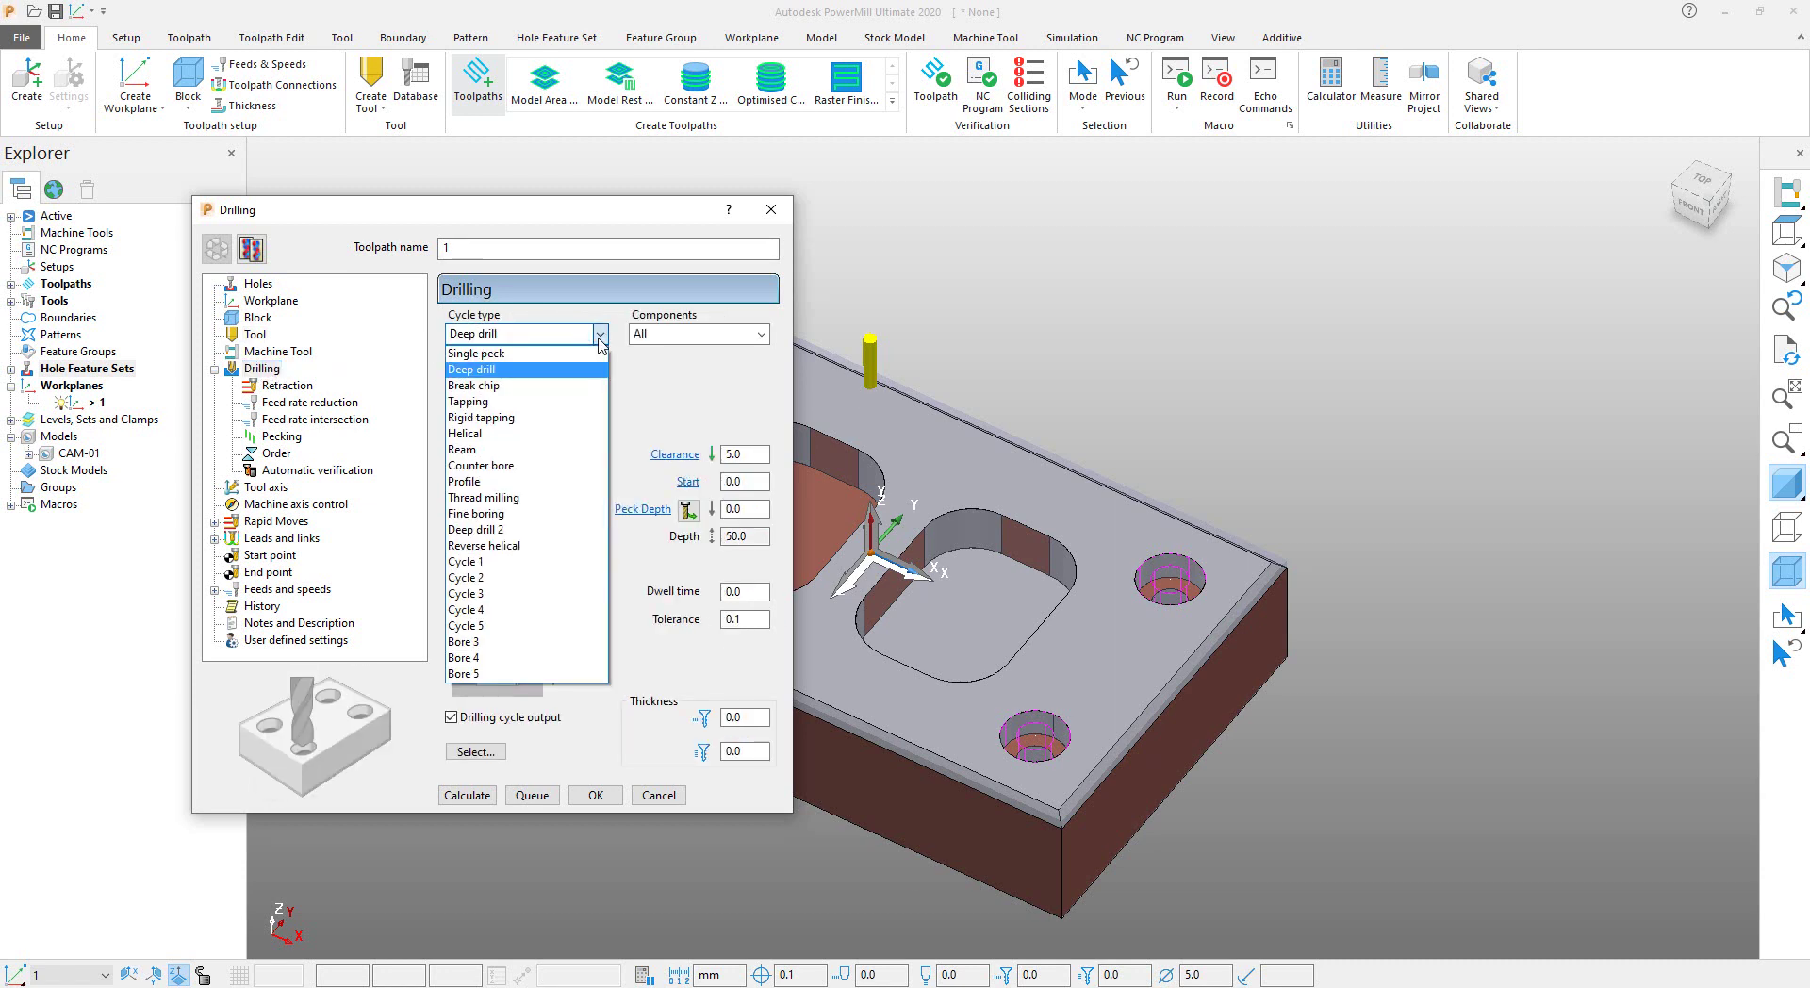
pyautogui.click(519, 360)
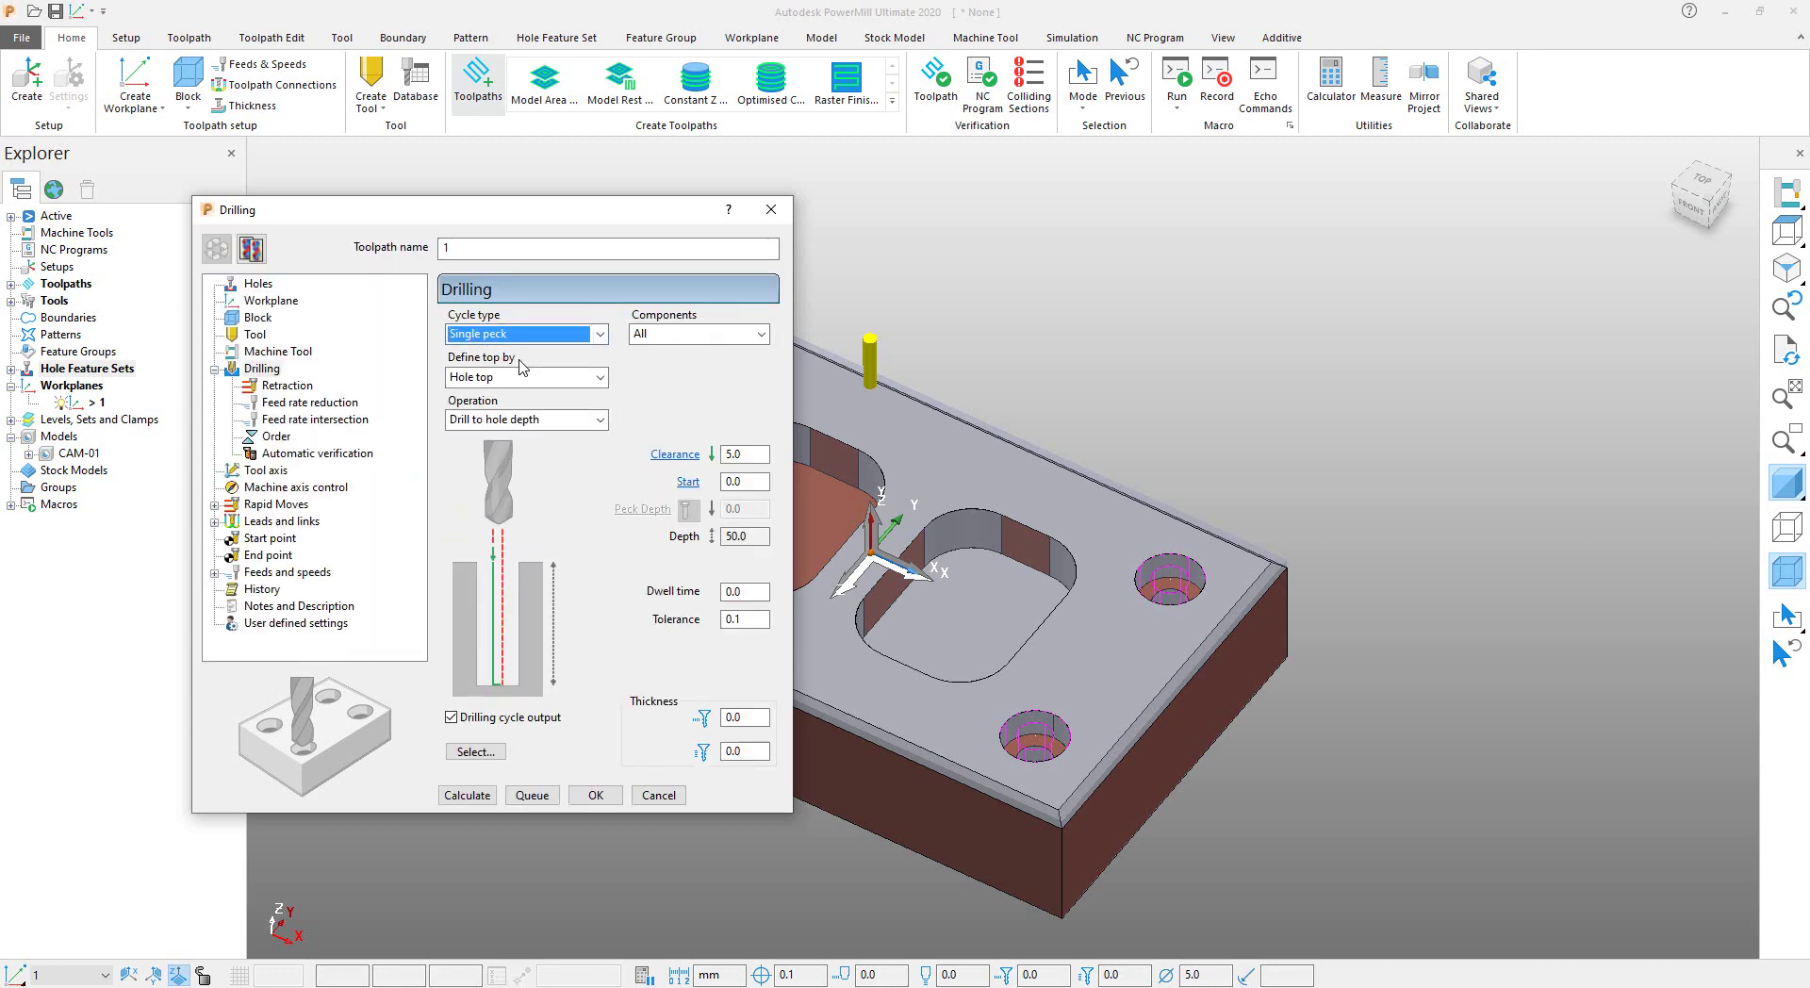
pyautogui.click(601, 336)
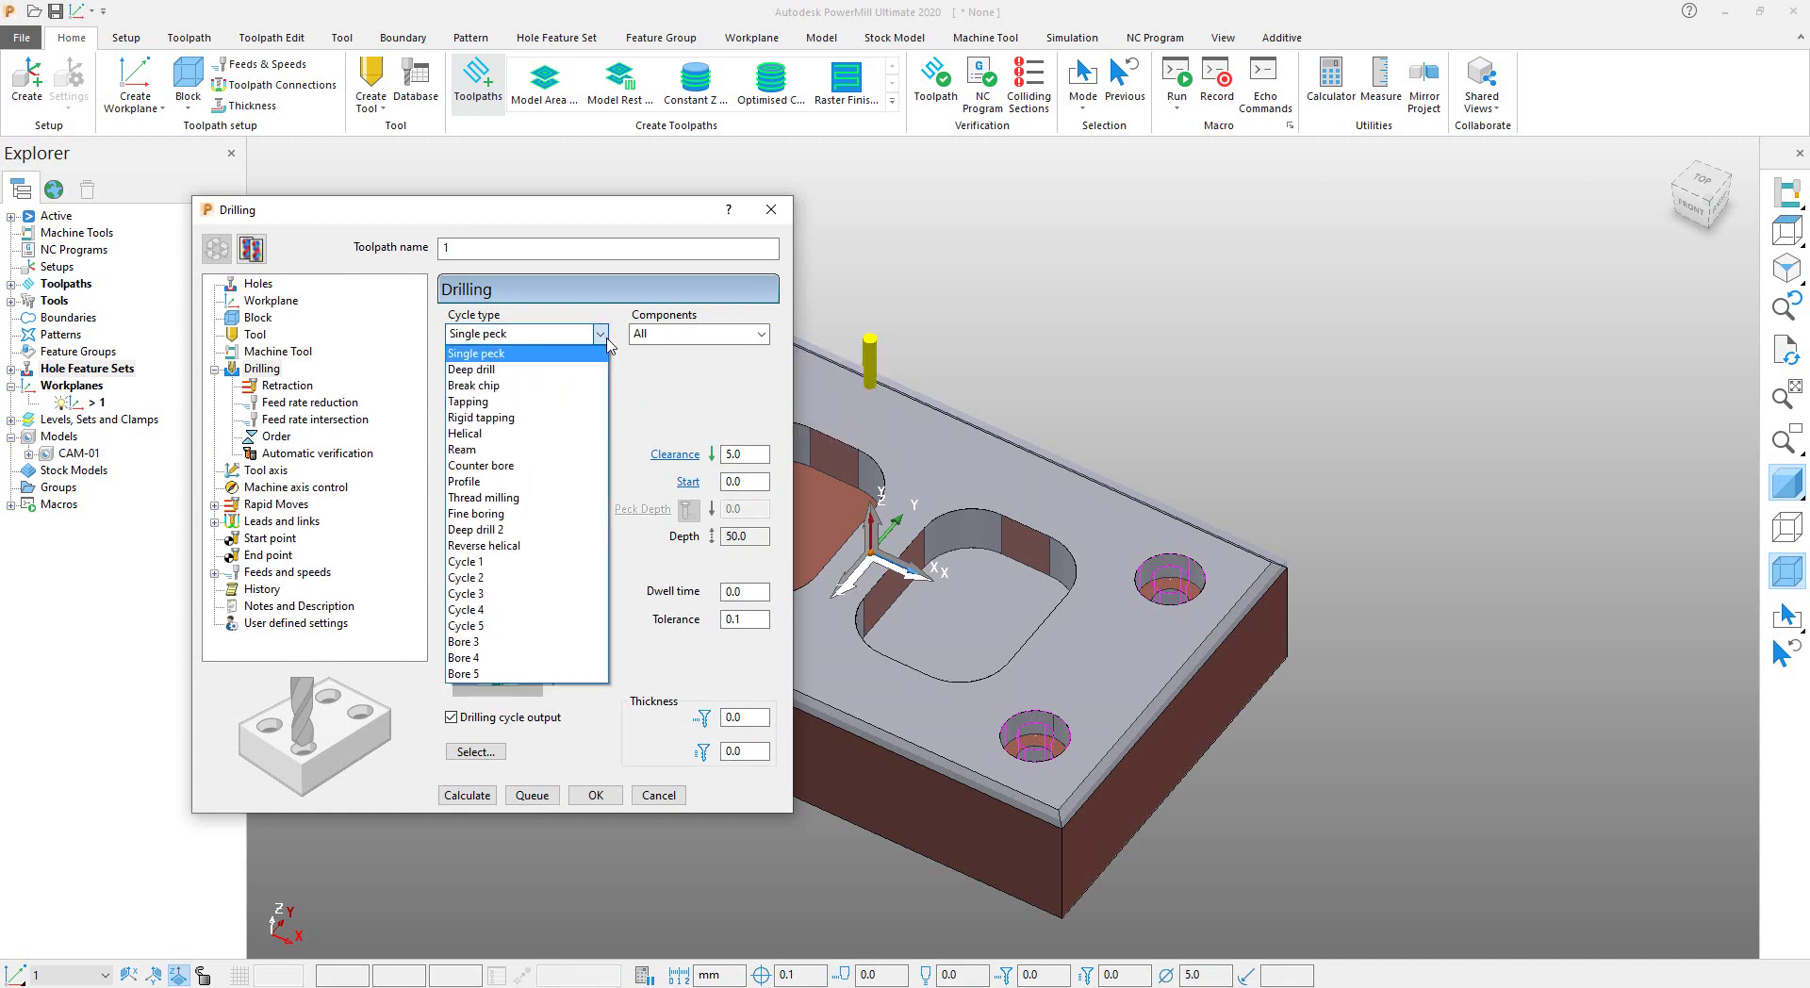
pyautogui.click(557, 369)
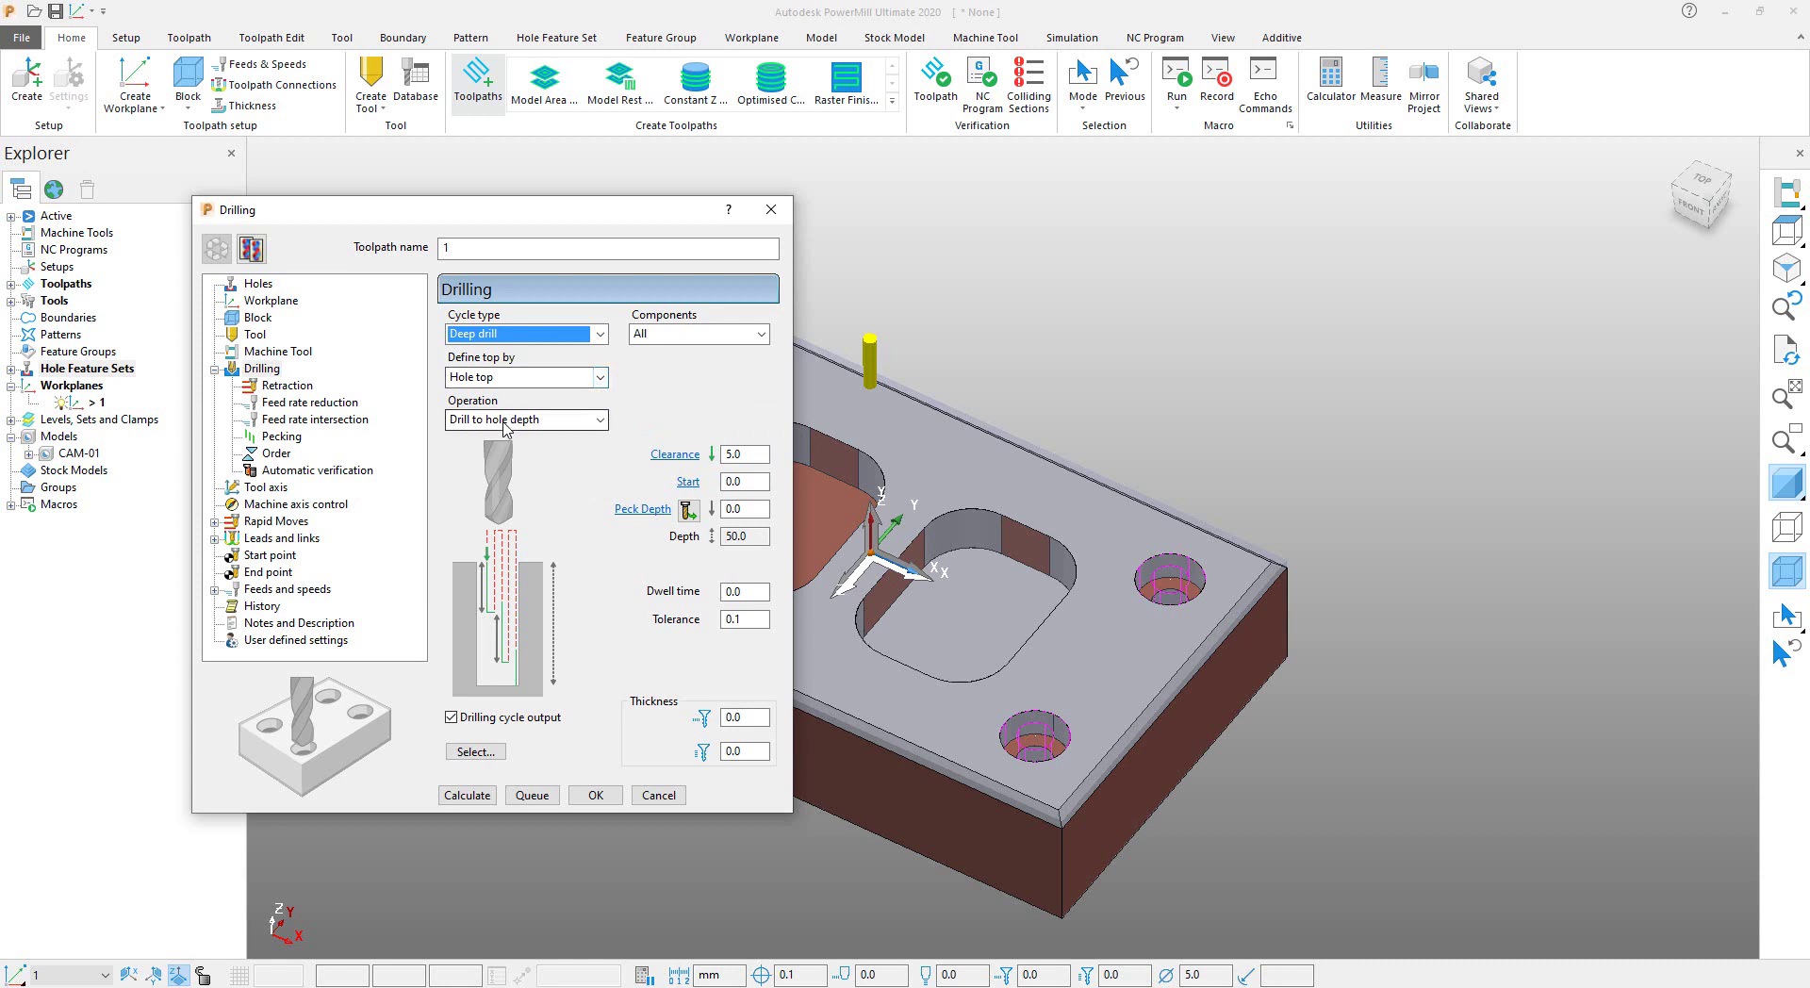
# Try the Centre drill operation for the toolpath and return it to Drill to hole depth.
pyautogui.click(601, 420)
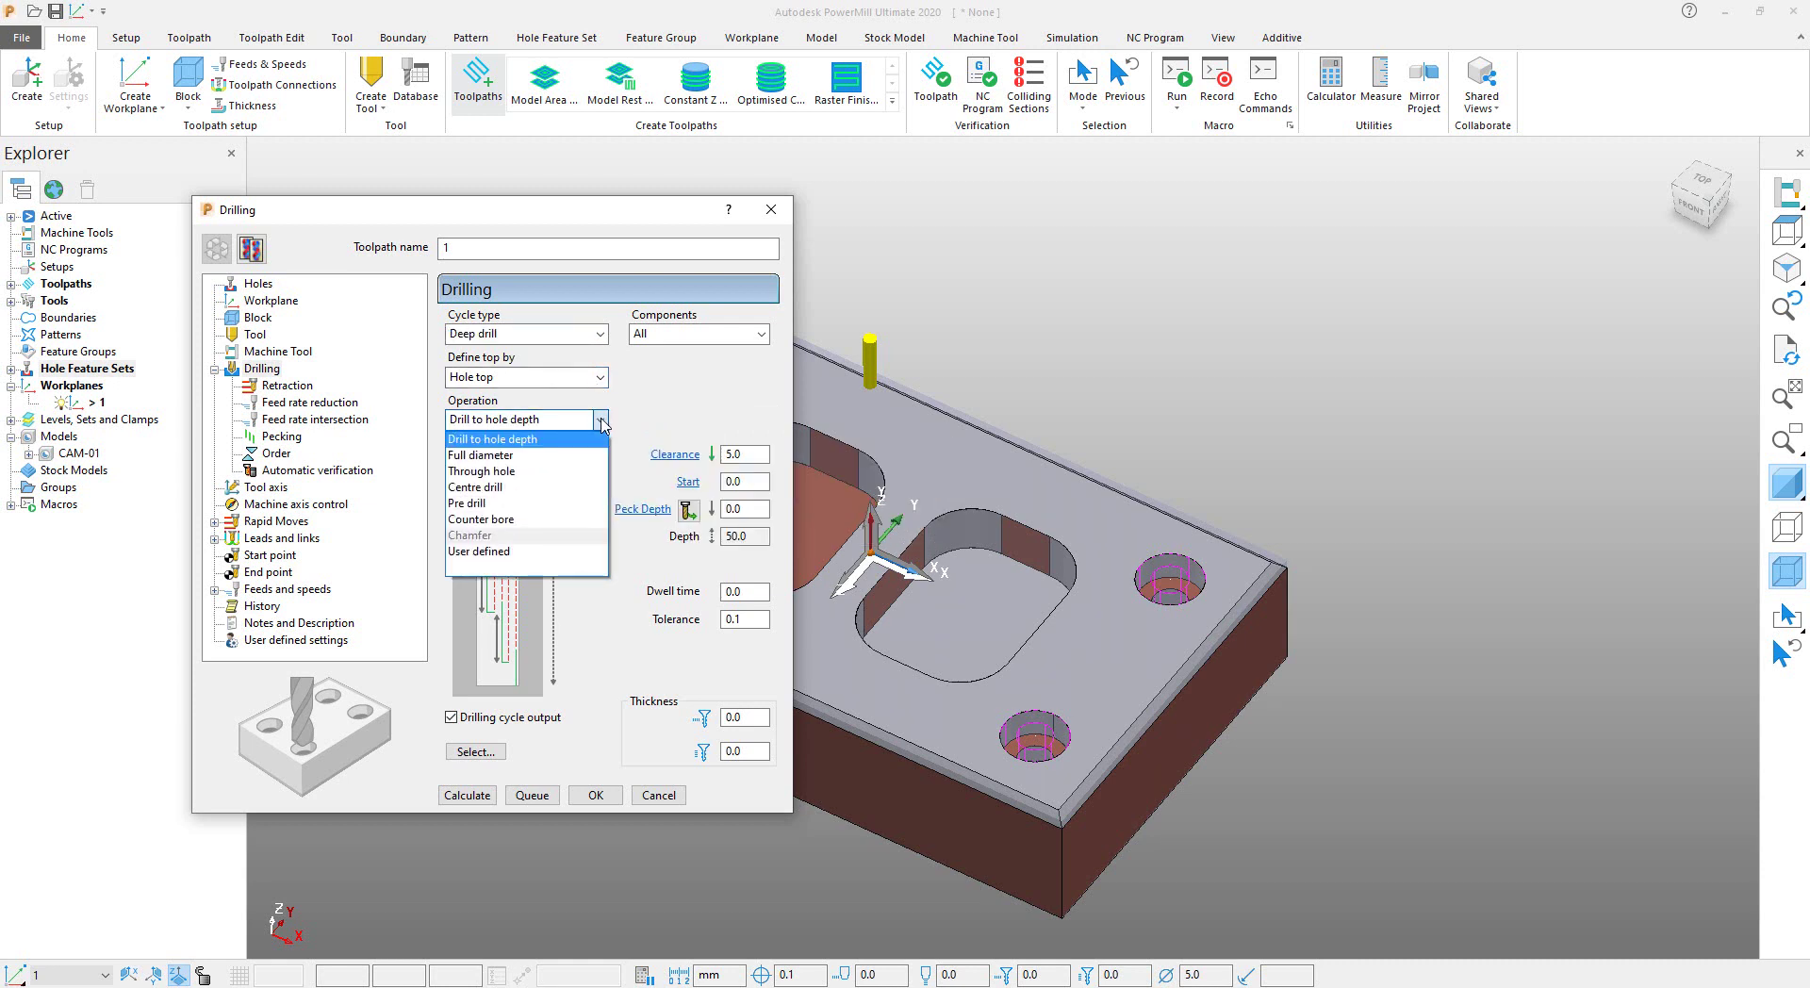
pyautogui.click(533, 489)
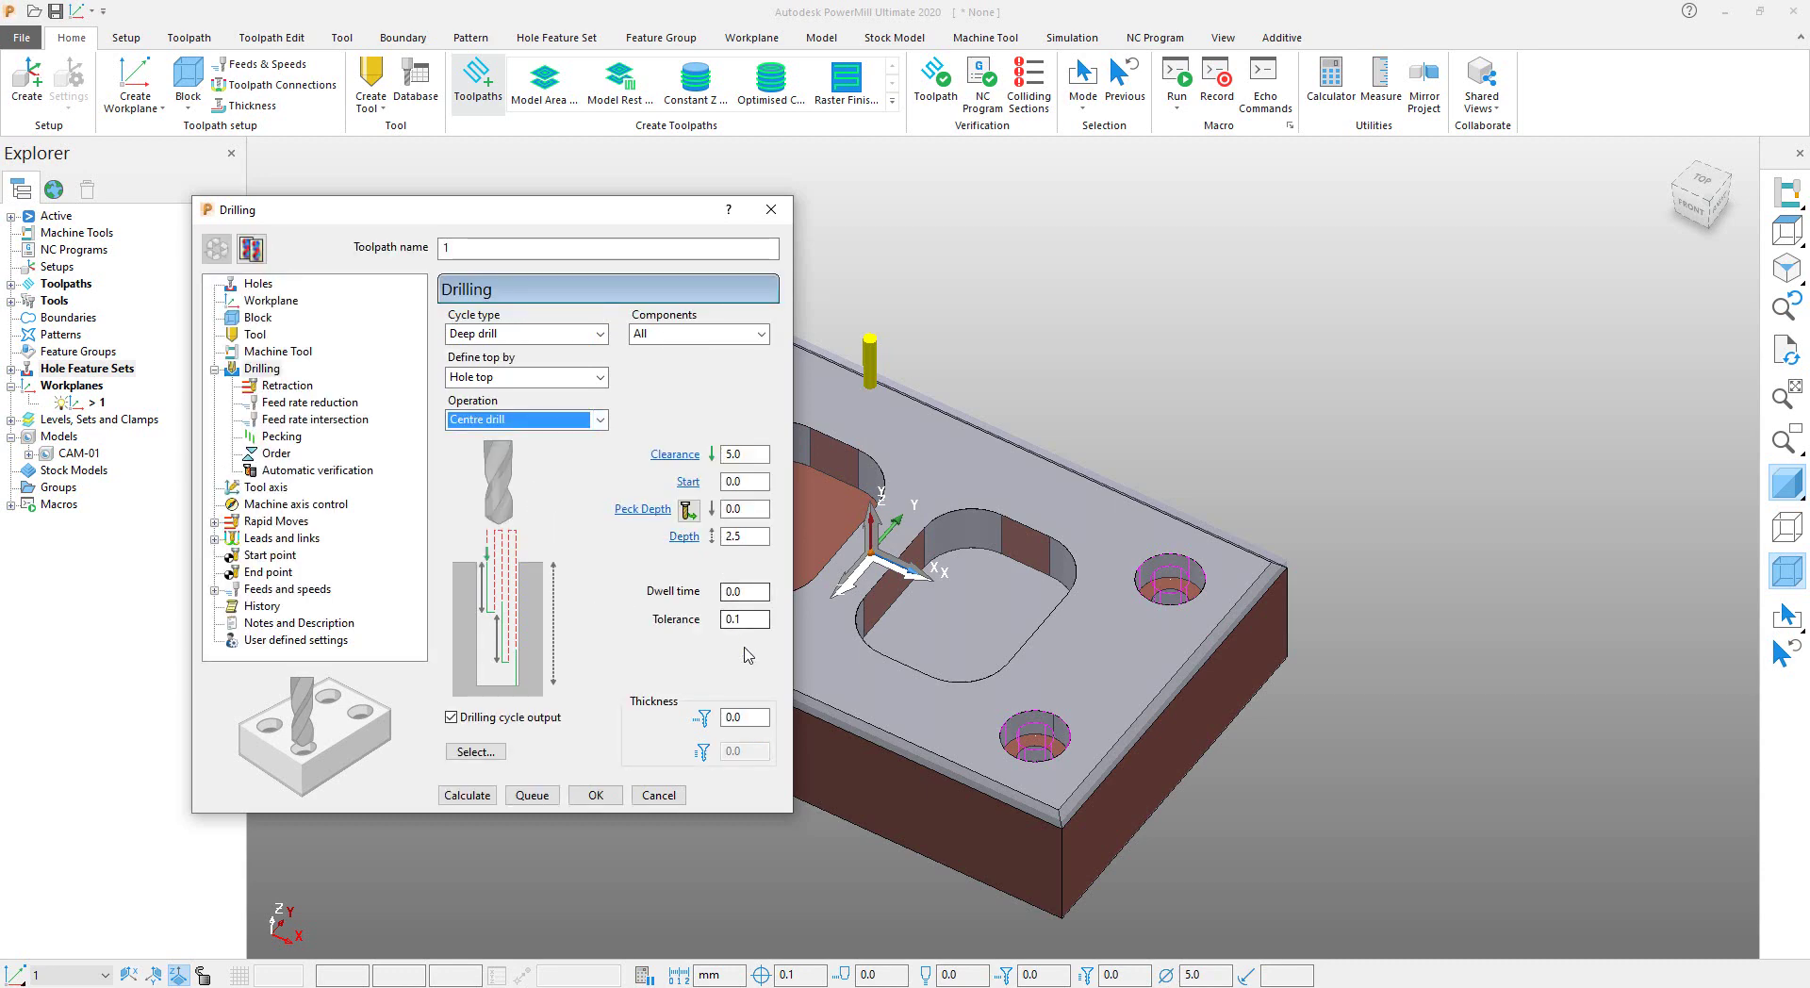
pyautogui.click(604, 425)
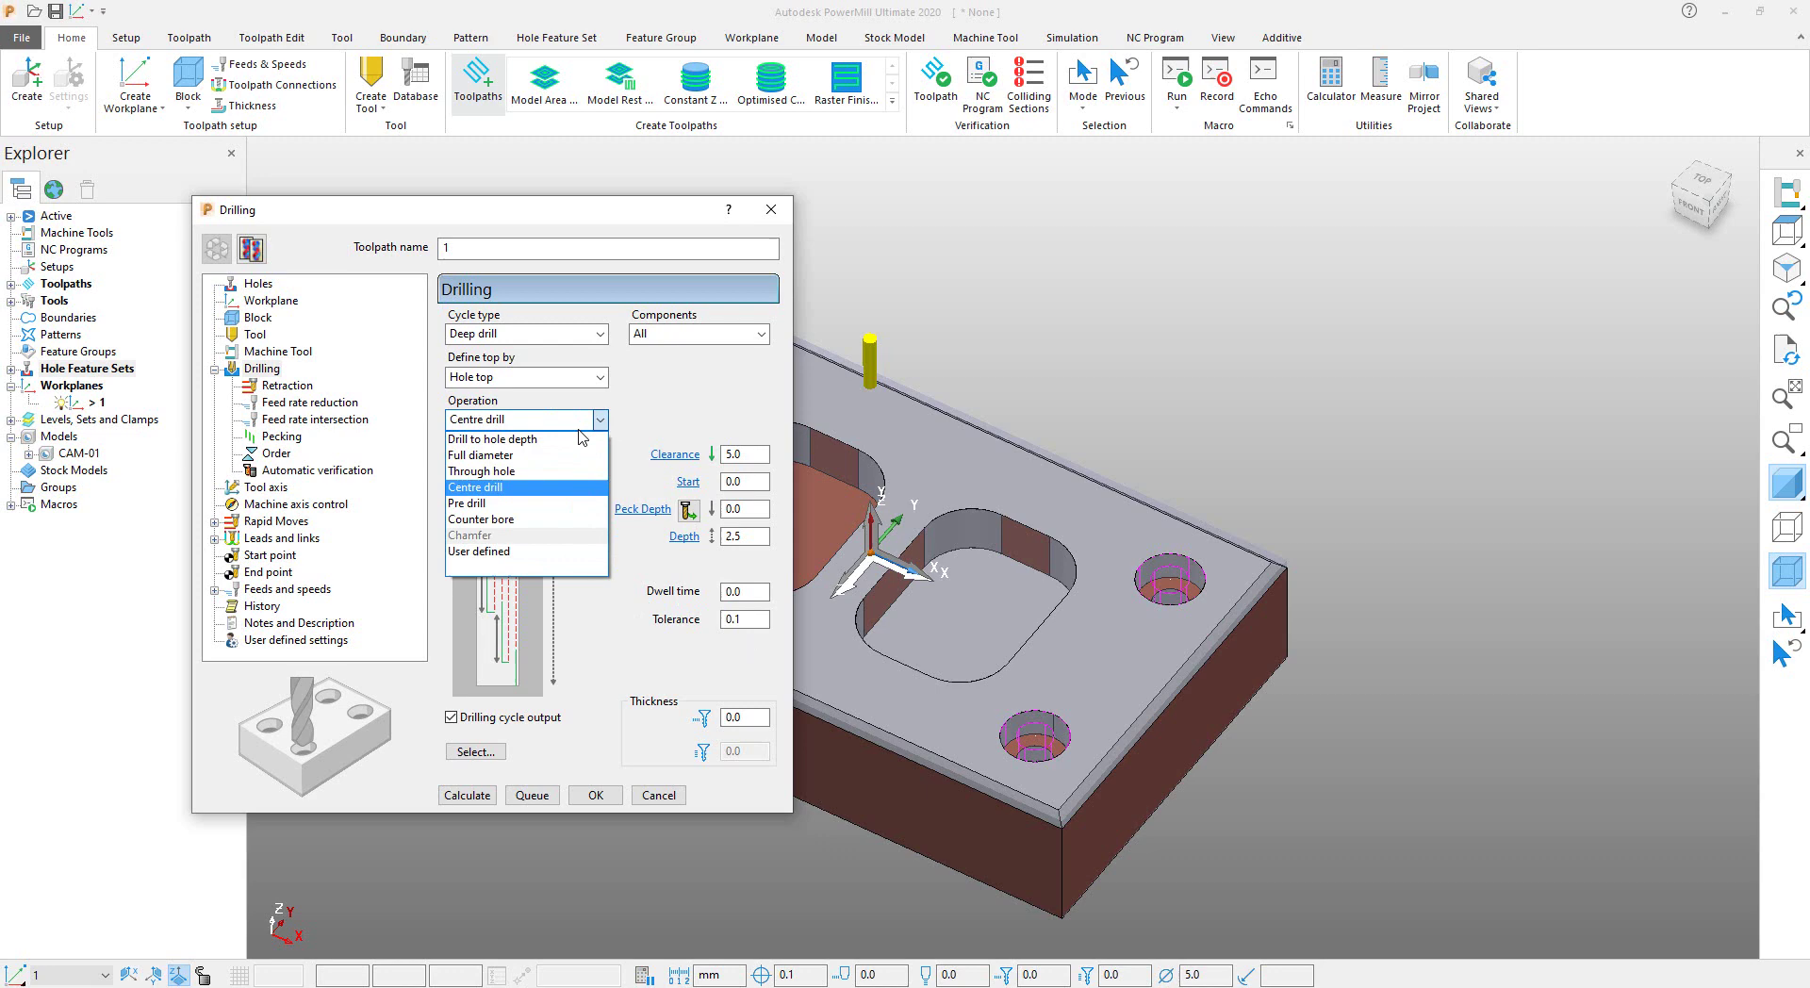
pyautogui.click(536, 444)
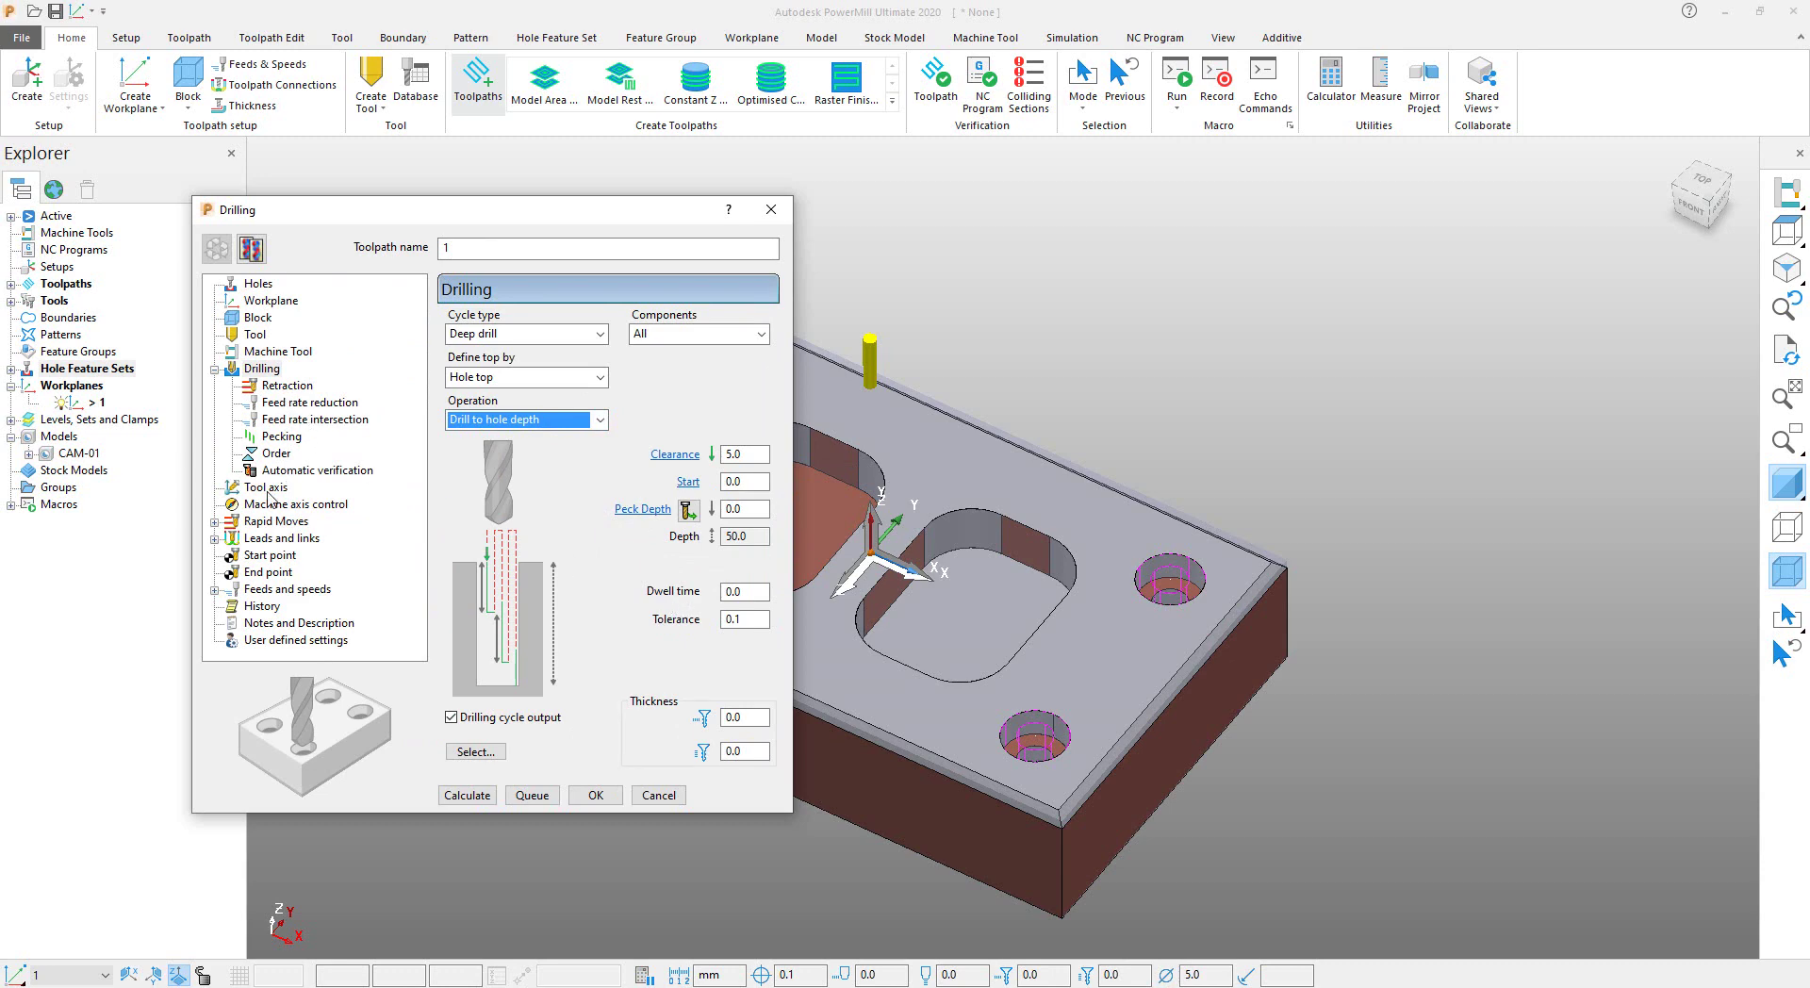
# Review the toolpath's retraction, feed rate, pecking, automatic verification, machine axis control and rapid move settings.
pyautogui.click(285, 387)
pyautogui.click(276, 405)
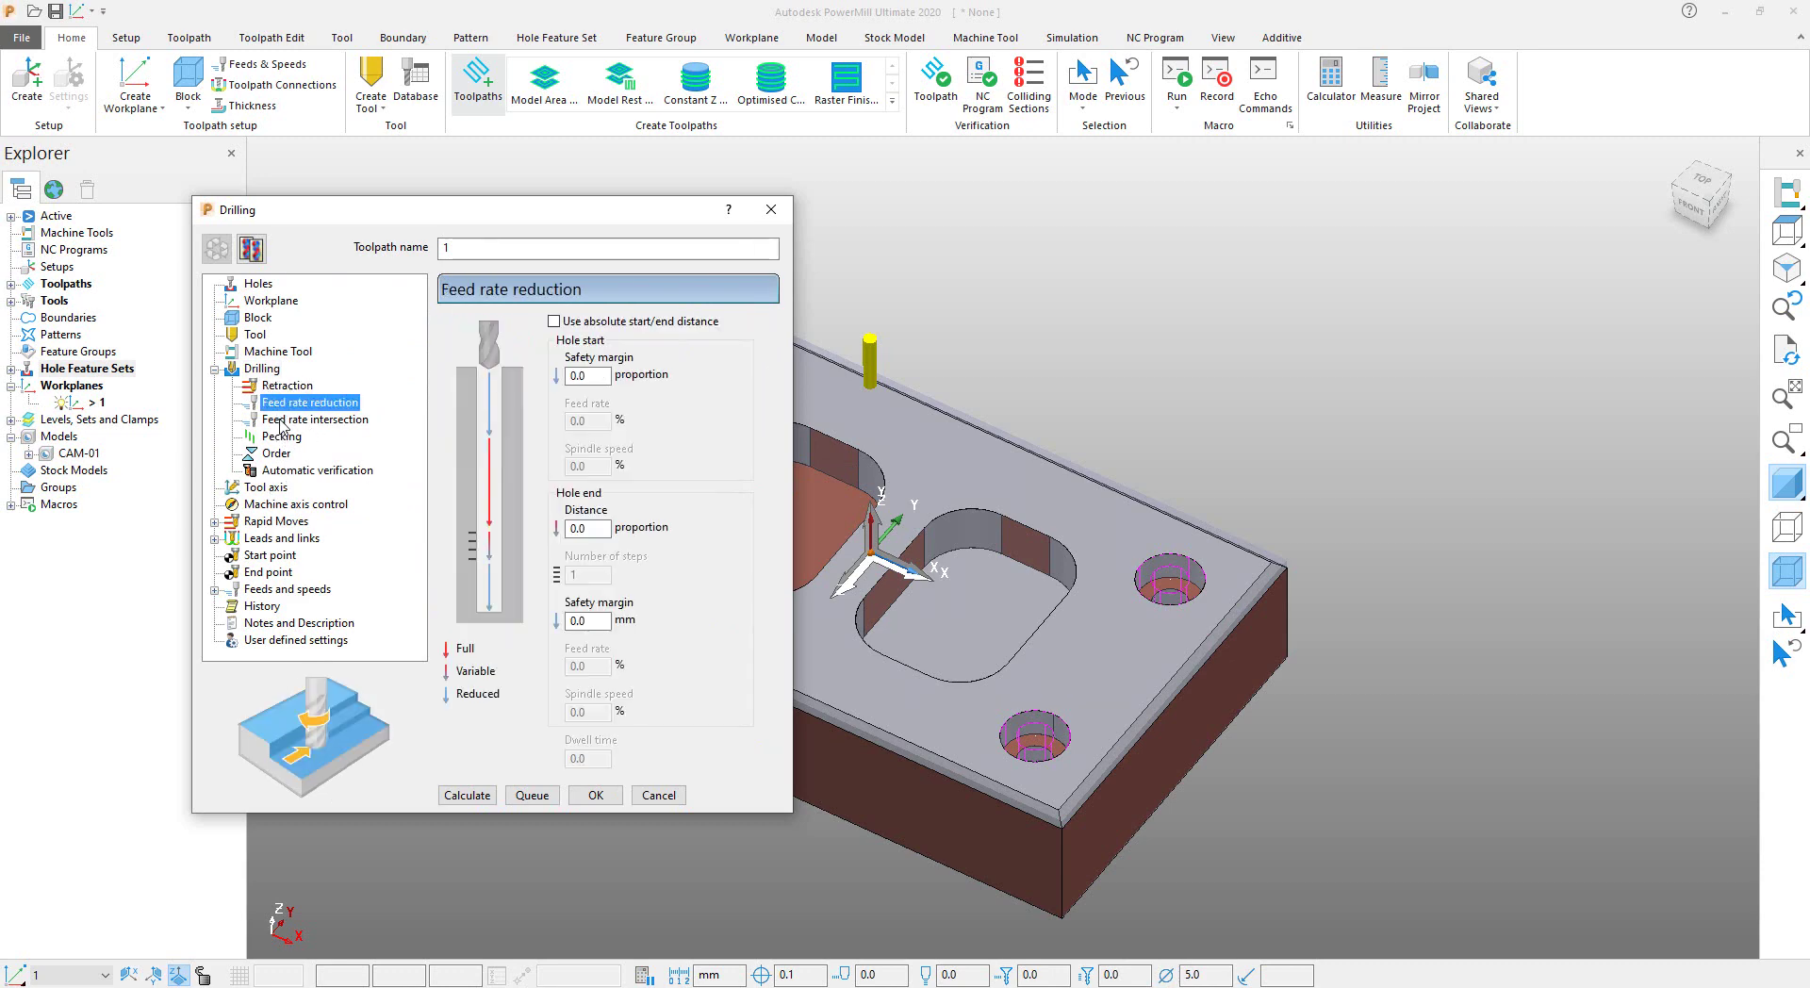
pyautogui.click(277, 421)
pyautogui.click(279, 437)
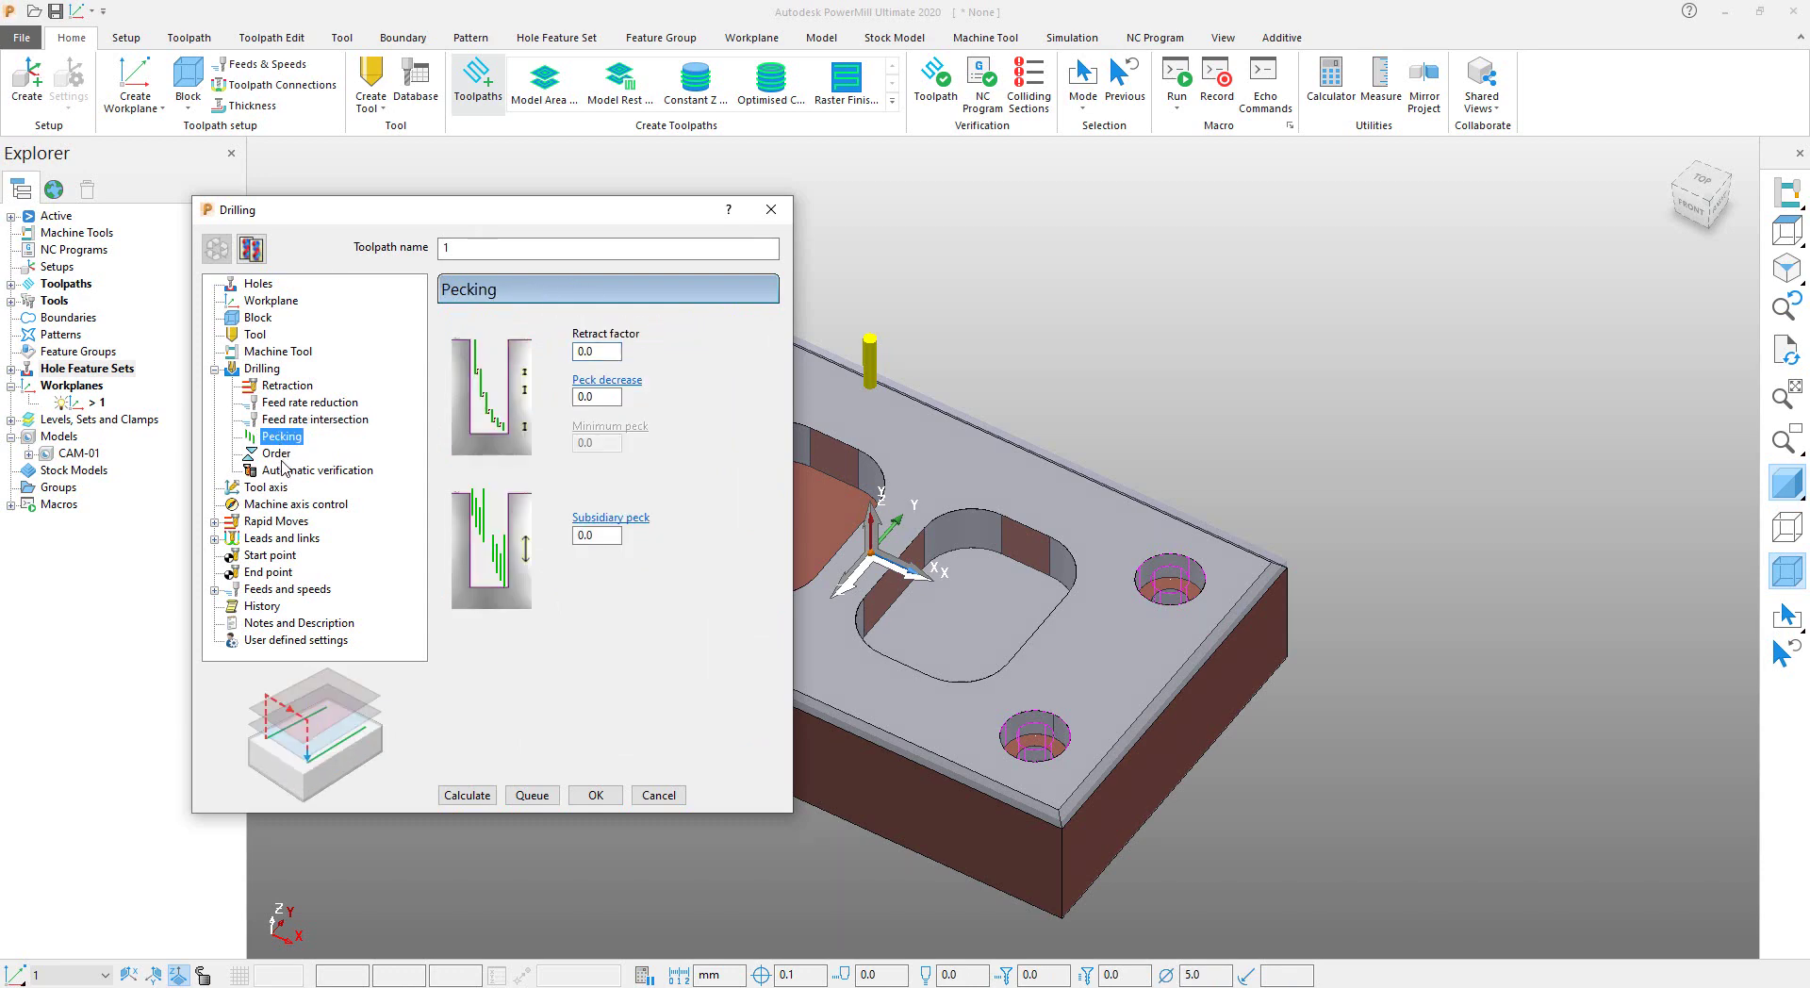
pyautogui.click(288, 471)
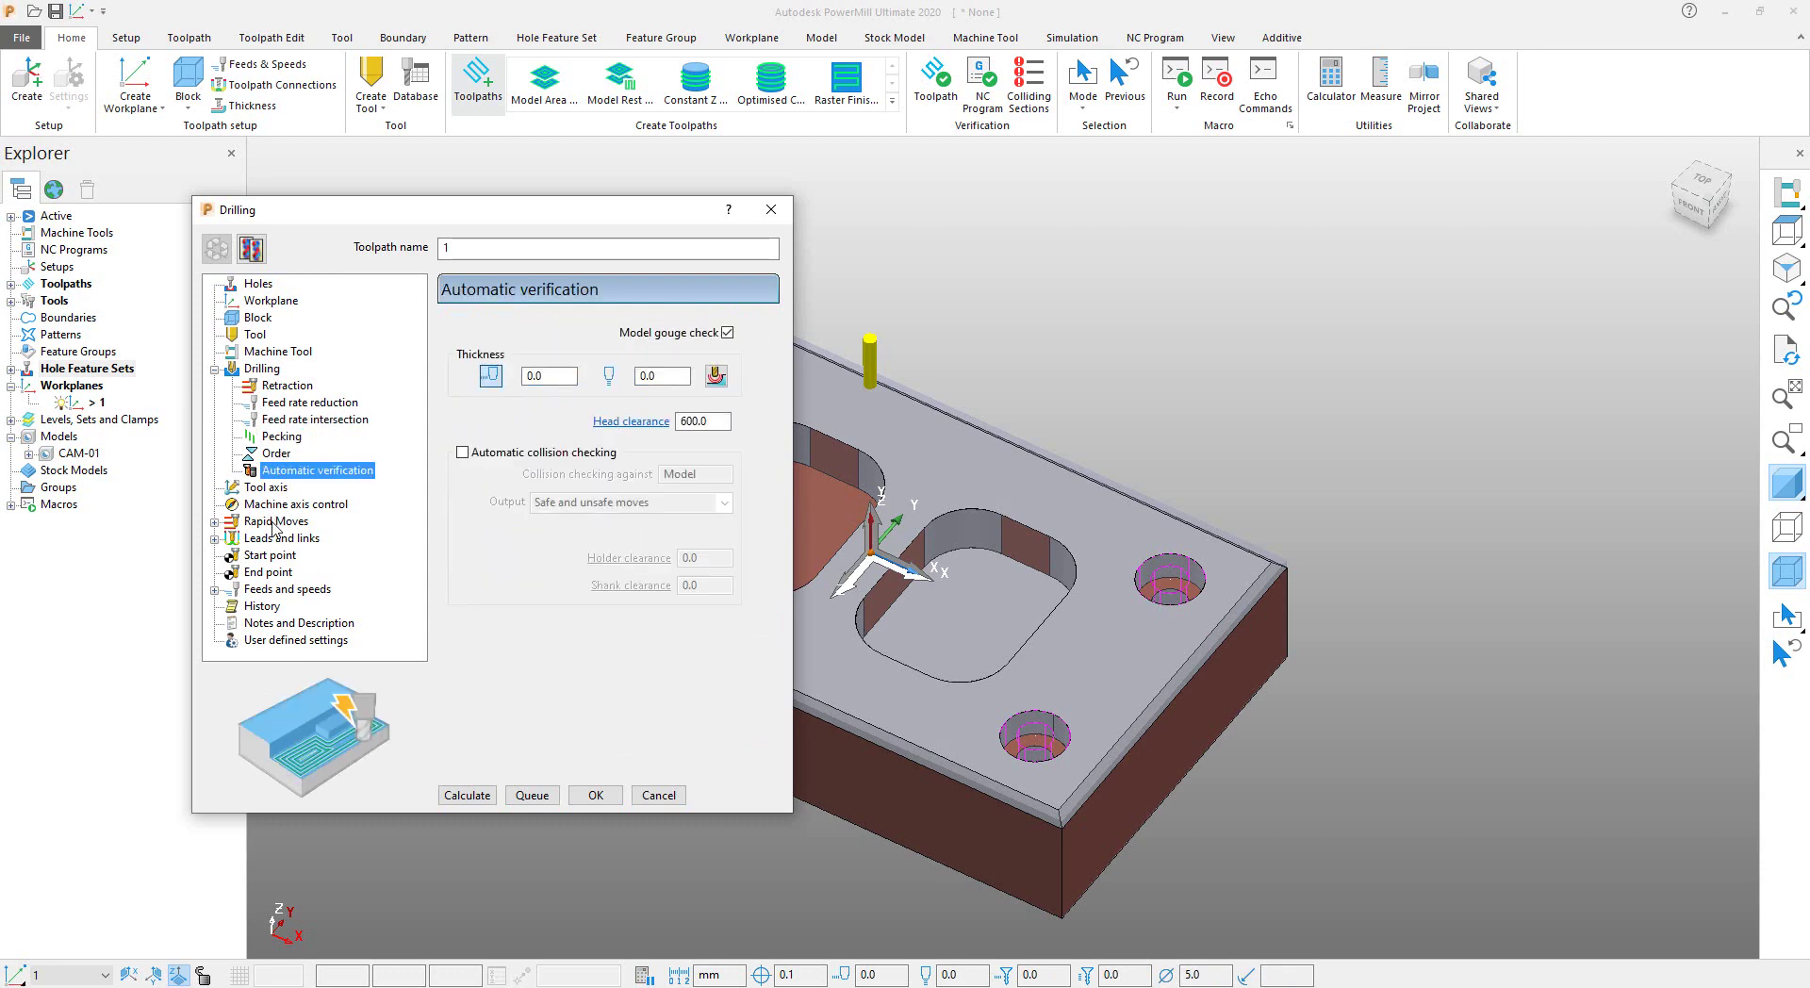
pyautogui.click(282, 505)
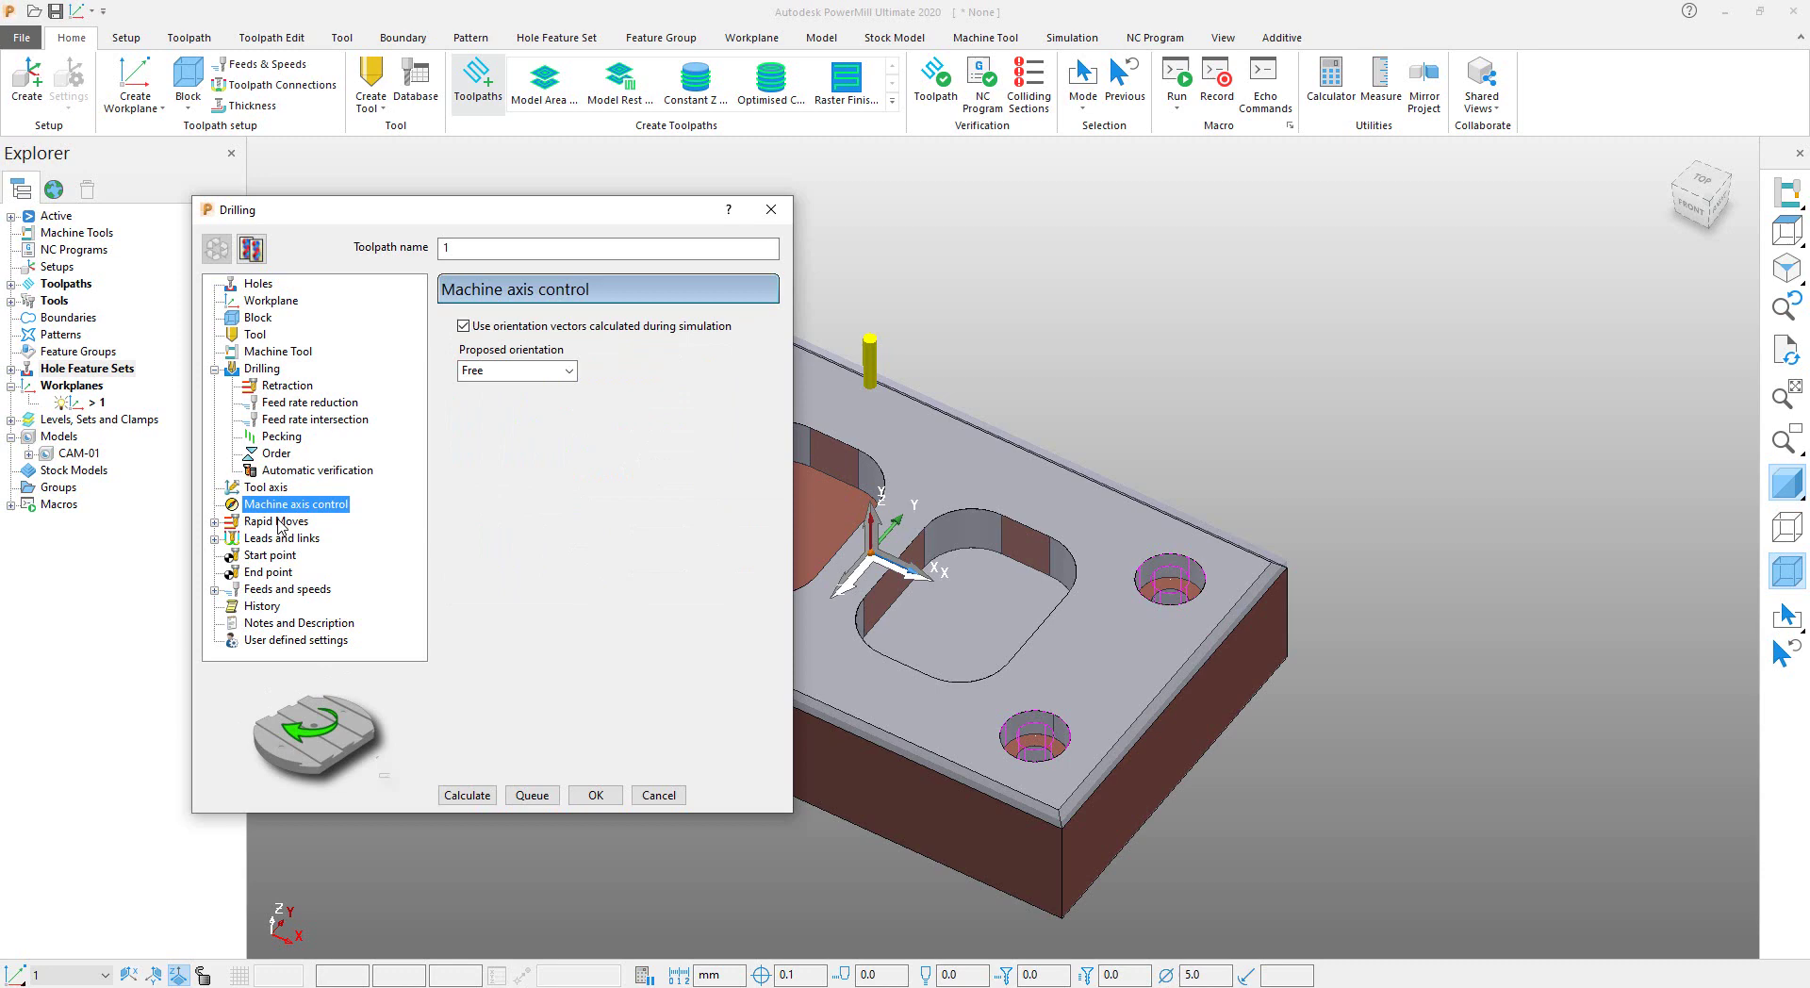
pyautogui.click(276, 522)
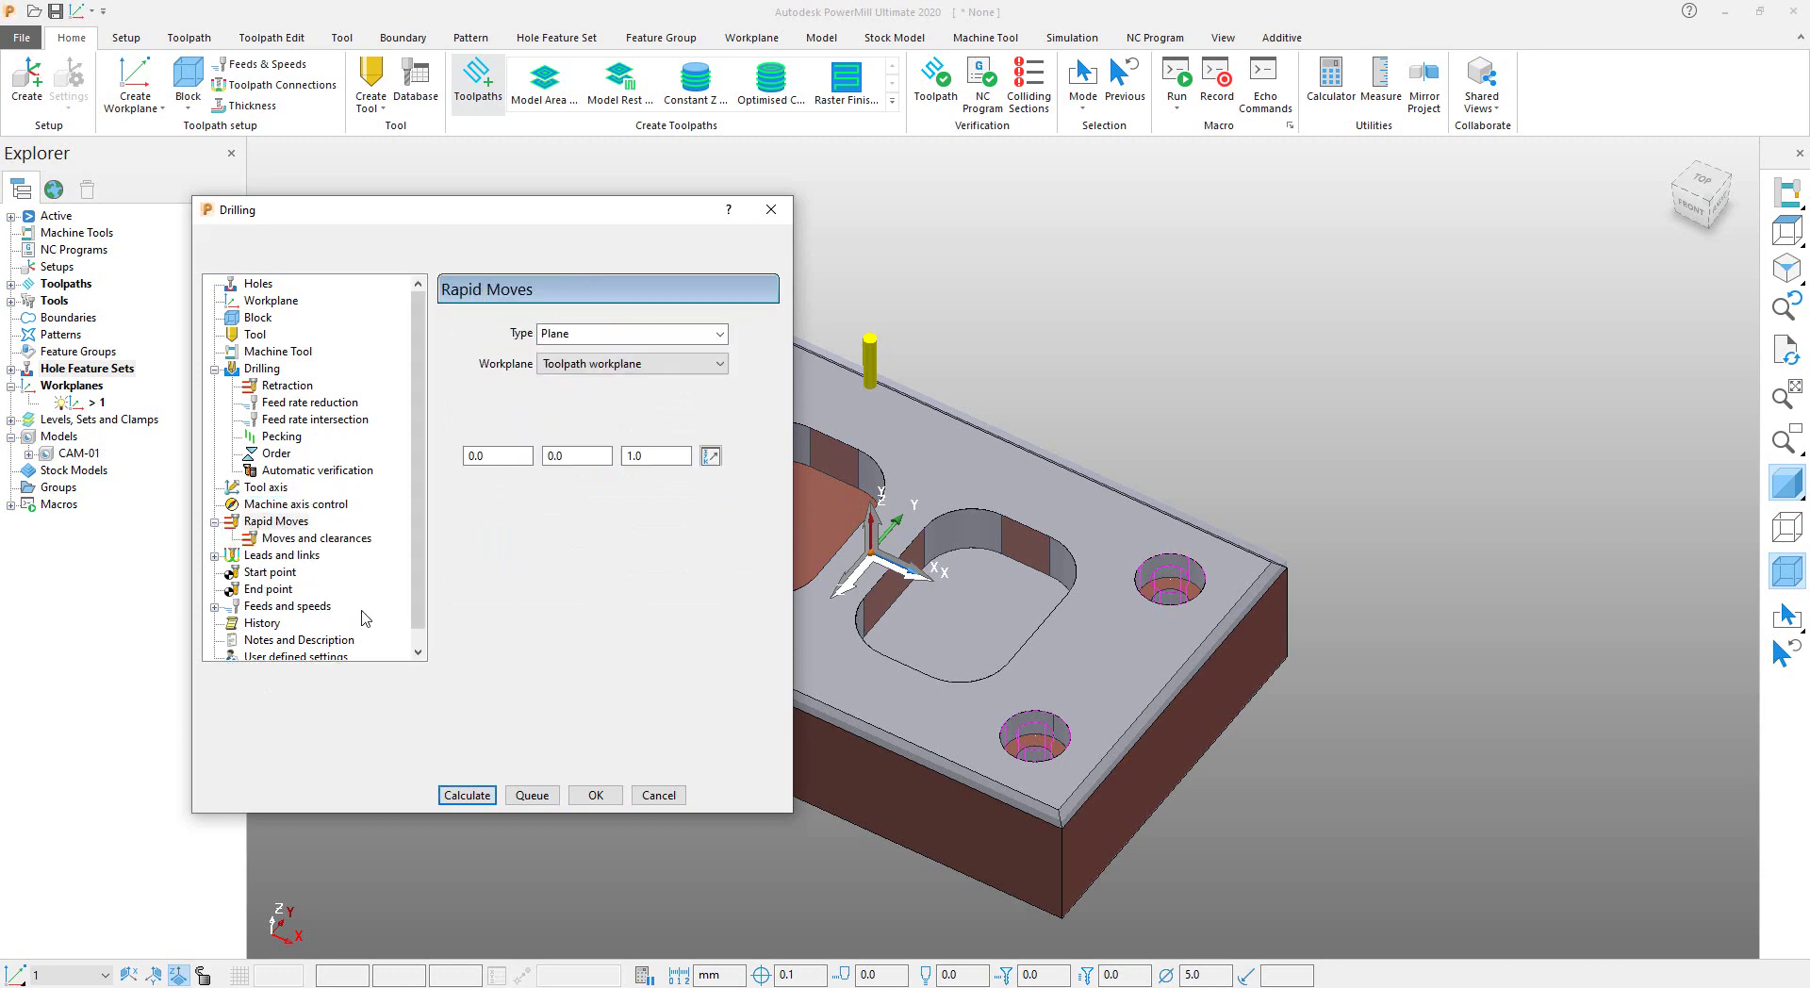
# Calculate the deep drilling toolpath, close its settings and inspect the drill moves across the four corner holes.
pyautogui.click(477, 798)
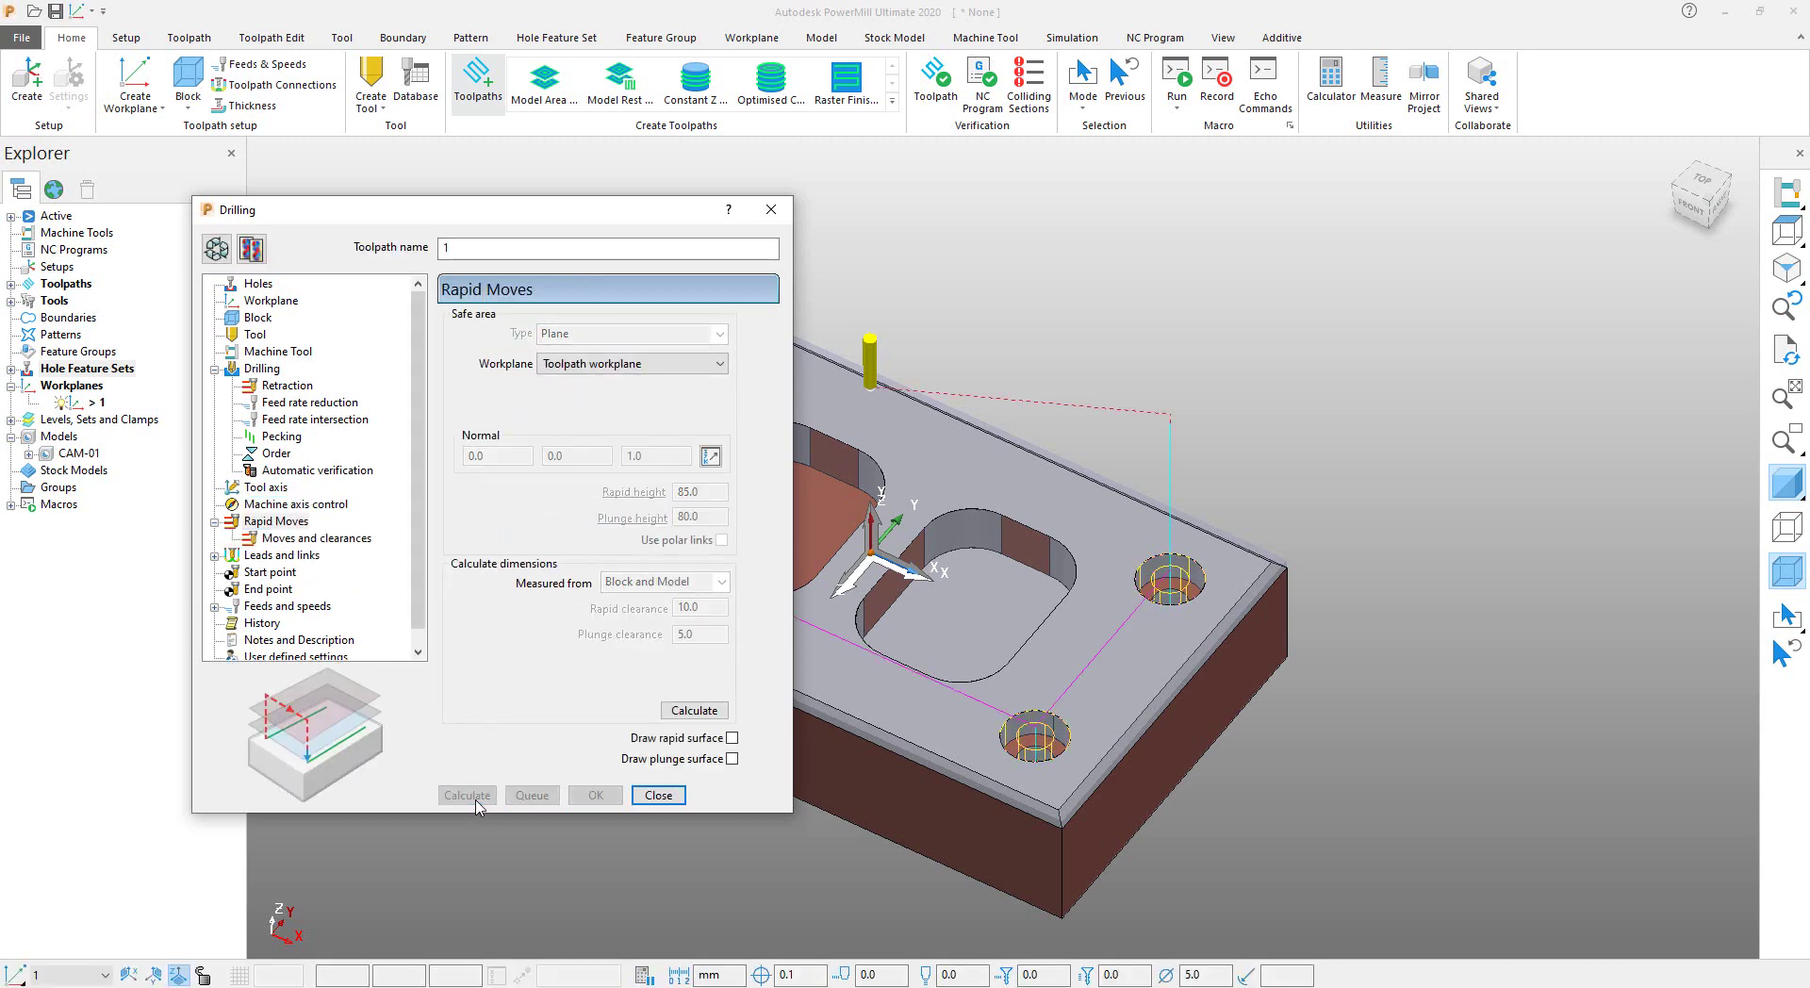
pyautogui.click(658, 795)
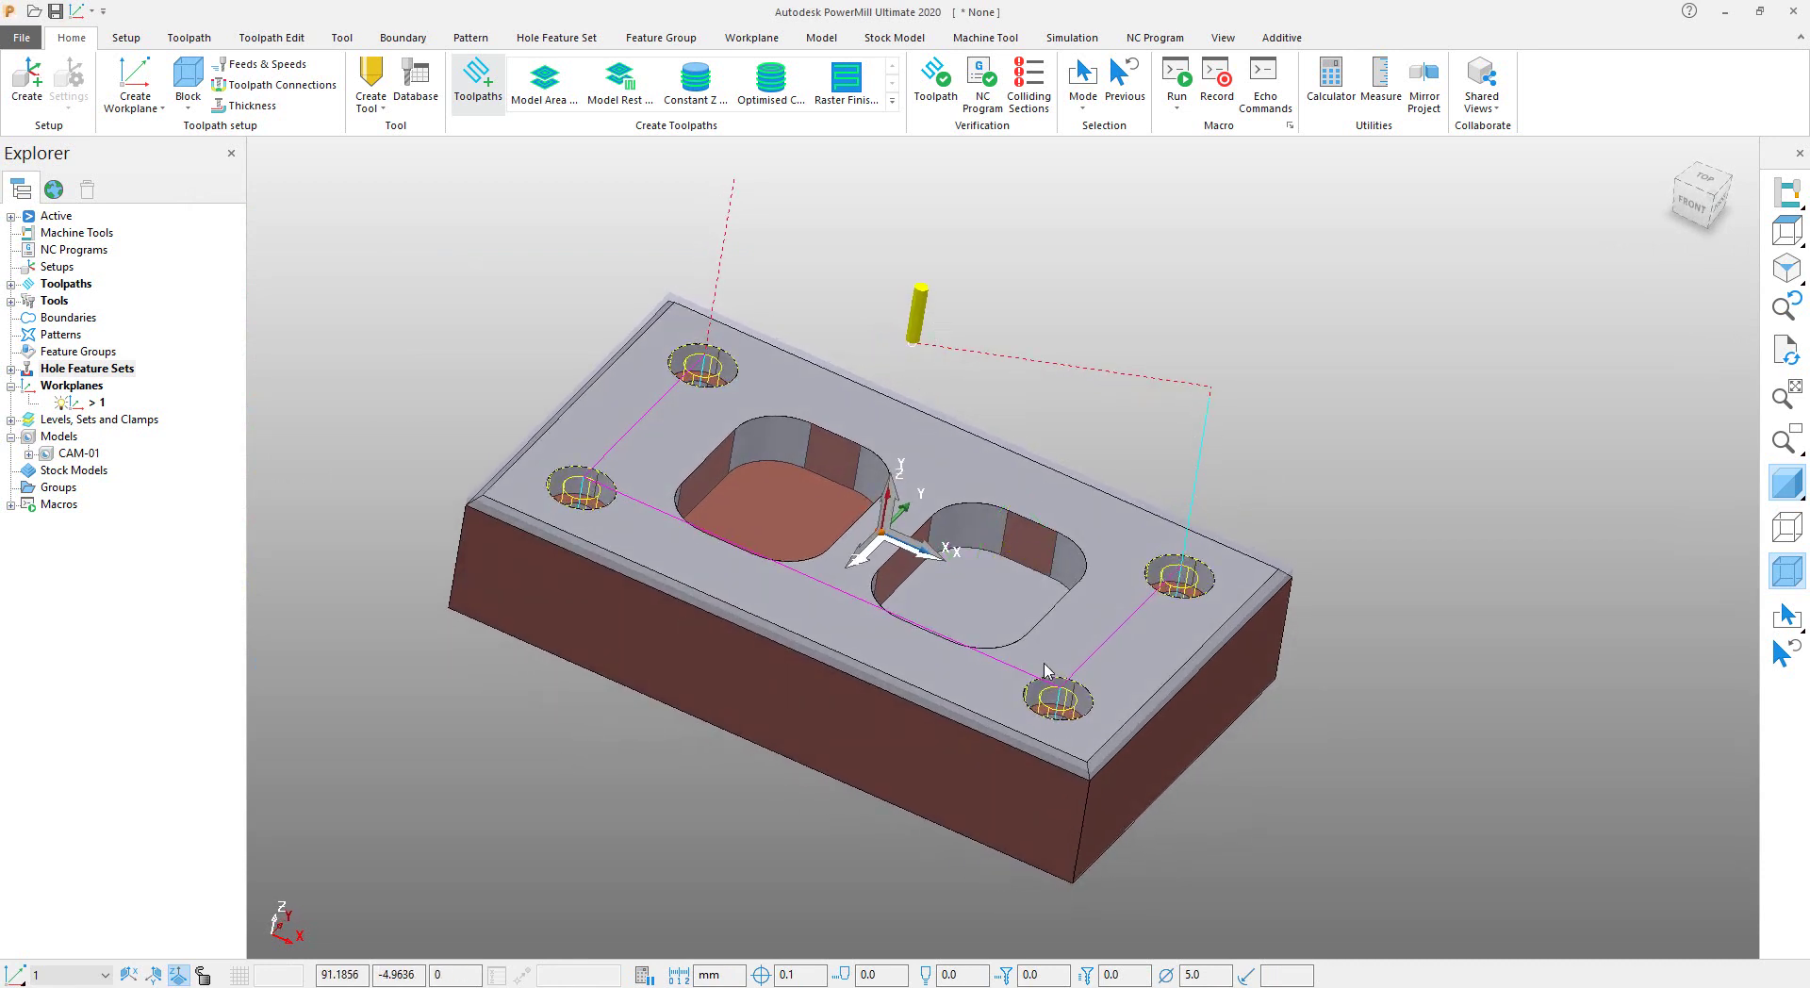
pyautogui.moveTo(623, 453); pyautogui.dragTo(716, 443, button='middle')
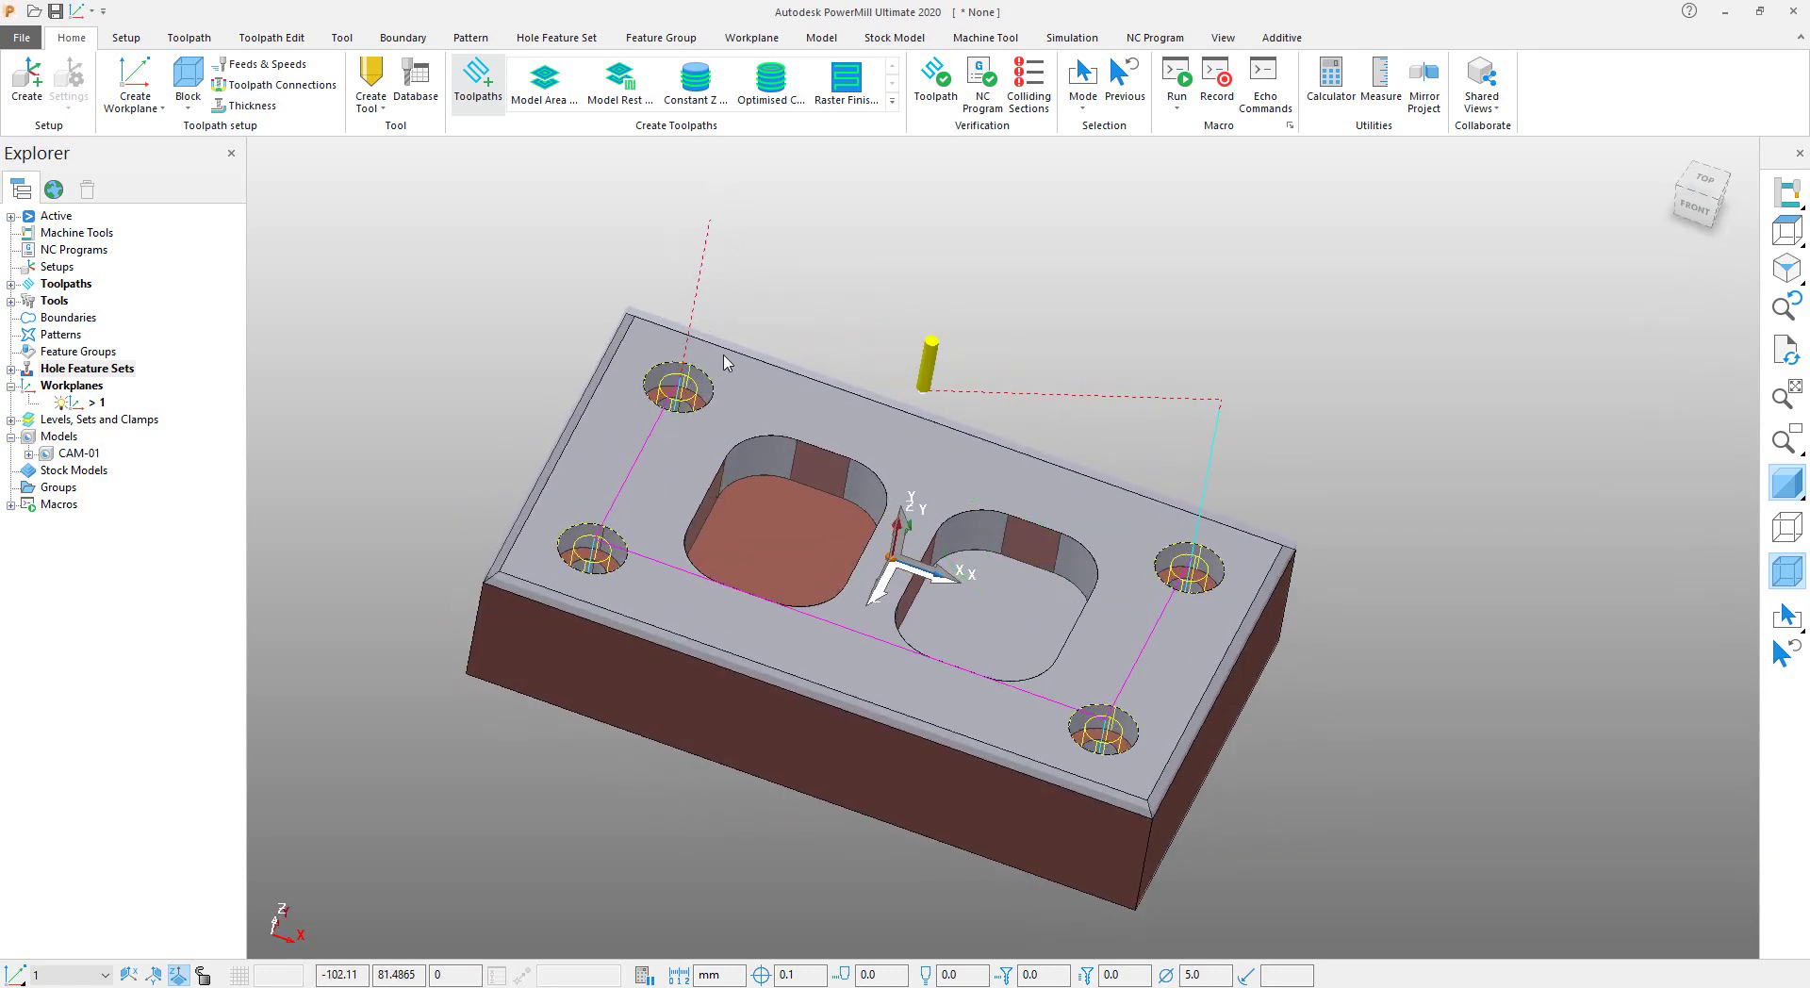
# Set the rapid height and plunge height of the toolpath's safe area both to 25 mm in the toolpath connections.
pyautogui.moveTo(744, 377); pyautogui.dragTo(776, 192, button='middle')
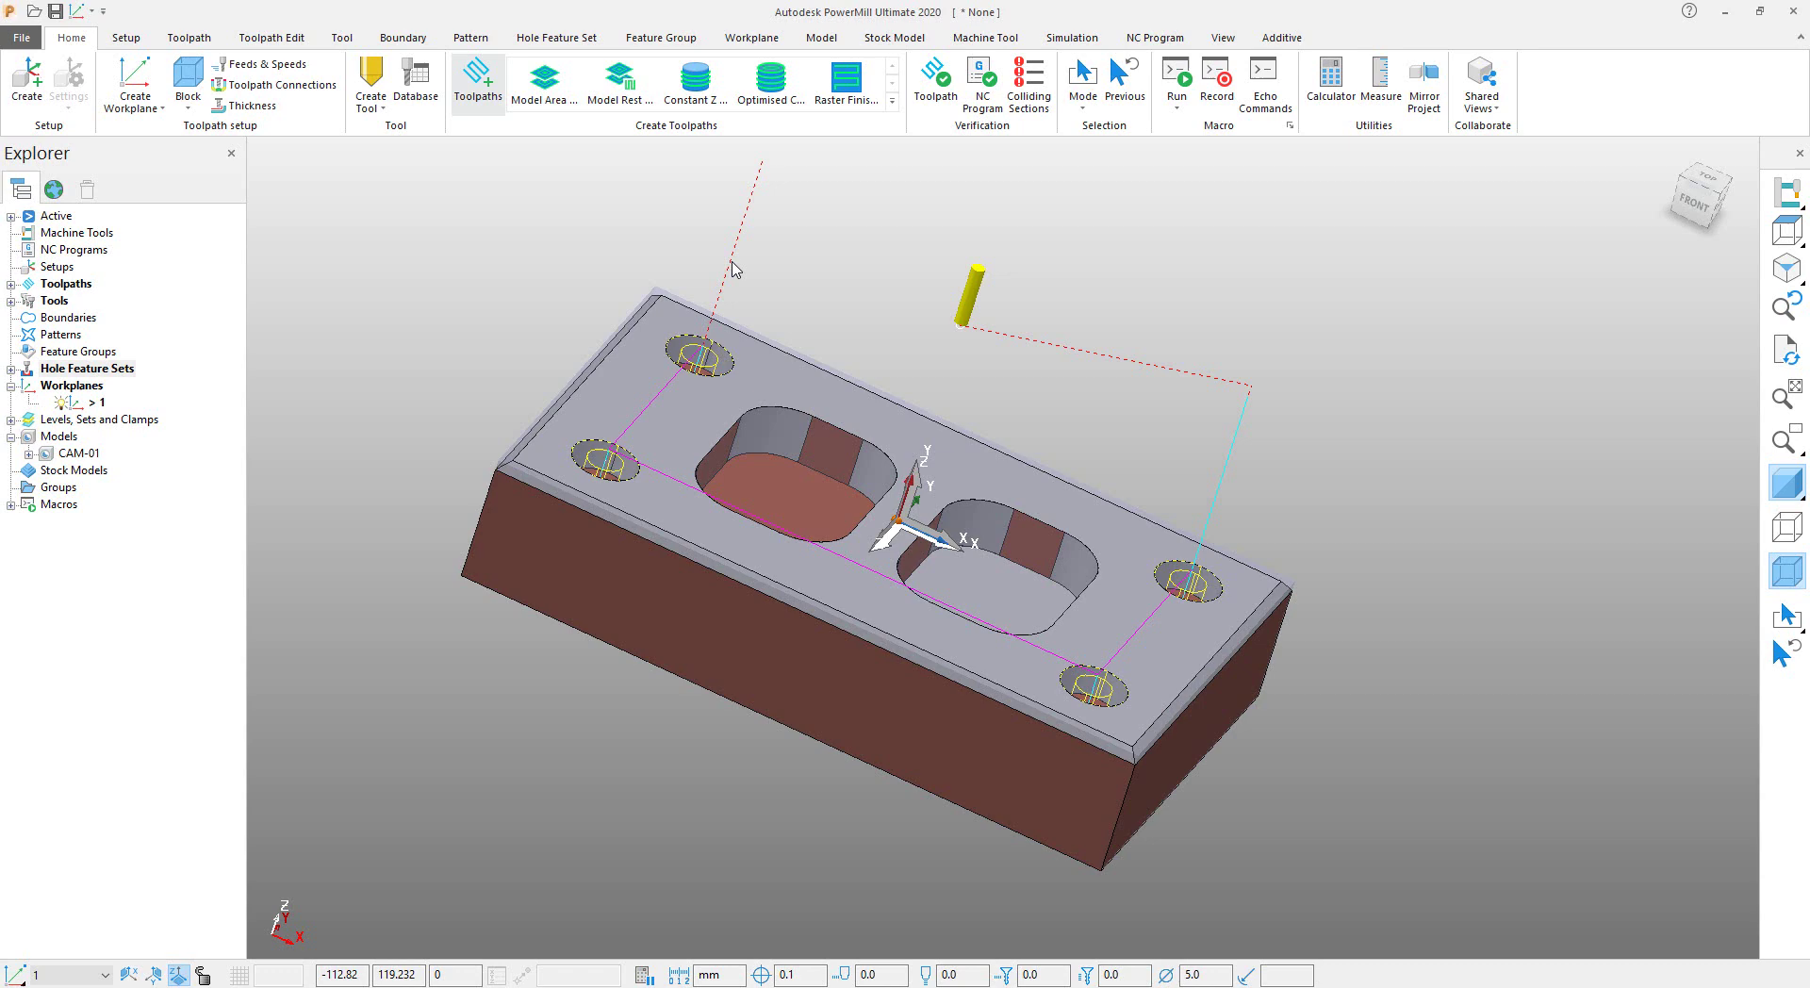
pyautogui.moveTo(768, 290); pyautogui.dragTo(804, 399, button='middle')
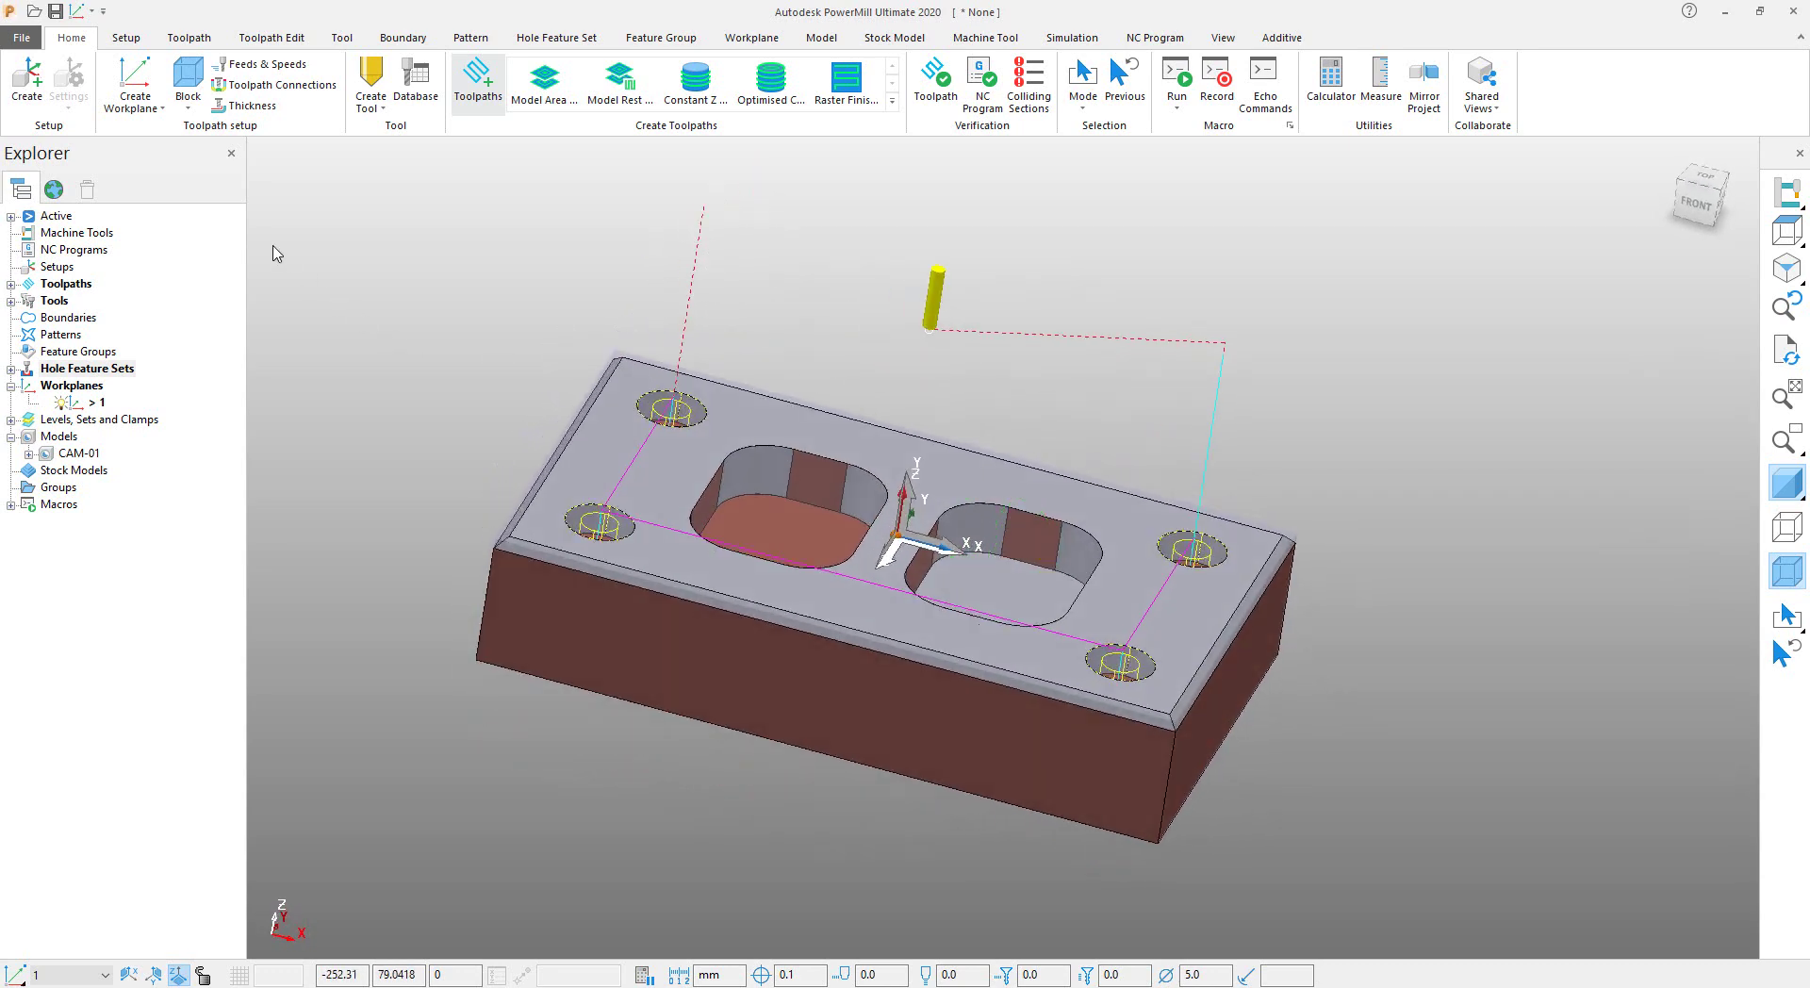
pyautogui.click(253, 106)
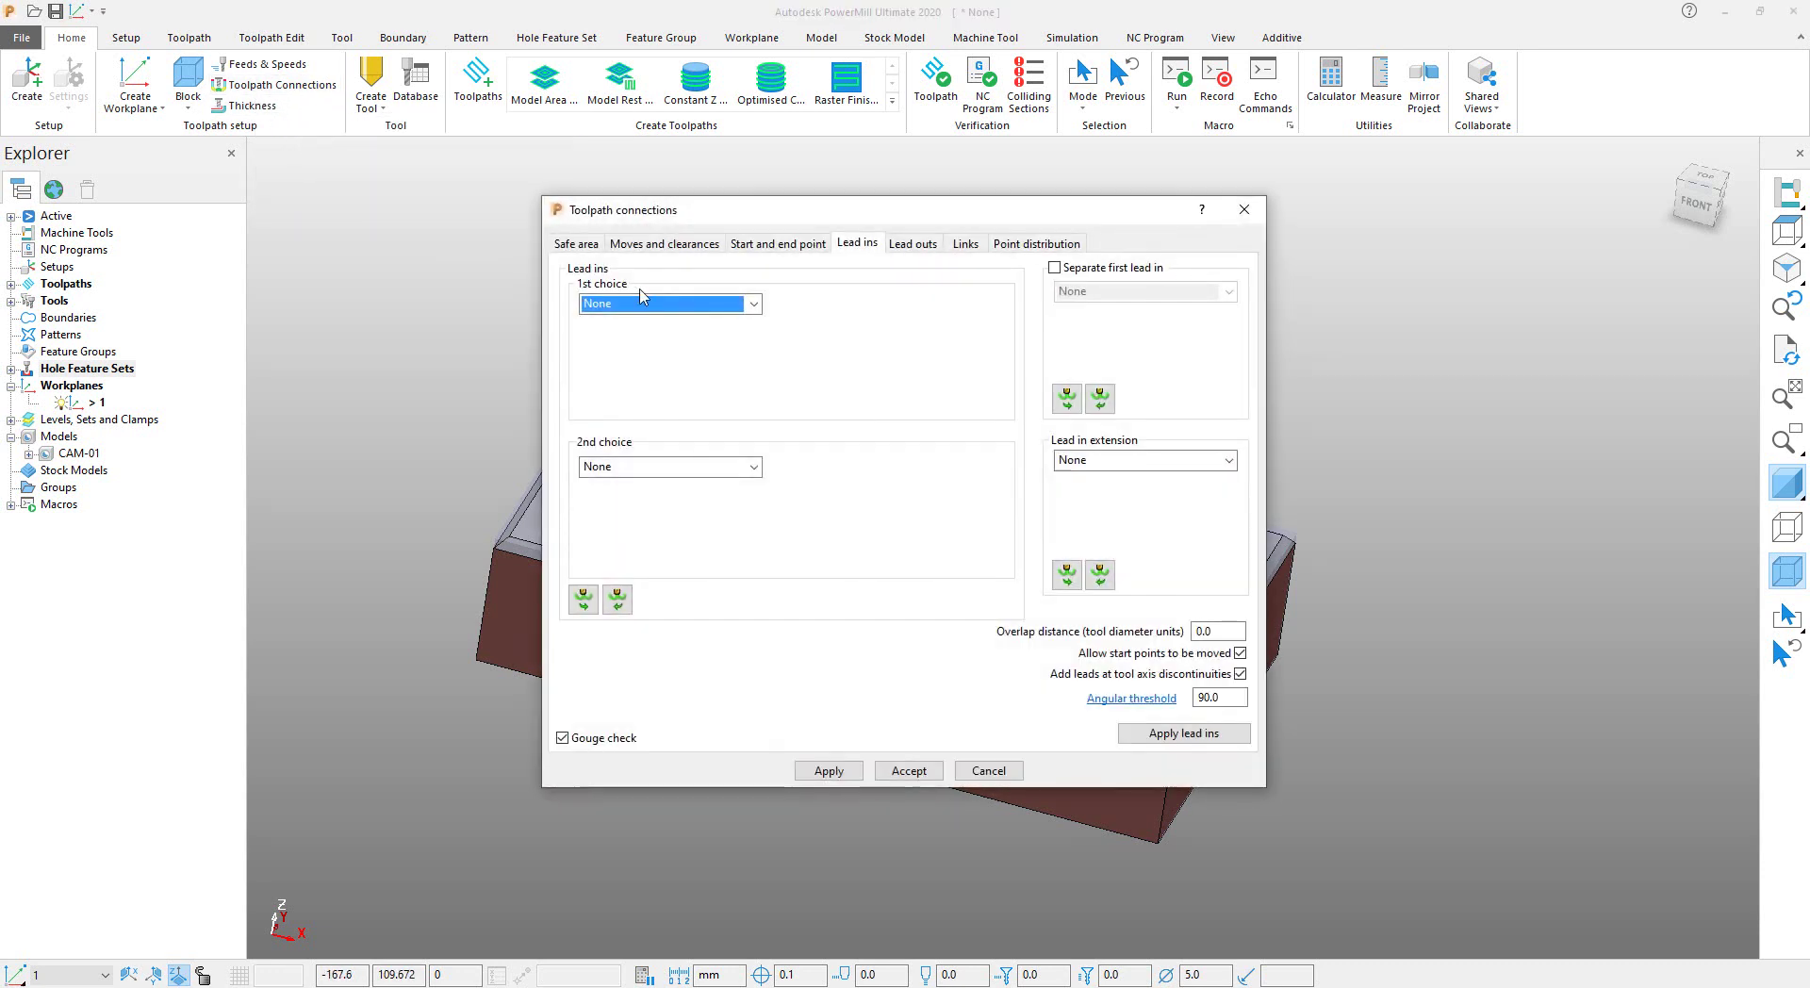
pyautogui.click(665, 243)
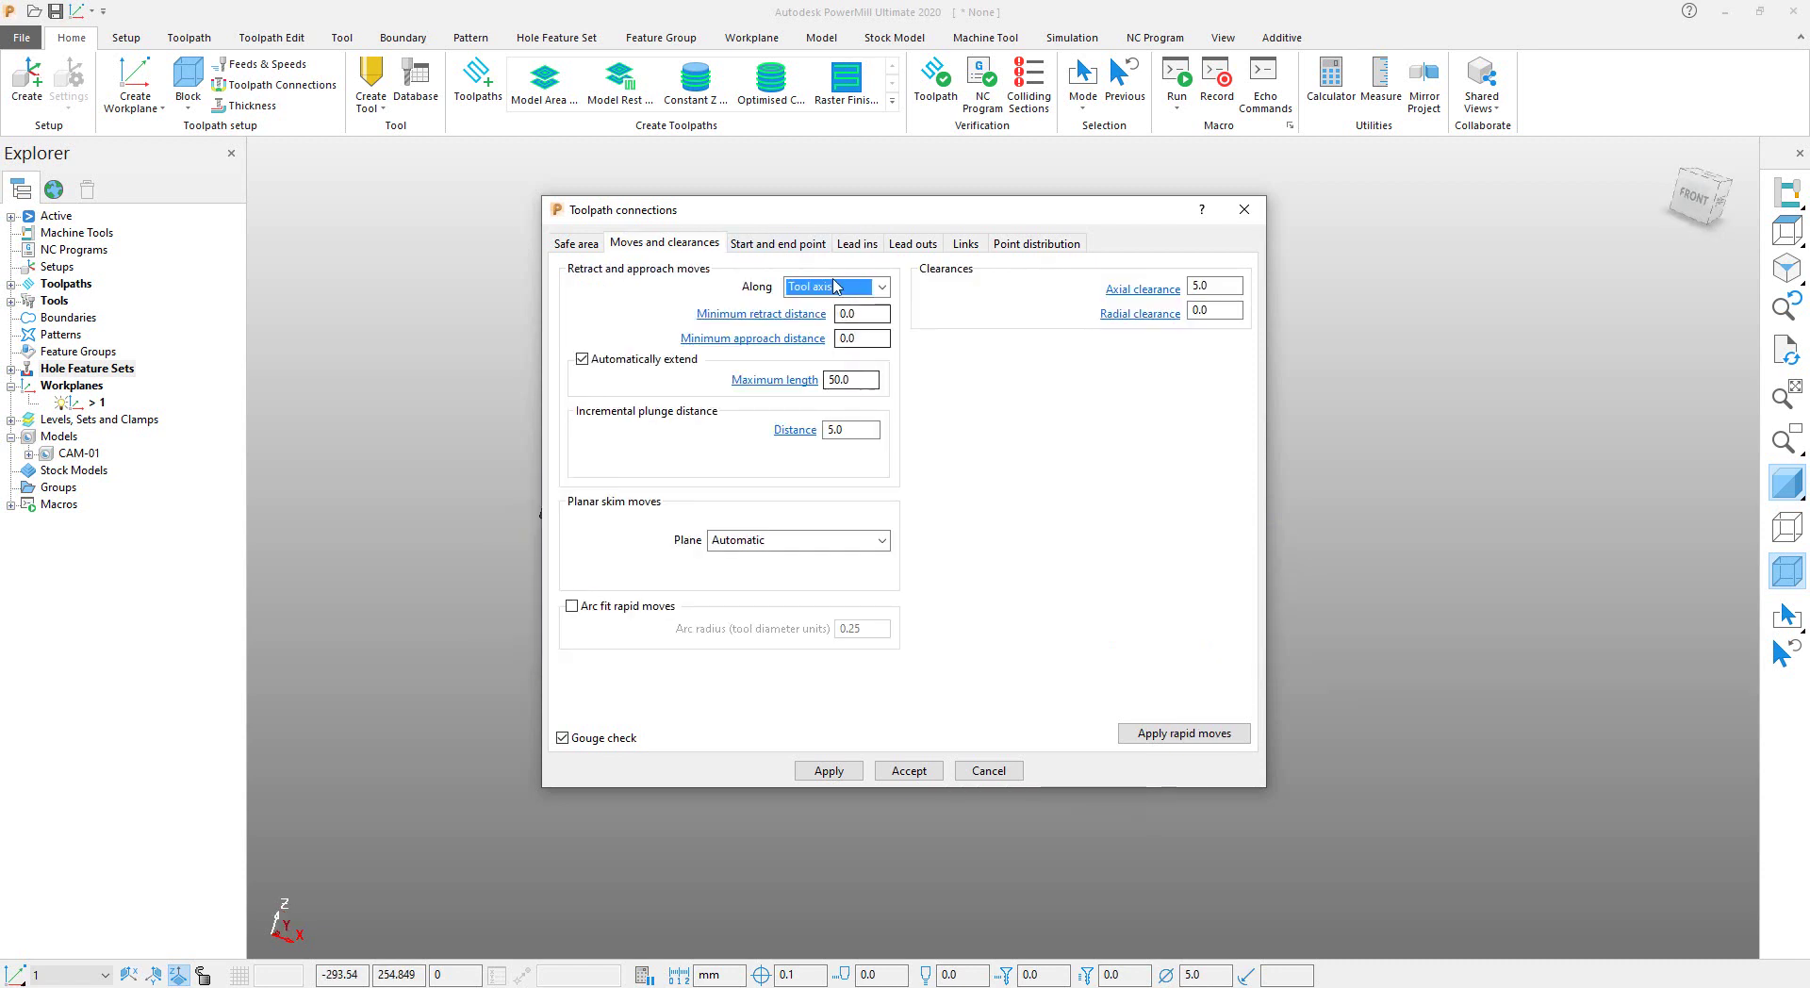
pyautogui.click(600, 244)
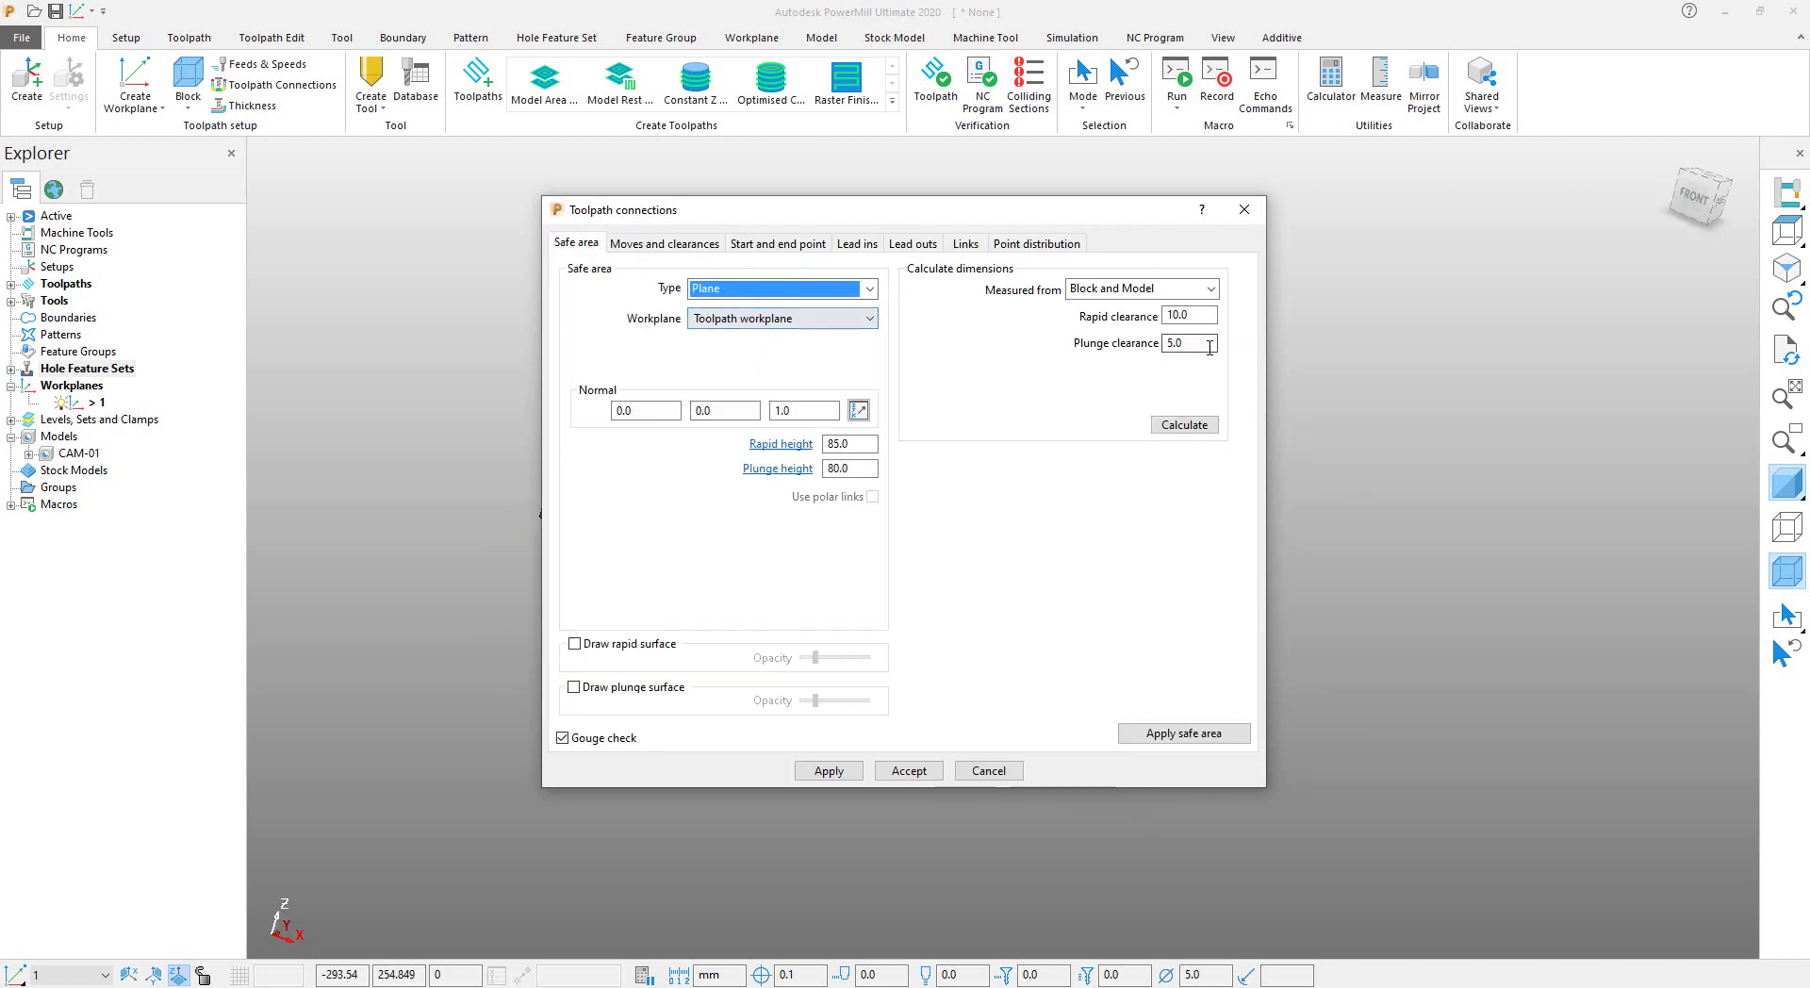
pyautogui.doubleClick(857, 446)
pyautogui.write('25')
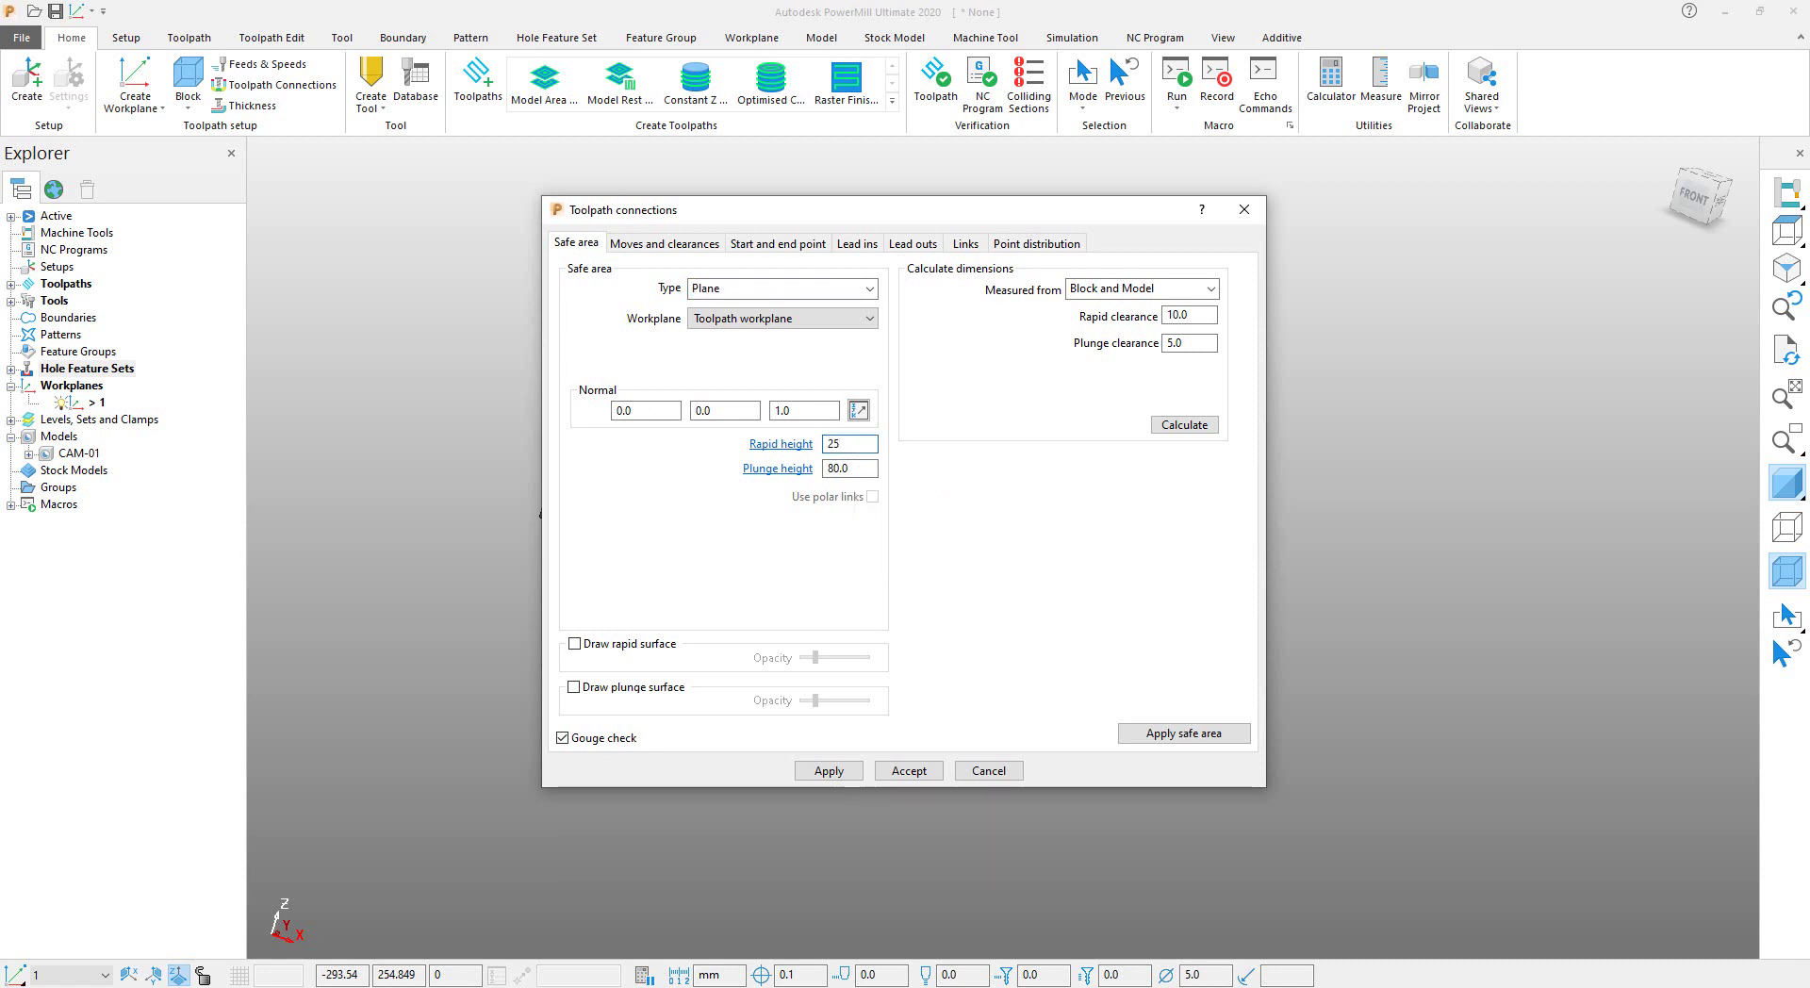
pyautogui.doubleClick(856, 469)
pyautogui.write('25')
pyautogui.press('Tab')
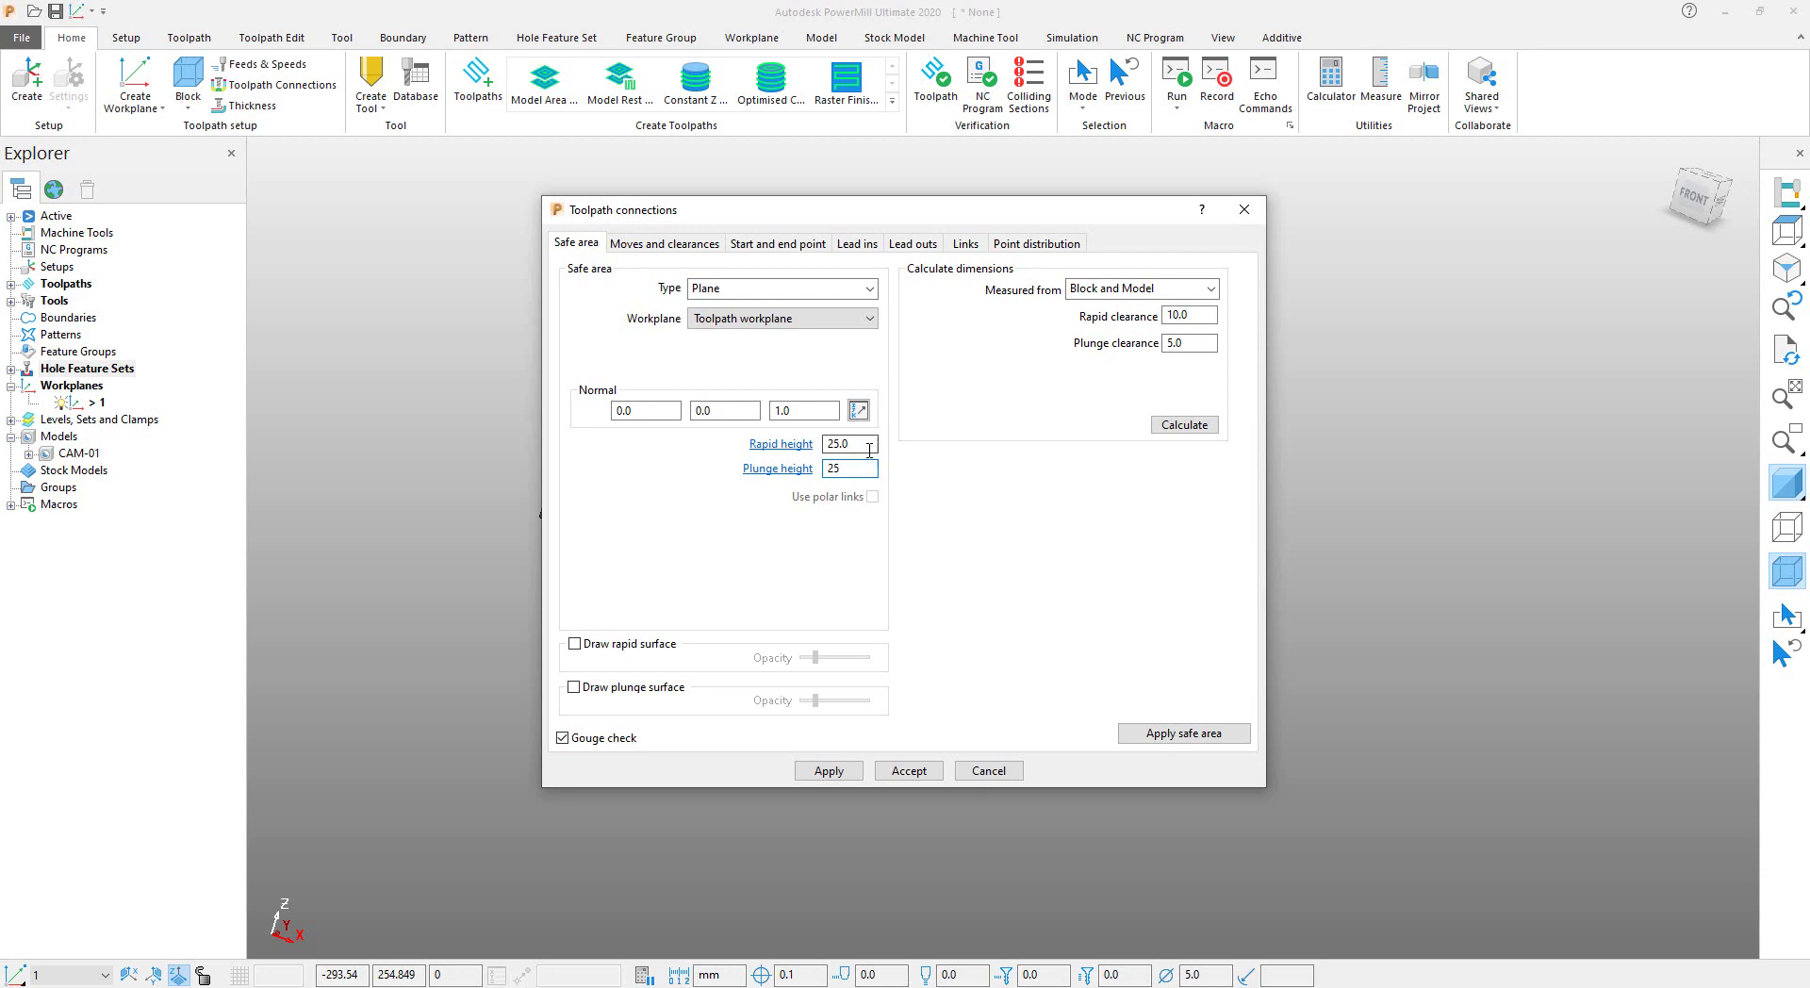
# Apply the safe area to the drilling toolpath and inspect its rapid moves over the plate.
pyautogui.click(1155, 735)
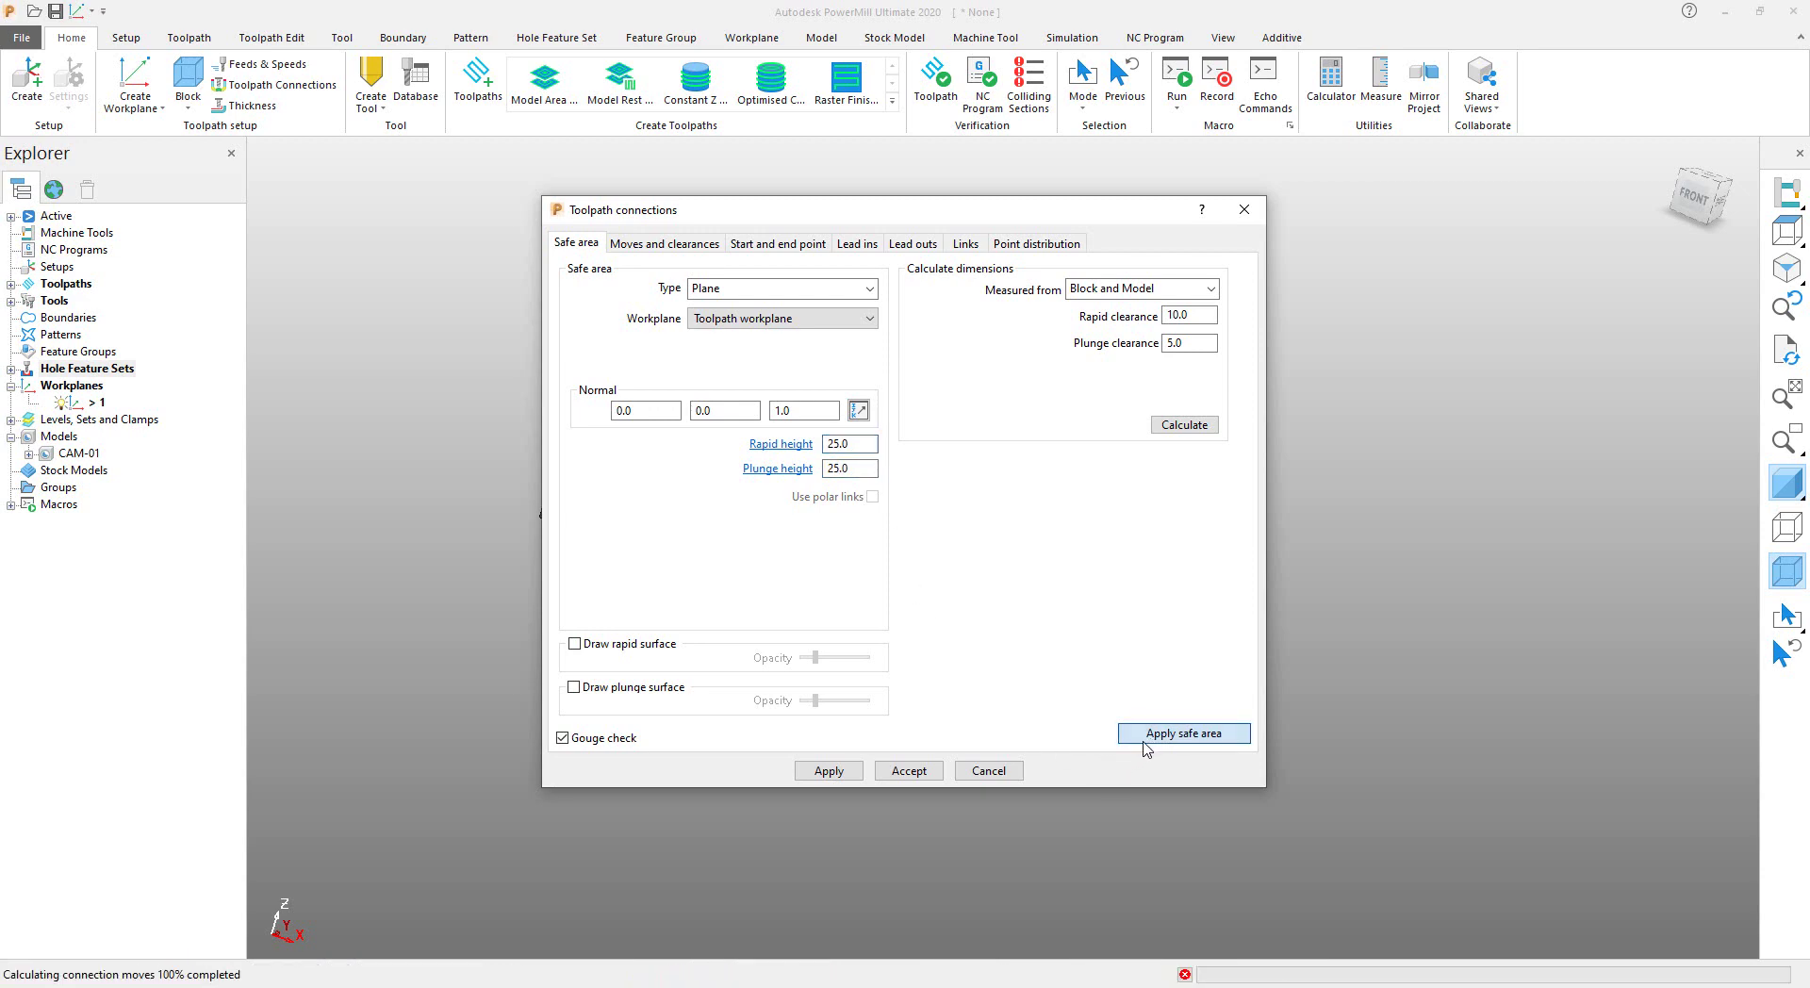
pyautogui.click(829, 770)
pyautogui.moveTo(835, 679)
pyautogui.mouseDown(button='middle')
pyautogui.moveTo(821, 600)
pyautogui.moveTo(627, 482)
pyautogui.moveTo(801, 302)
pyautogui.moveTo(525, 577)
pyautogui.moveTo(868, 676)
pyautogui.mouseUp(button='middle')
pyautogui.scroll(5, 627, 483)
pyautogui.scroll(-5, 866, 667)
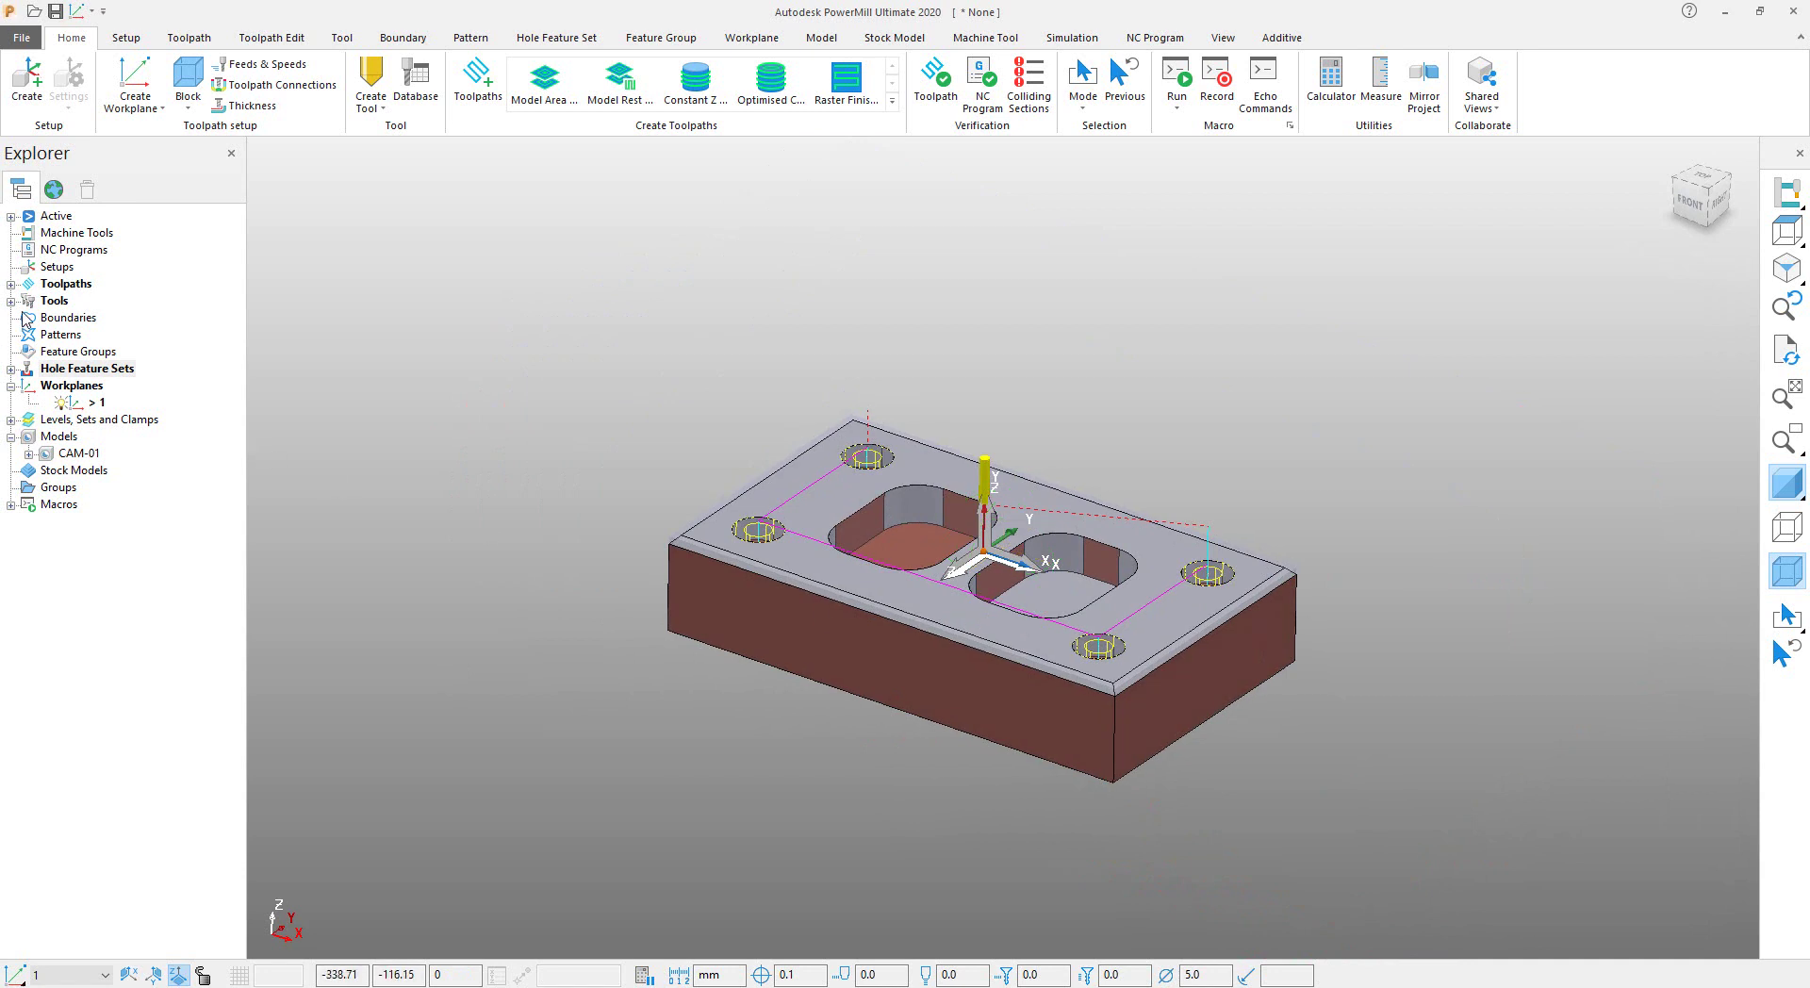
# Create an individual NC program from drilling toolpath 1.
pyautogui.click(11, 284)
pyautogui.rightClick(94, 302)
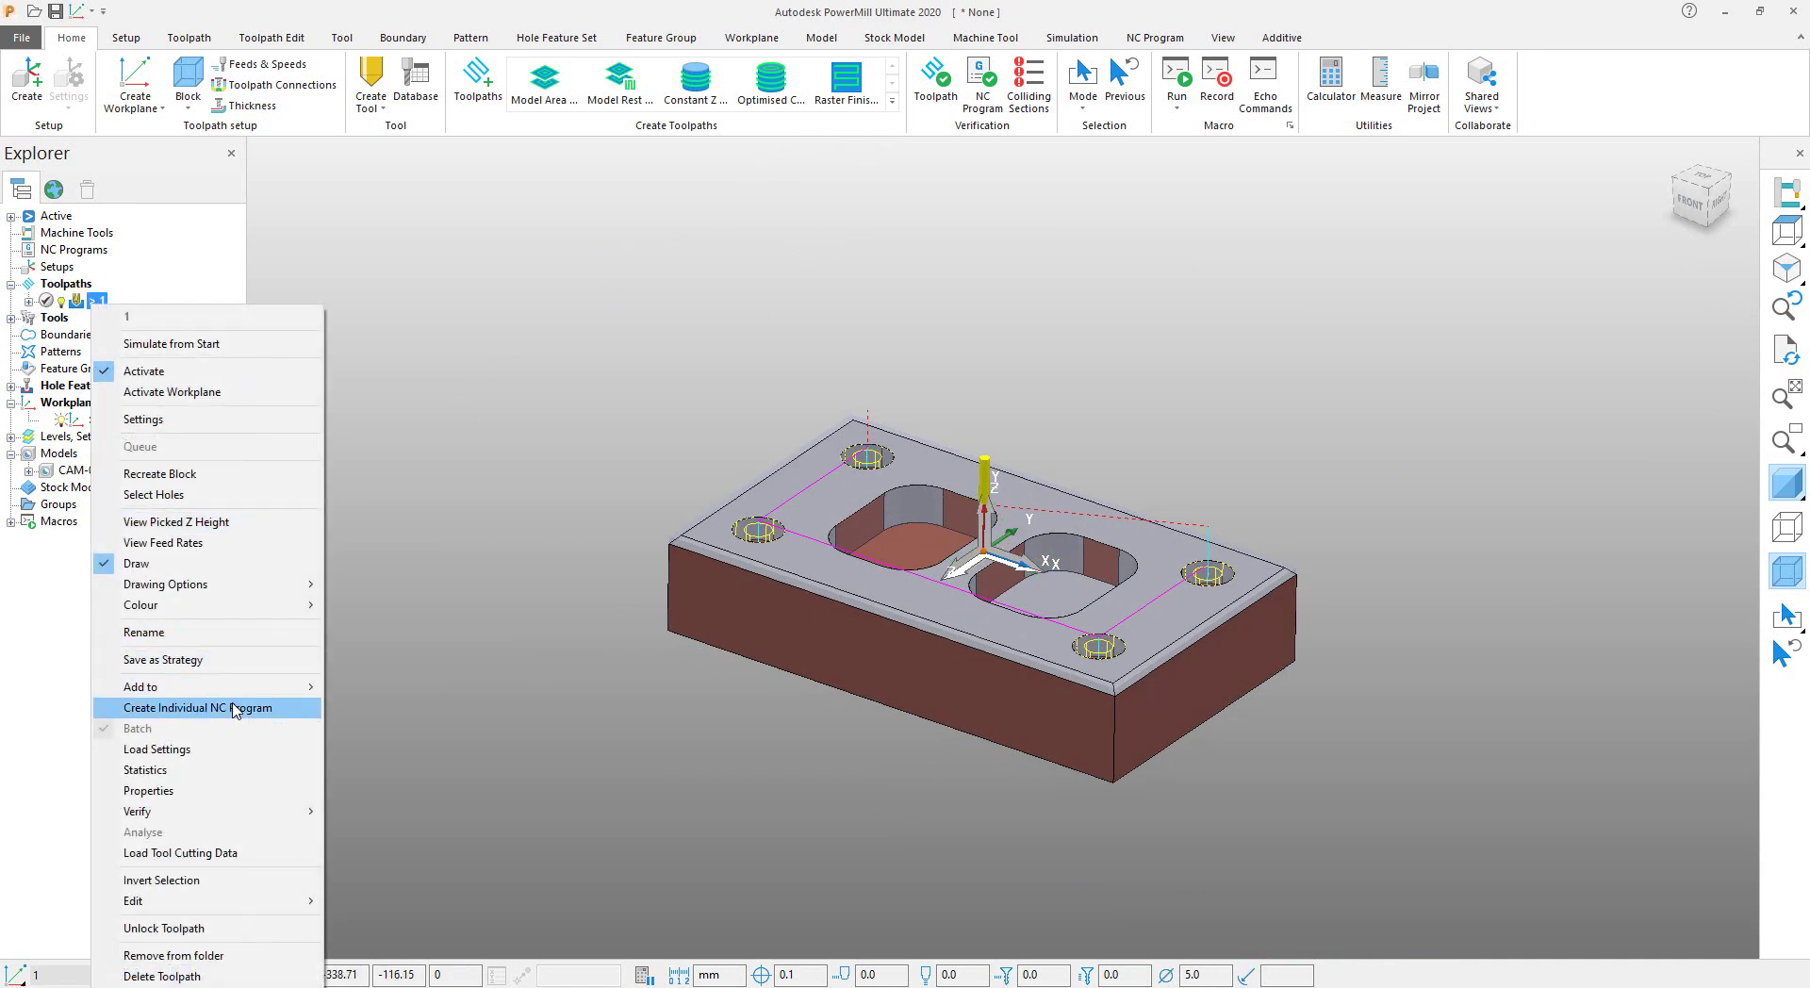
pyautogui.click(78, 306)
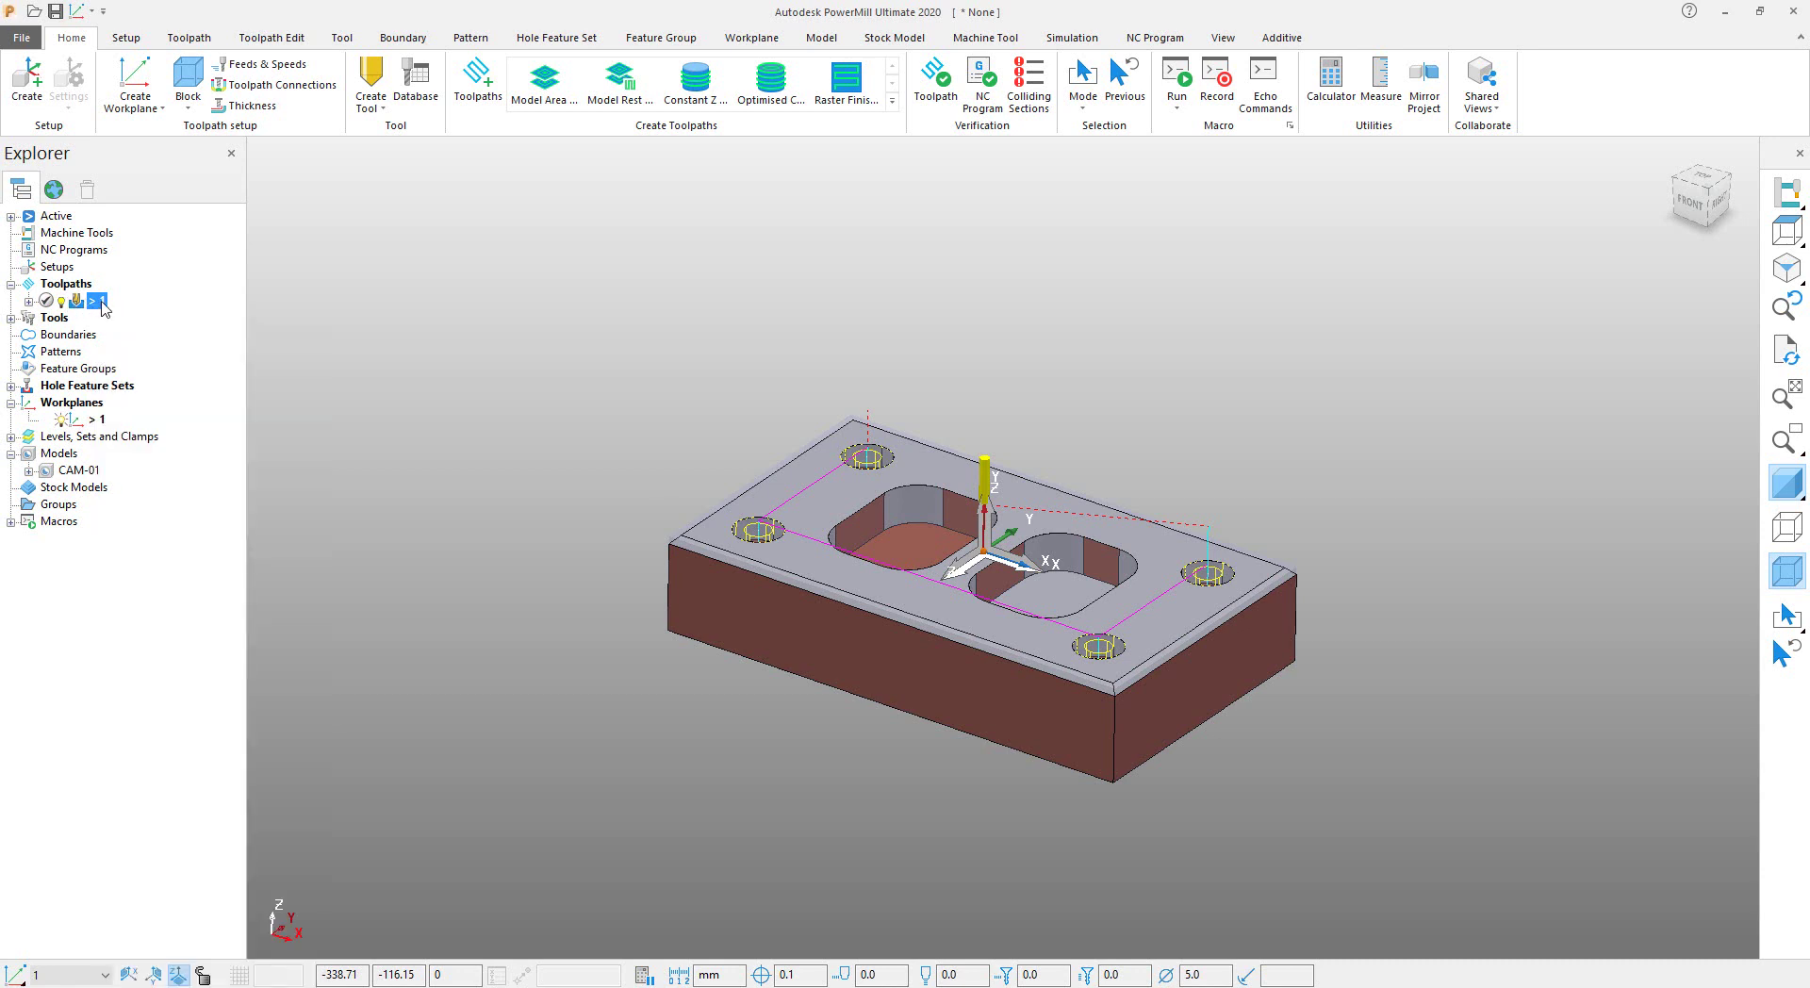
pyautogui.rightClick(102, 301)
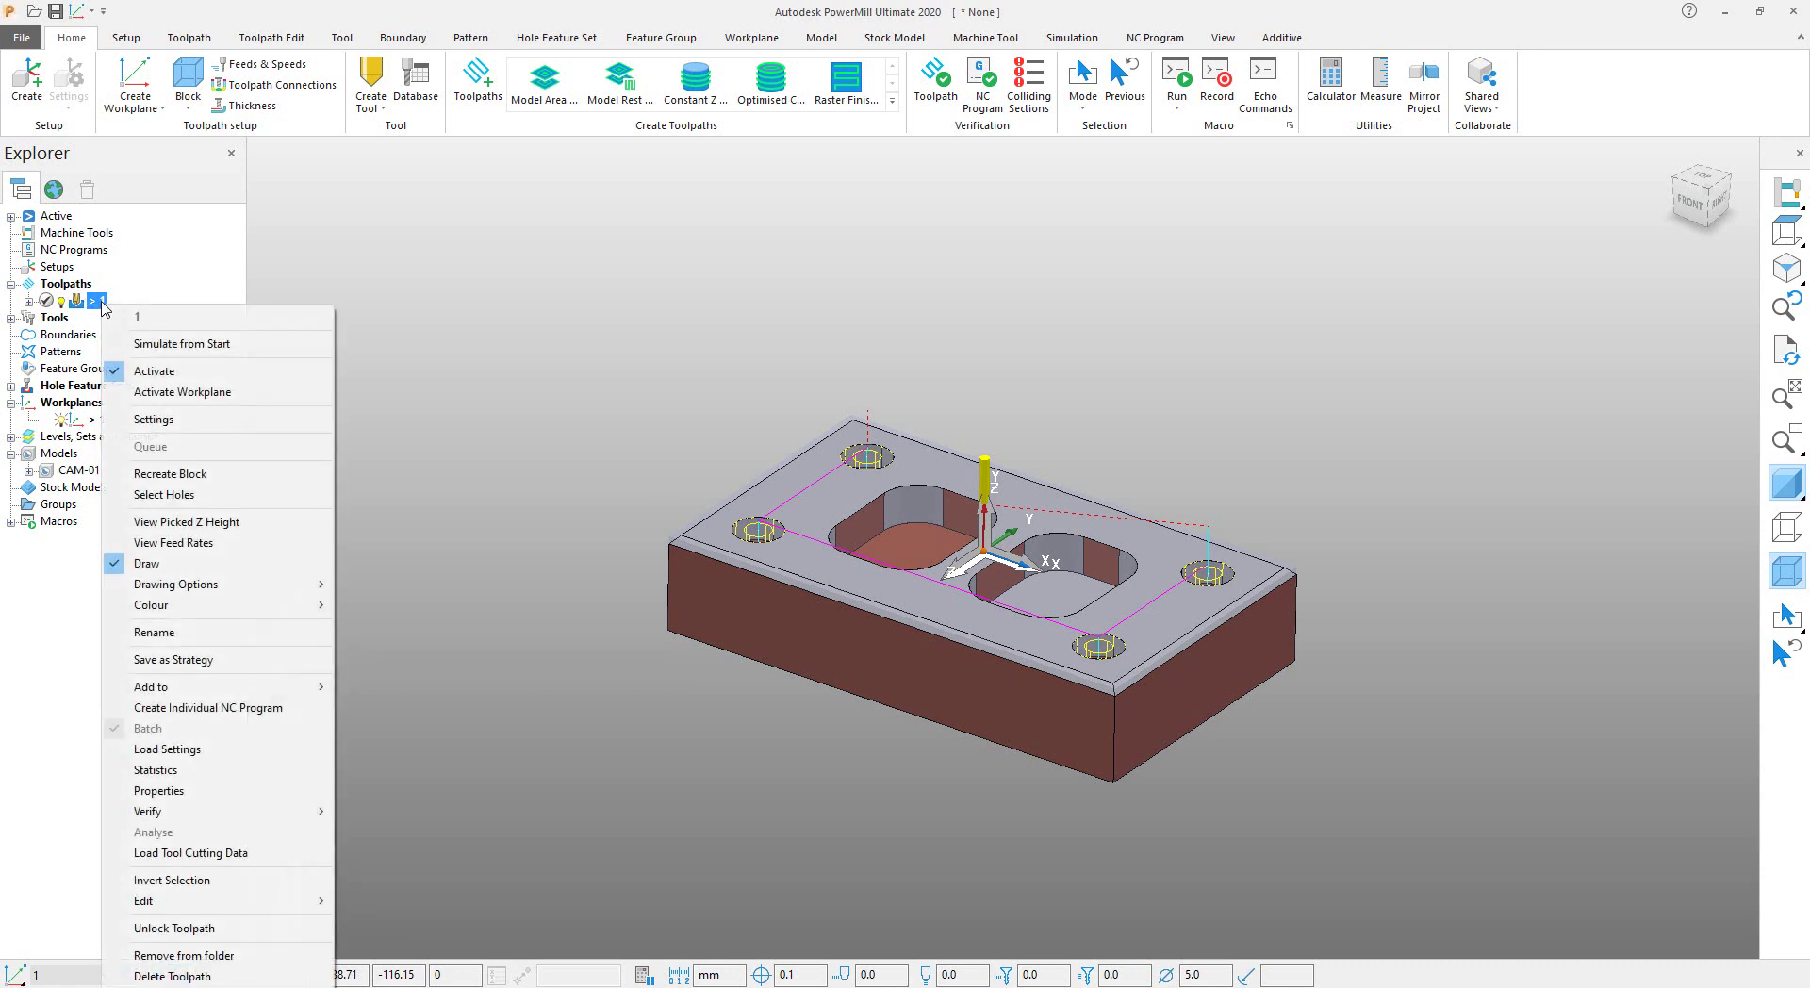
pyautogui.click(269, 709)
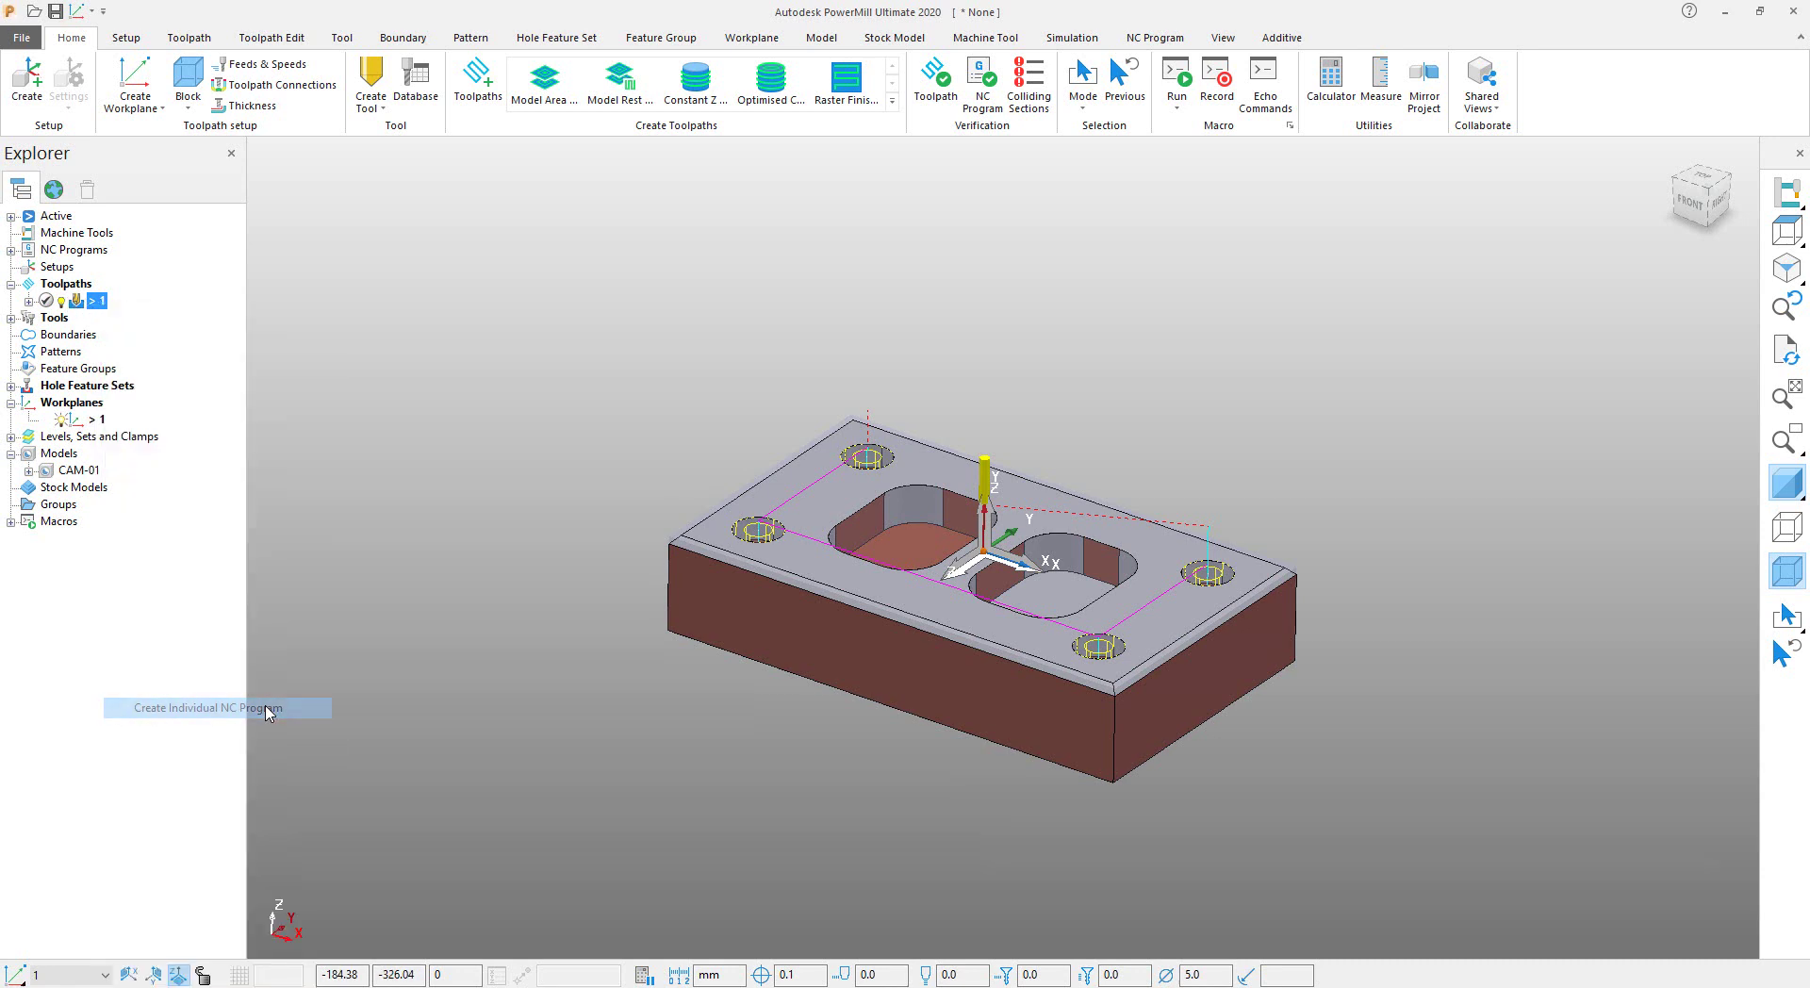
# Open the settings of the new NC program, write its output file with the Fanuc option file, and accept the settings.
pyautogui.click(11, 251)
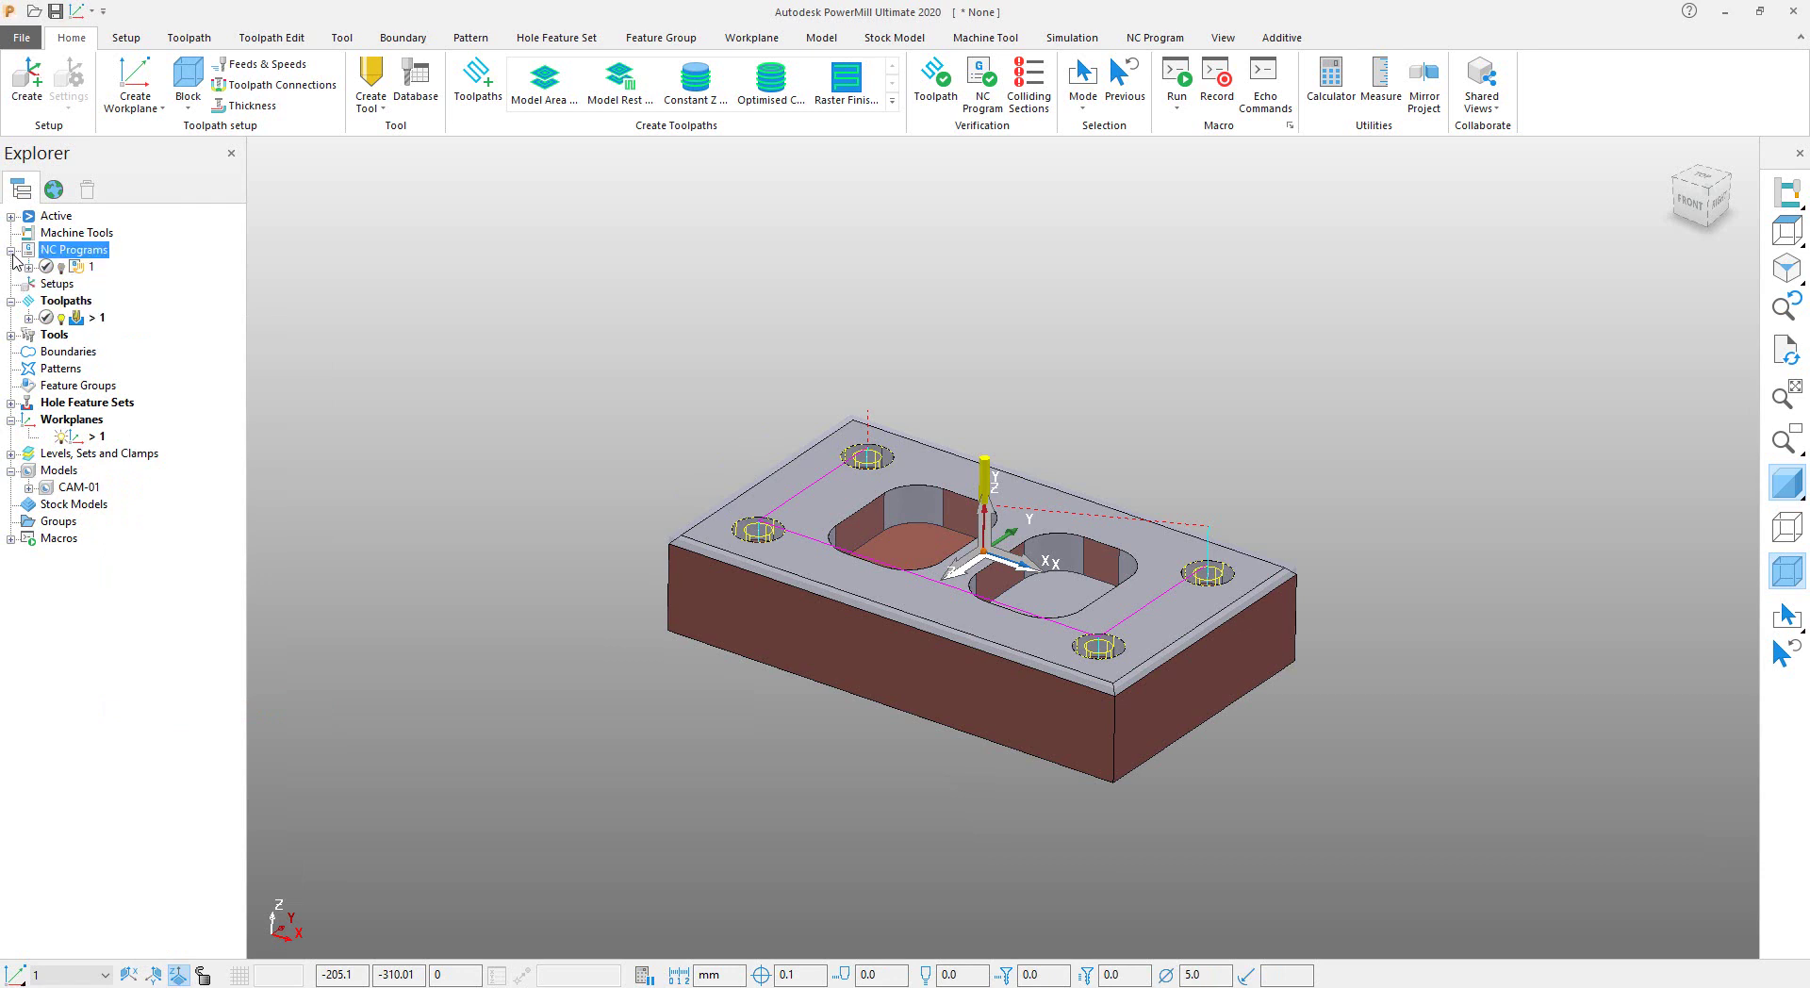
pyautogui.click(80, 268)
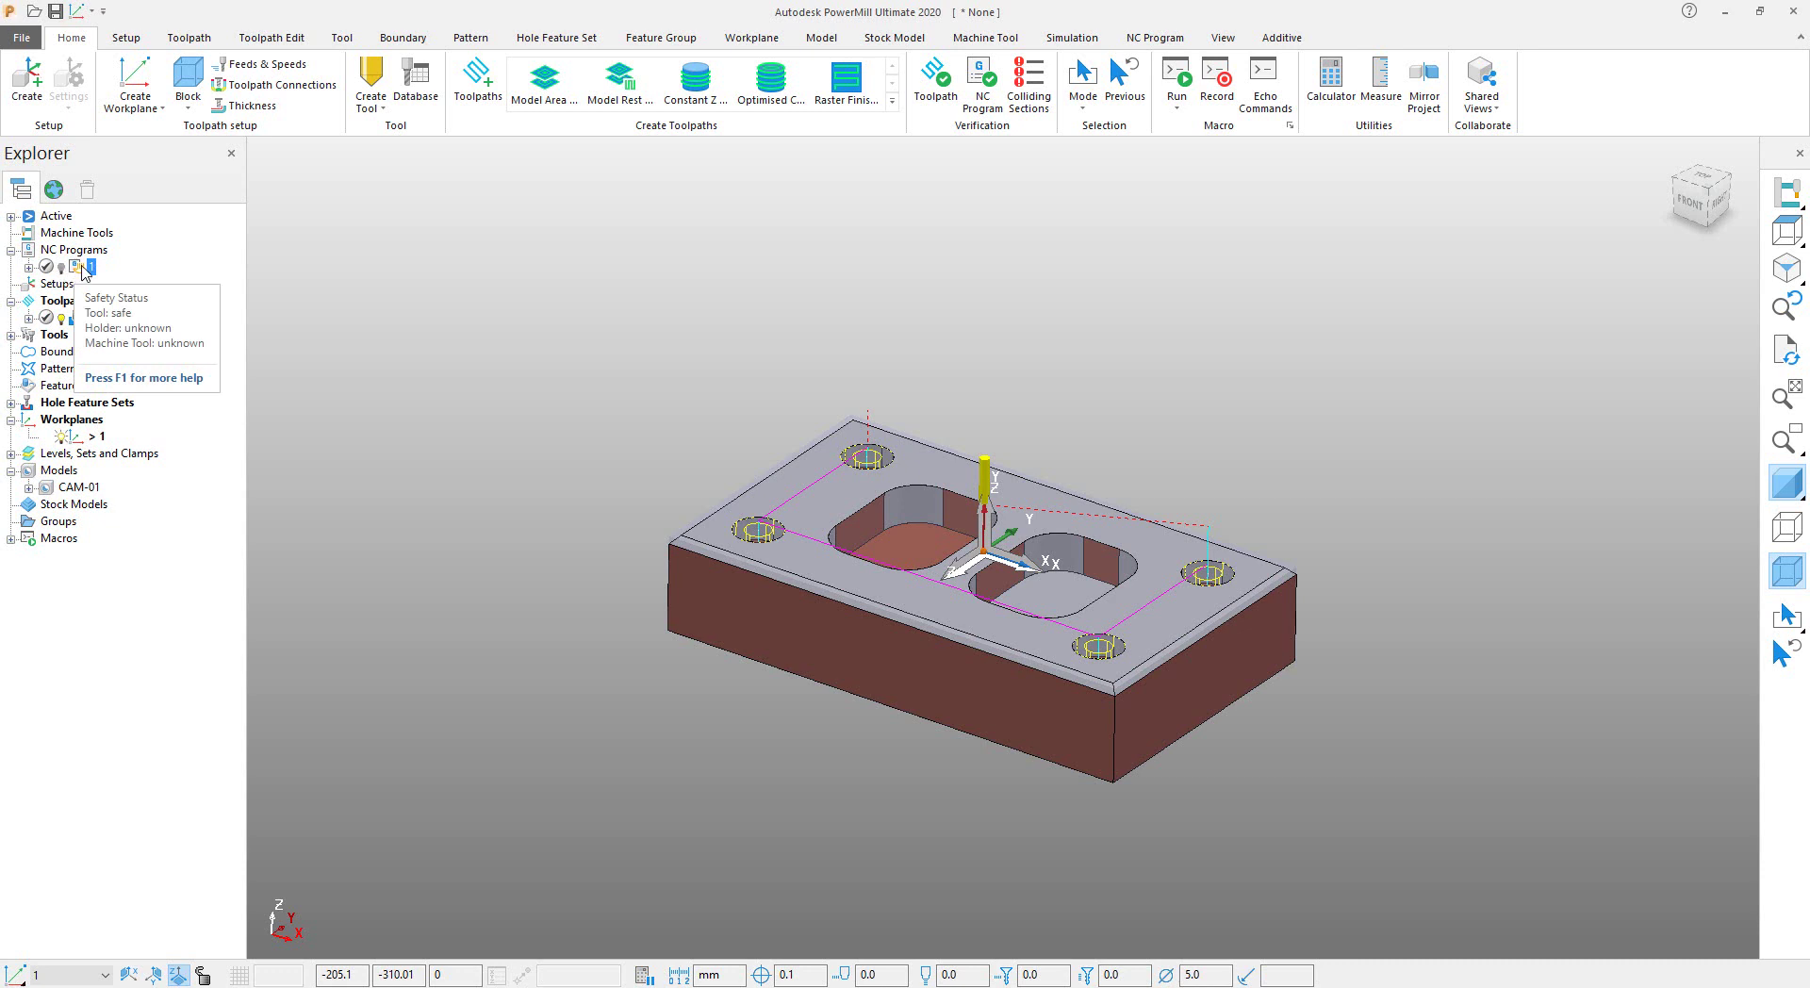
pyautogui.rightClick(83, 272)
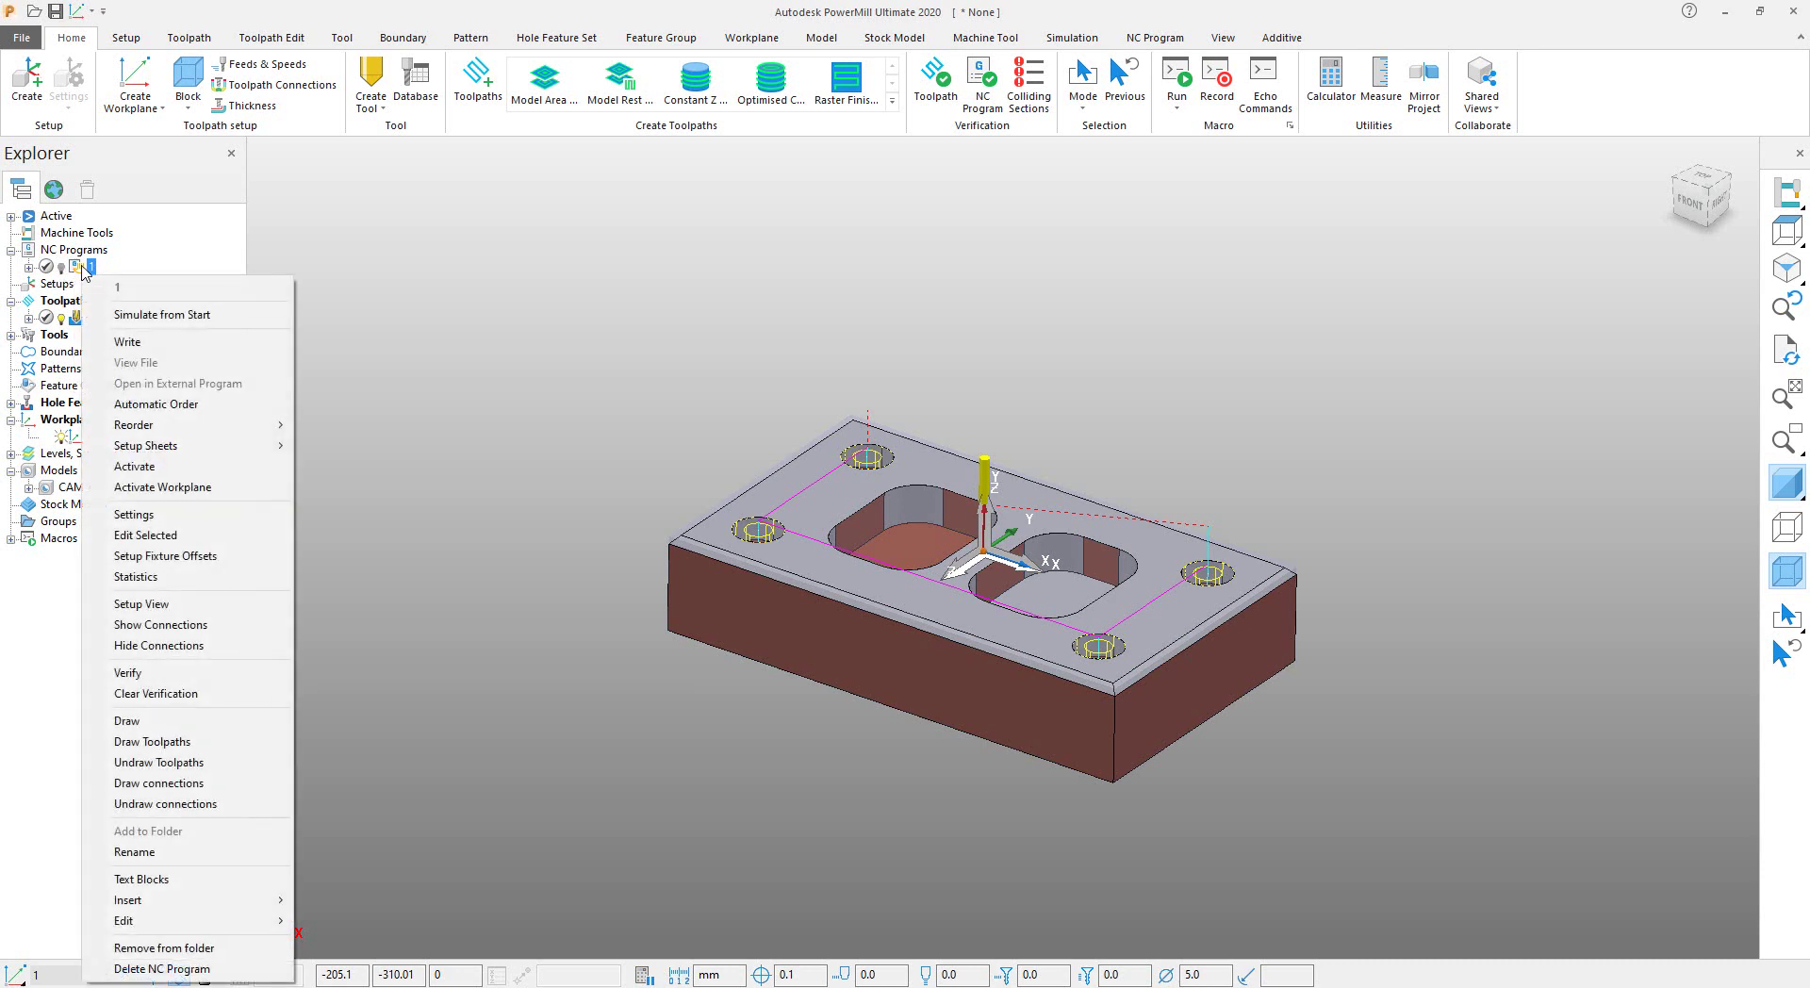
pyautogui.click(178, 515)
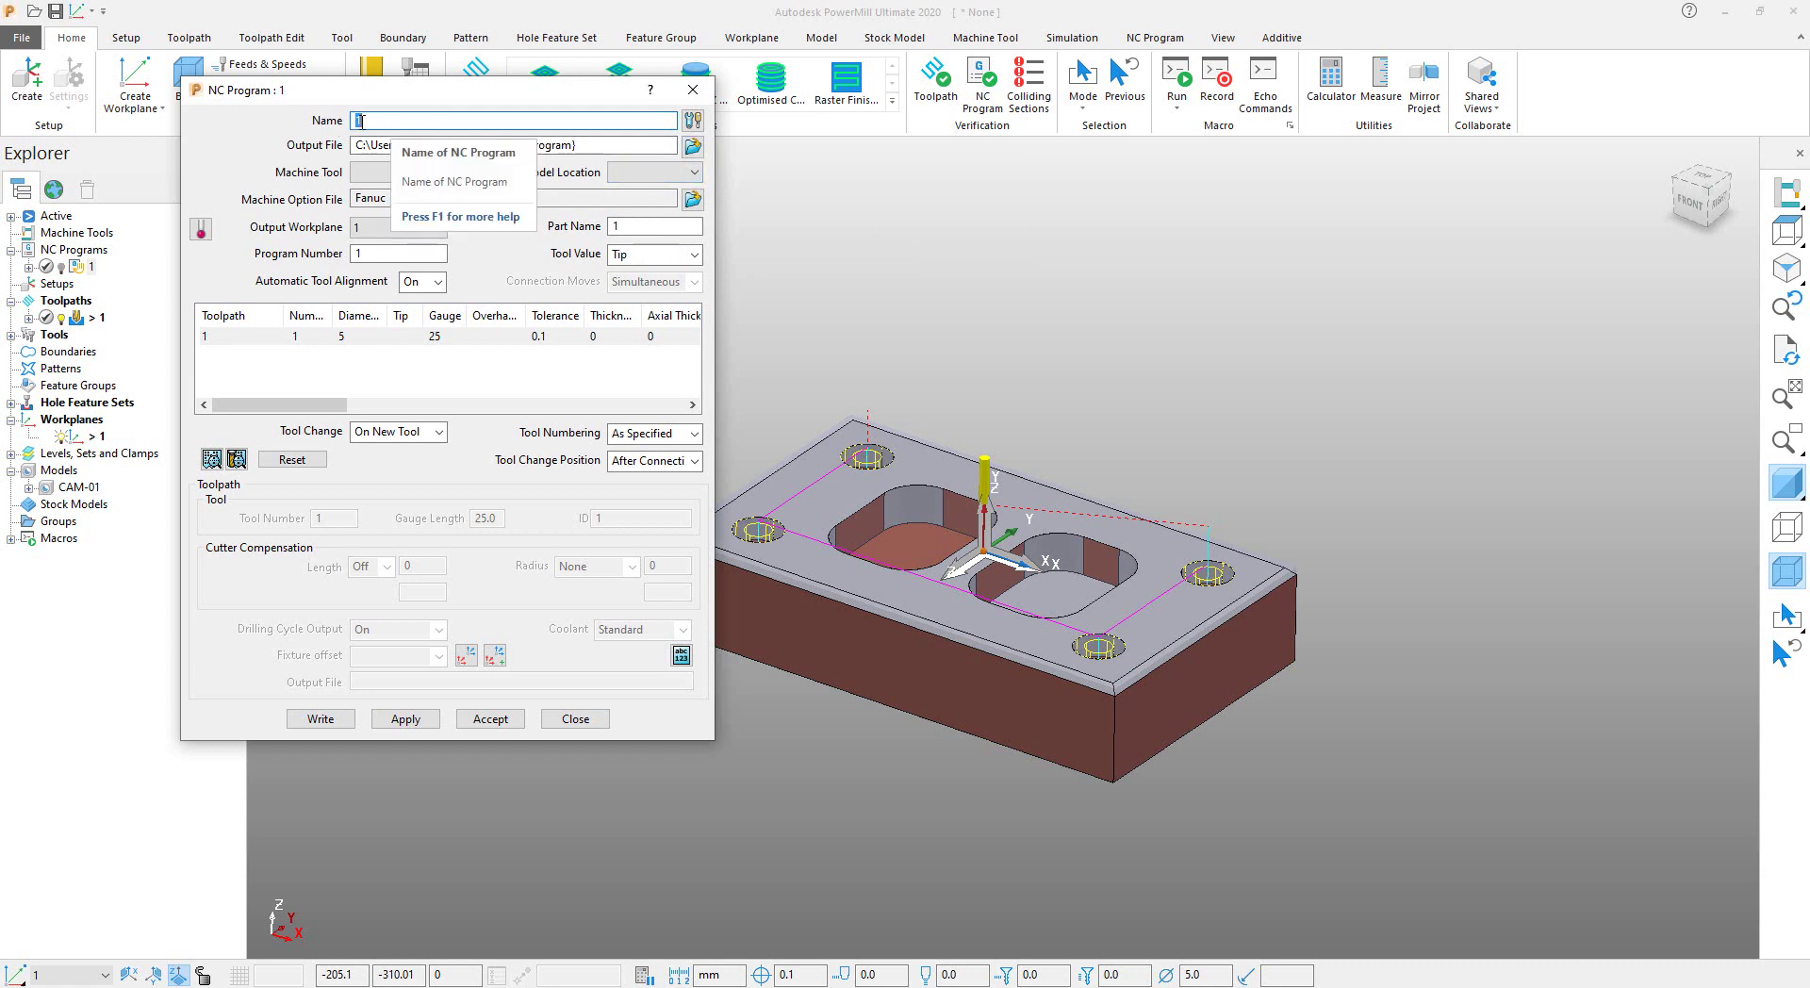
pyautogui.click(580, 145)
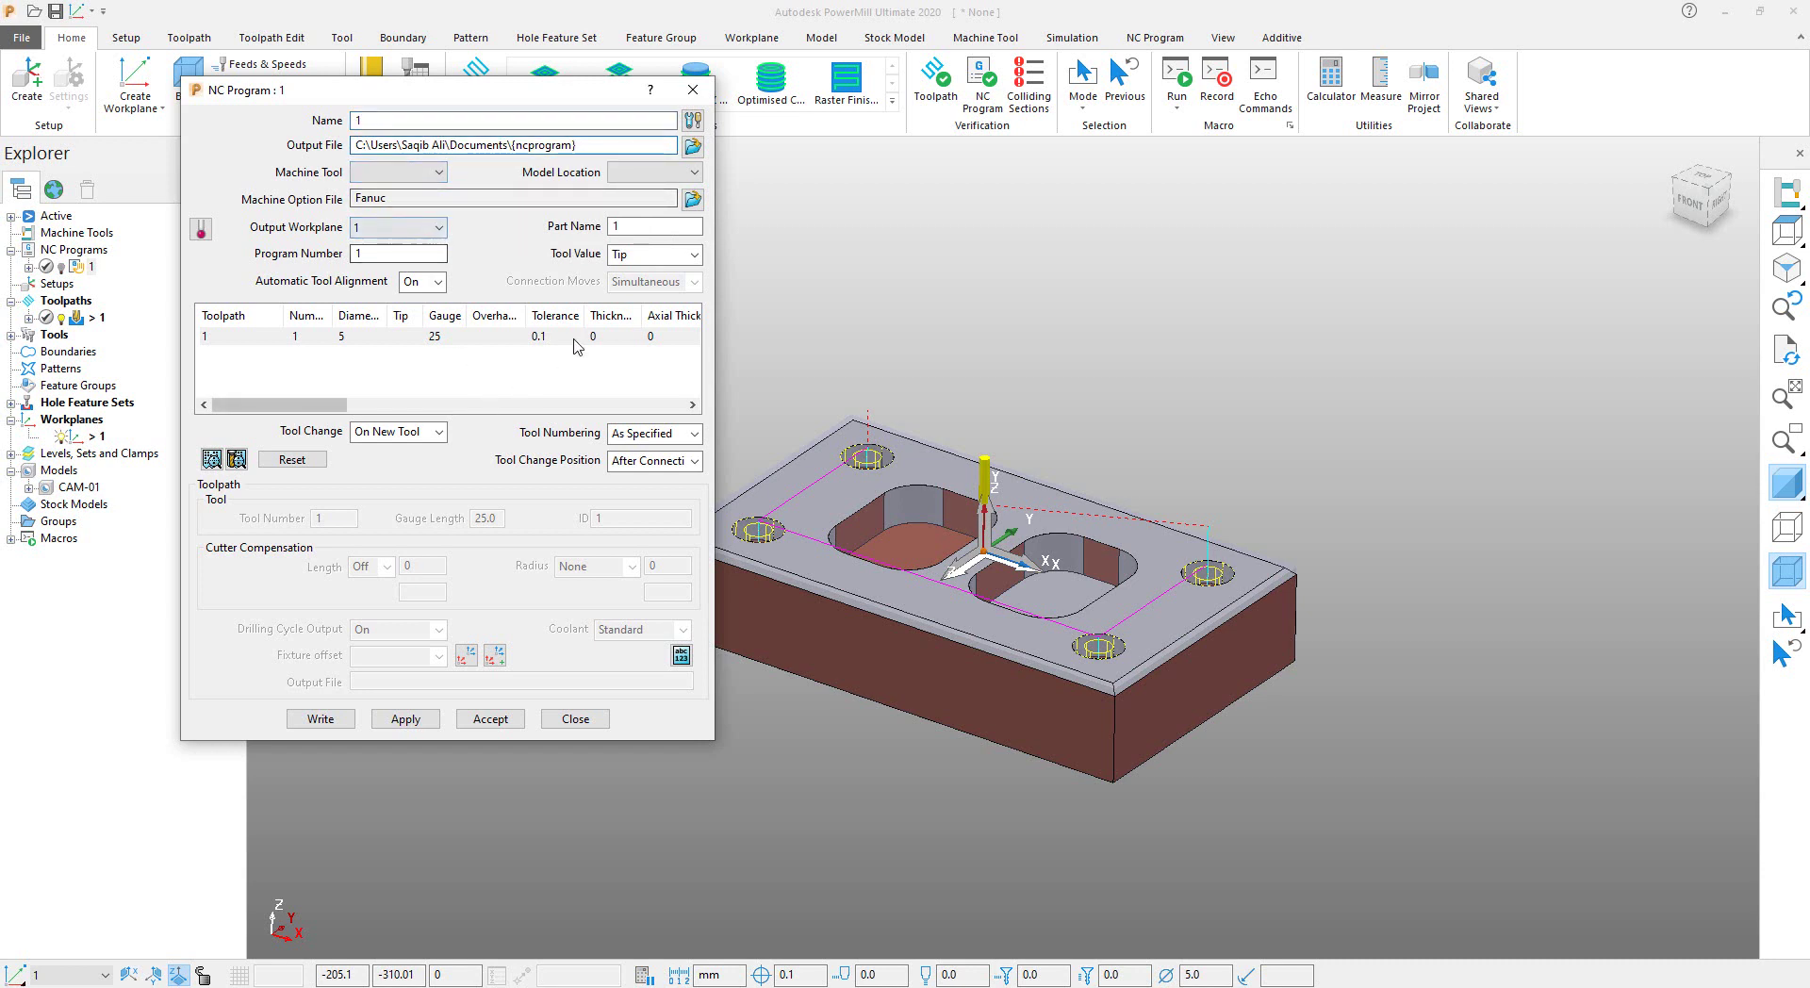
pyautogui.click(615, 225)
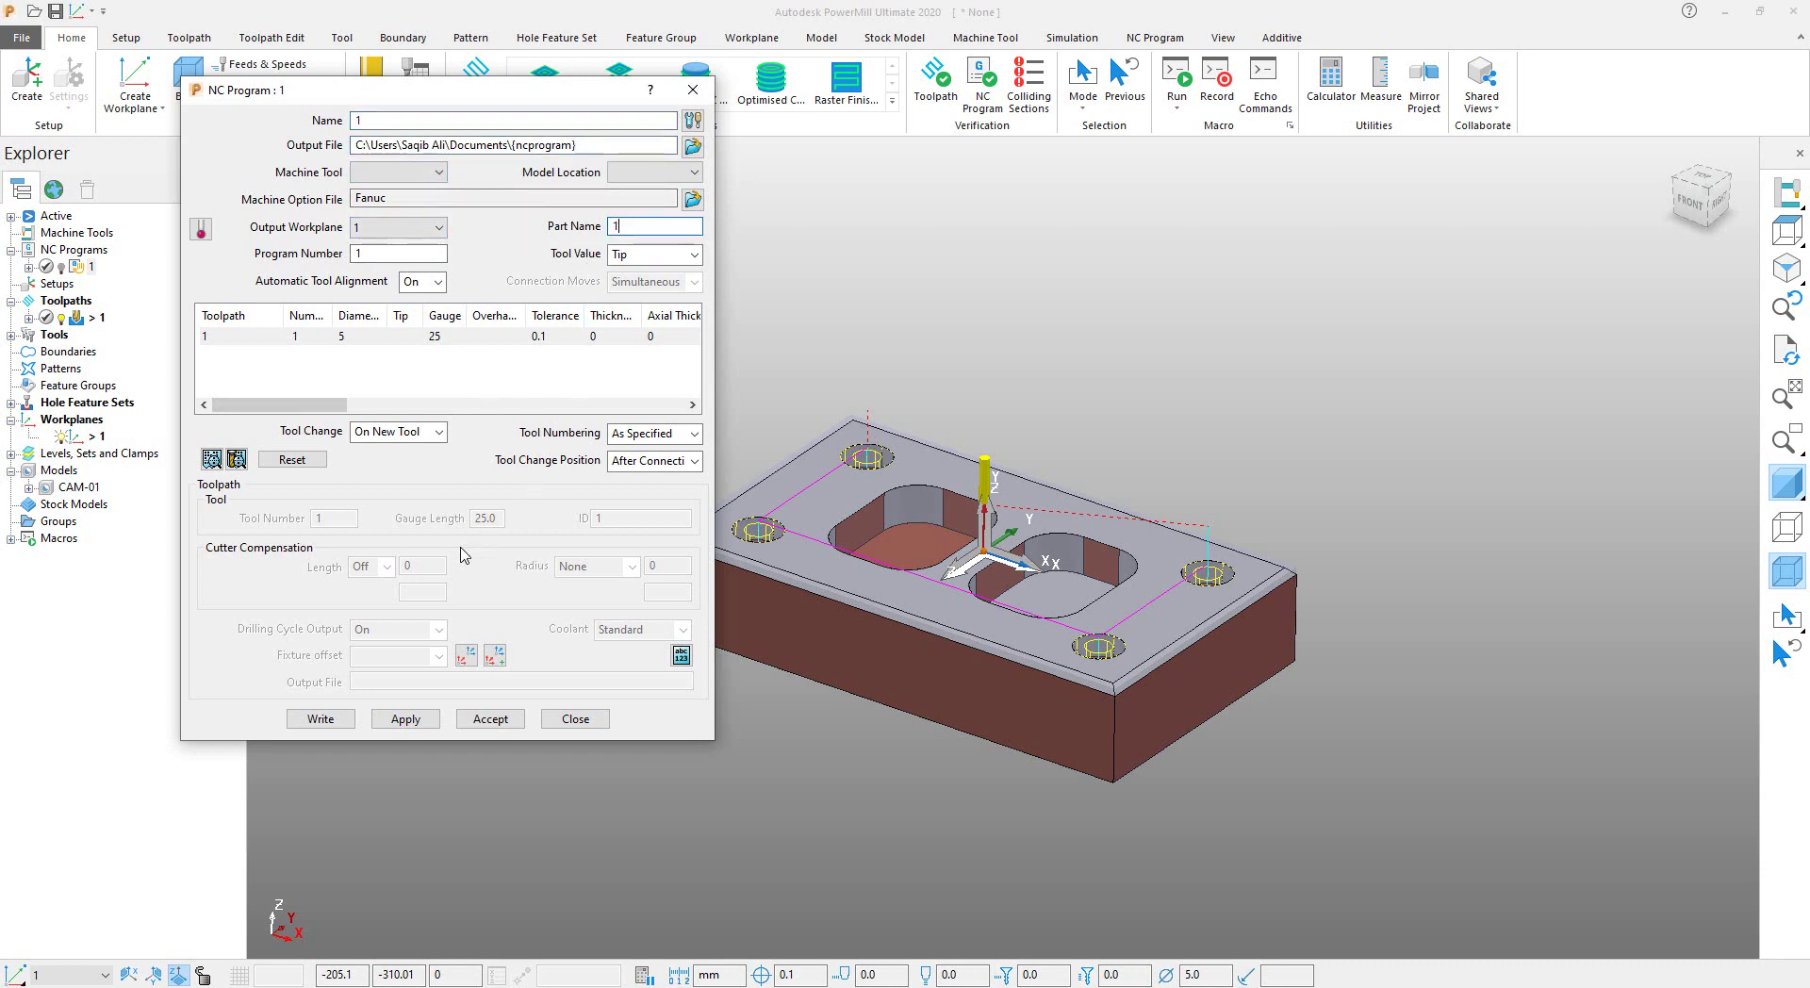
pyautogui.click(346, 723)
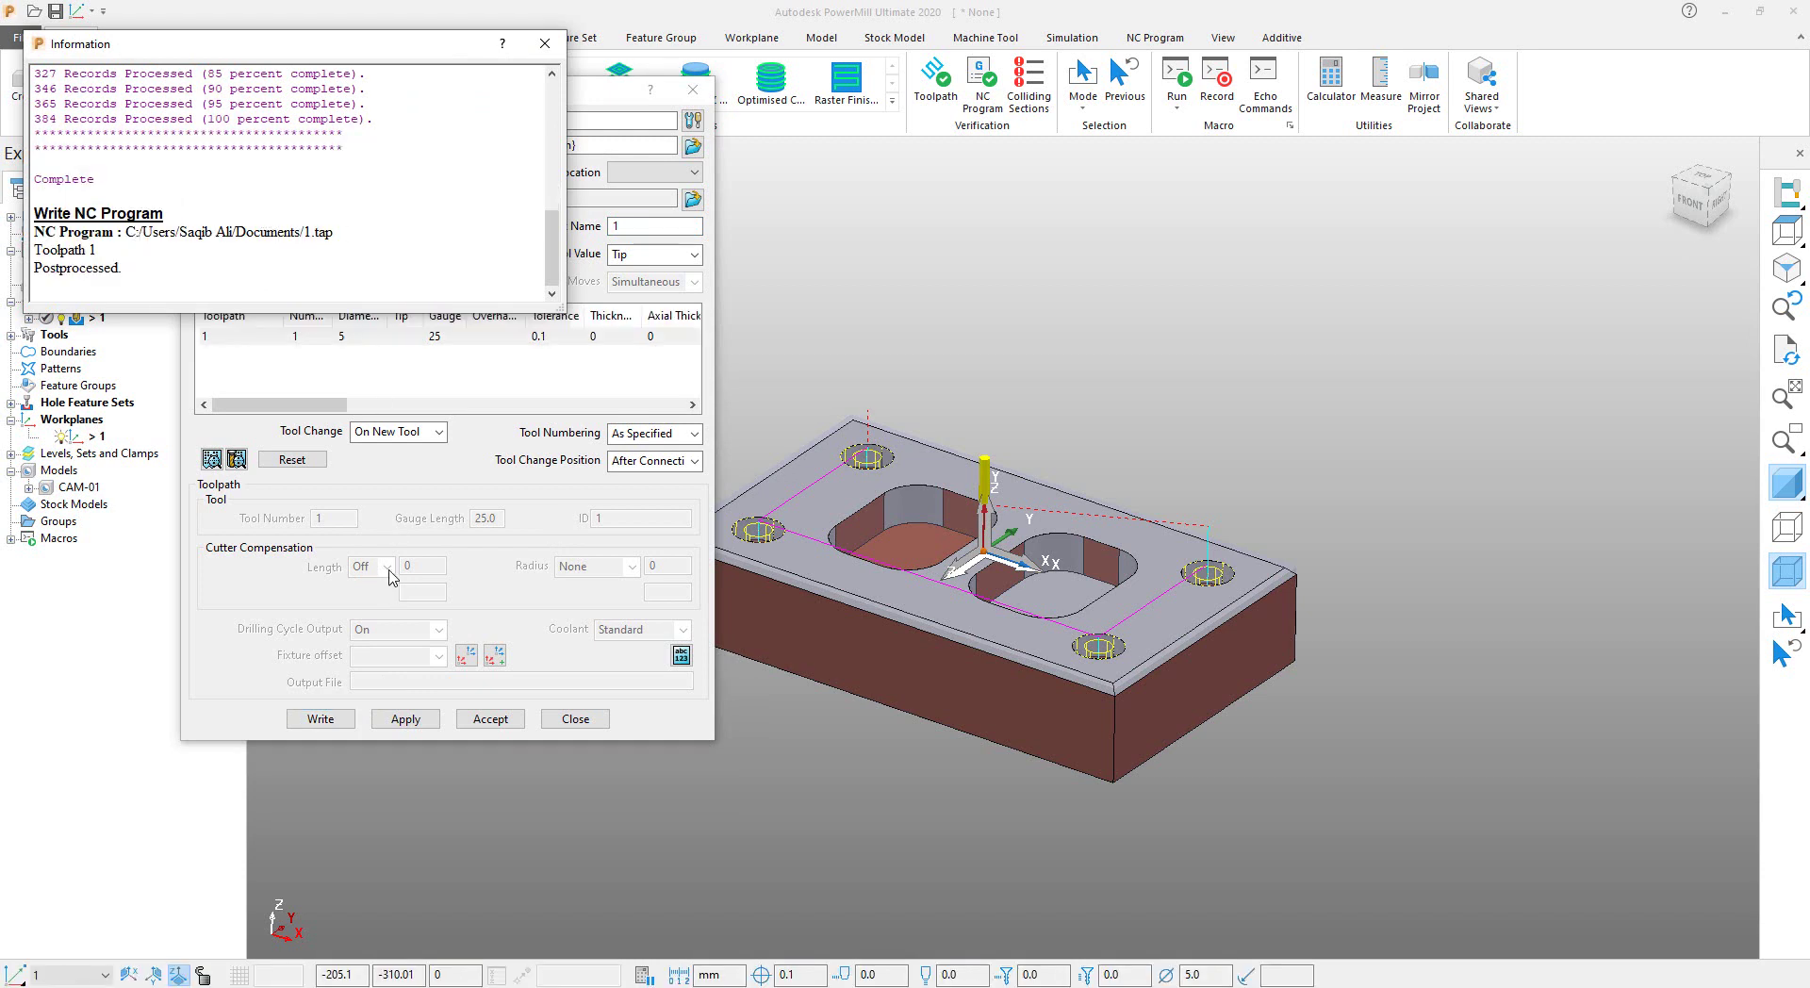
pyautogui.click(415, 718)
pyautogui.click(489, 720)
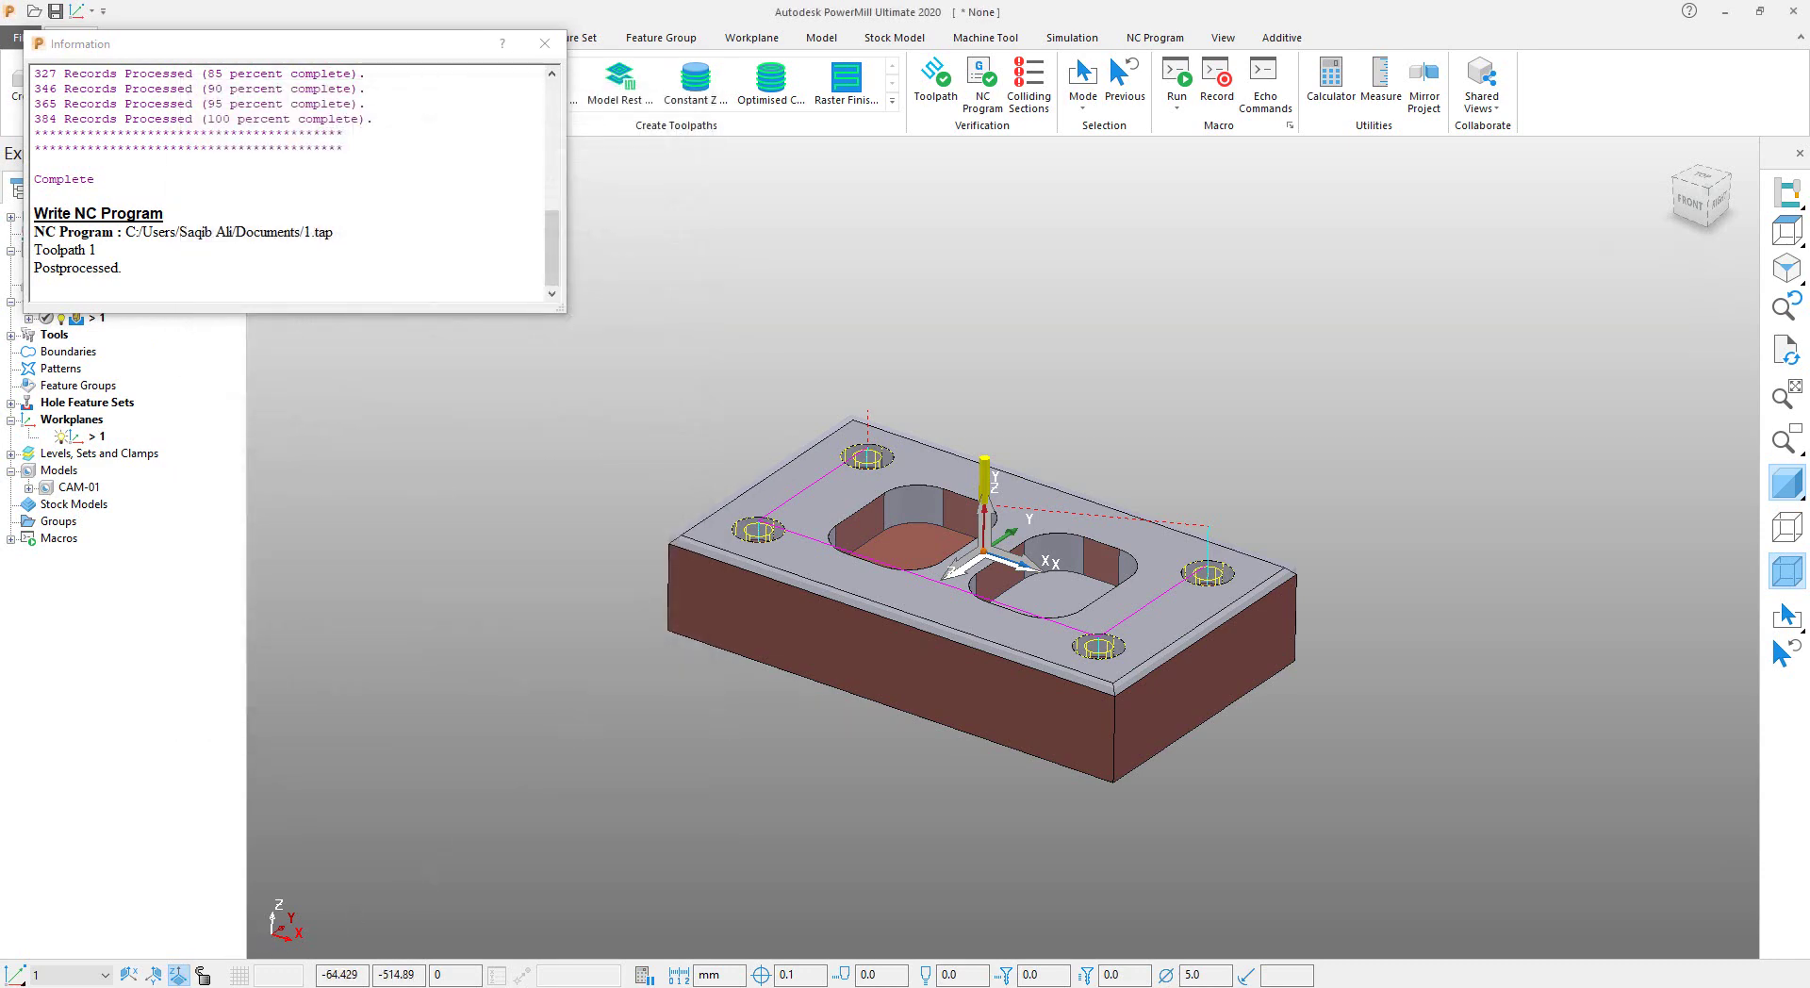
# Switch to the Documents folder in File Explorer, open 1.tap in Notepad and examine the drilling G-code from start to end.
pyautogui.hotkey('alt', 'Tab')
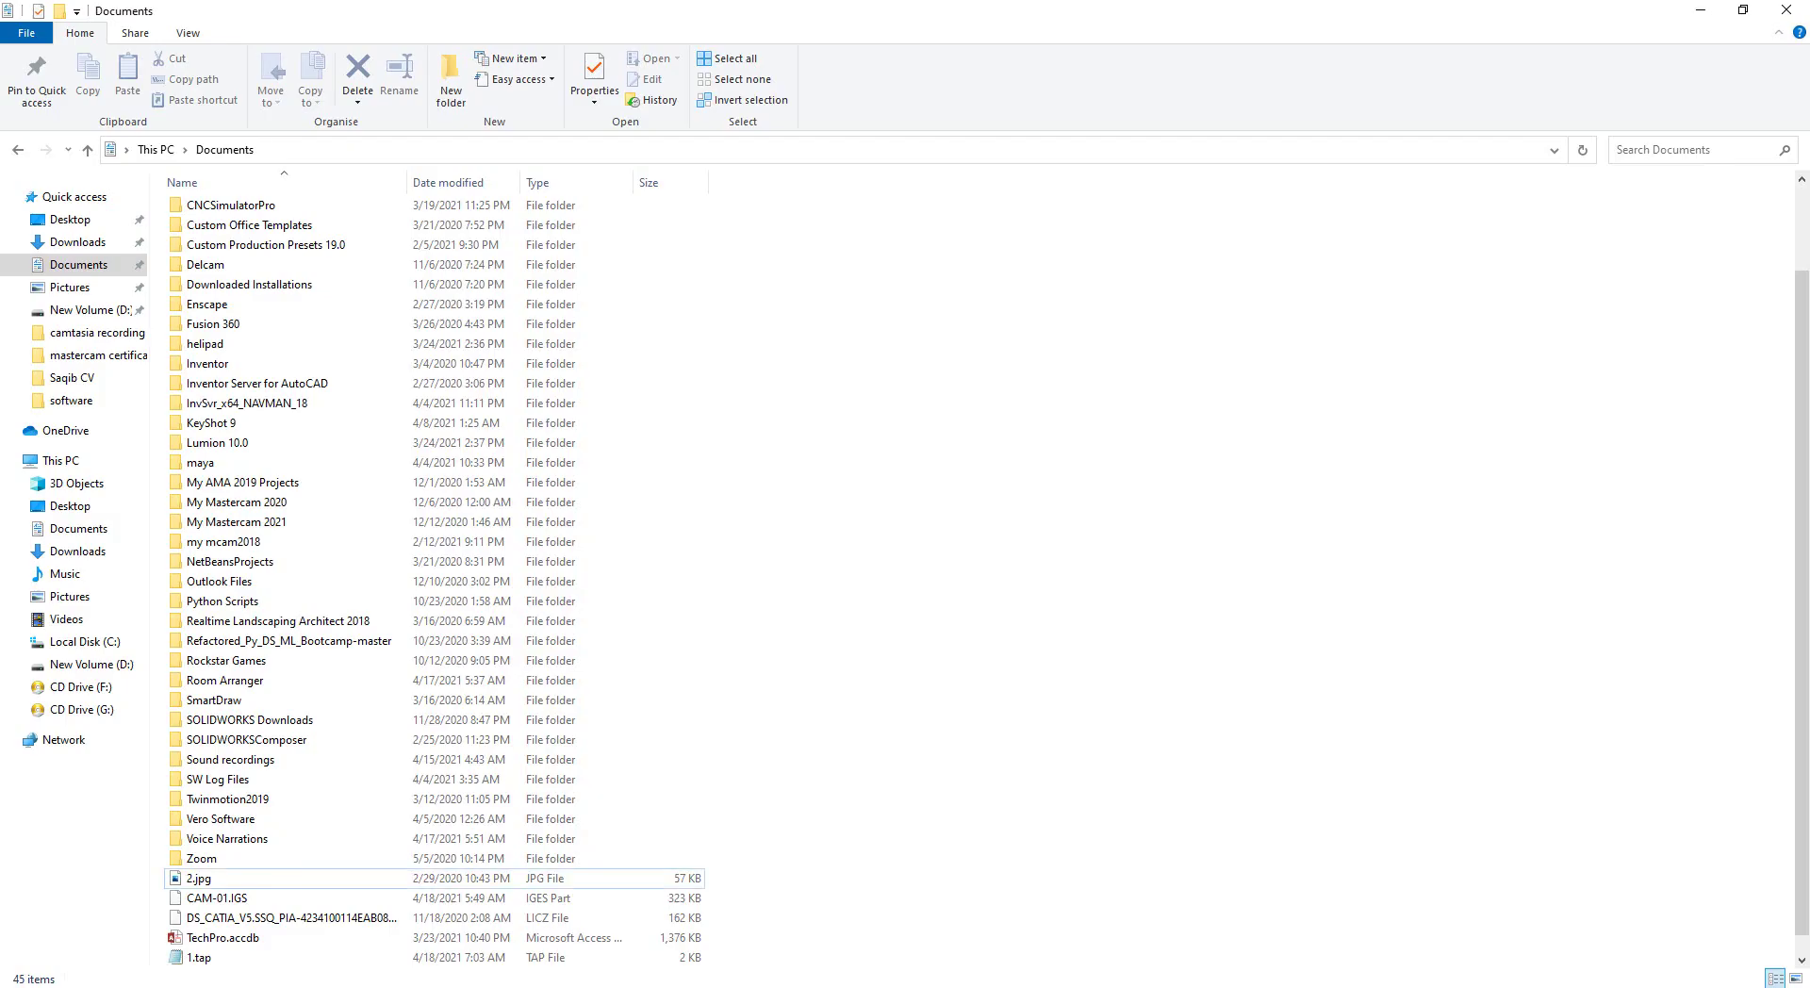
pyautogui.doubleClick(217, 960)
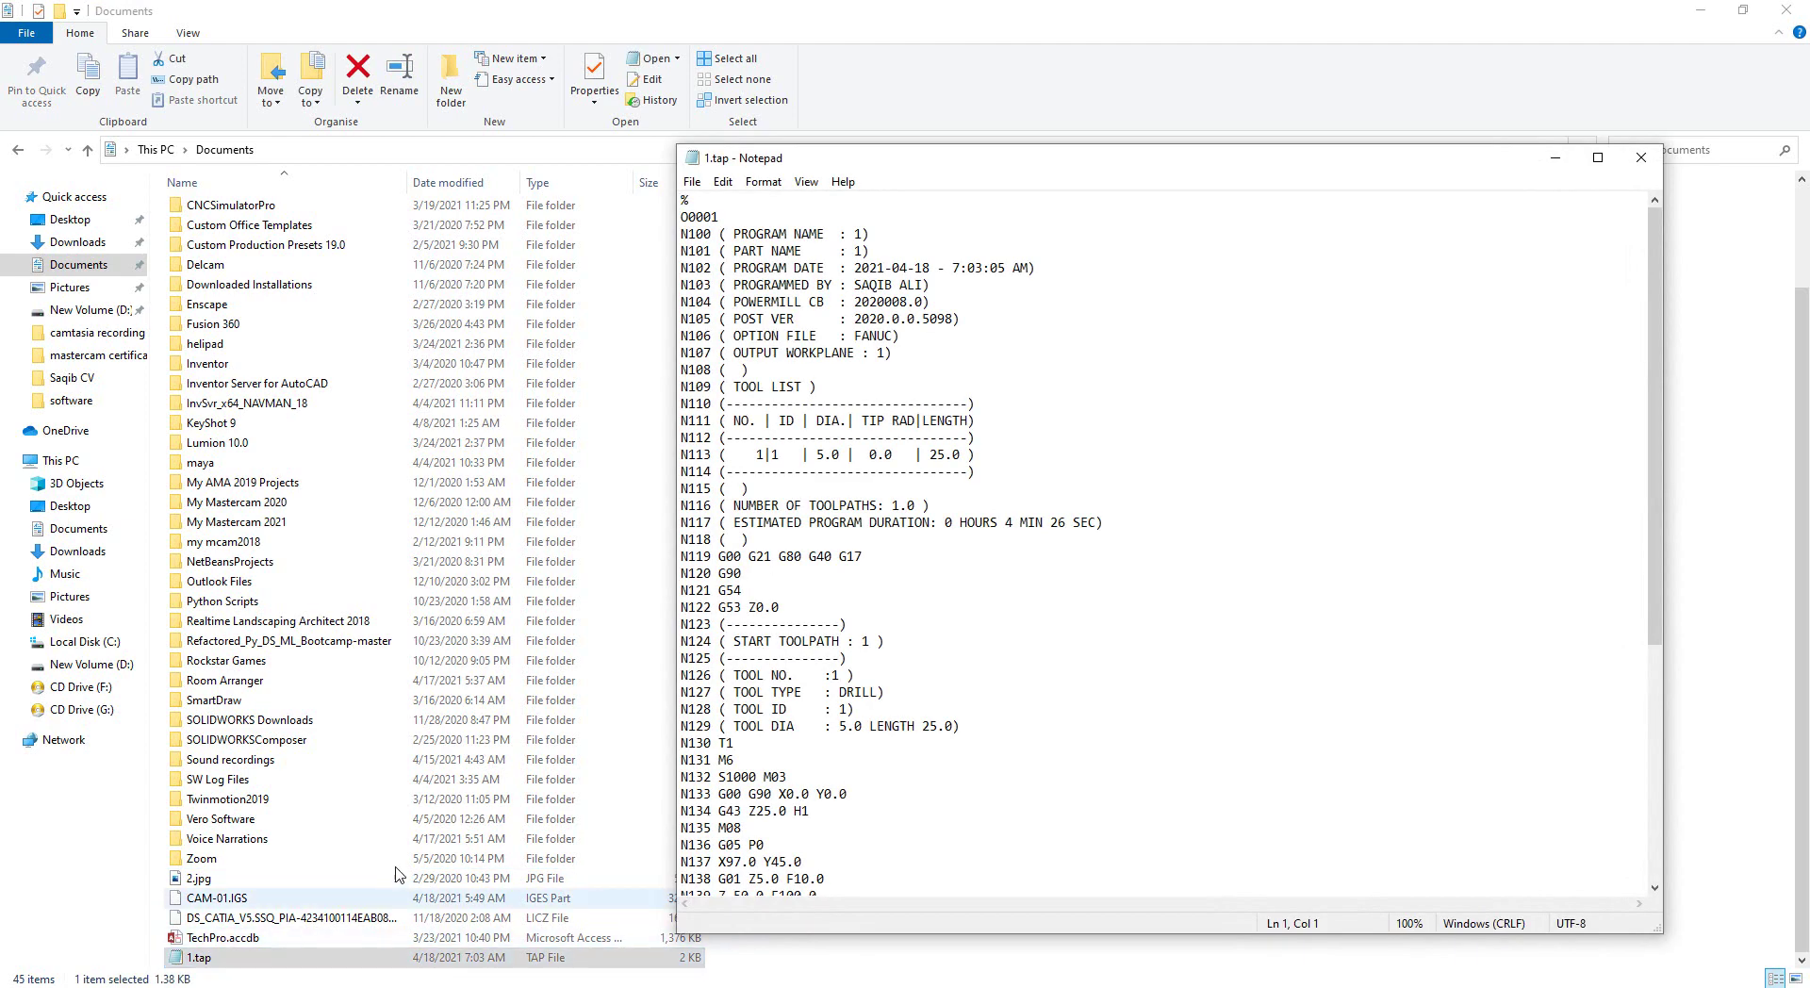
pyautogui.scroll(-15, 781, 698)
pyautogui.scroll(15, 835, 816)
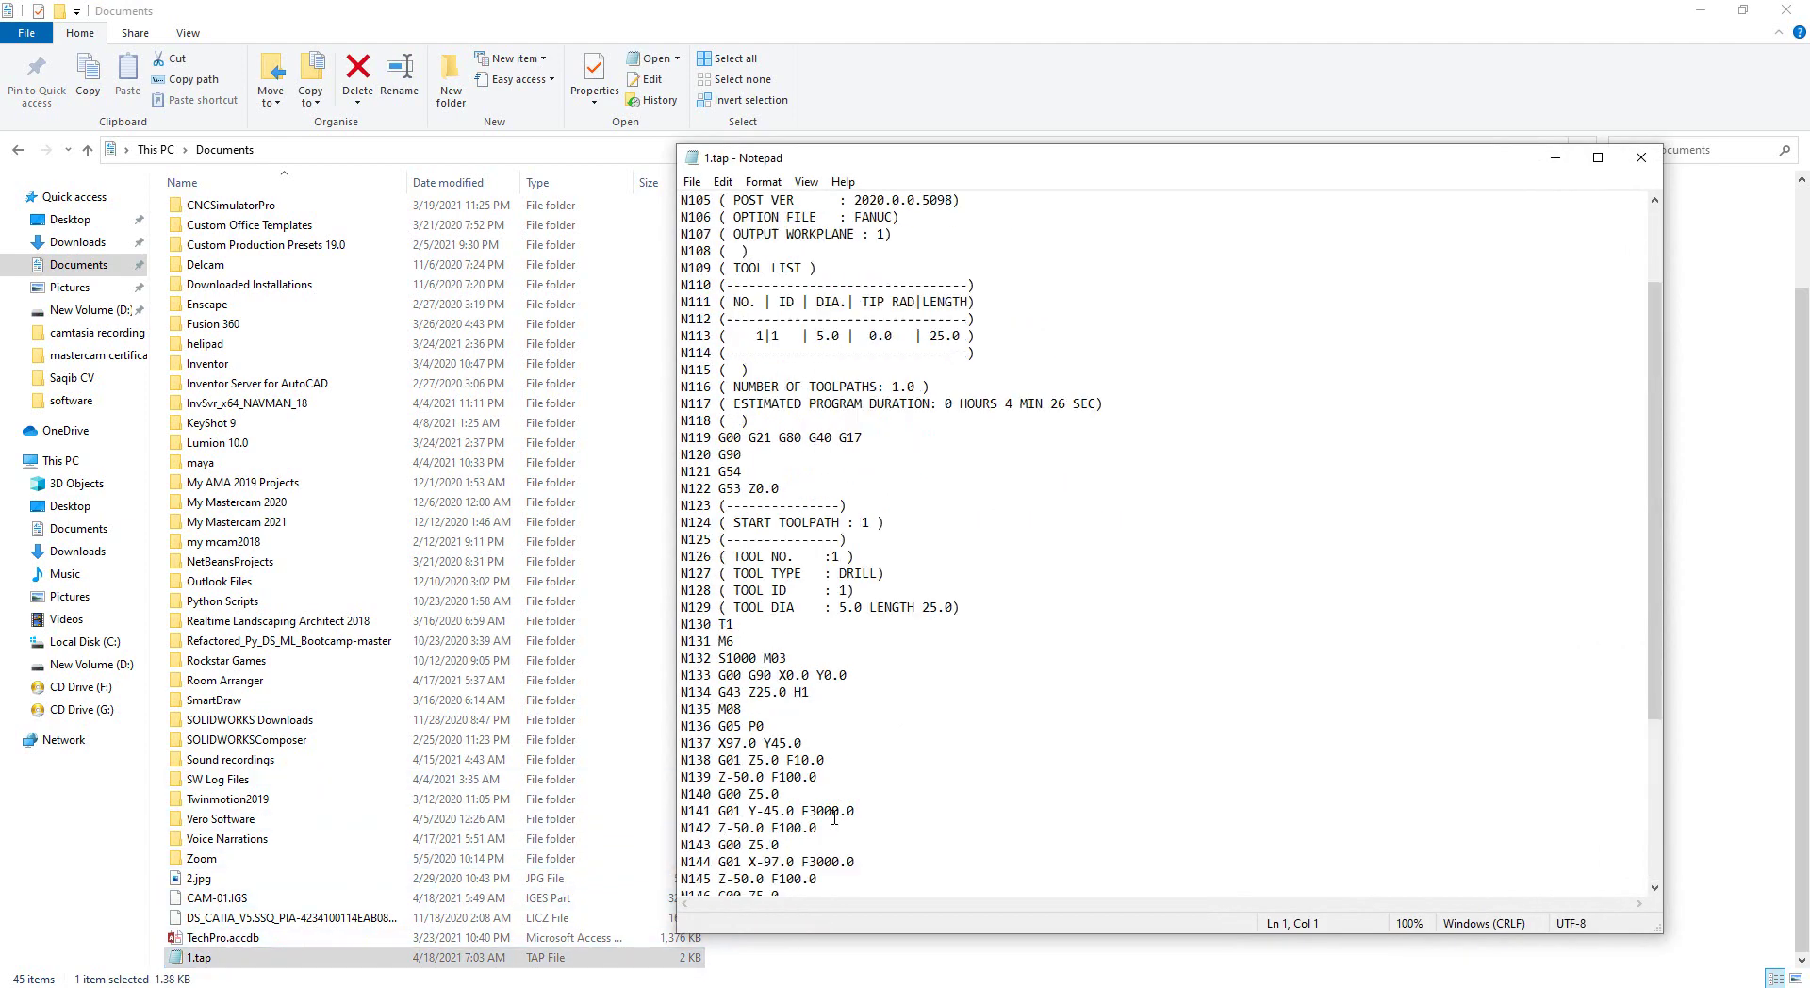
pyautogui.scroll(-7, 835, 816)
pyautogui.scroll(7, 831, 753)
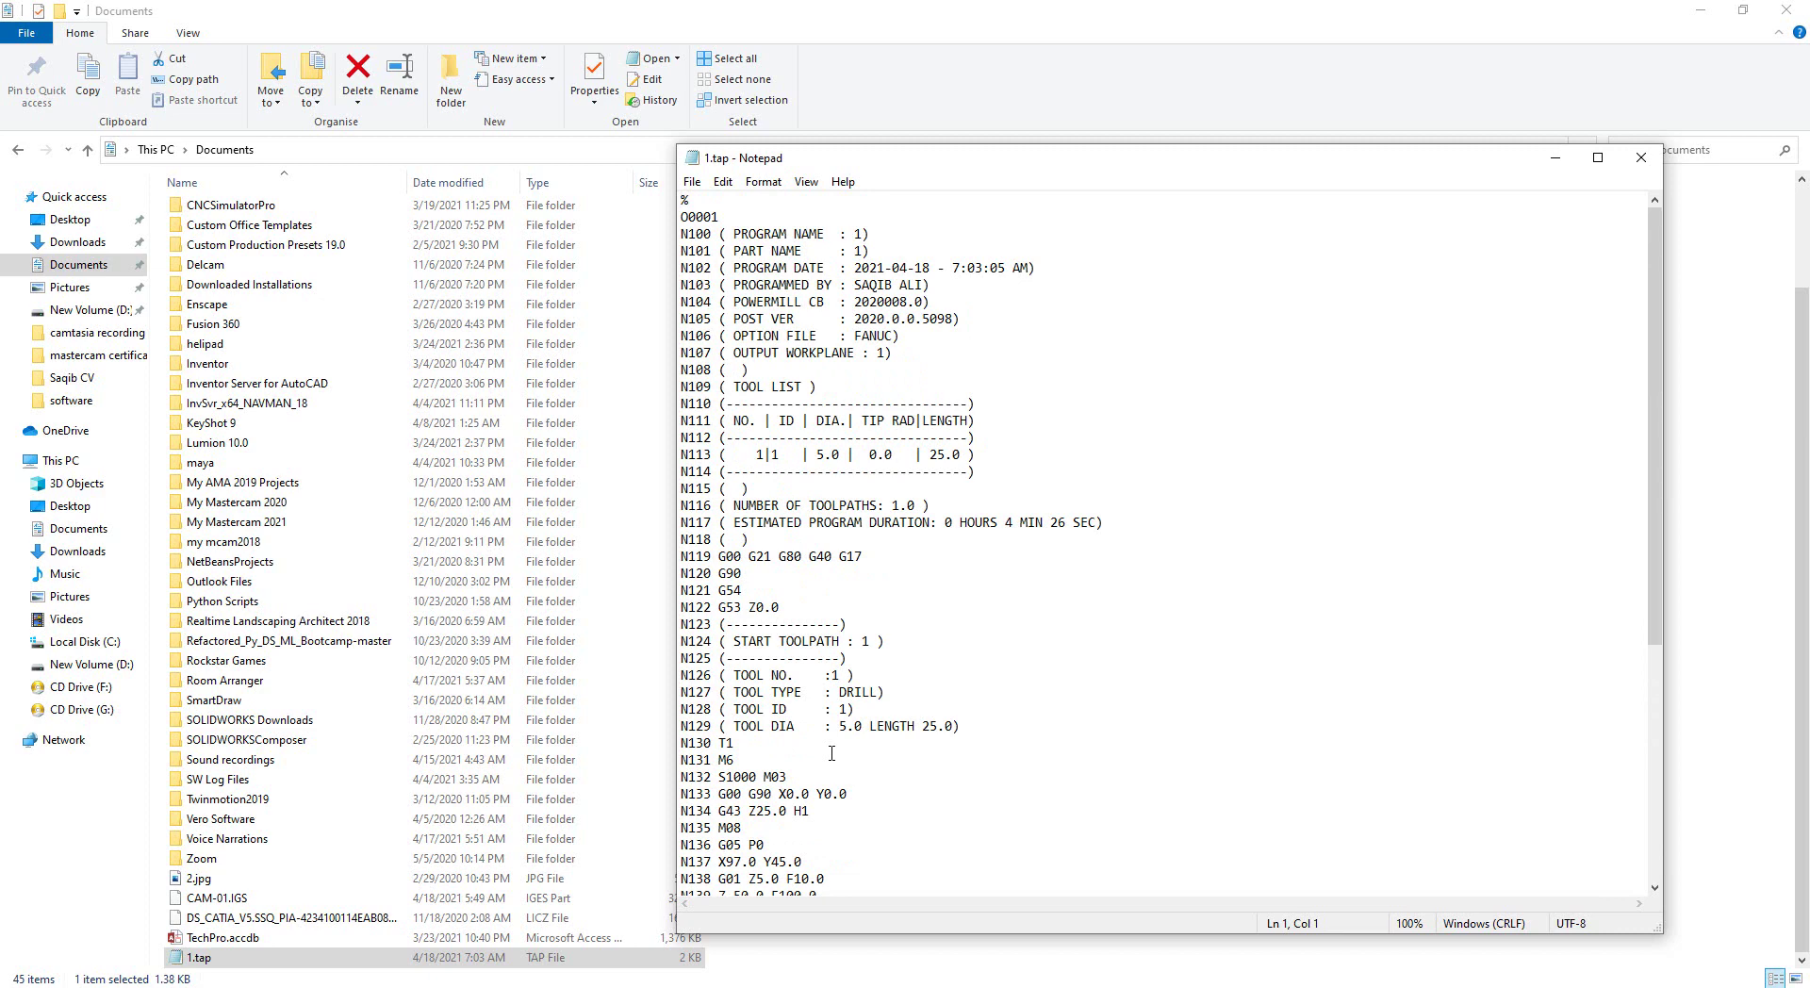
pyautogui.scroll(-7, 832, 753)
pyautogui.scroll(7, 840, 746)
pyautogui.scroll(-8, 859, 402)
pyautogui.scroll(8, 874, 581)
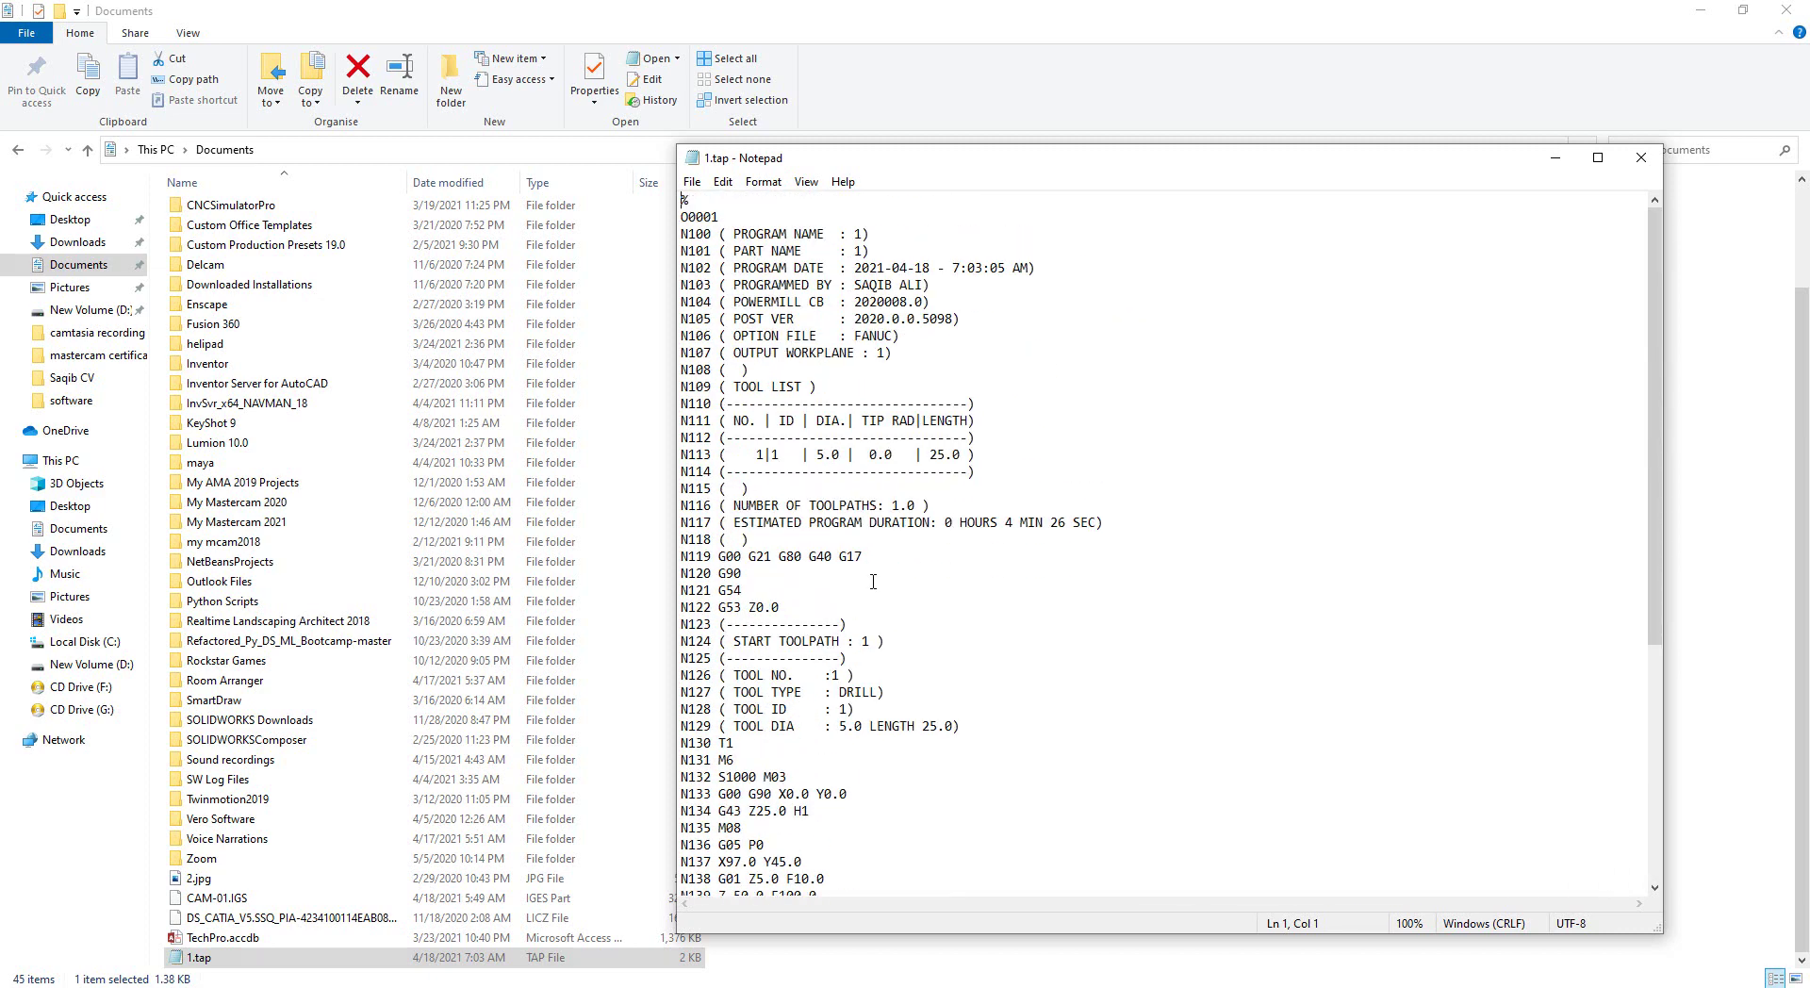